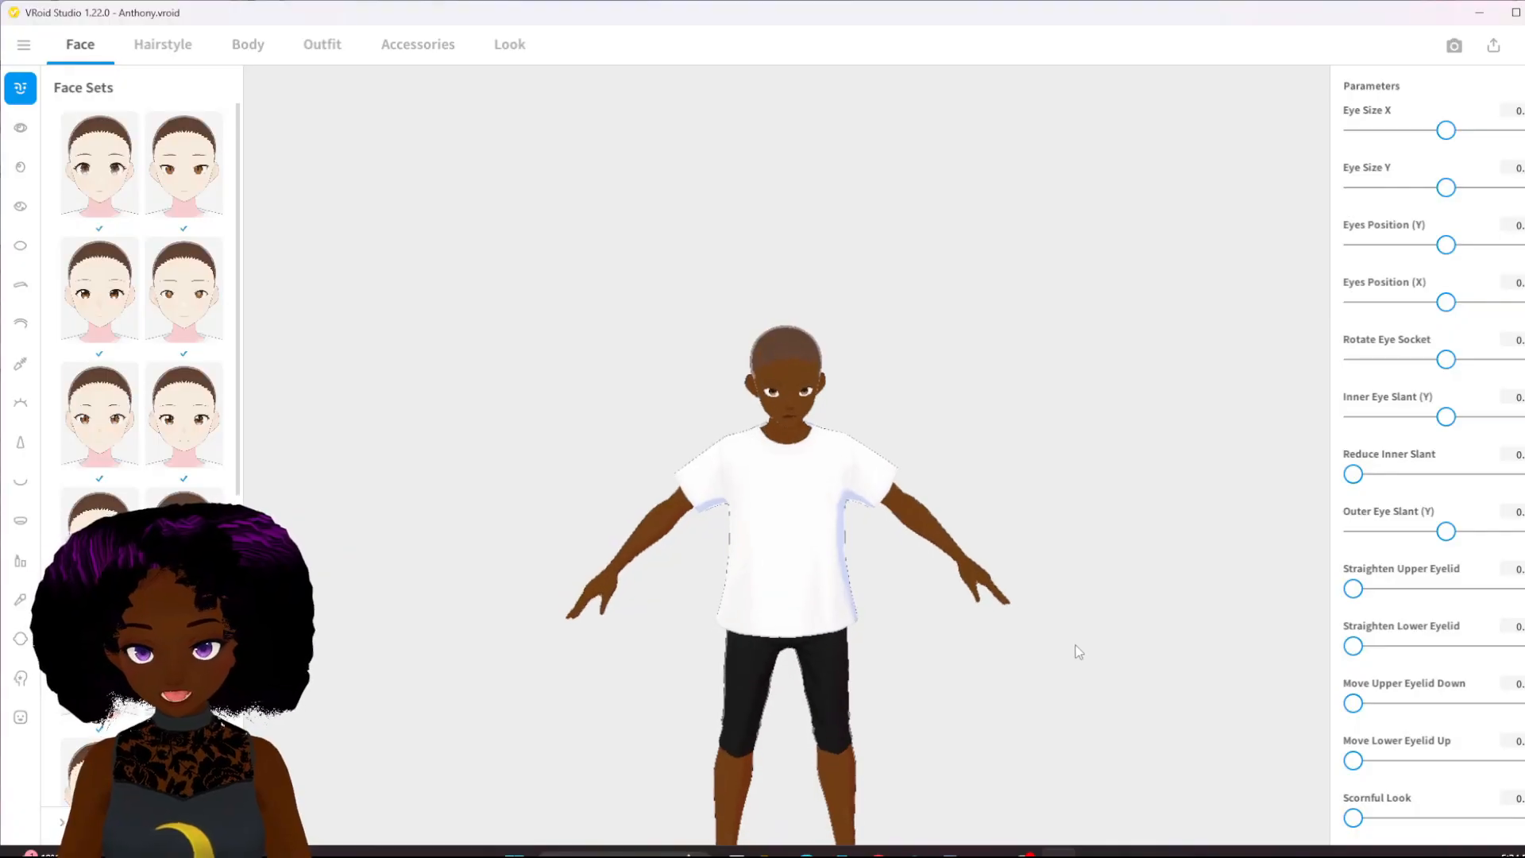
# - Examine the clothed character model from the face down to the shoes
pyautogui.scroll(5, 1078, 651)
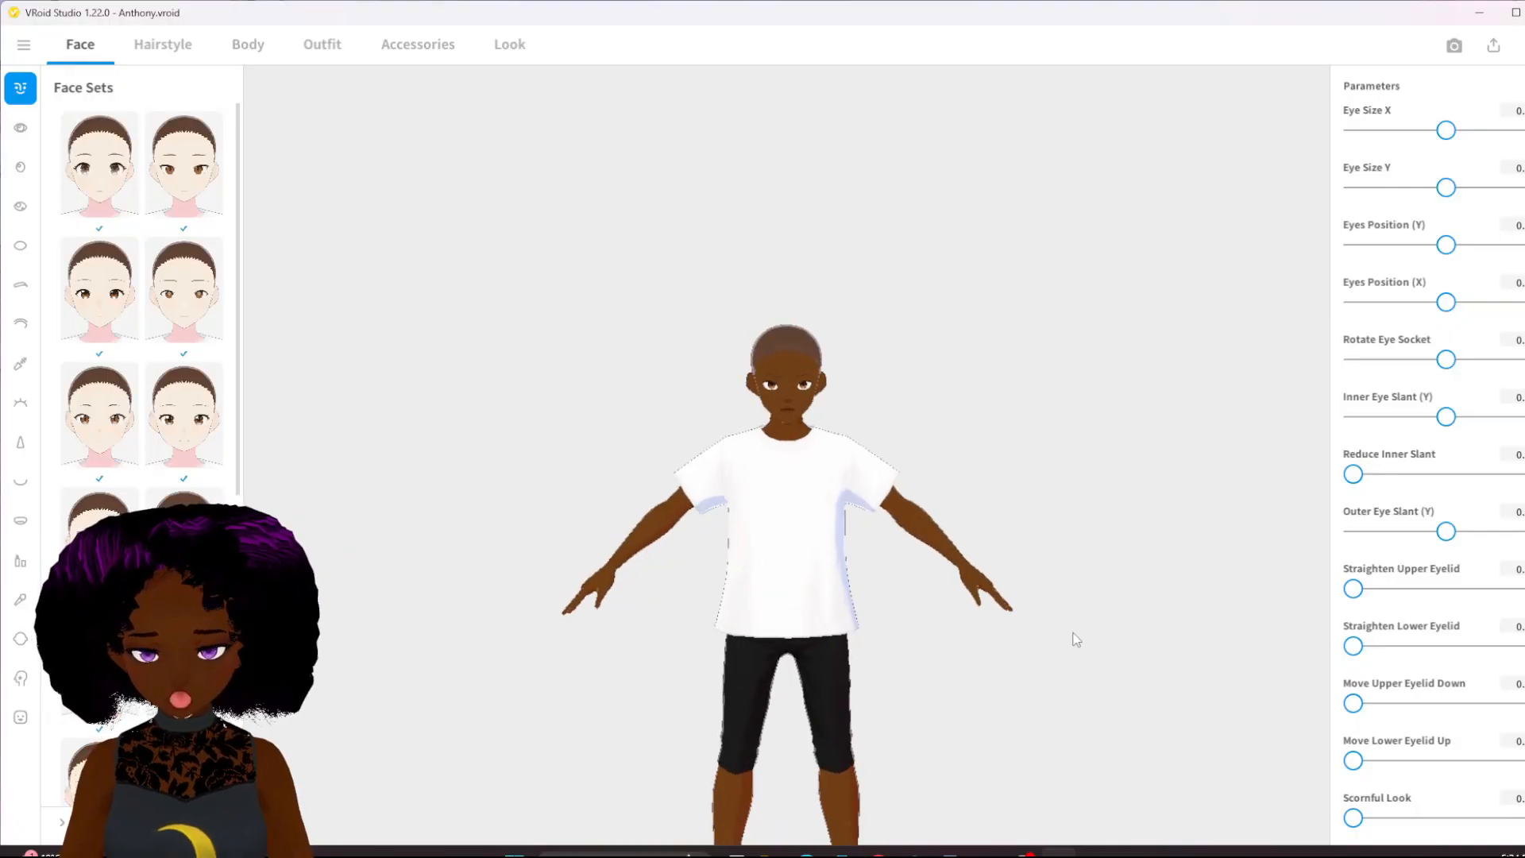
pyautogui.scroll(5, 1120, 636)
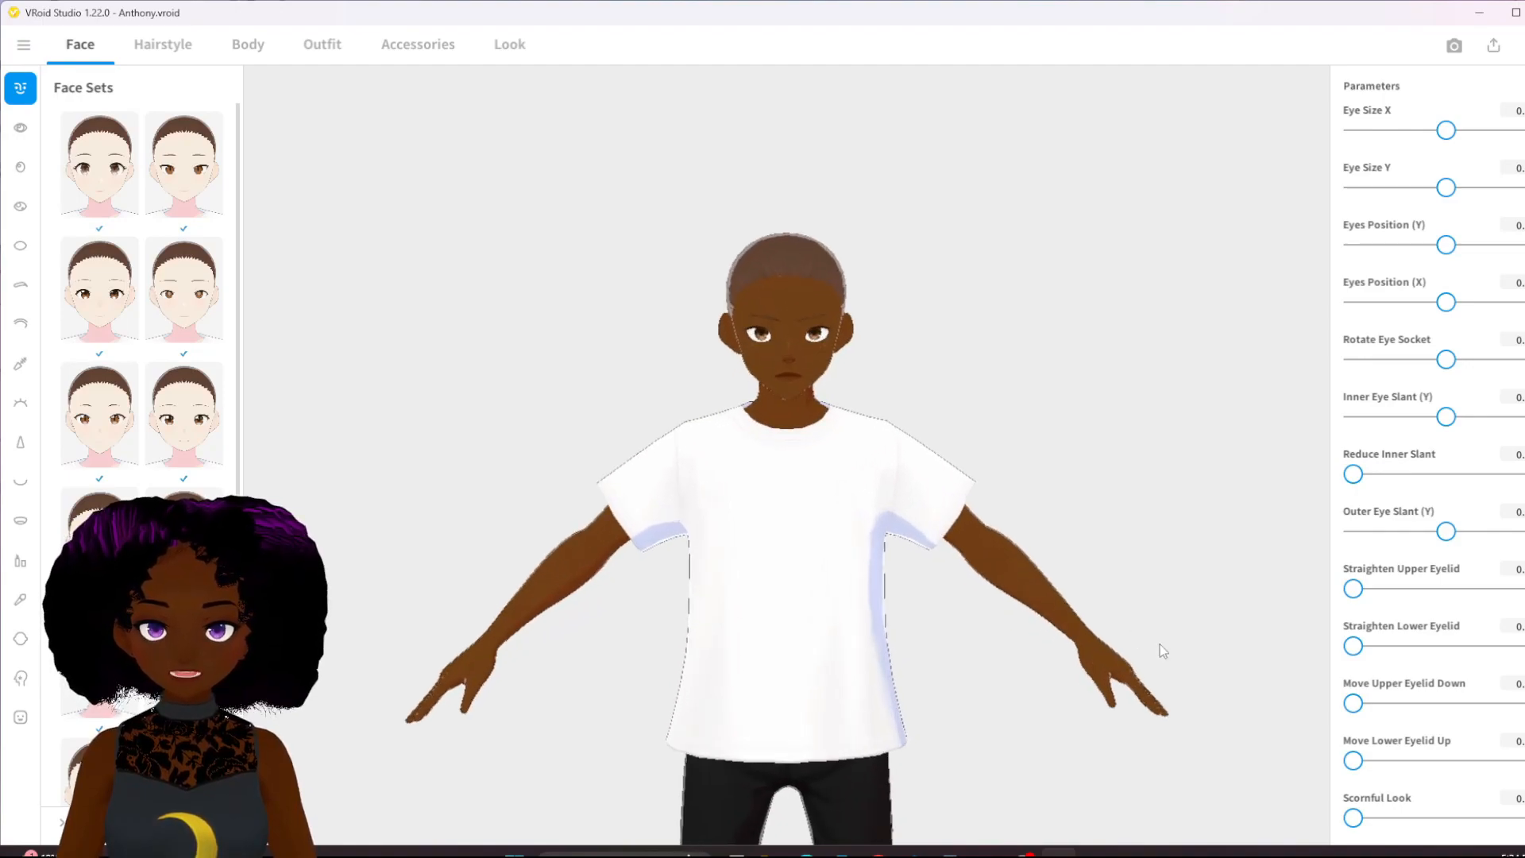
pyautogui.moveTo(1185, 631)
pyautogui.mouseDown()
pyautogui.moveTo(1118, 633)
pyautogui.moveTo(1187, 631)
pyautogui.mouseUp()
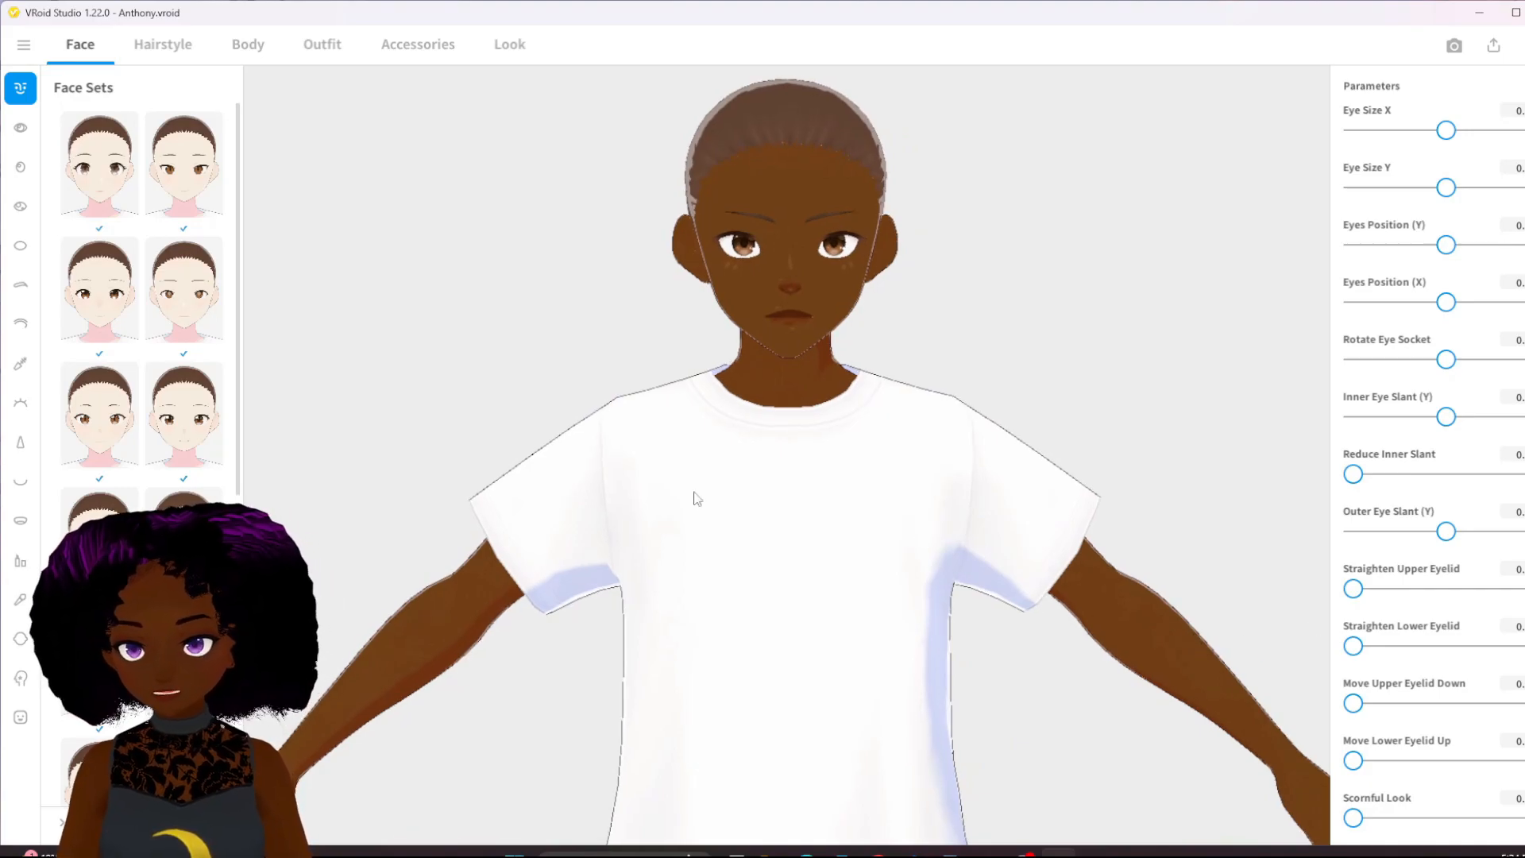
pyautogui.scroll(-2, 830, 715)
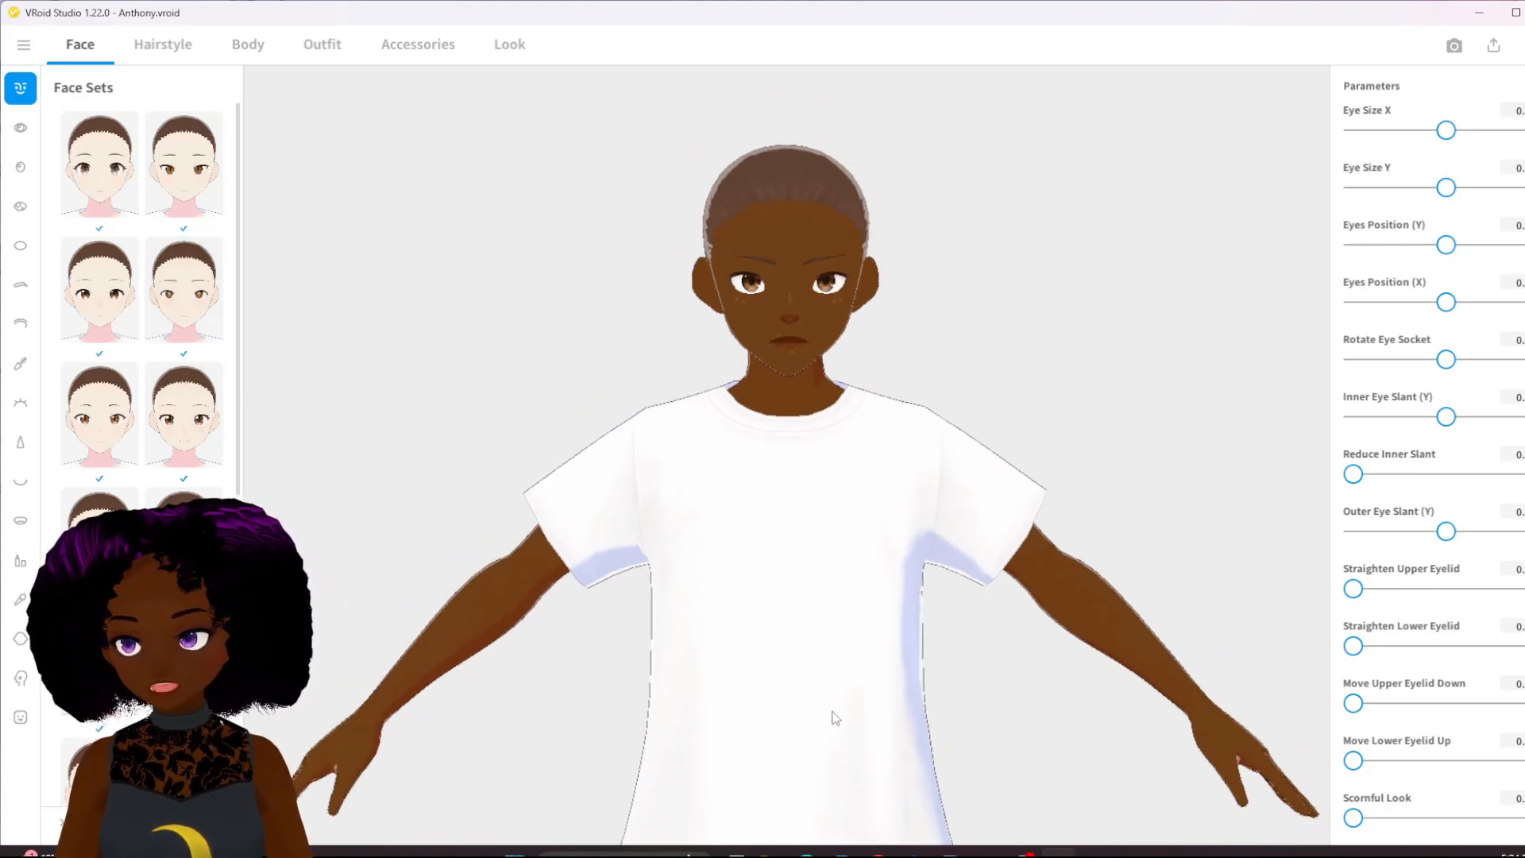
pyautogui.scroll(-3, 836, 717)
pyautogui.scroll(-3, 854, 675)
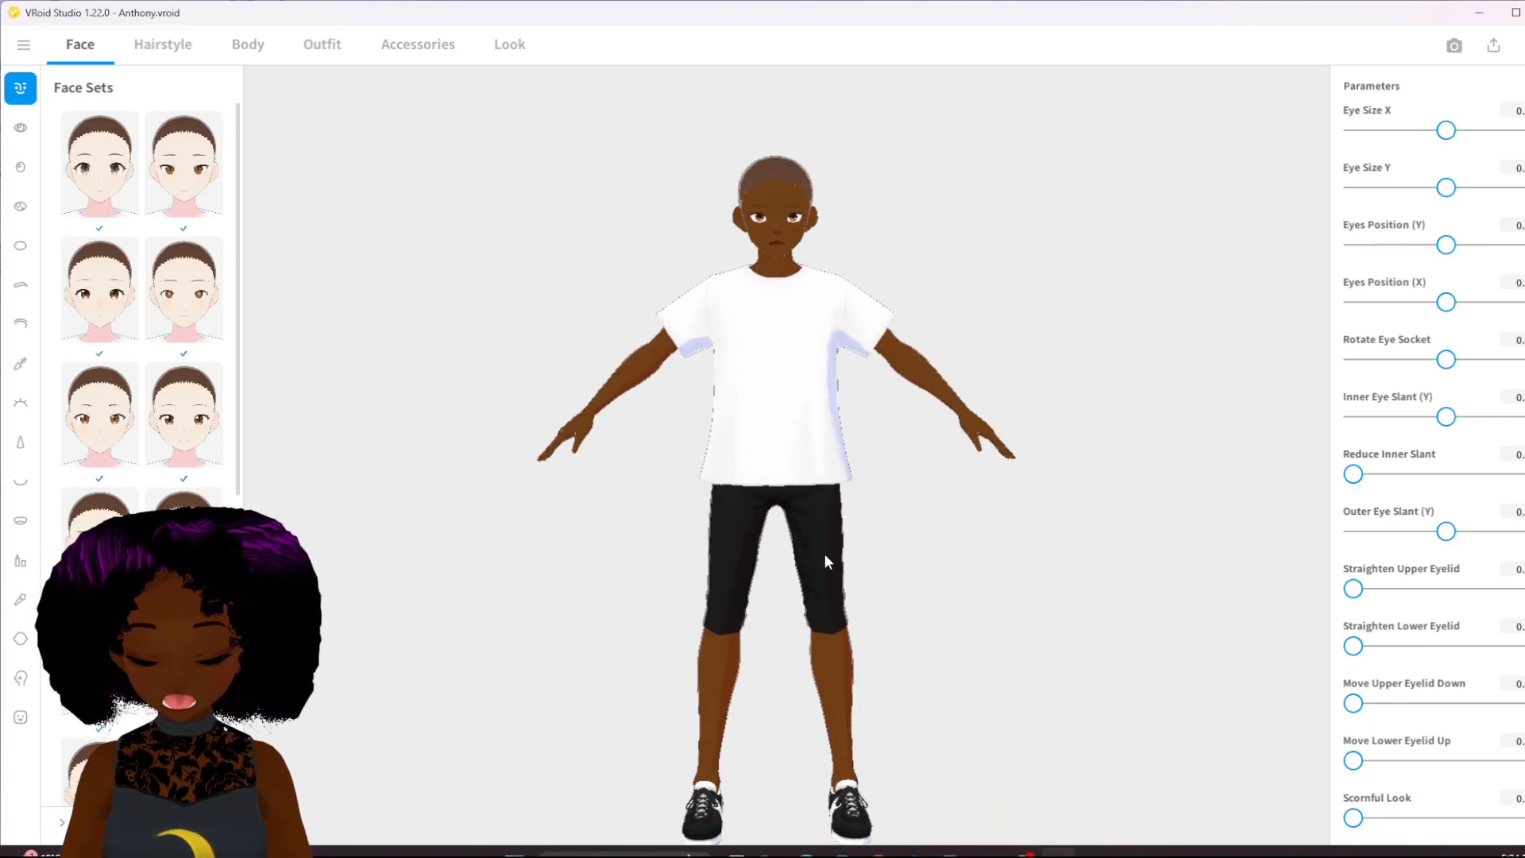
pyautogui.moveTo(854, 679); pyautogui.dragTo(763, 678, button='right')
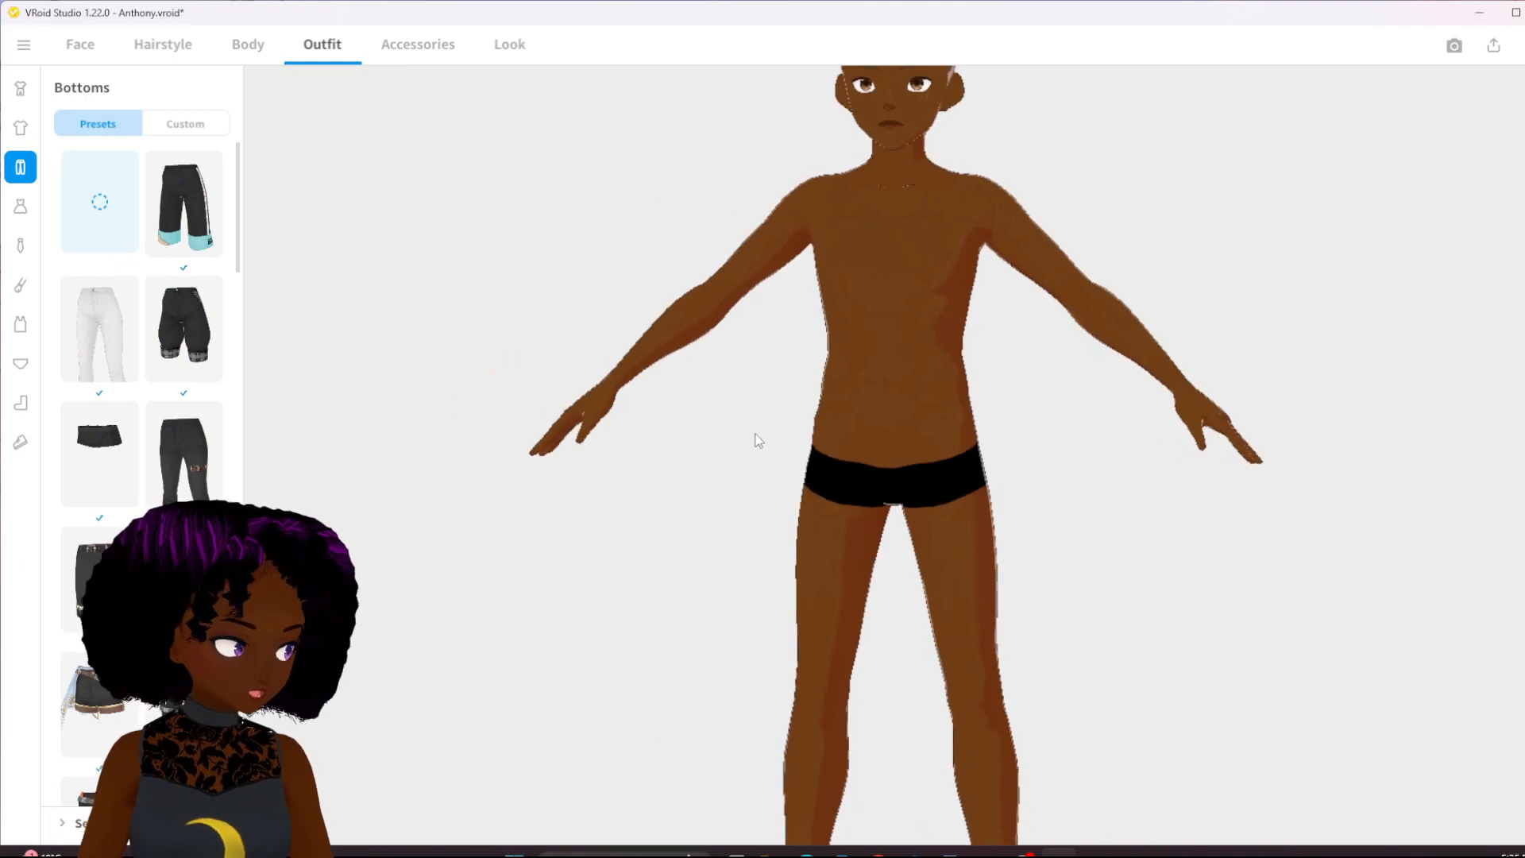
# - Examine the skin shading on the undressed body, both at full-figure distance and close up on the torso
pyautogui.moveTo(950, 397); pyautogui.dragTo(874, 473, button='middle')
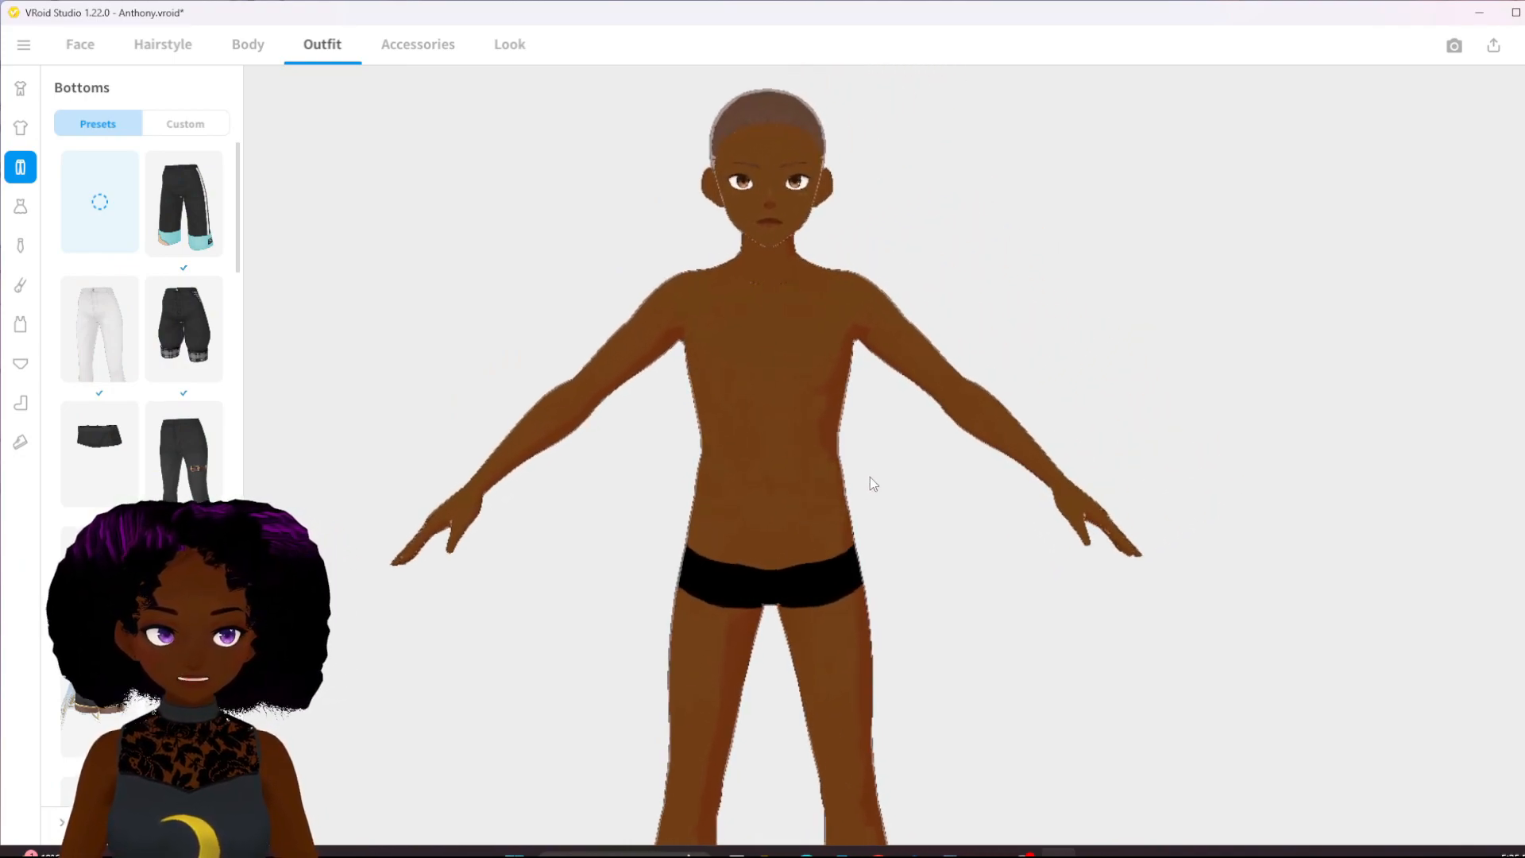
pyautogui.scroll(-4, 819, 532)
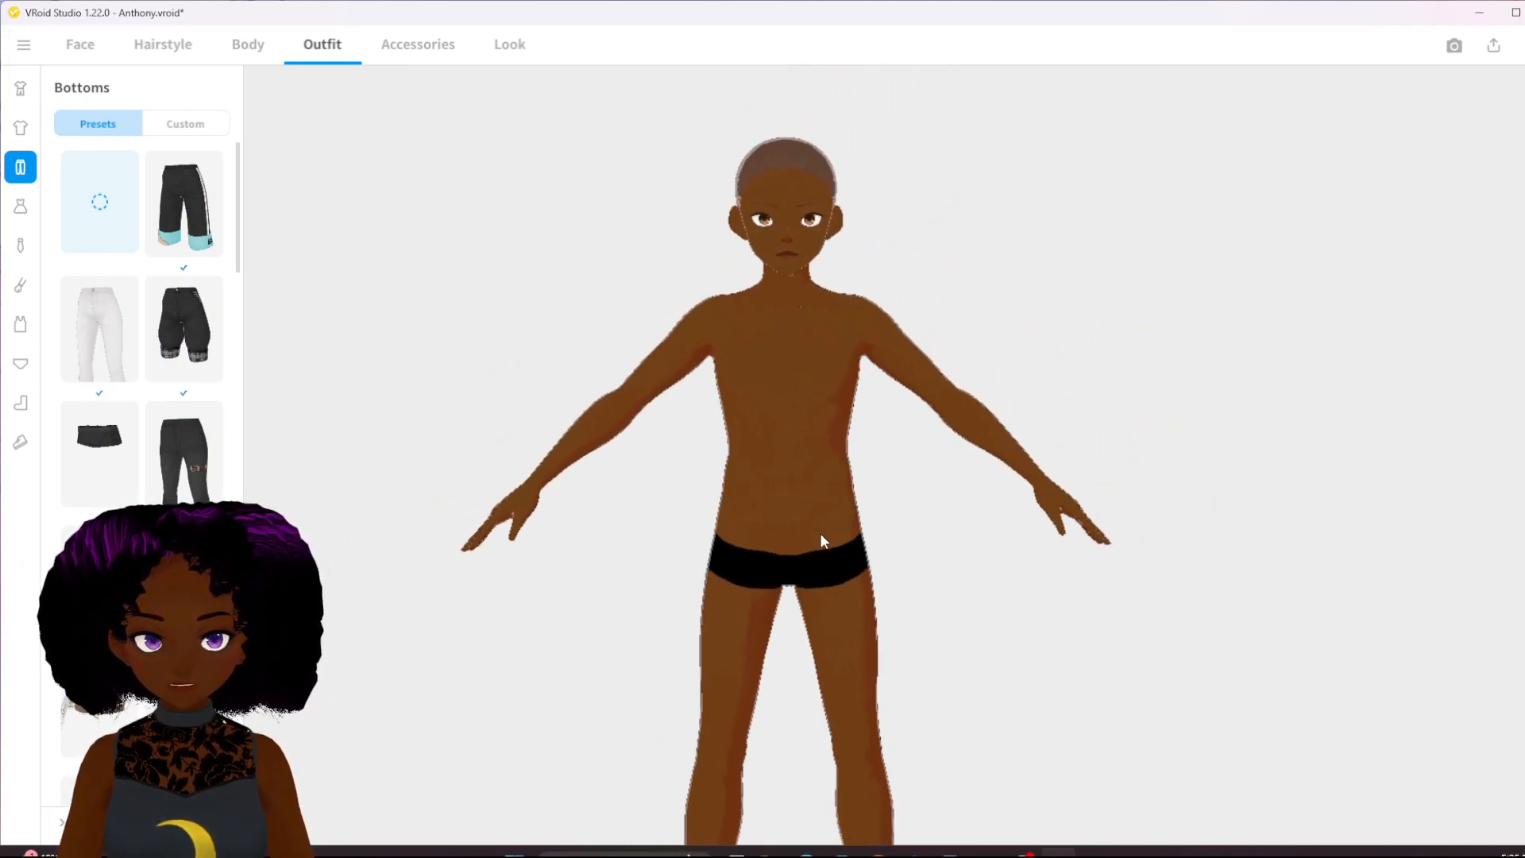
pyautogui.scroll(-2, 843, 572)
pyautogui.moveTo(893, 638); pyautogui.dragTo(855, 570, button='middle')
pyautogui.moveTo(855, 570)
pyautogui.mouseDown(button='right')
pyautogui.moveTo(824, 588)
pyautogui.moveTo(756, 585)
pyautogui.moveTo(854, 573)
pyautogui.moveTo(840, 570)
pyautogui.mouseUp(button='right')
pyautogui.scroll(5, 838, 565)
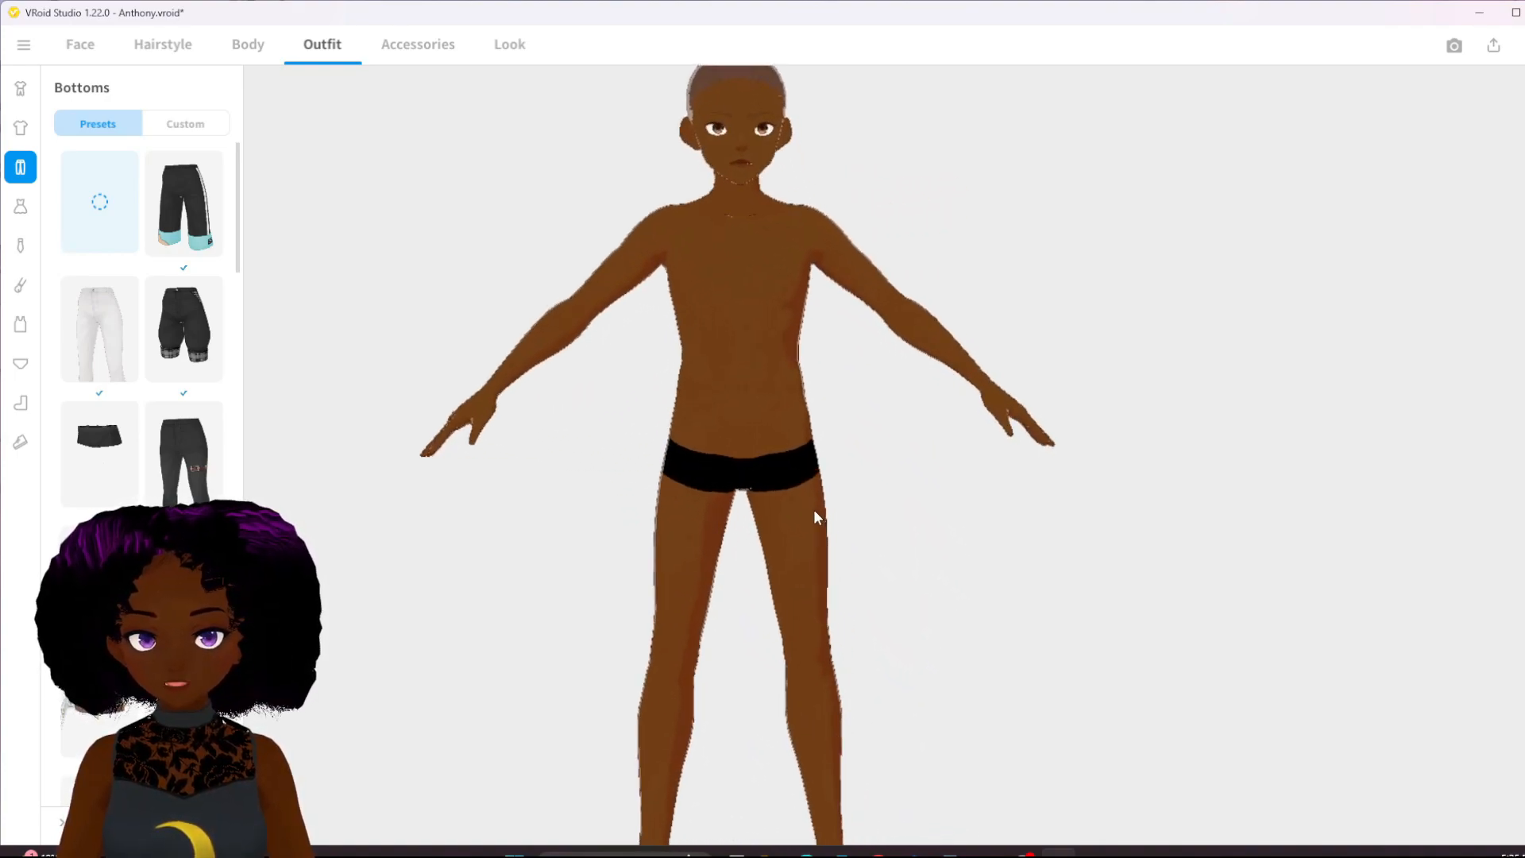
pyautogui.moveTo(688, 335); pyautogui.dragTo(729, 403, button='middle')
pyautogui.scroll(4, 729, 404)
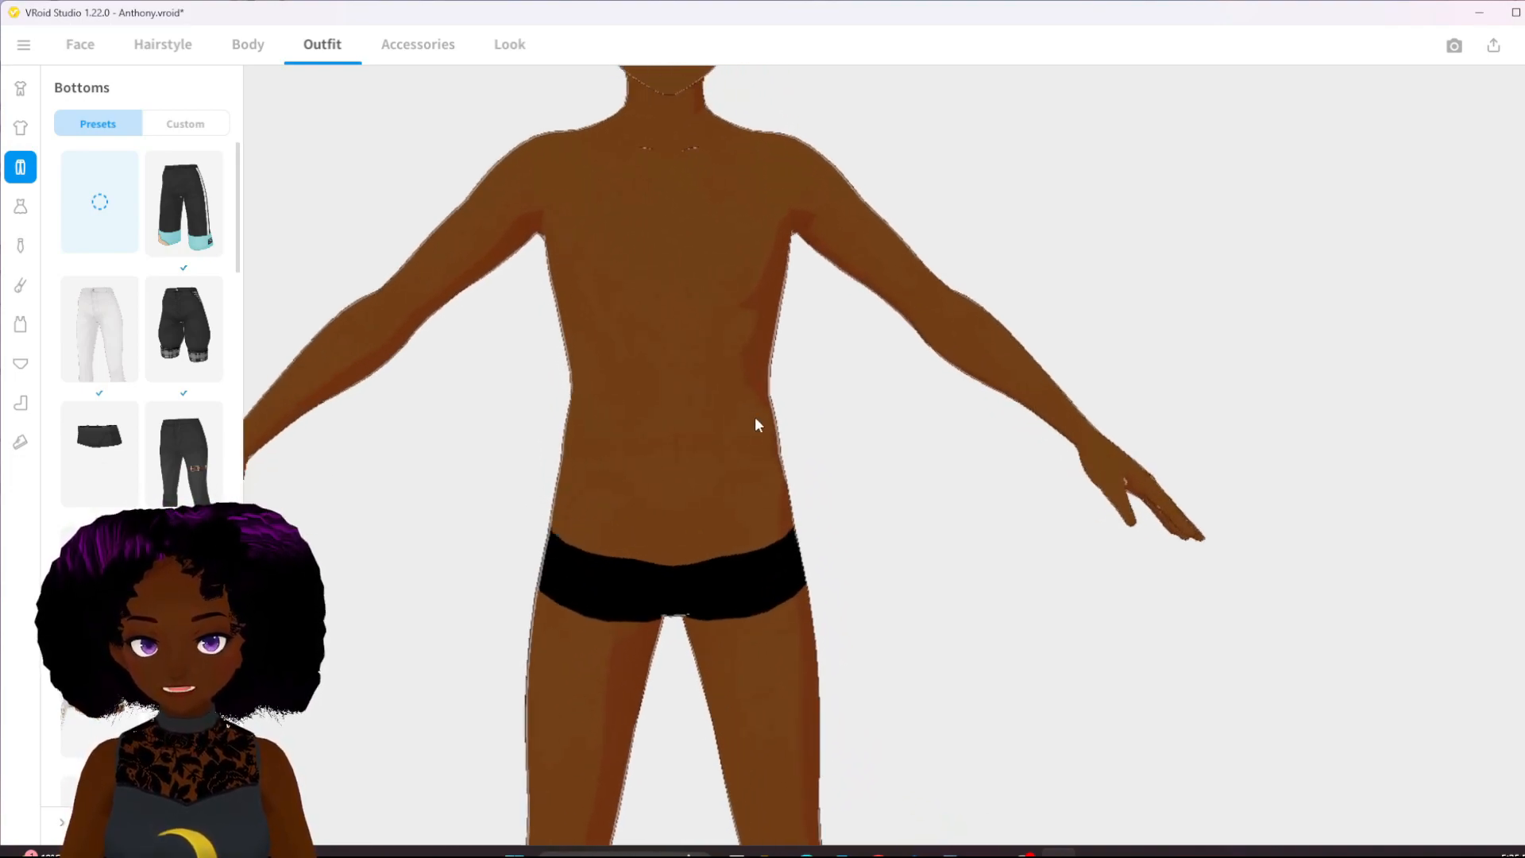
pyautogui.scroll(5, 765, 422)
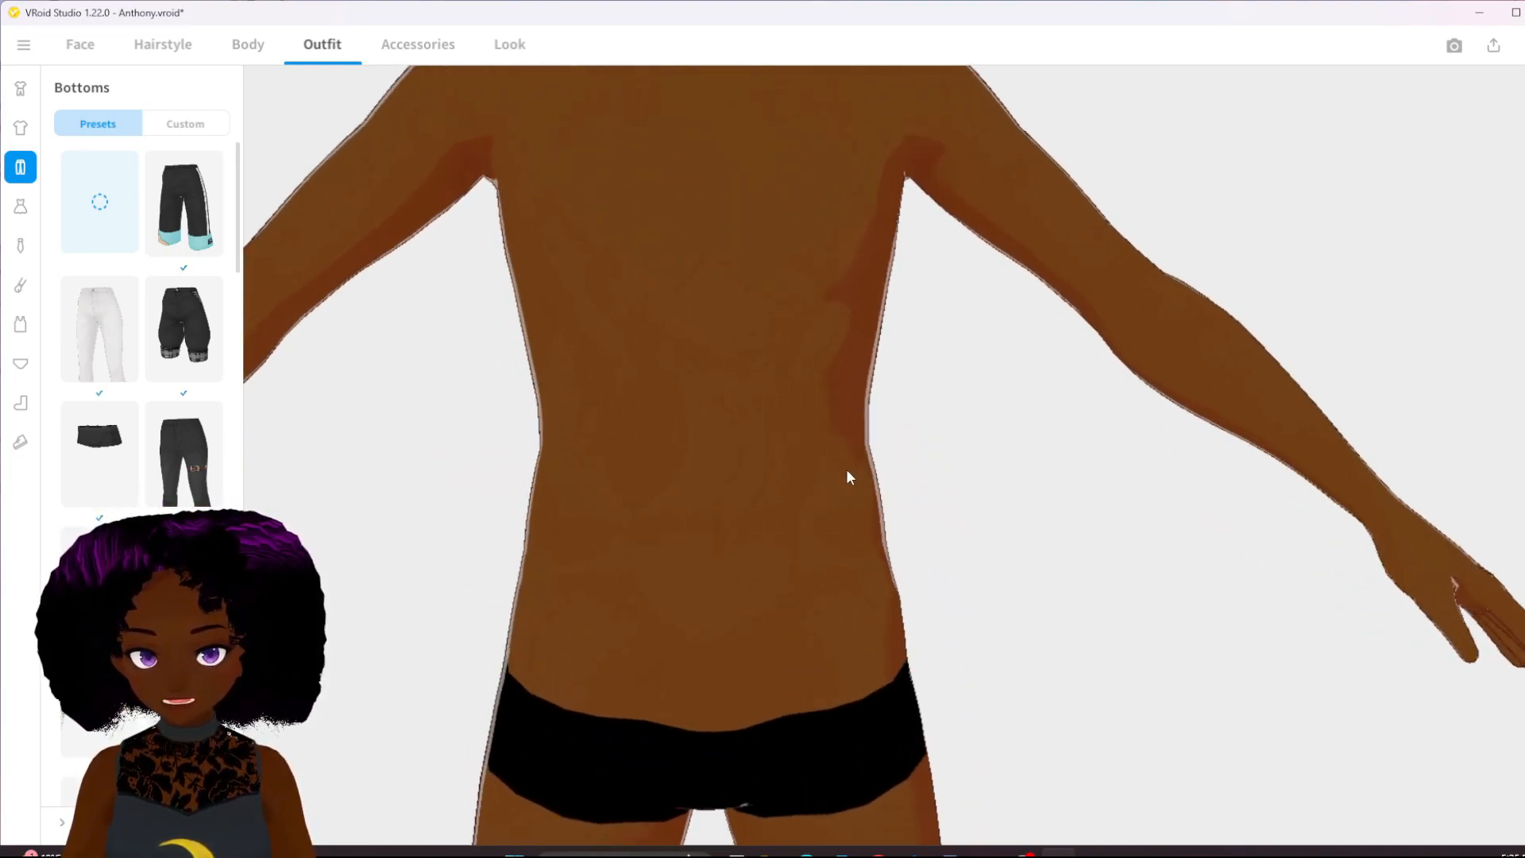
pyautogui.moveTo(844, 470); pyautogui.dragTo(884, 466, button='middle')
pyautogui.moveTo(928, 573); pyautogui.dragTo(803, 521, button='right')
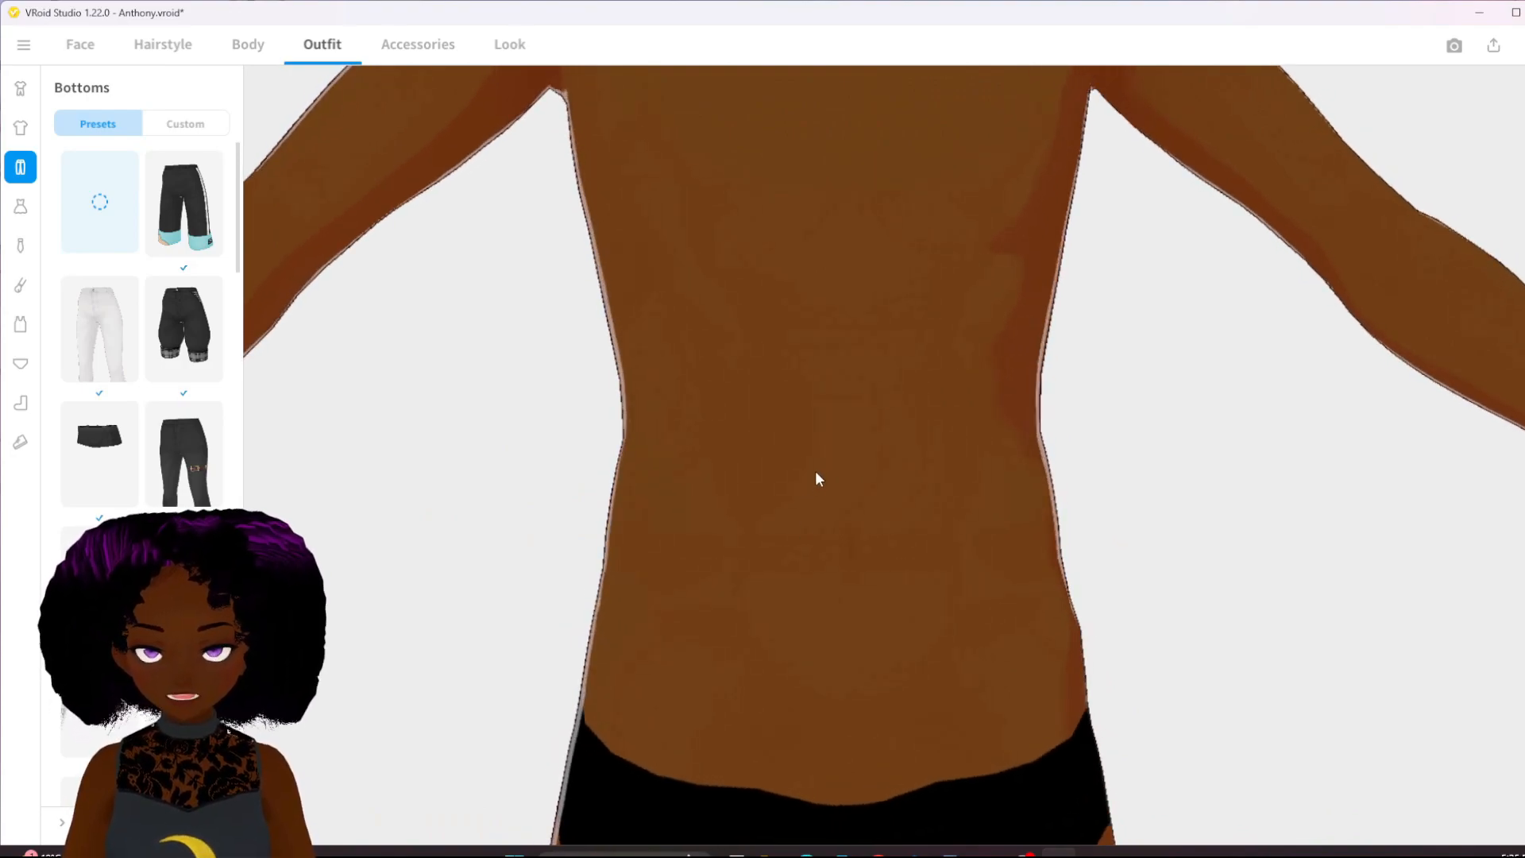
pyautogui.scroll(-3, 818, 403)
pyautogui.scroll(-1, 817, 402)
pyautogui.moveTo(803, 387); pyautogui.dragTo(735, 485, button='middle')
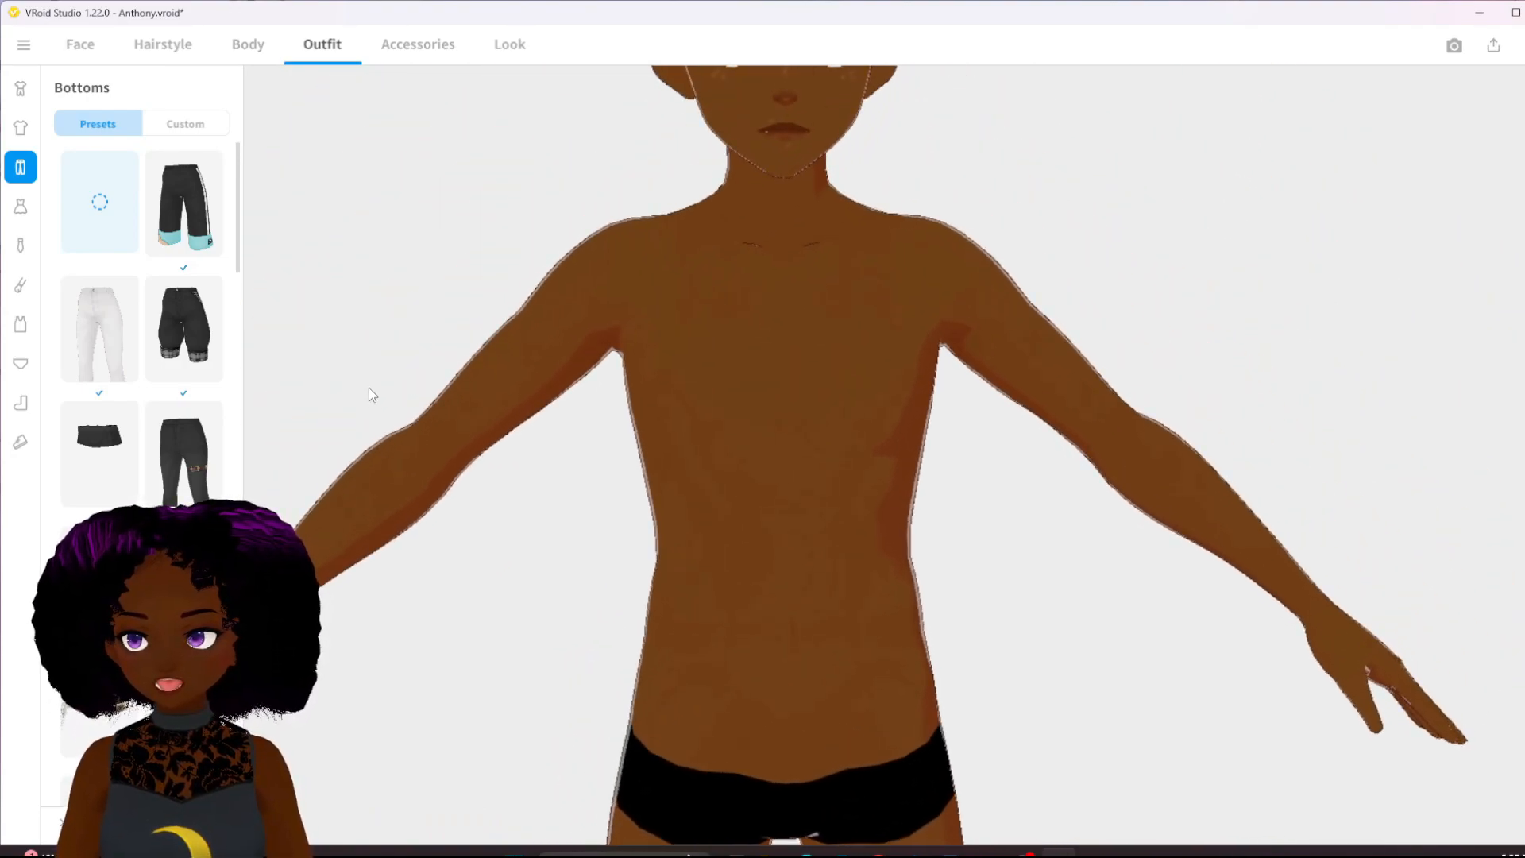
# - Open the whole body's skin texture for editing
pyautogui.click(249, 52)
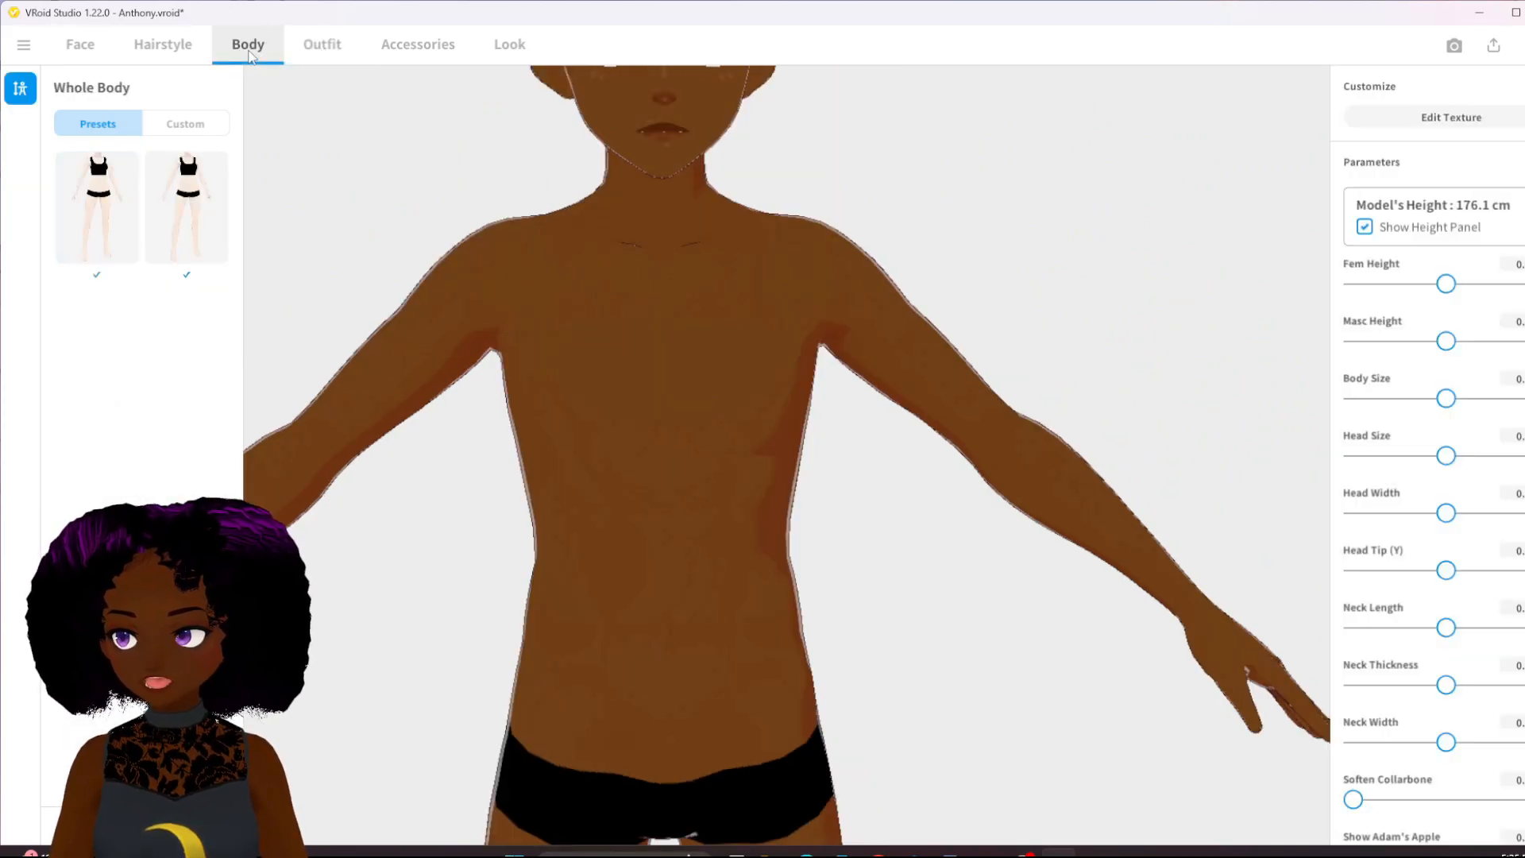
pyautogui.click(1448, 121)
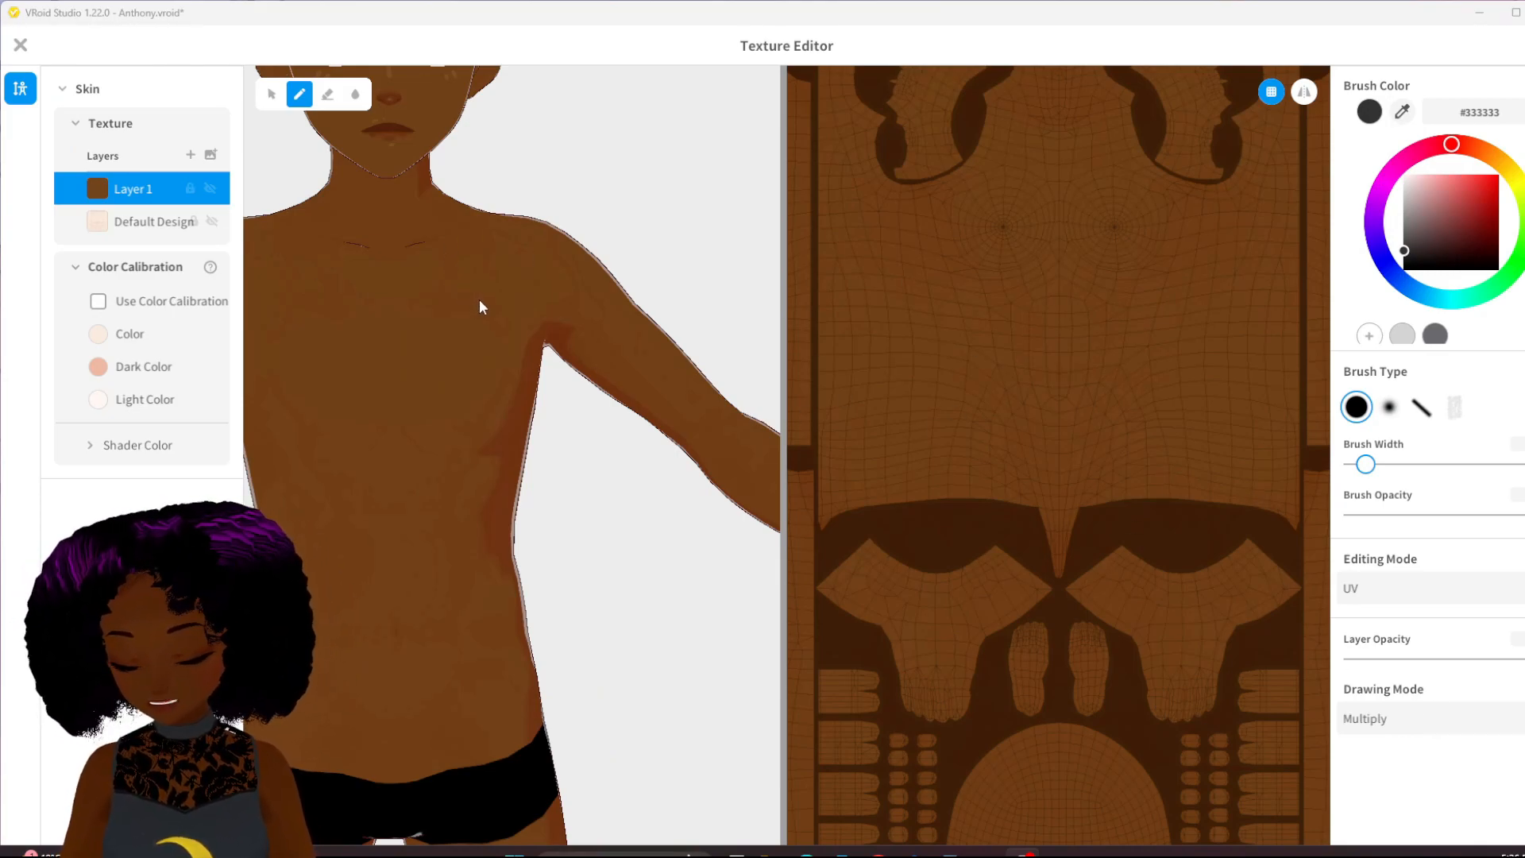
# - Try a freehand scribble across the torso on Layer 1 and undo it
pyautogui.moveTo(485, 351)
pyautogui.mouseDown()
pyautogui.moveTo(530, 343)
pyautogui.moveTo(395, 402)
pyautogui.moveTo(349, 541)
pyautogui.moveTo(385, 647)
pyautogui.moveTo(339, 538)
pyautogui.mouseUp()
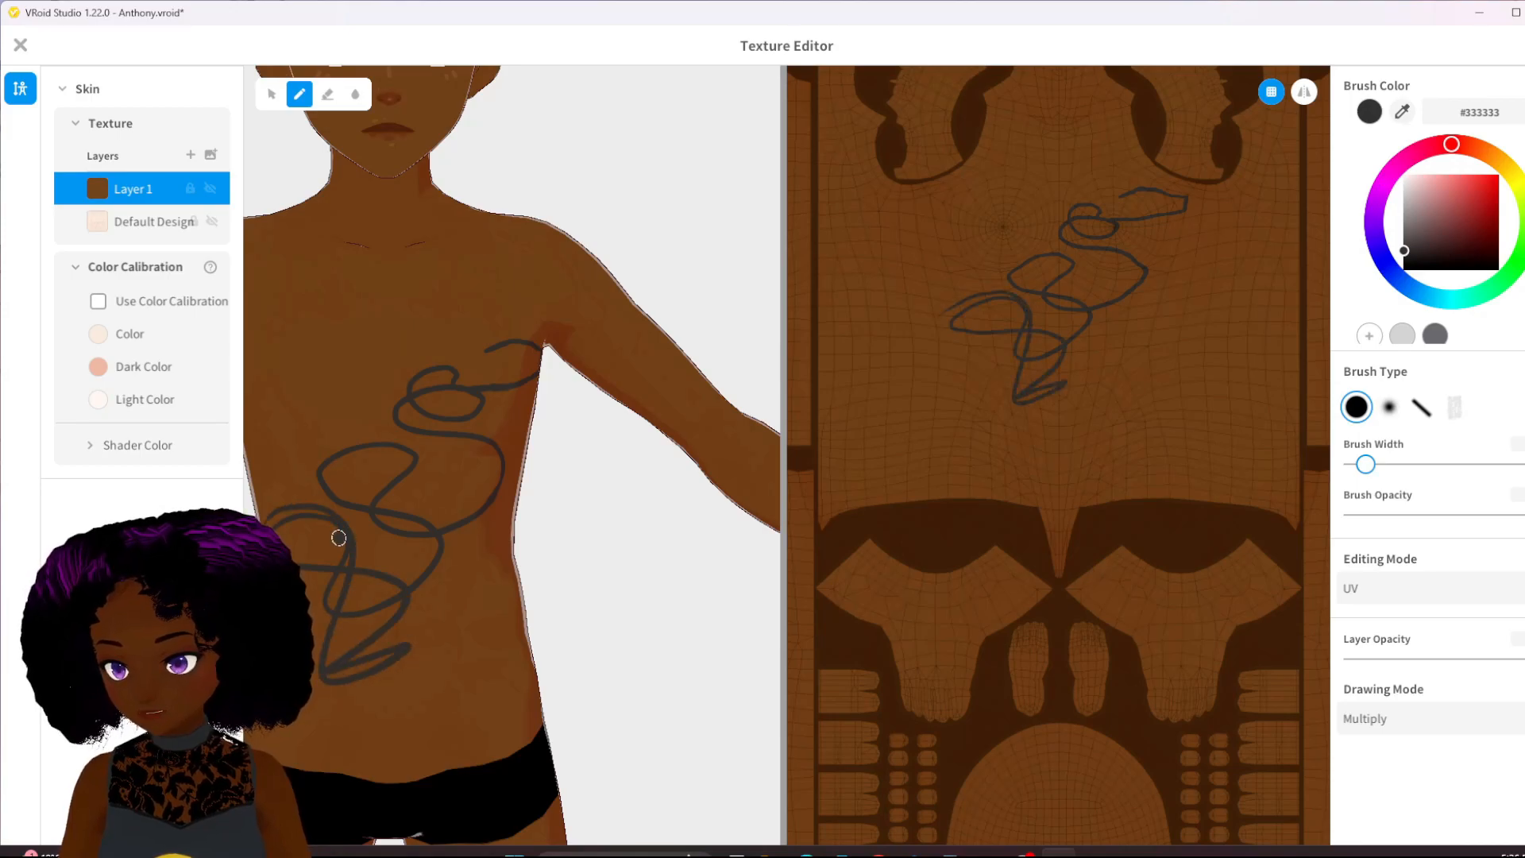
pyautogui.hotkey('ctrl', 'z')
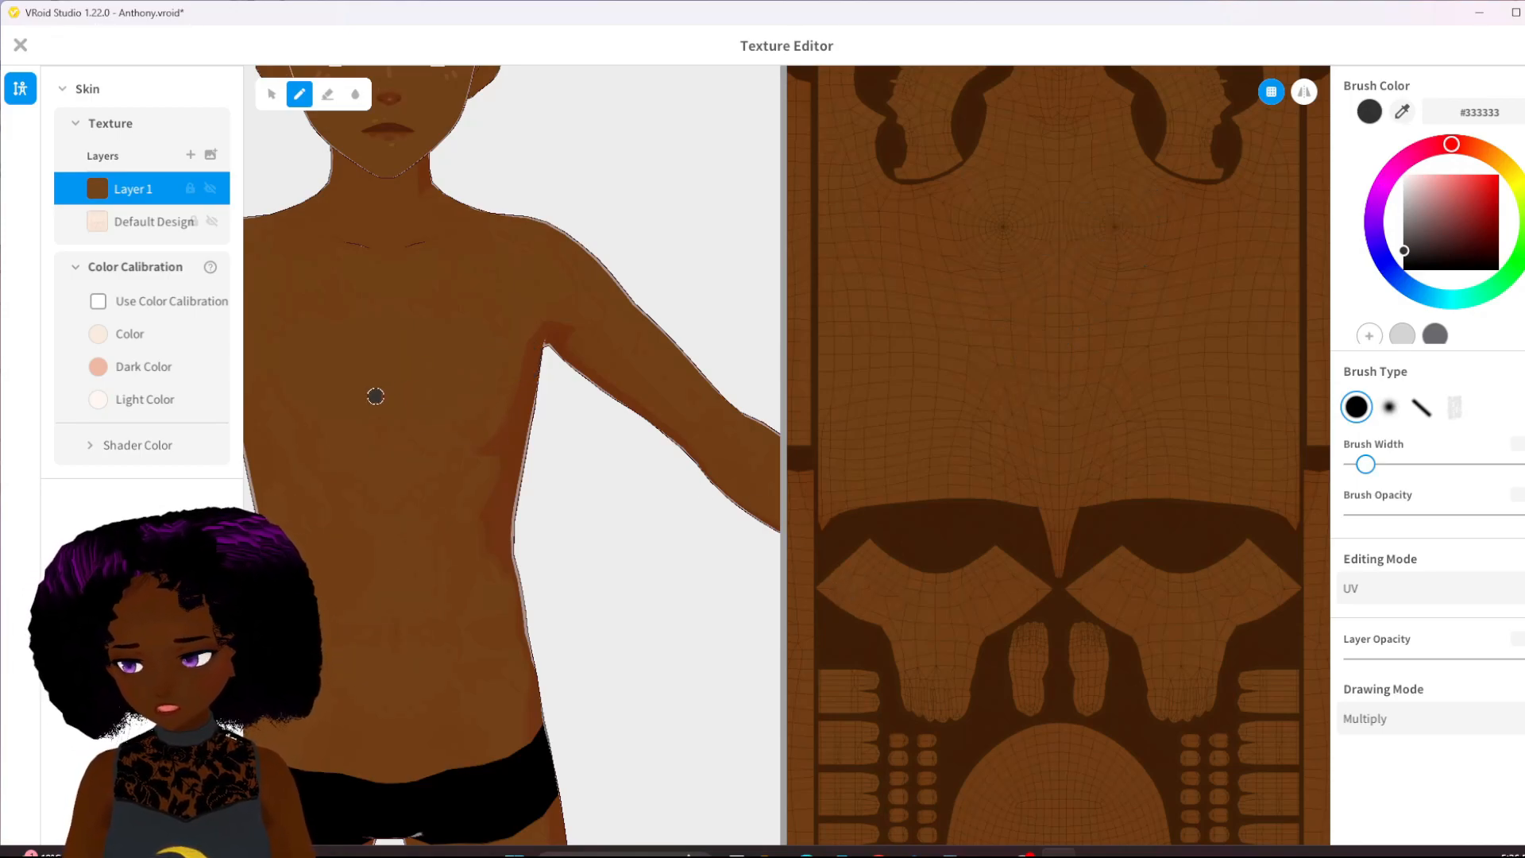
# - Add a new skin texture layer and draw #333333 guide lines for the chest, rib cage and hip on the front torso
pyautogui.click(191, 155)
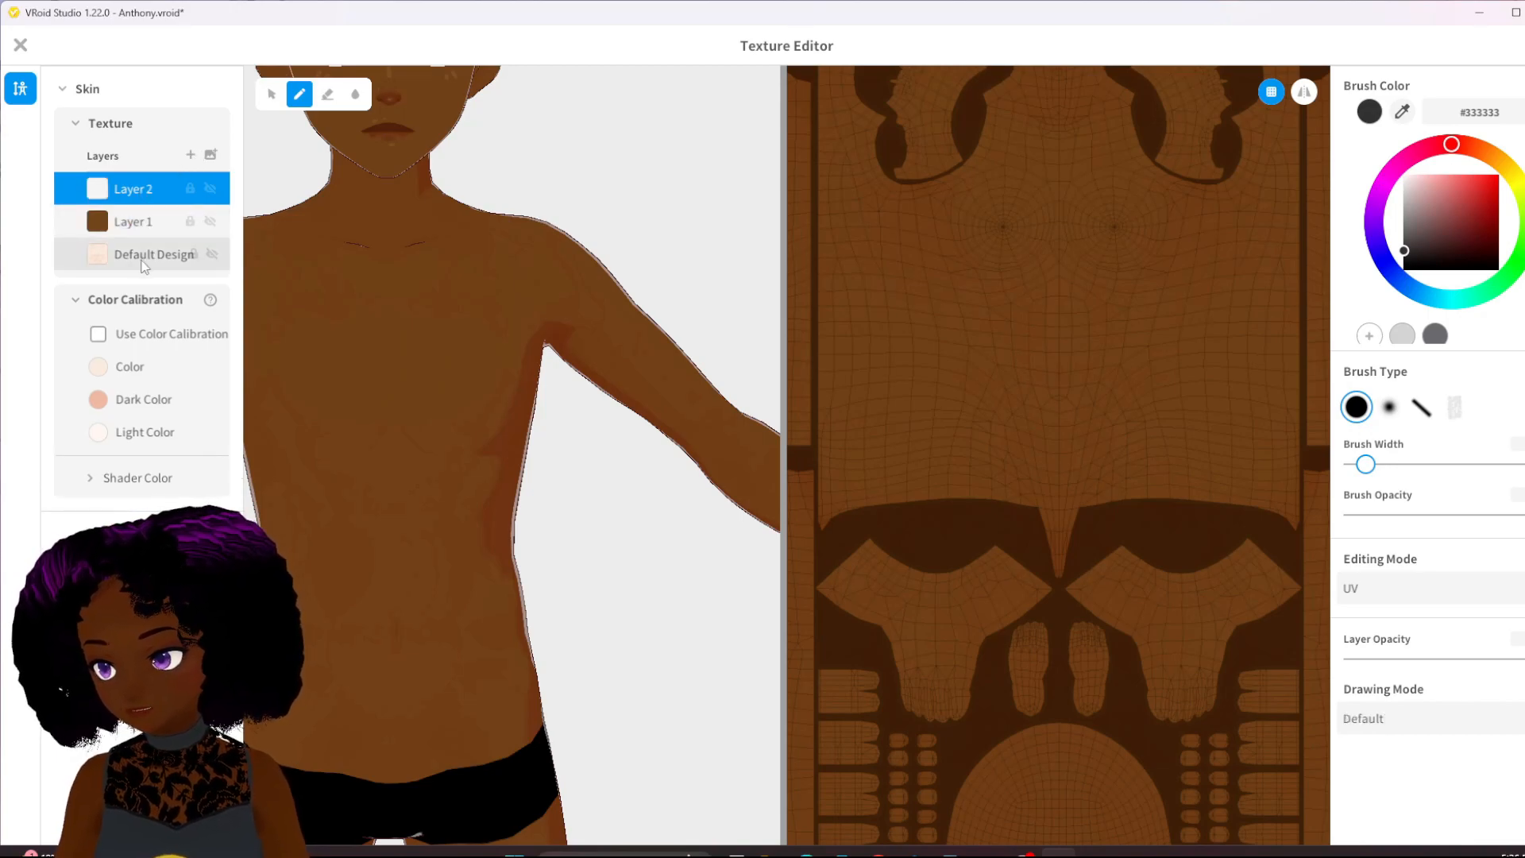
pyautogui.moveTo(401, 370)
pyautogui.mouseDown()
pyautogui.moveTo(448, 458)
pyautogui.moveTo(489, 468)
pyautogui.moveTo(451, 531)
pyautogui.mouseUp()
pyautogui.moveTo(330, 489)
pyautogui.mouseDown()
pyautogui.moveTo(341, 475)
pyautogui.moveTo(390, 499)
pyautogui.mouseUp()
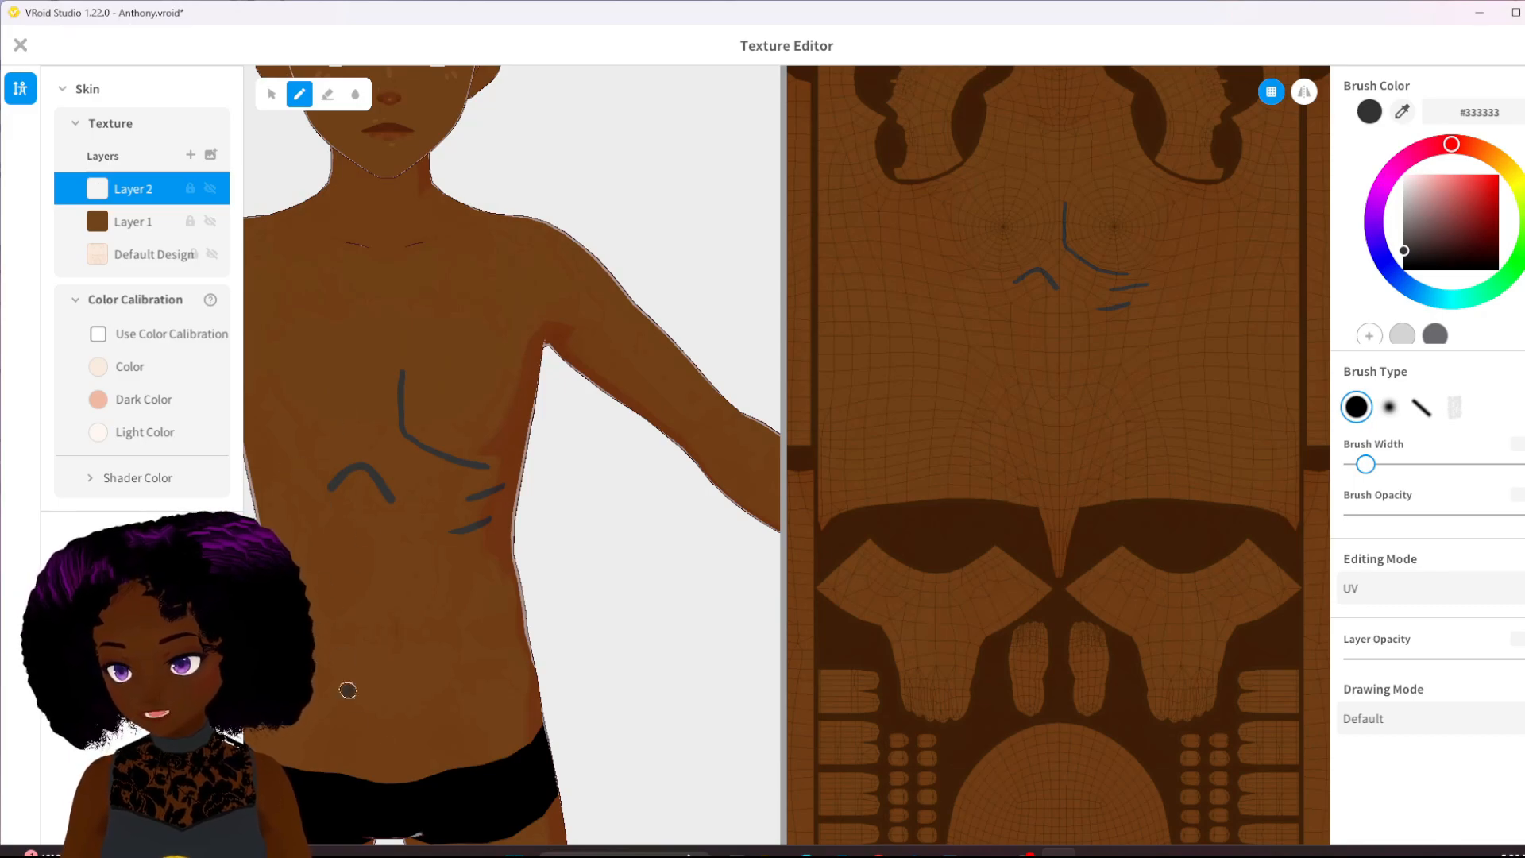
pyautogui.moveTo(451, 717); pyautogui.dragTo(511, 641)
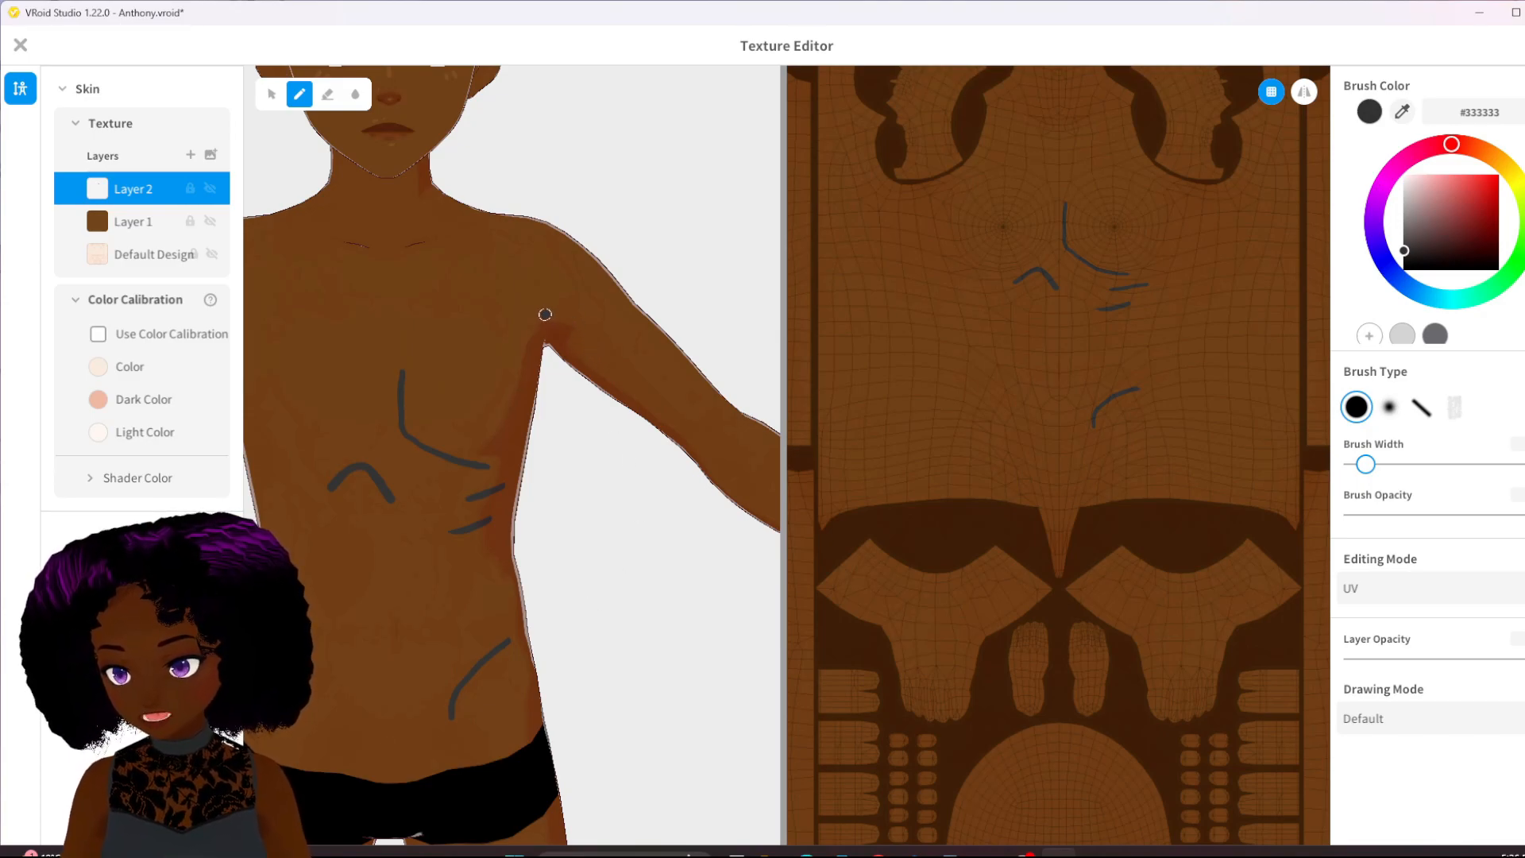
# - Draw muscle guide lines on the character's left upper arm and around the inner elbow
pyautogui.moveTo(548, 319); pyautogui.dragTo(627, 333)
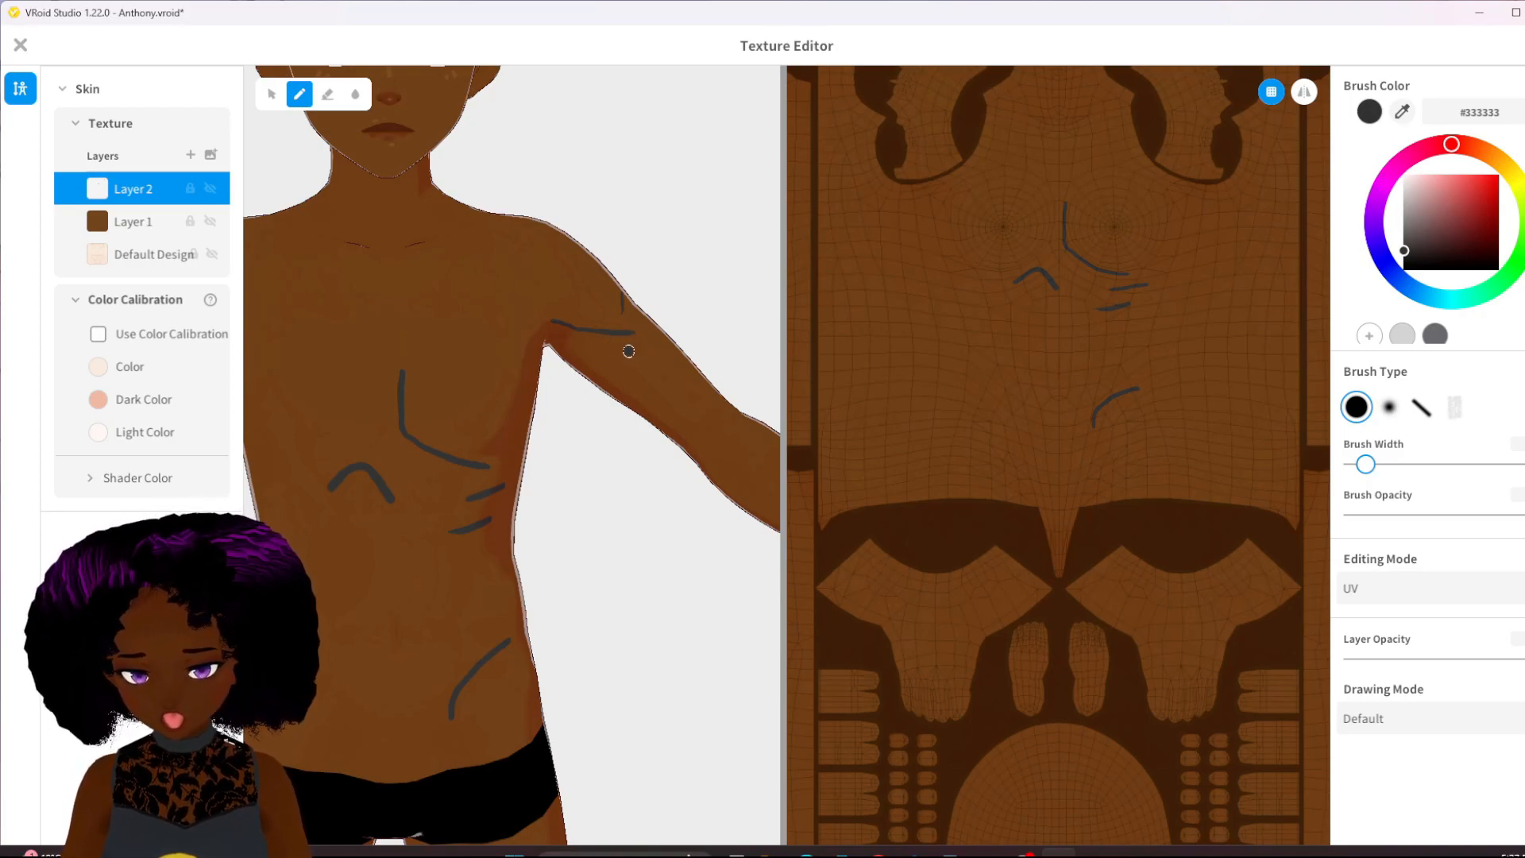
pyautogui.moveTo(632, 348); pyautogui.dragTo(713, 397)
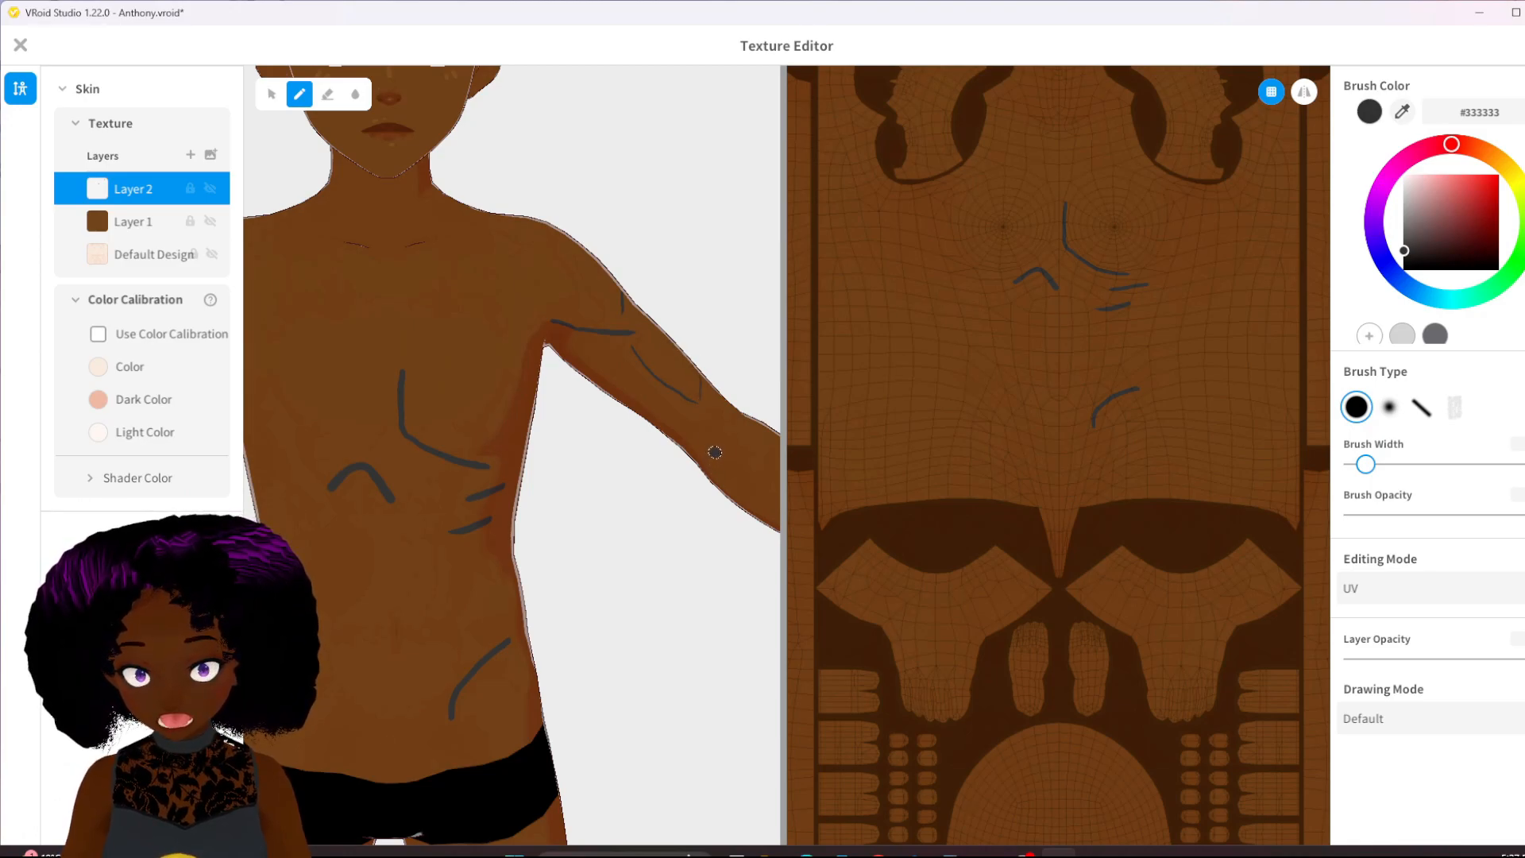
pyautogui.moveTo(707, 445); pyautogui.dragTo(722, 447)
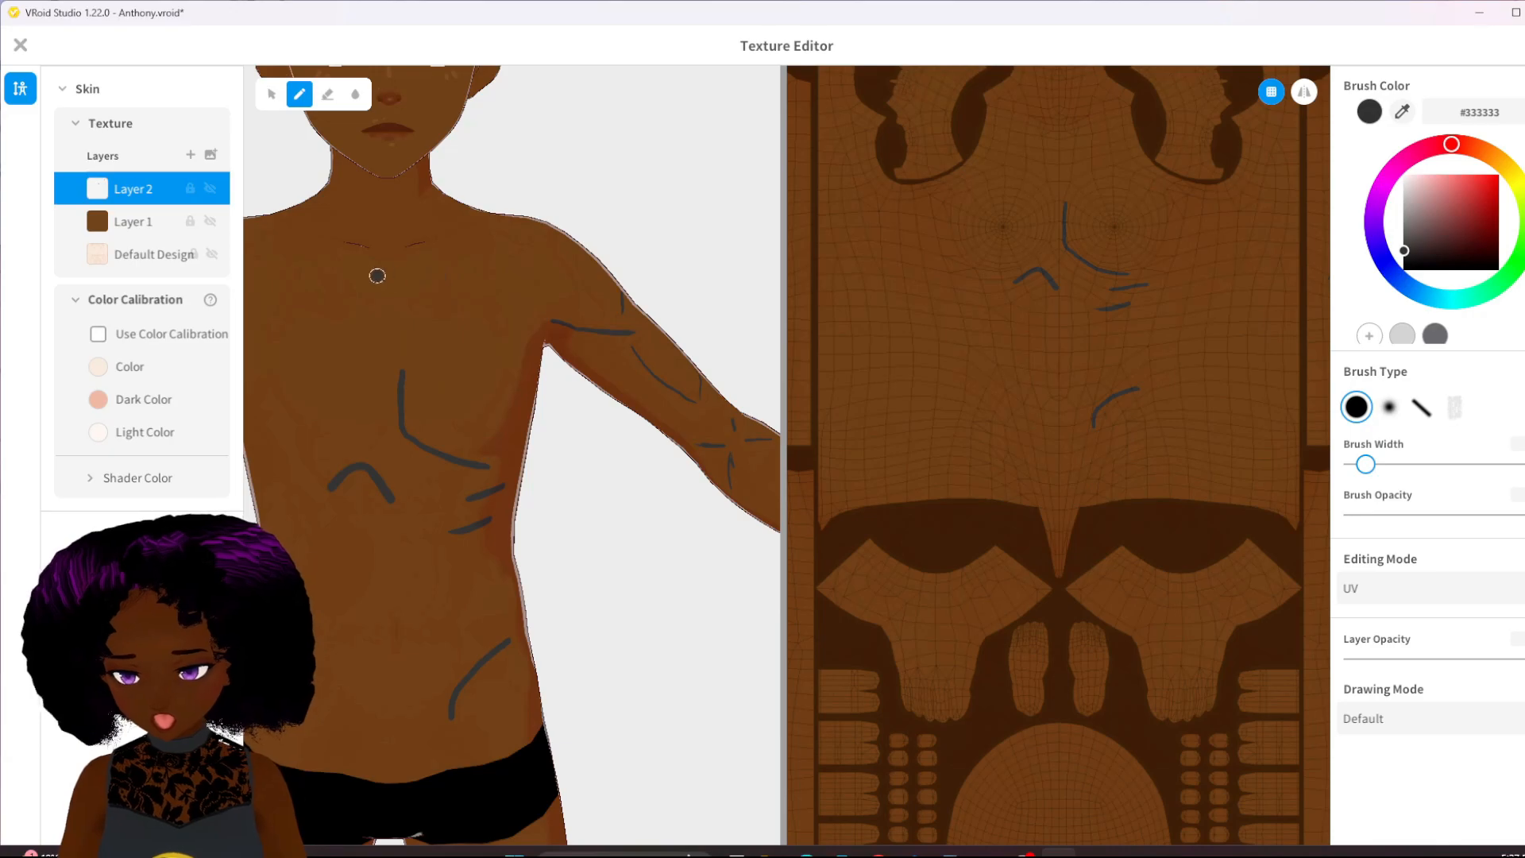
# - Mark the collarbones and left shoulder with short strokes, and draw a vertical guide line down the left side of the abdomen
pyautogui.moveTo(374, 264); pyautogui.dragTo(461, 248)
pyautogui.moveTo(556, 239); pyautogui.dragTo(531, 228)
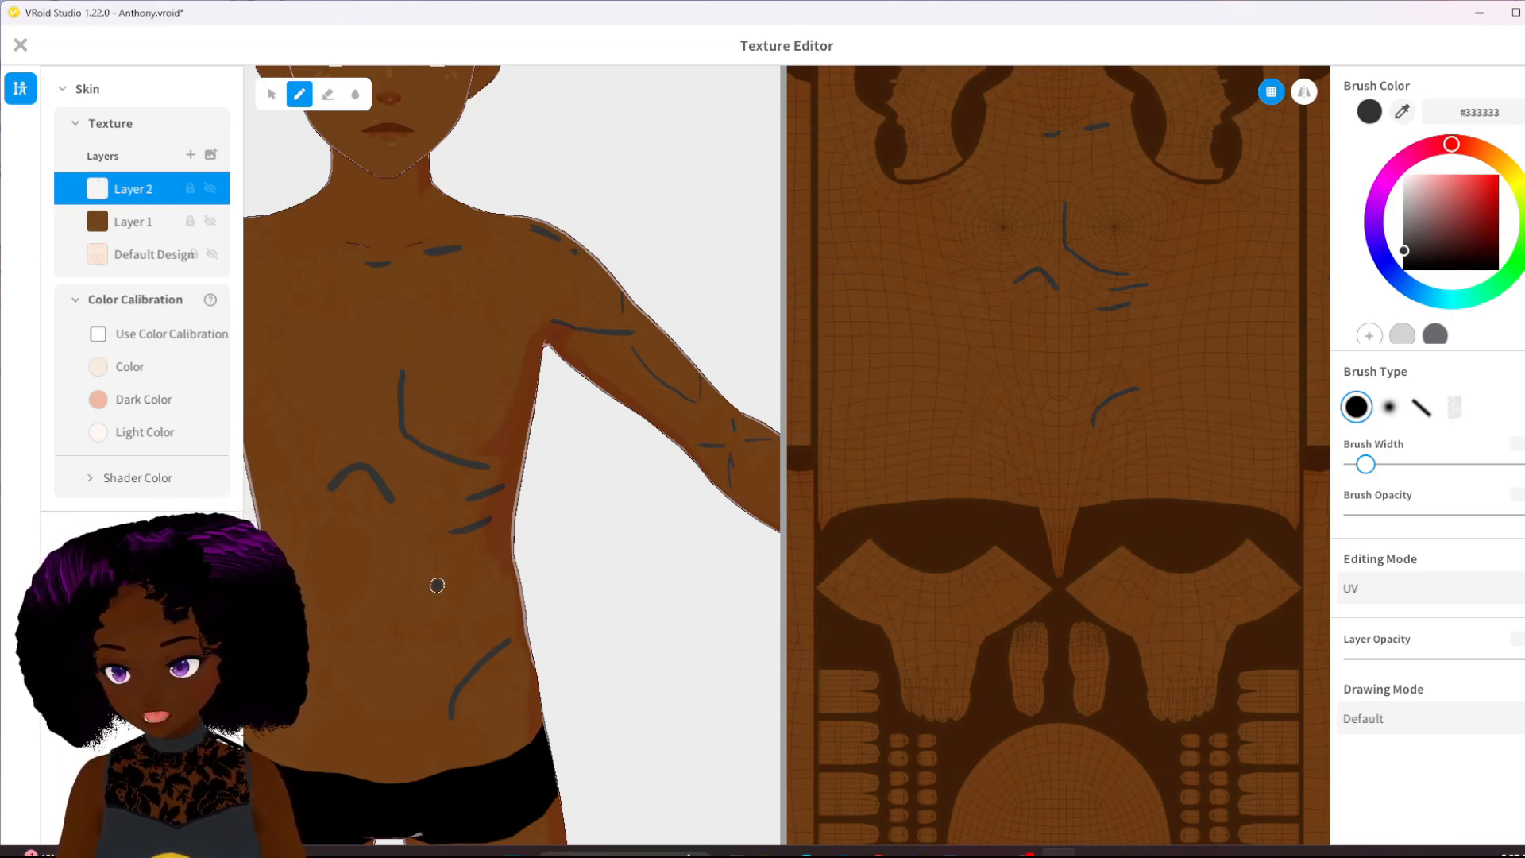
pyautogui.moveTo(432, 563); pyautogui.dragTo(439, 653)
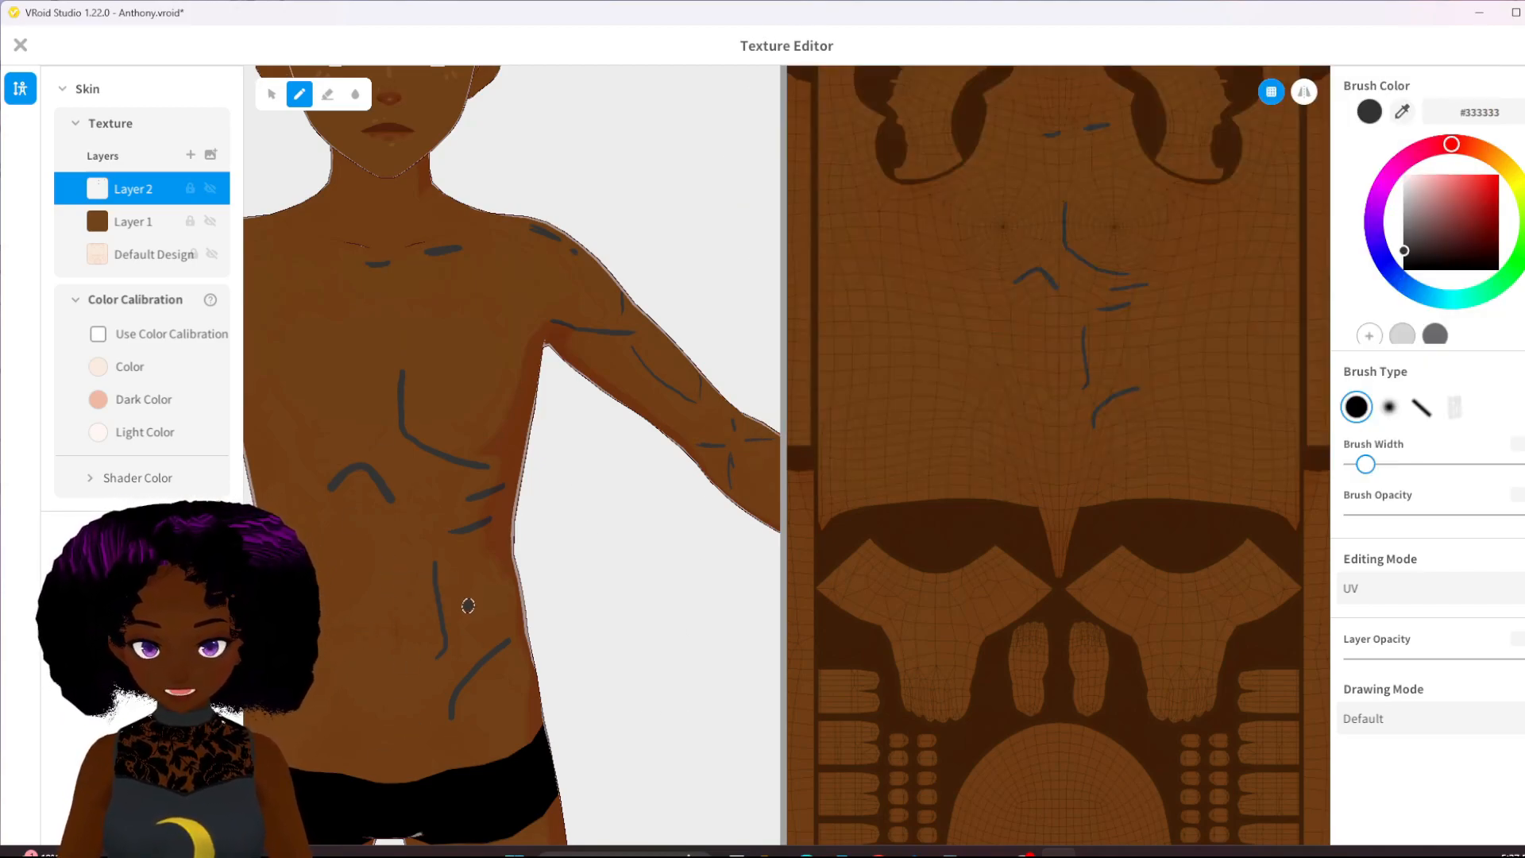
# - Draw guide lines on the front of the character's left leg along the inner thigh, around the knee and down the shin
pyautogui.scroll(-5, 606, 605)
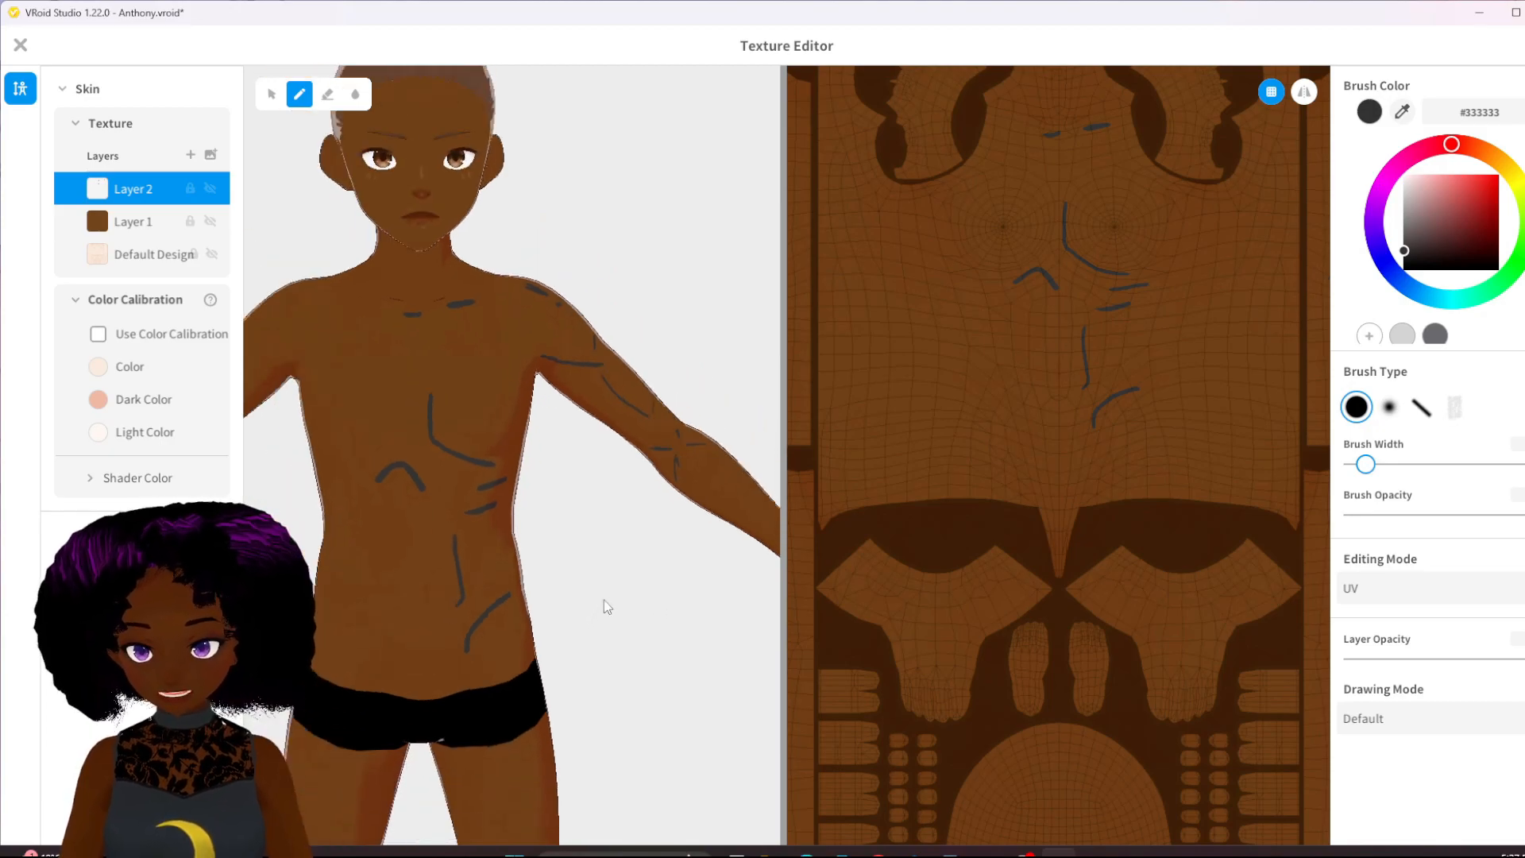
pyautogui.moveTo(606, 604); pyautogui.dragTo(604, 370, button='middle')
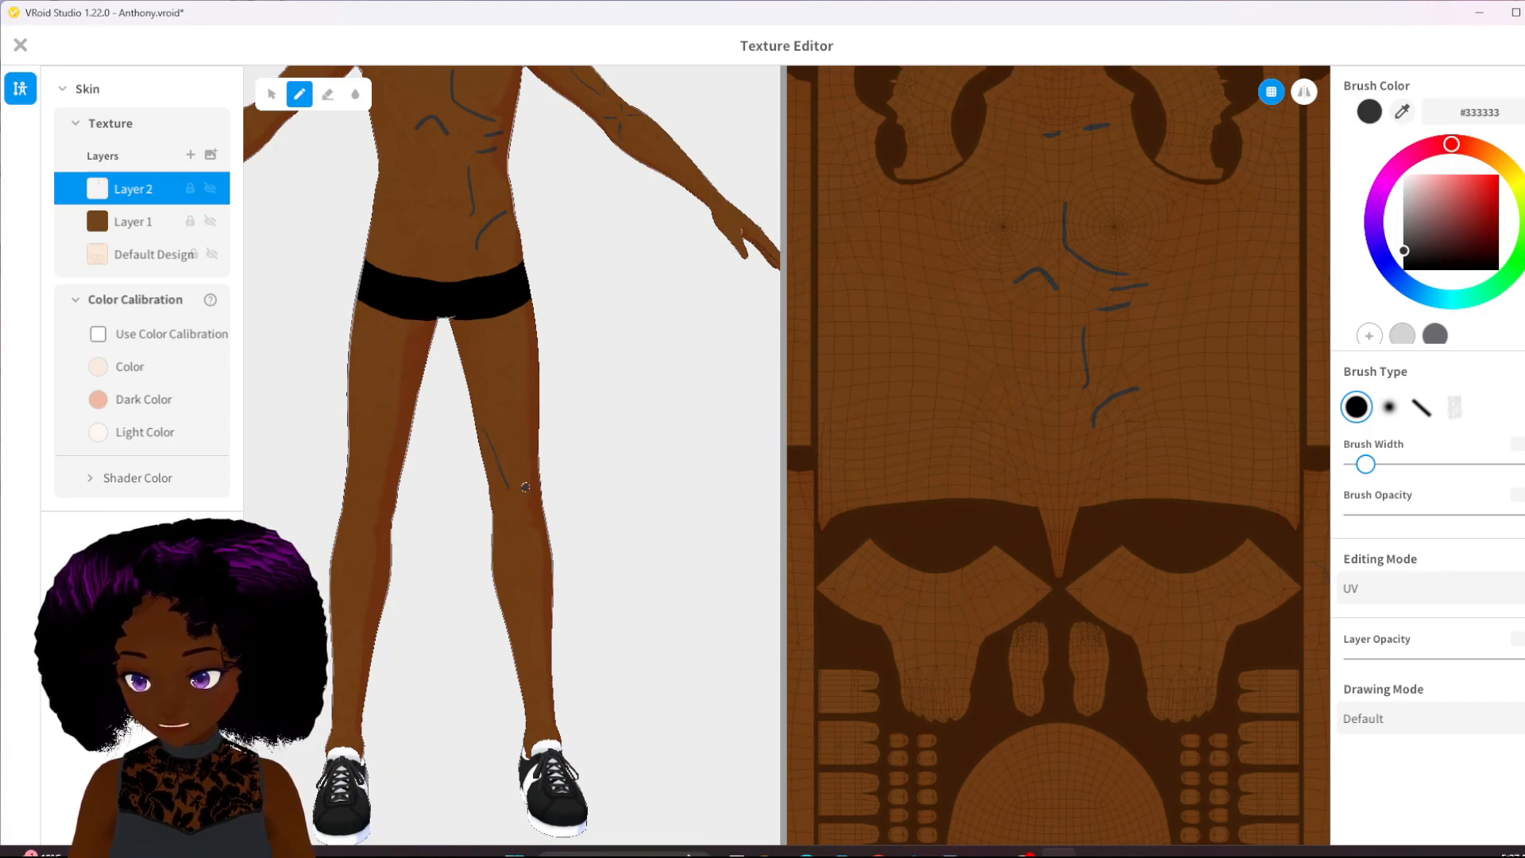
pyautogui.moveTo(502, 492); pyautogui.dragTo(507, 520)
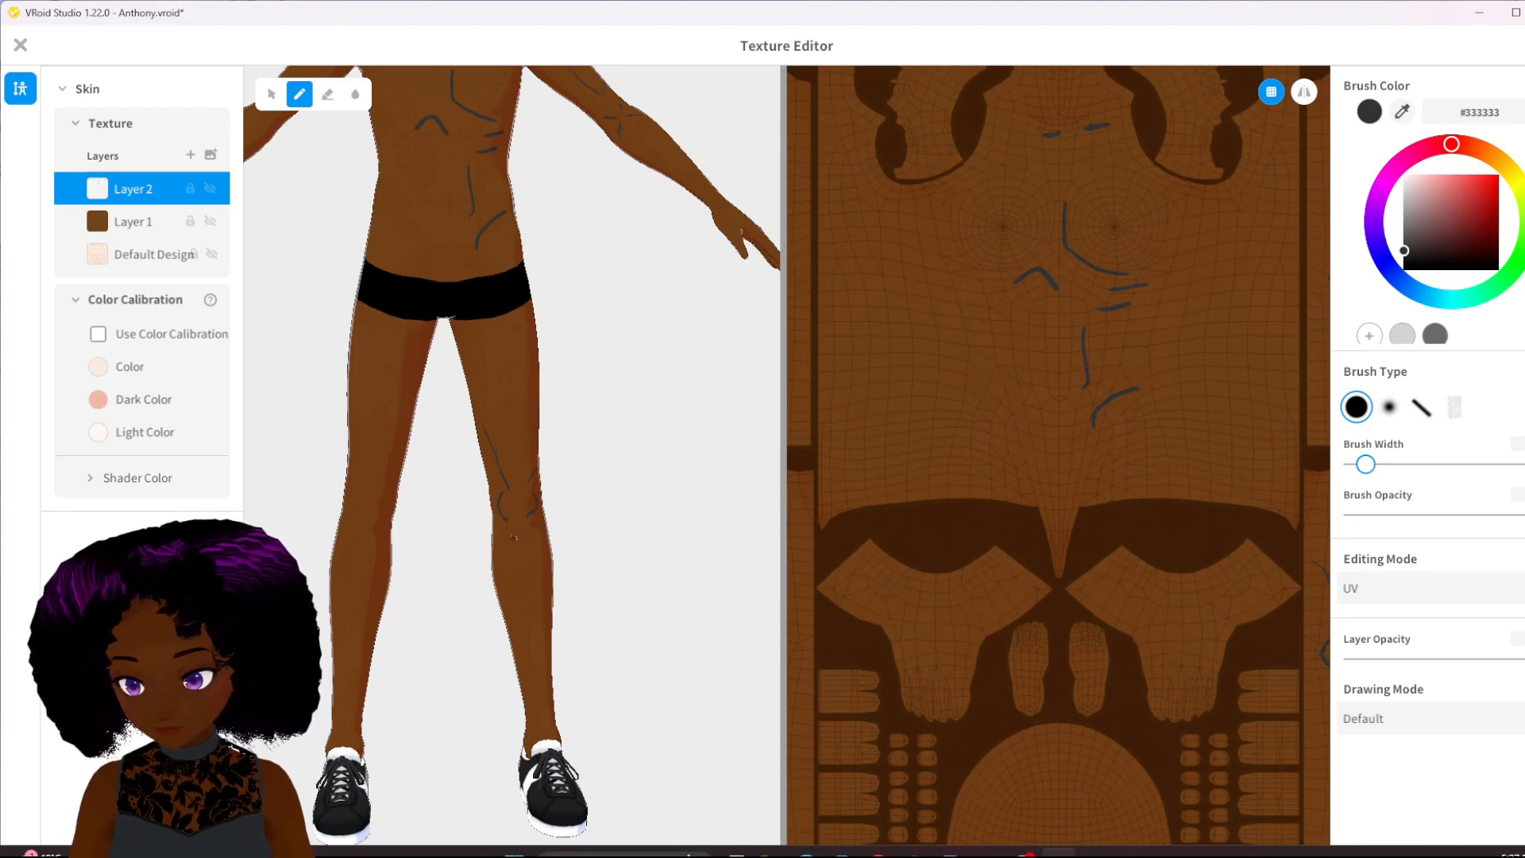
pyautogui.moveTo(536, 585); pyautogui.dragTo(537, 629)
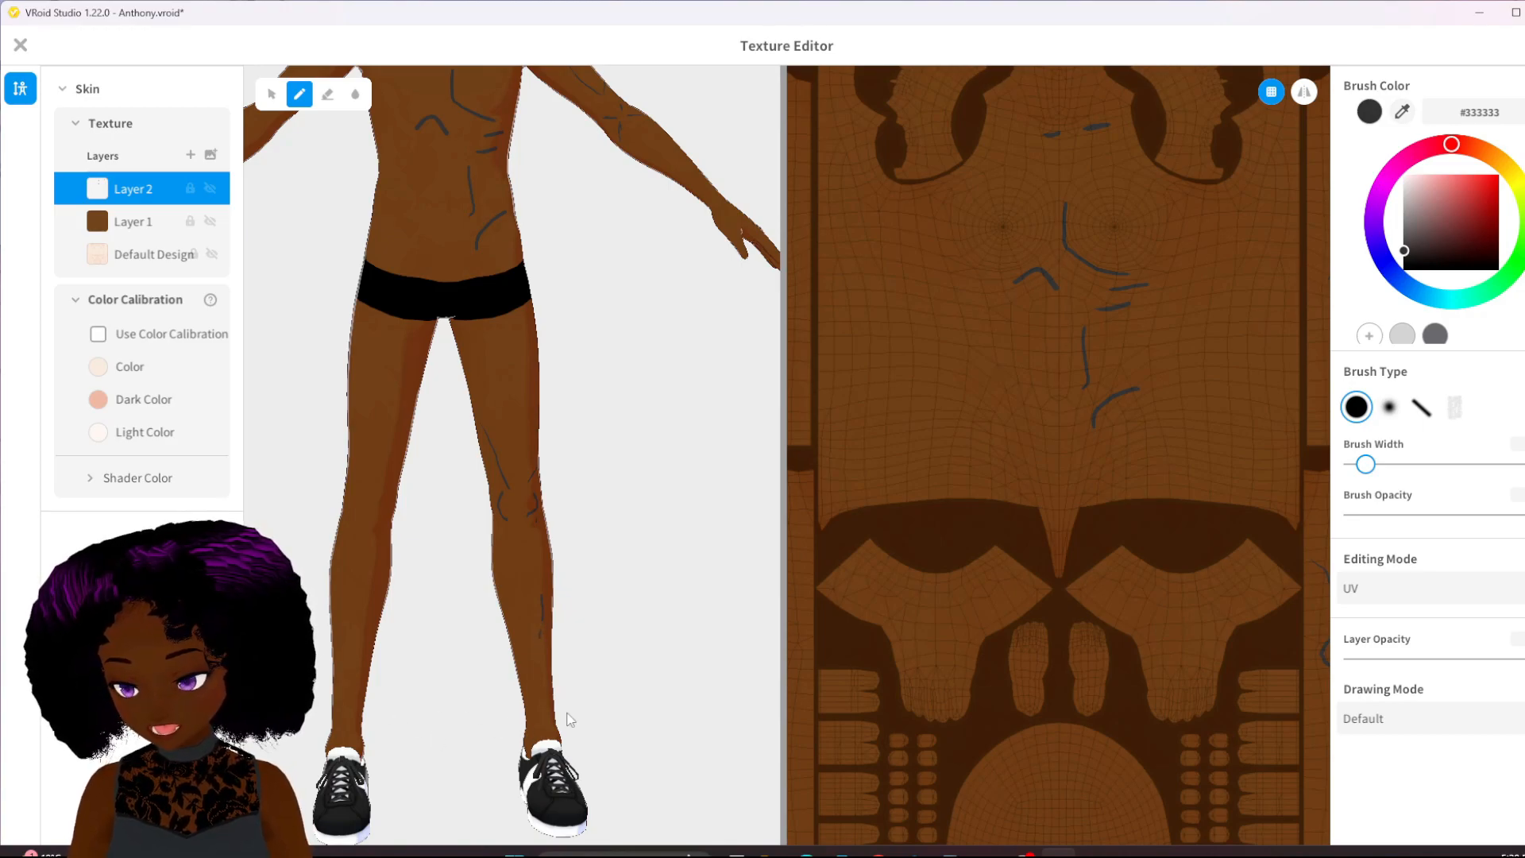
# - Draw guide lines on the character's back for the left knee hollow, rear thigh and lower back
pyautogui.moveTo(568, 715)
pyautogui.mouseDown(button='right')
pyautogui.moveTo(396, 715)
pyautogui.moveTo(416, 715)
pyautogui.mouseUp(button='right')
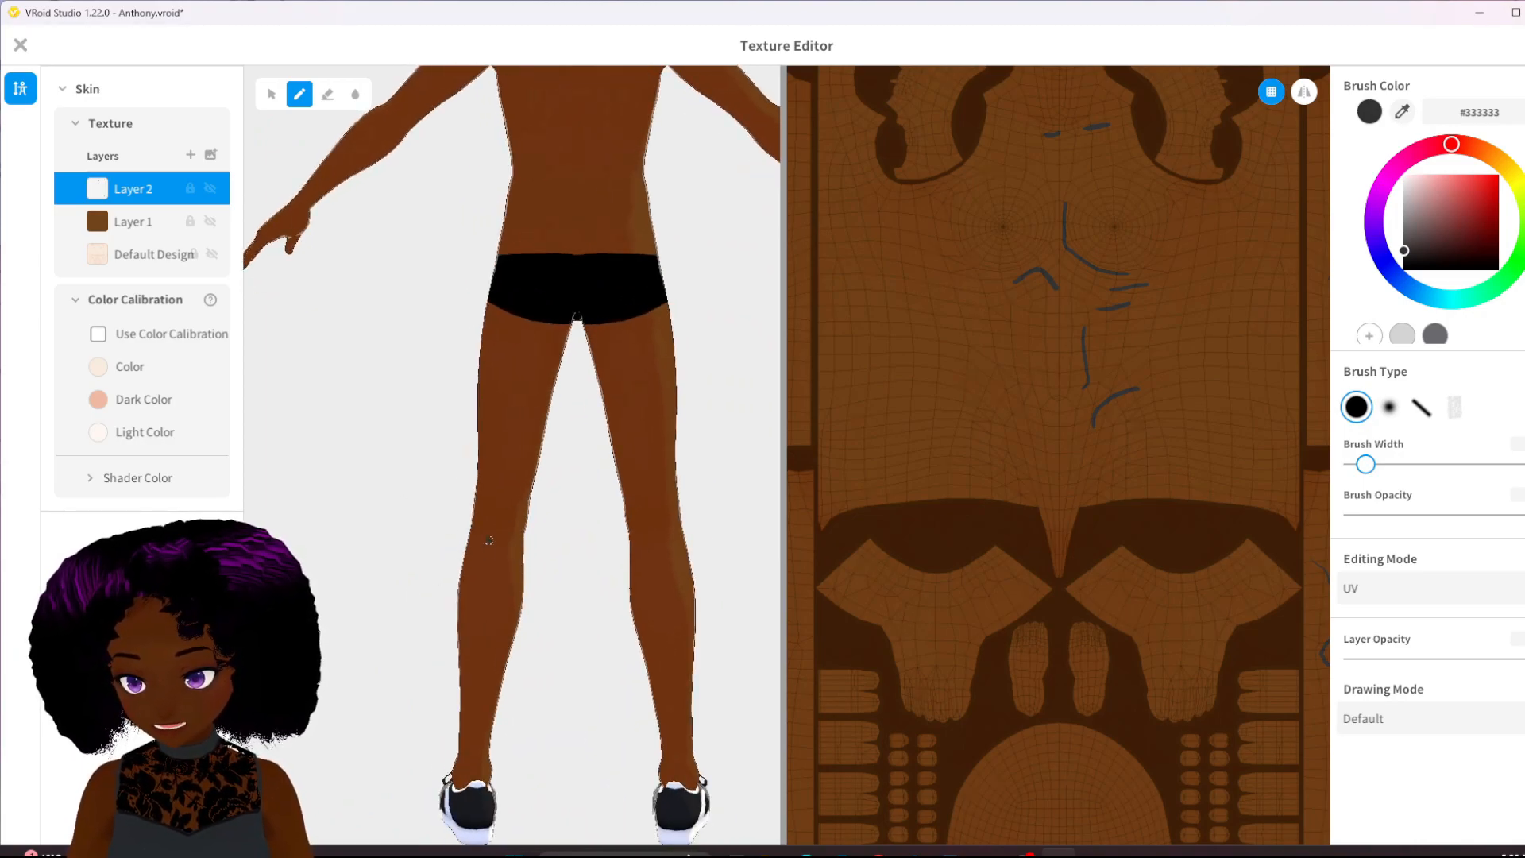
pyautogui.moveTo(486, 535)
pyautogui.mouseDown()
pyautogui.moveTo(476, 554)
pyautogui.moveTo(516, 557)
pyautogui.moveTo(509, 568)
pyautogui.mouseUp()
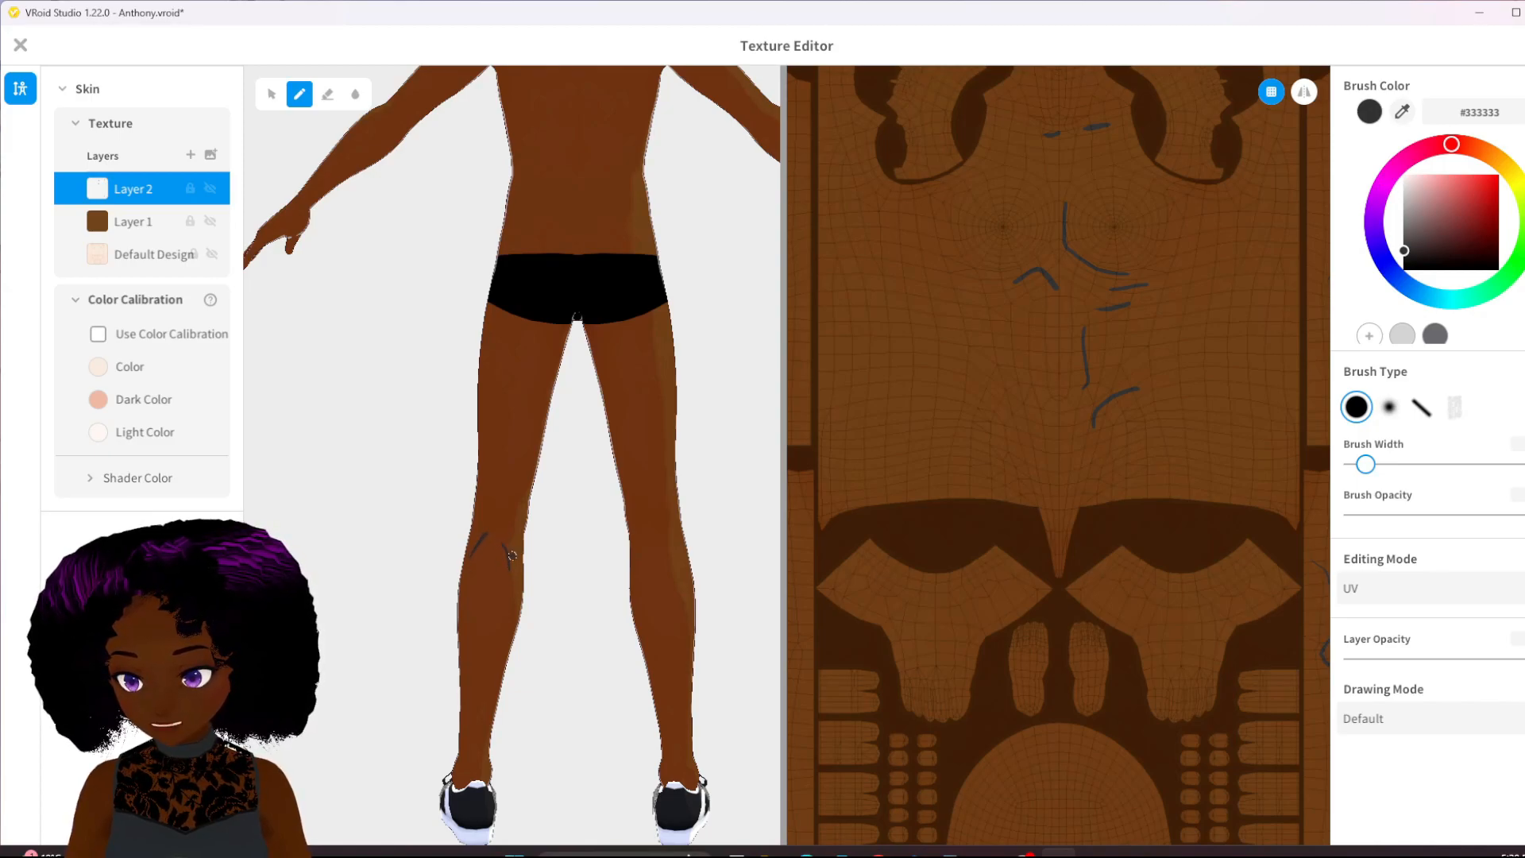
pyautogui.moveTo(520, 455); pyautogui.dragTo(536, 407)
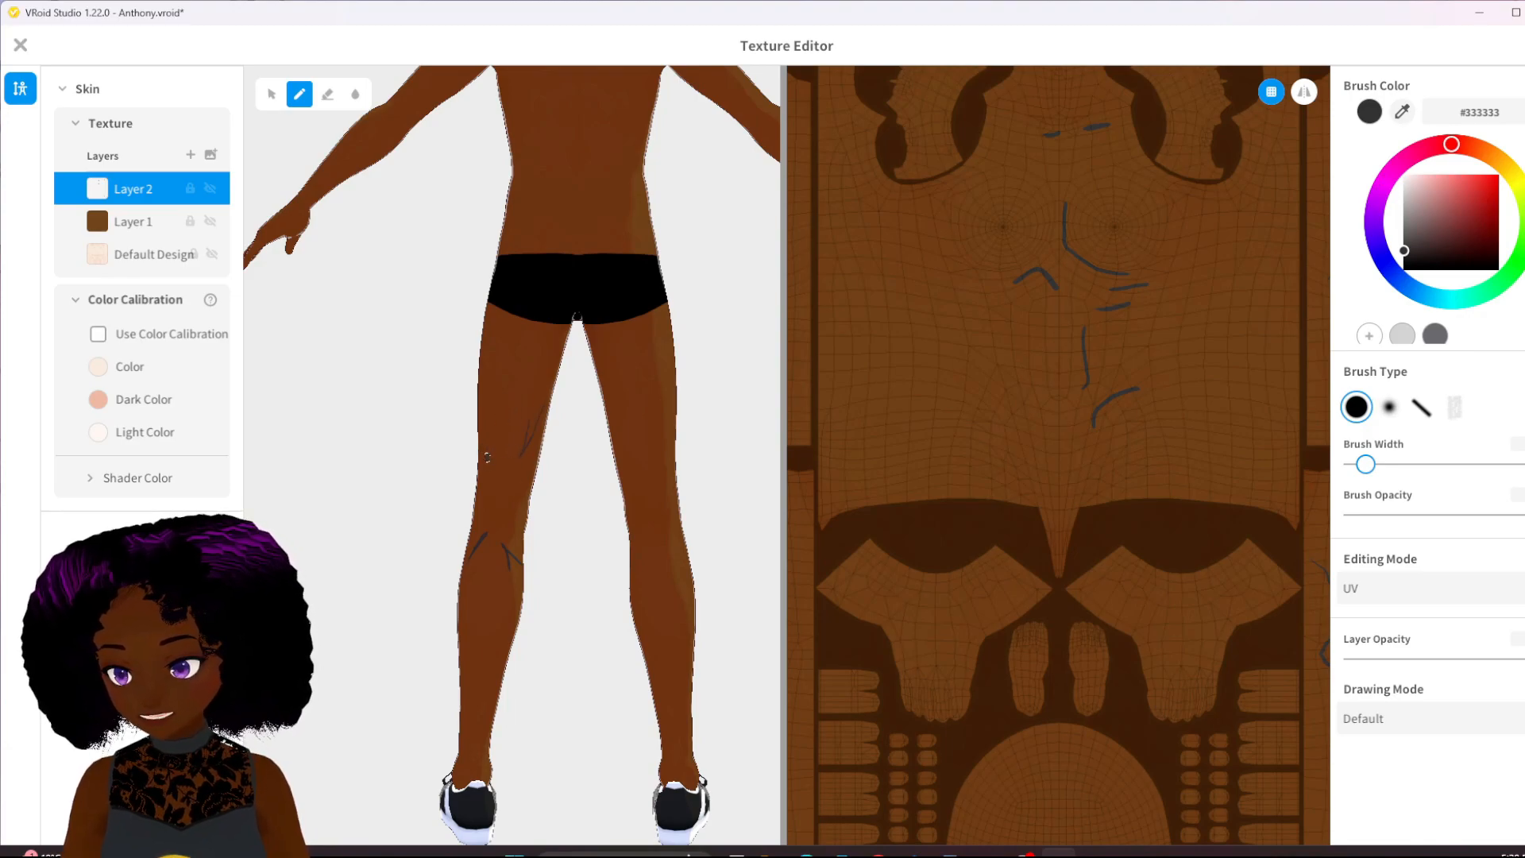
pyautogui.moveTo(497, 398); pyautogui.dragTo(498, 438)
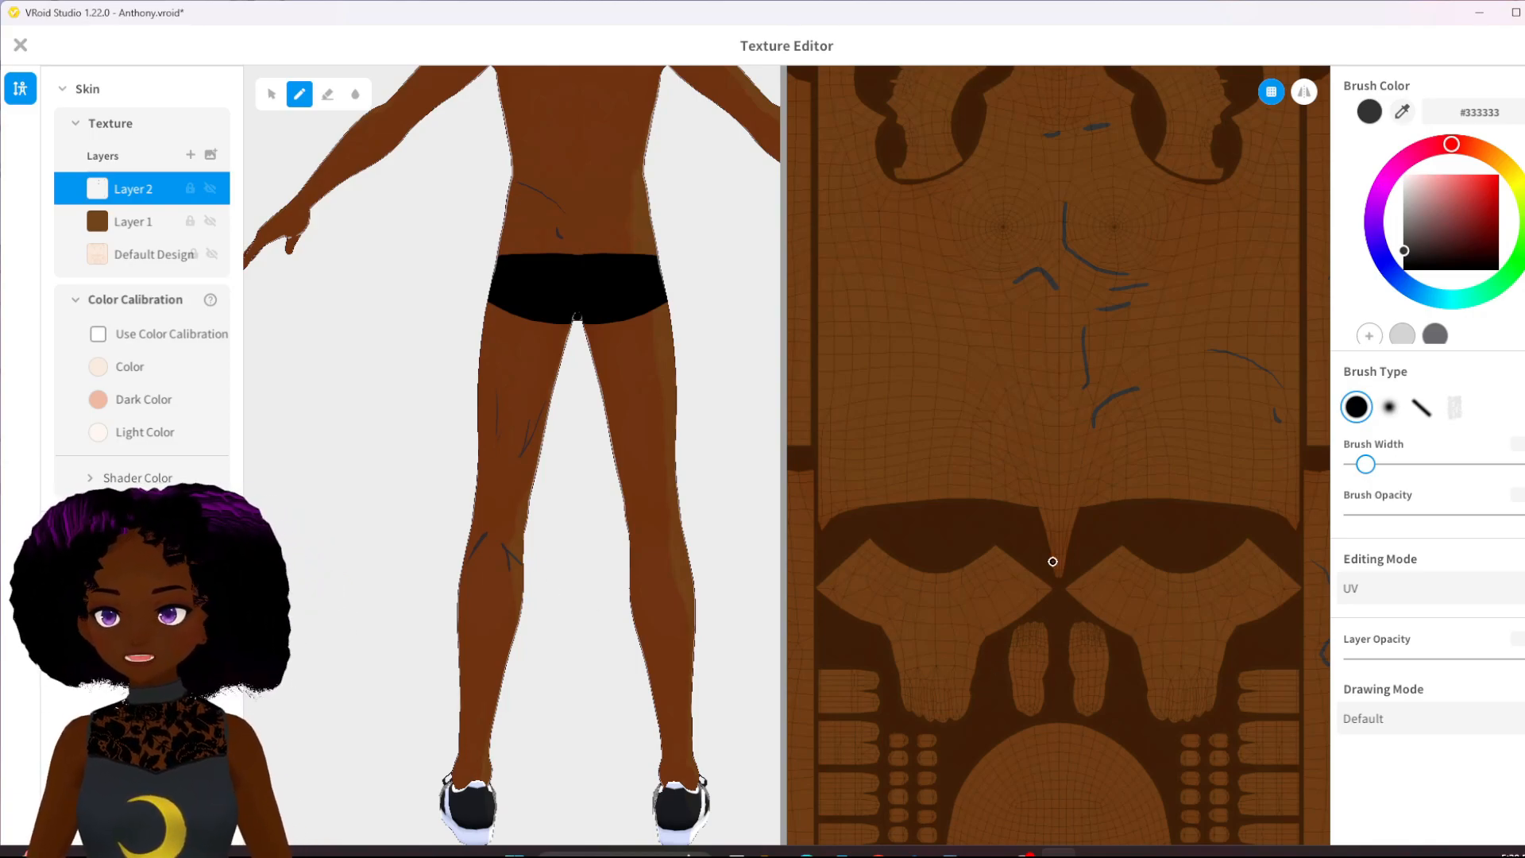
# - Review the guide lines over the front of the whole body from head to feet
pyautogui.moveTo(533, 616); pyautogui.dragTo(667, 599, button='right')
pyautogui.moveTo(596, 441); pyautogui.dragTo(528, 605, button='middle')
pyautogui.moveTo(528, 606); pyautogui.dragTo(527, 598, button='right')
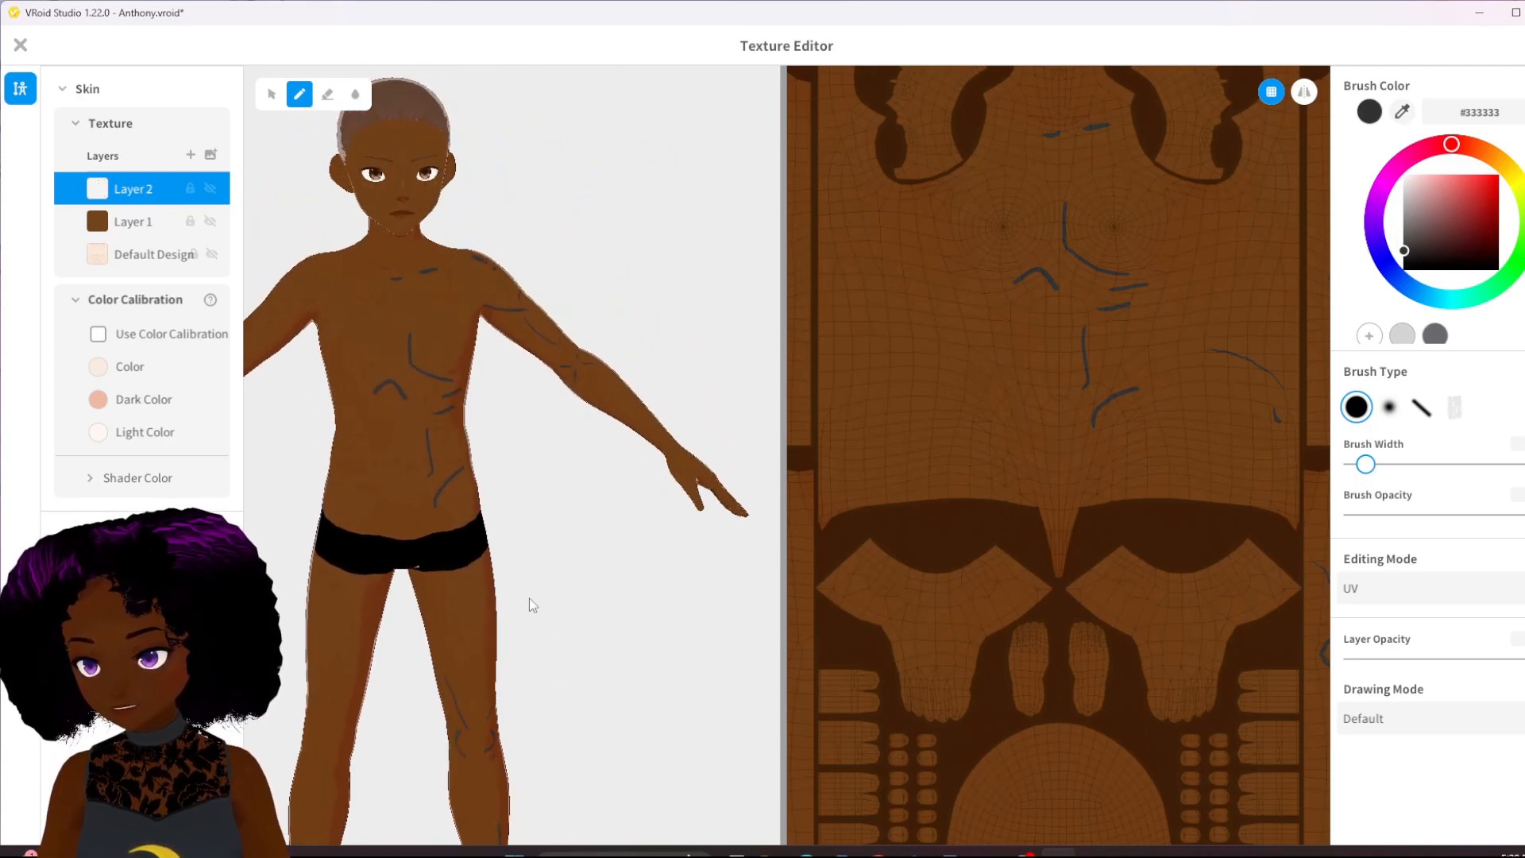
pyautogui.scroll(-2, 548, 588)
pyautogui.moveTo(527, 671); pyautogui.dragTo(512, 498, button='middle')
pyautogui.moveTo(511, 492); pyautogui.dragTo(516, 488, button='right')
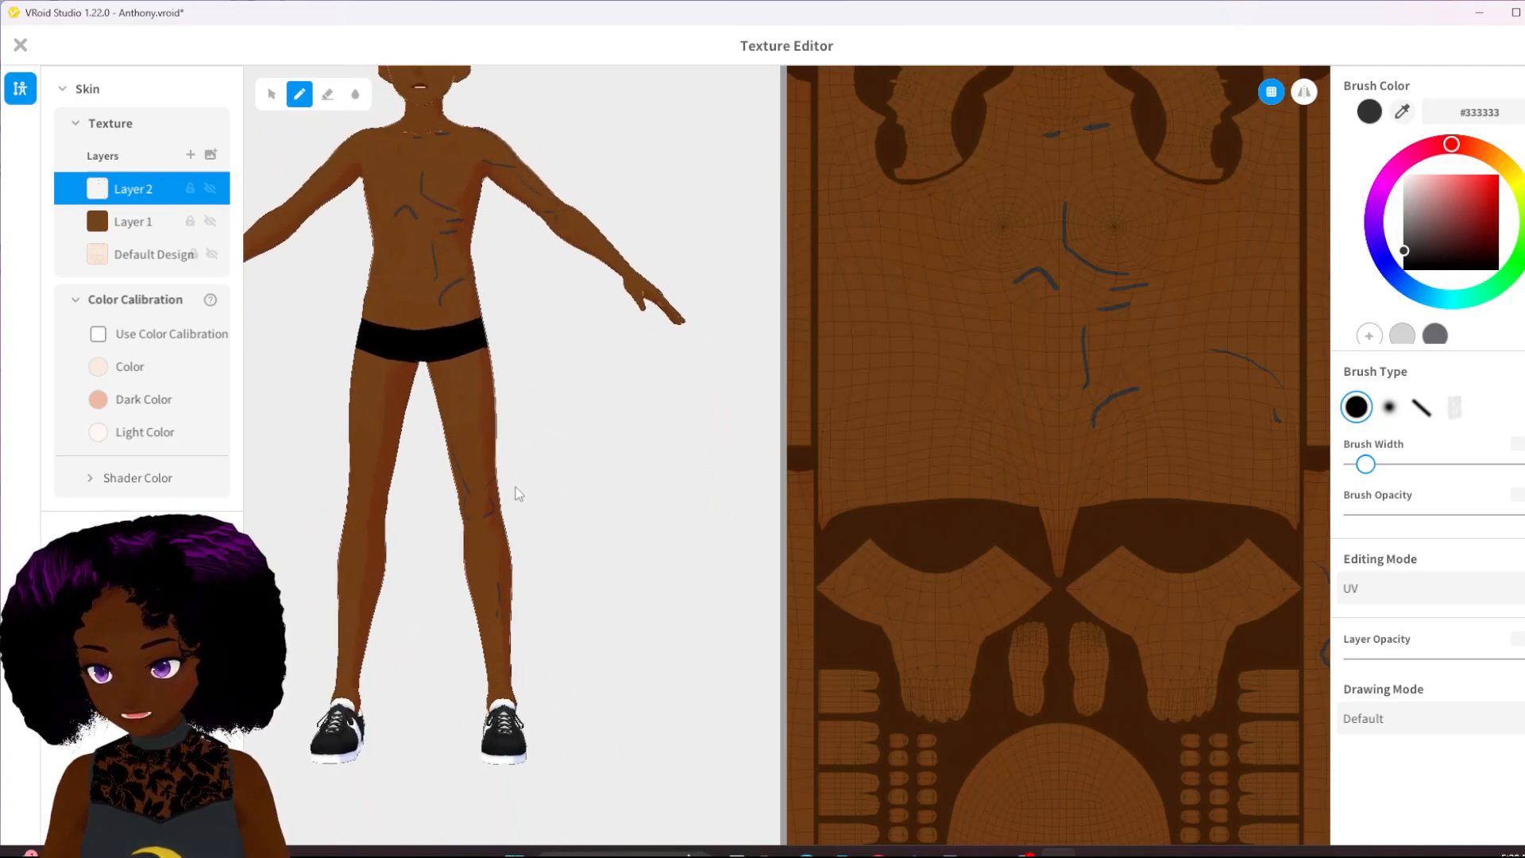
# - Sample the skin tone from the chest and darken the brush colour to #65360D for soft-brush shading
pyautogui.moveTo(553, 418); pyautogui.dragTo(555, 495, button='middle')
pyautogui.moveTo(556, 494); pyautogui.dragTo(580, 445, button='right')
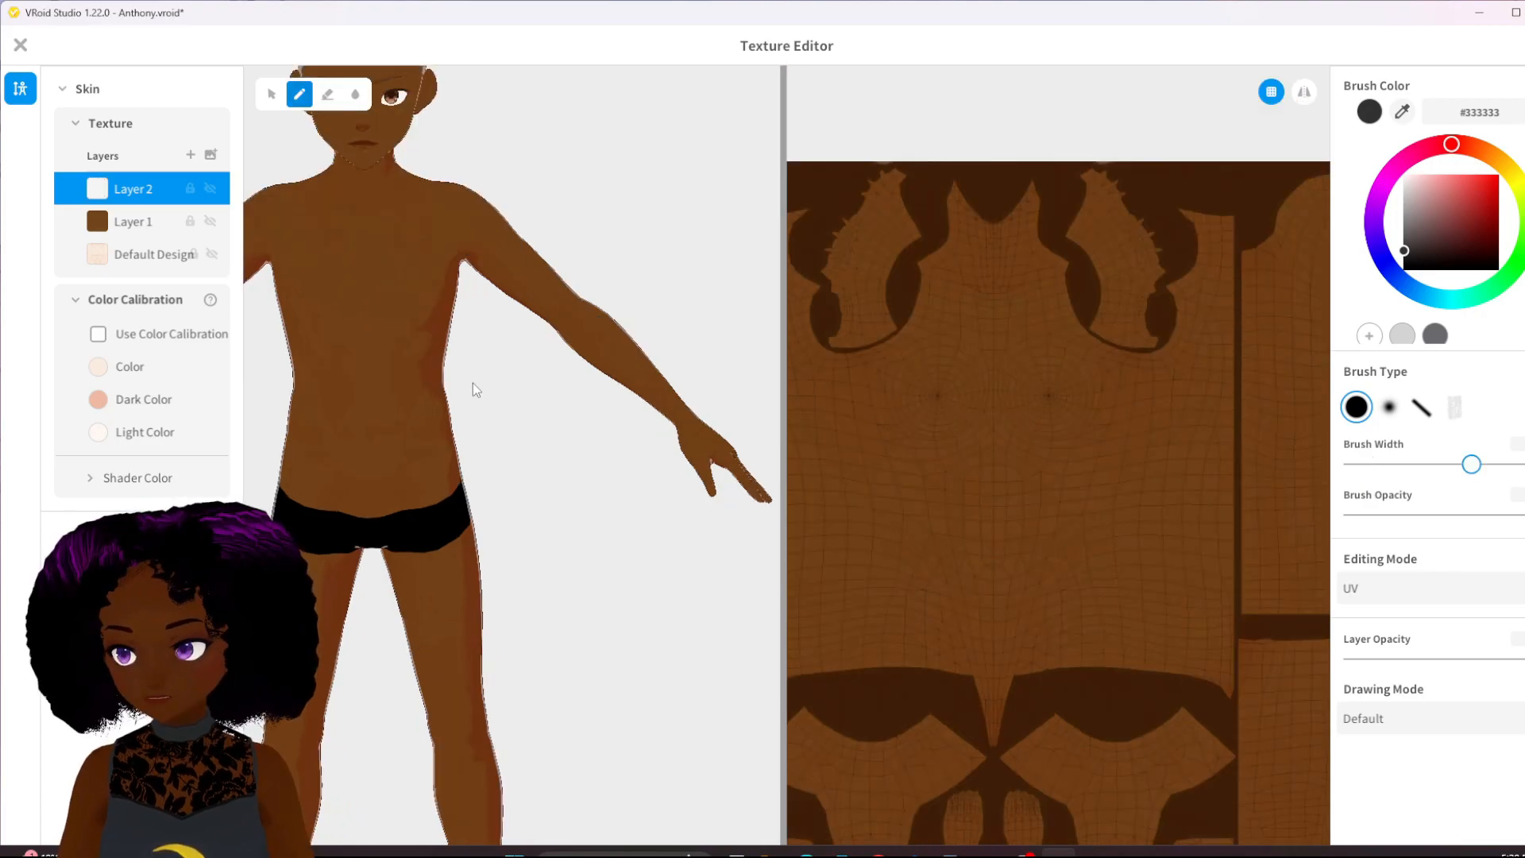
pyautogui.scroll(8, 474, 382)
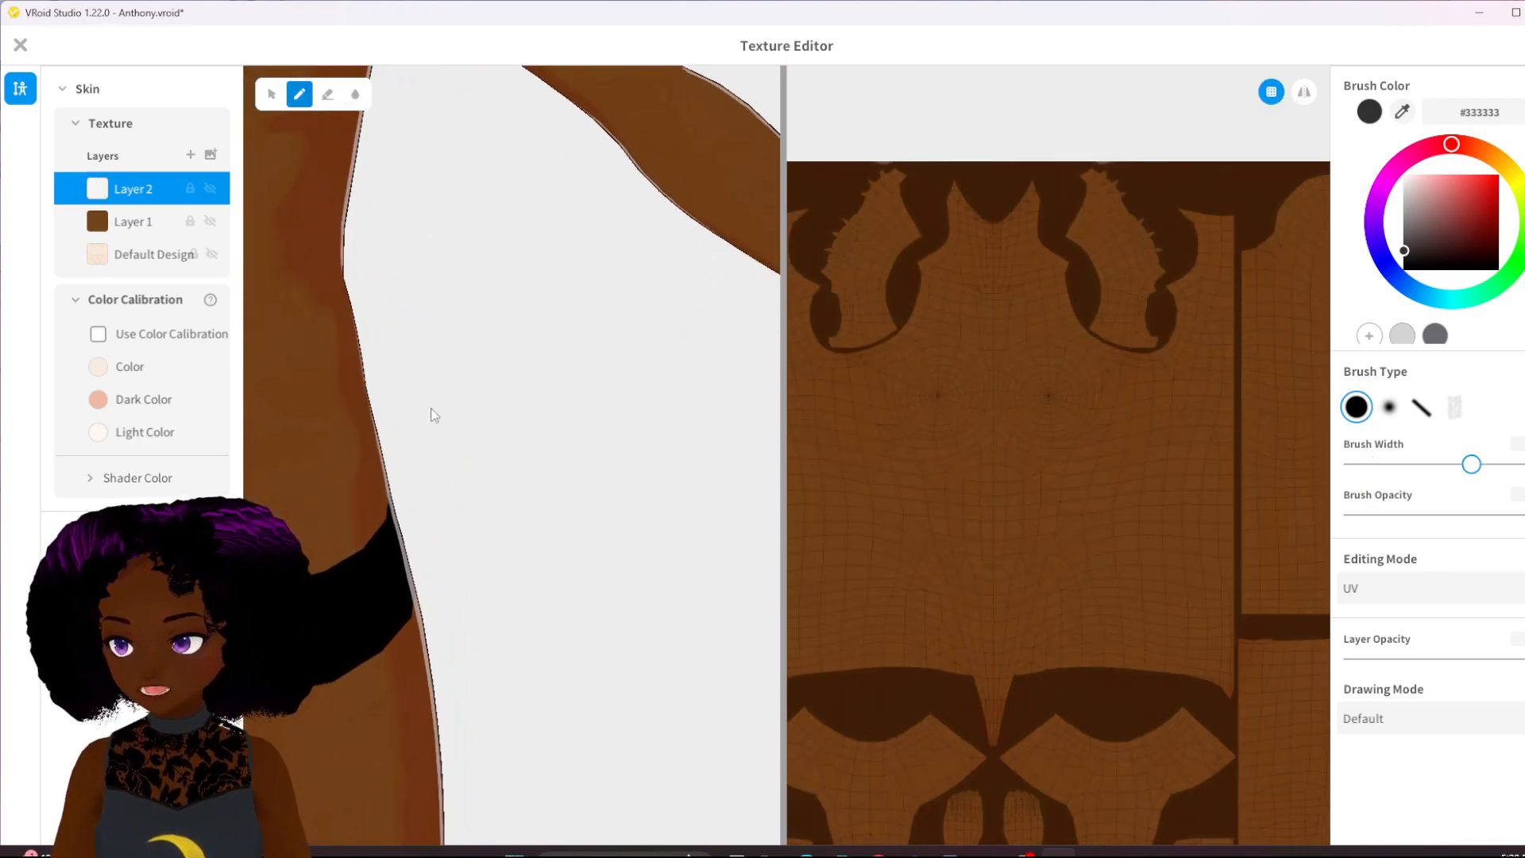
pyautogui.moveTo(513, 474); pyautogui.dragTo(488, 473, button='right')
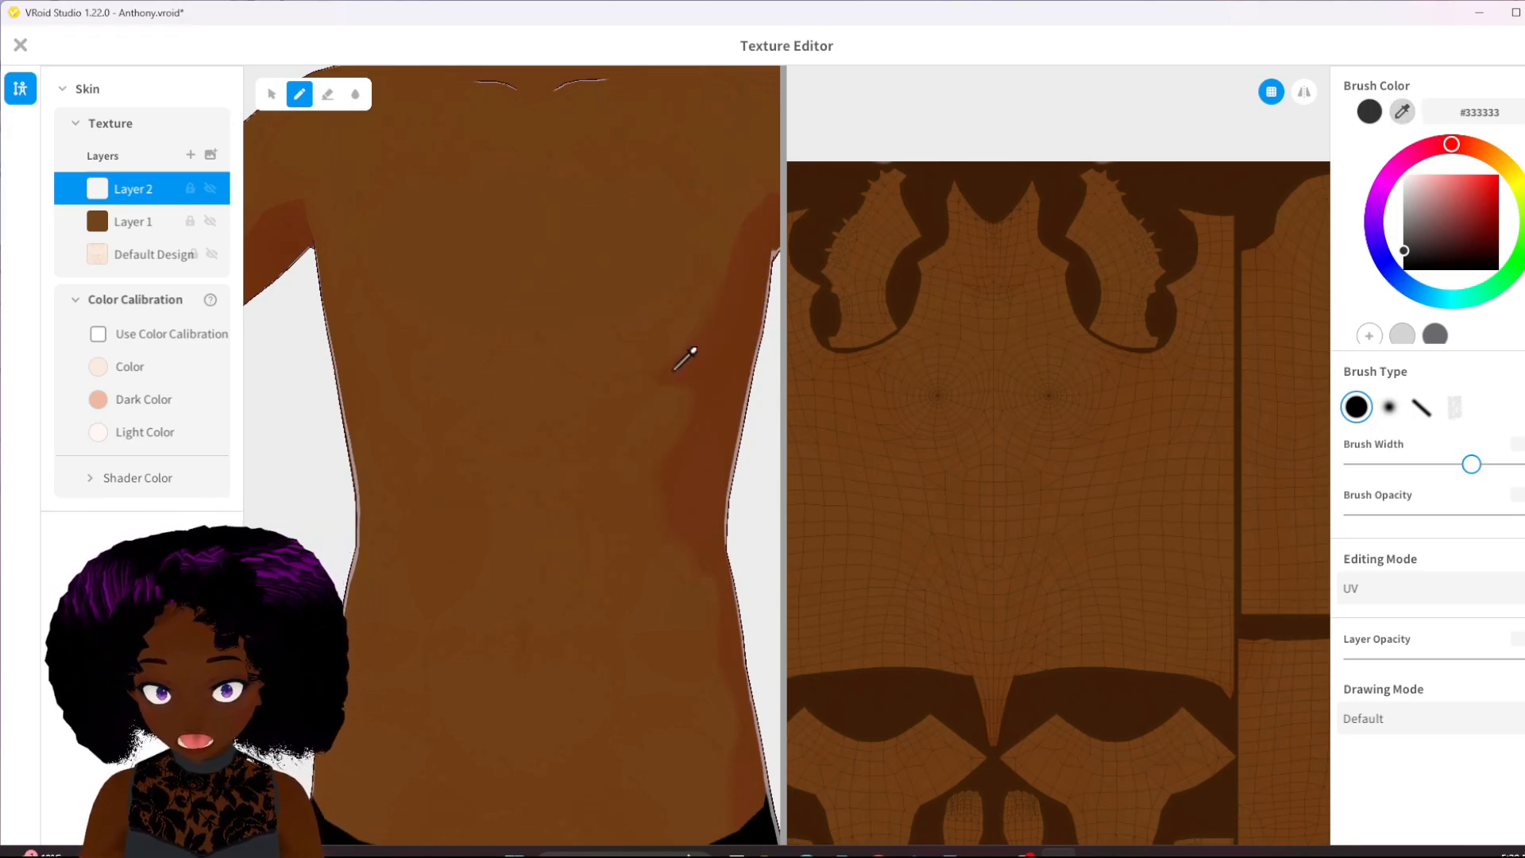
pyautogui.click(666, 324)
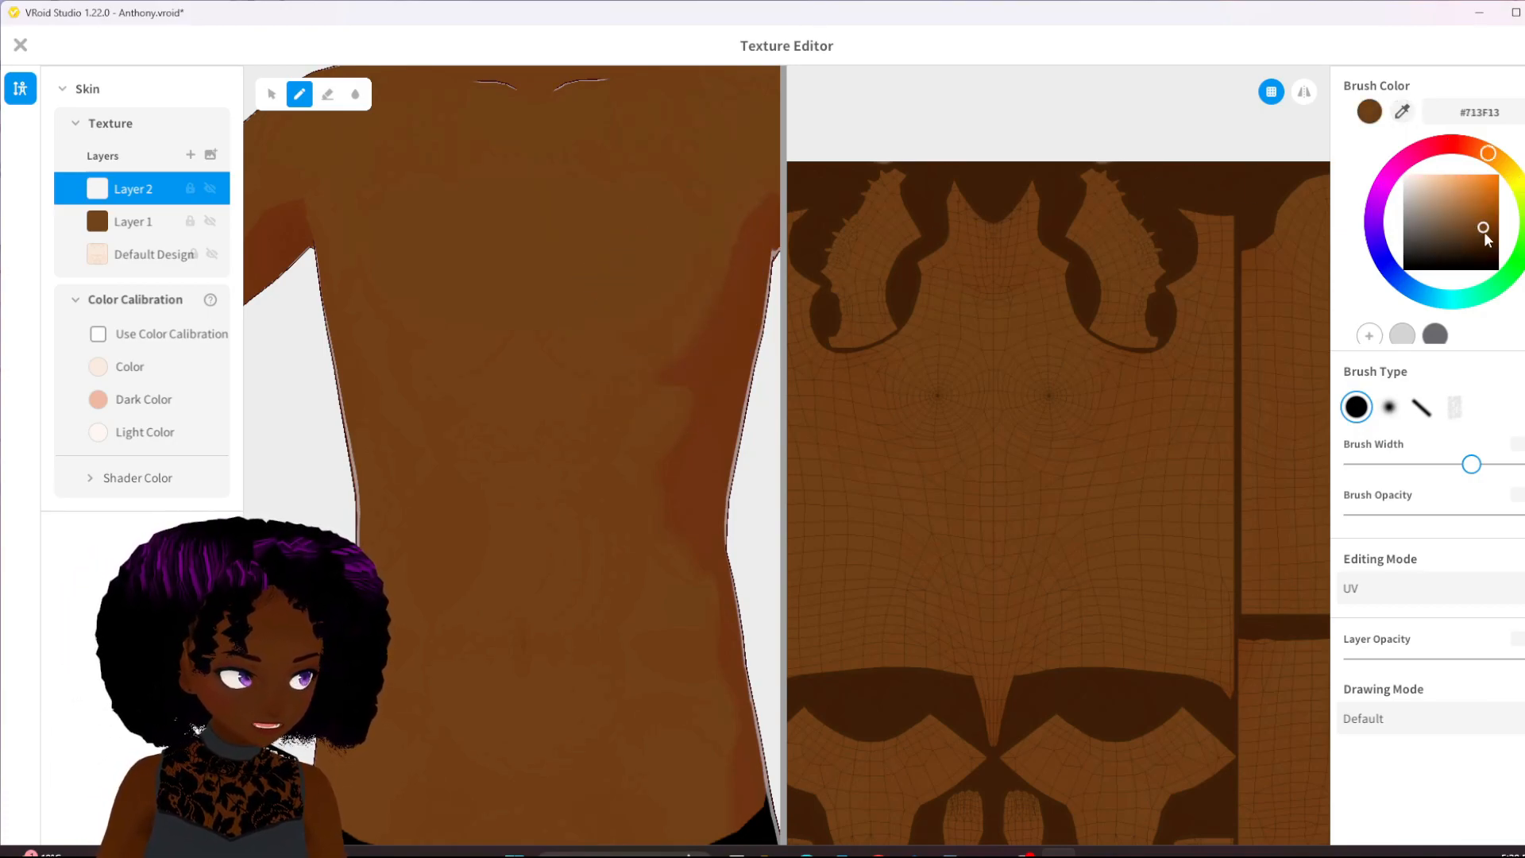
pyautogui.click(1485, 230)
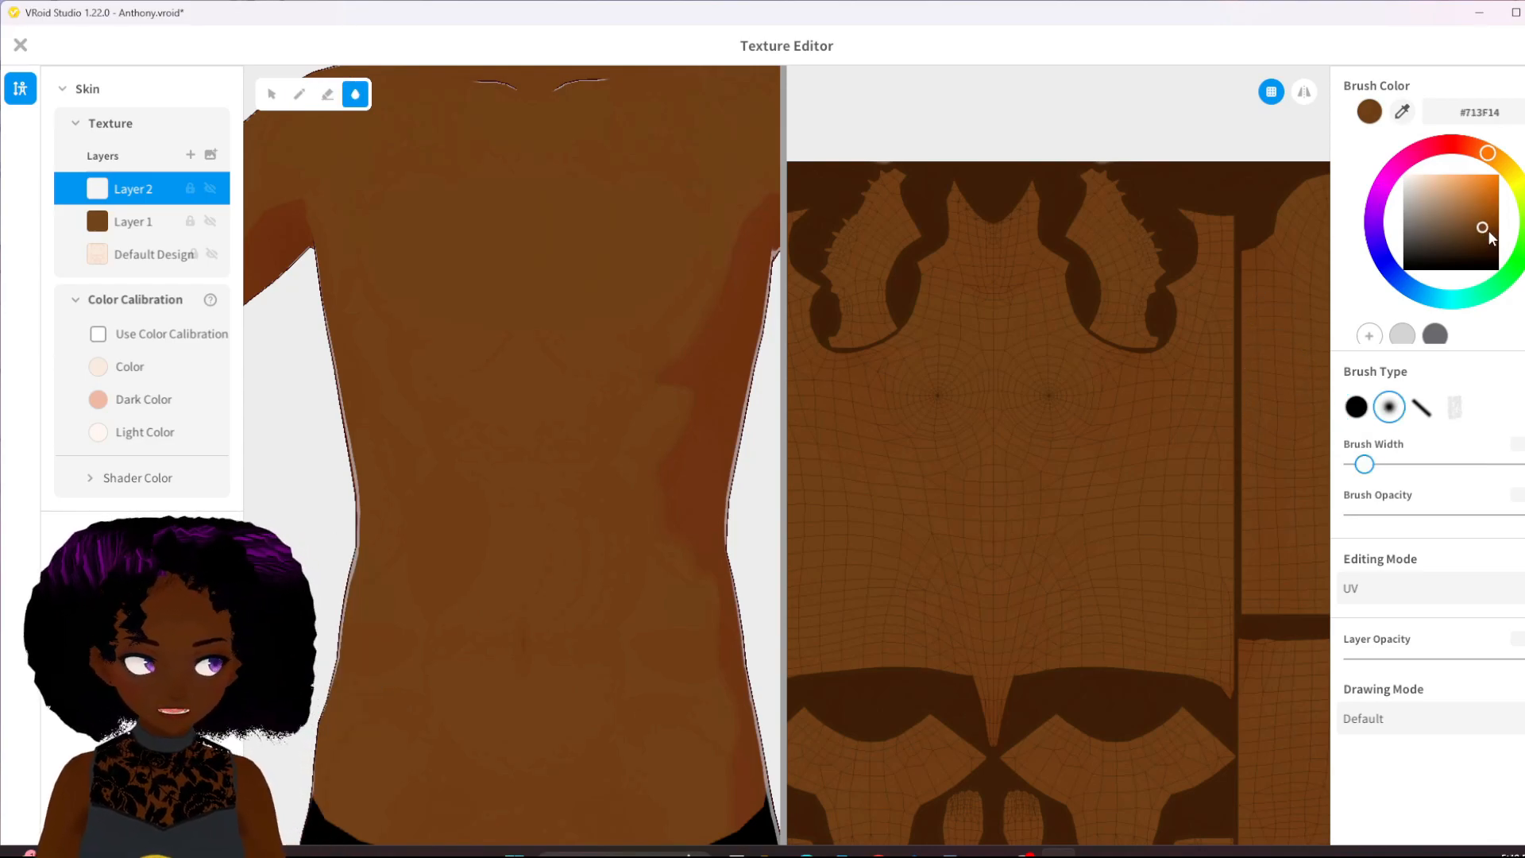
pyautogui.click(1487, 231)
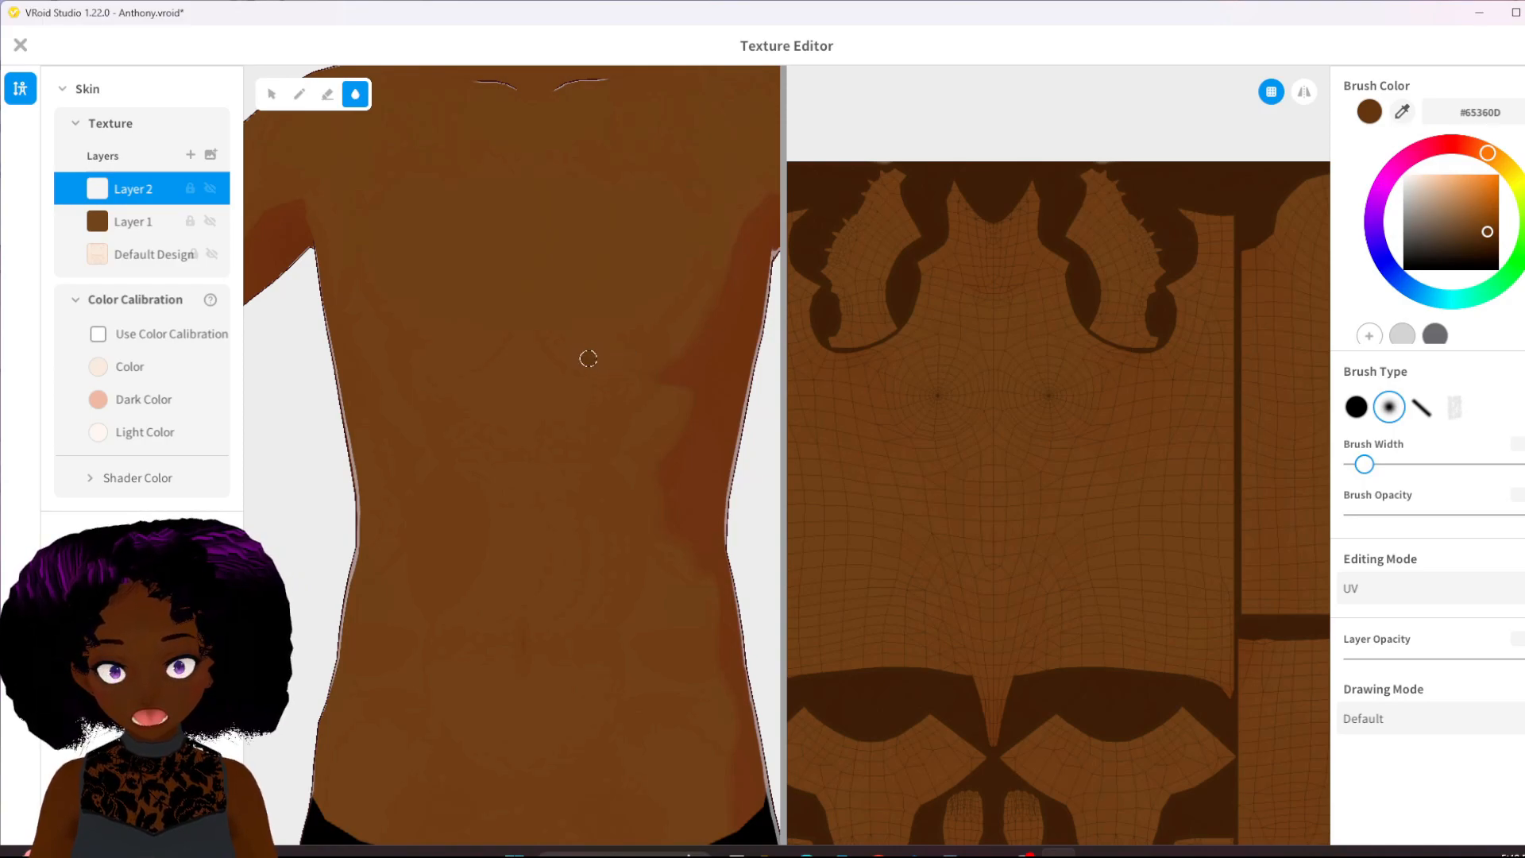
# - Paint mirrored soft shading lines down the sternum and beneath both pectorals, and erase the stray outer ends
pyautogui.click(300, 94)
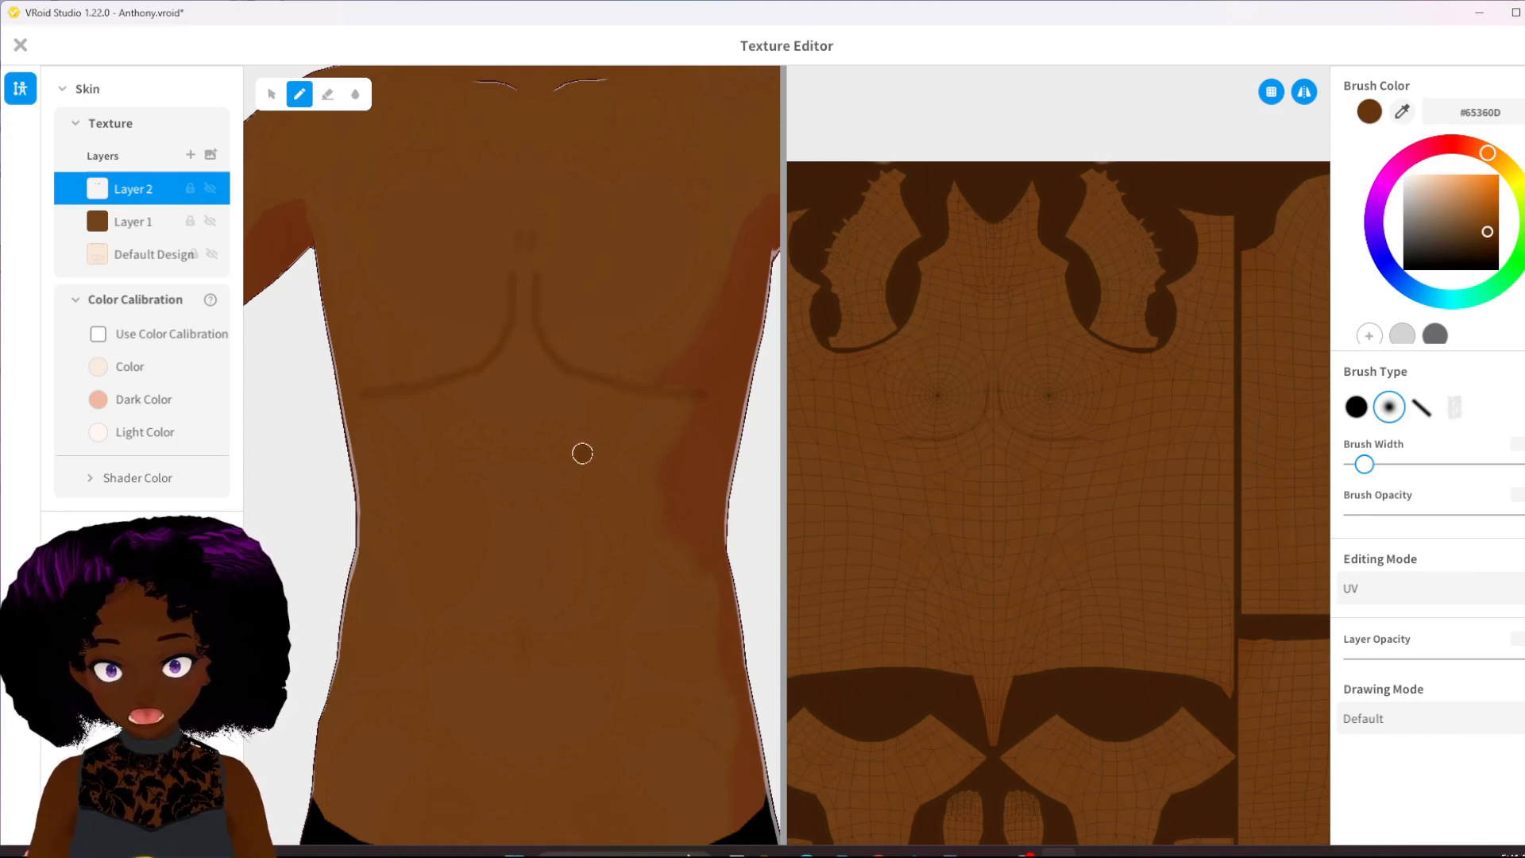
pyautogui.scroll(6, 960, 462)
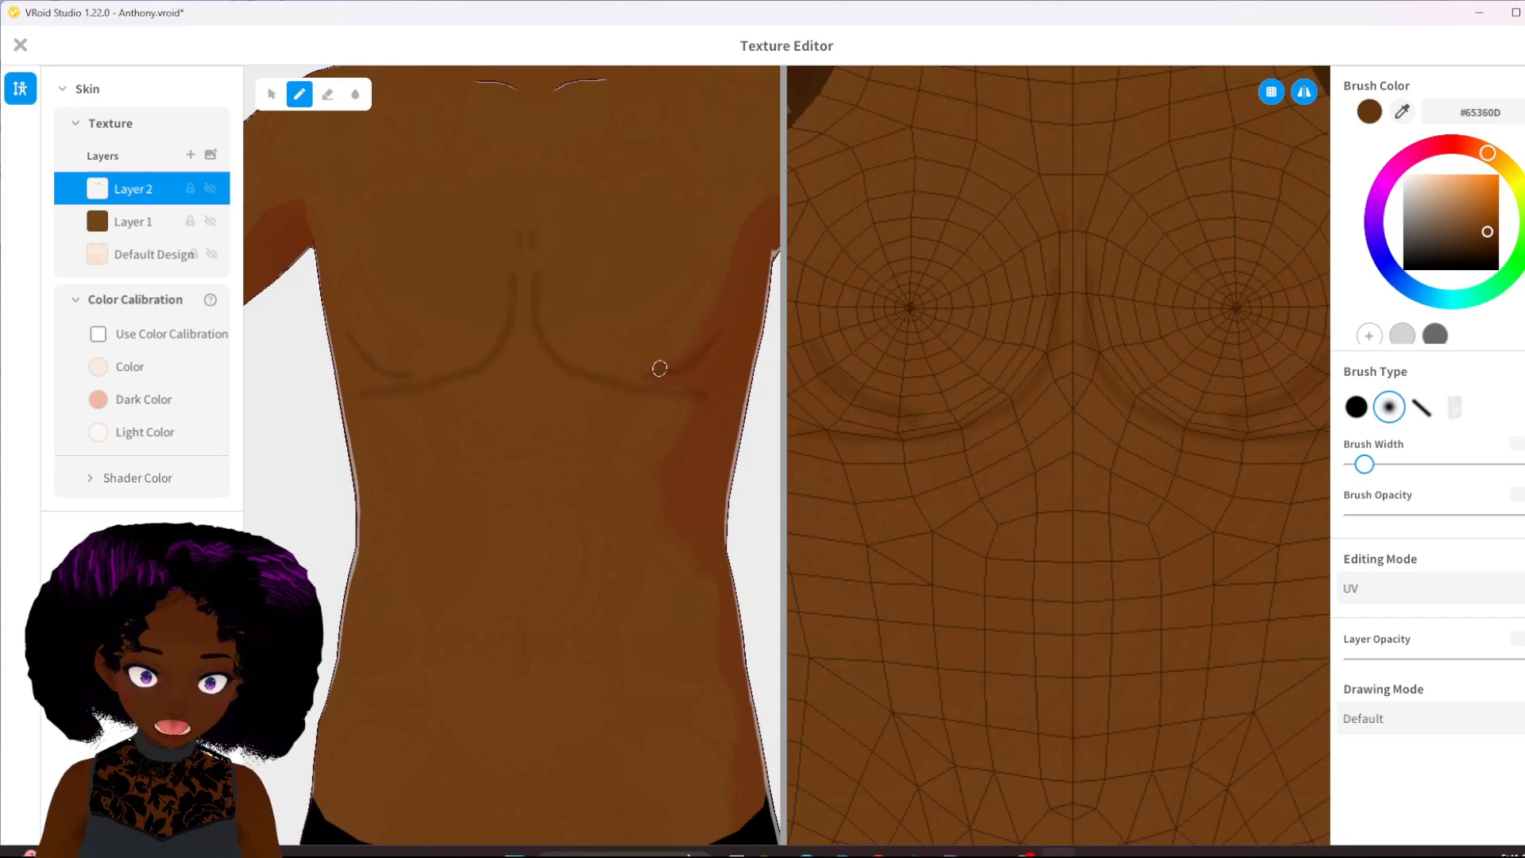
pyautogui.click(327, 94)
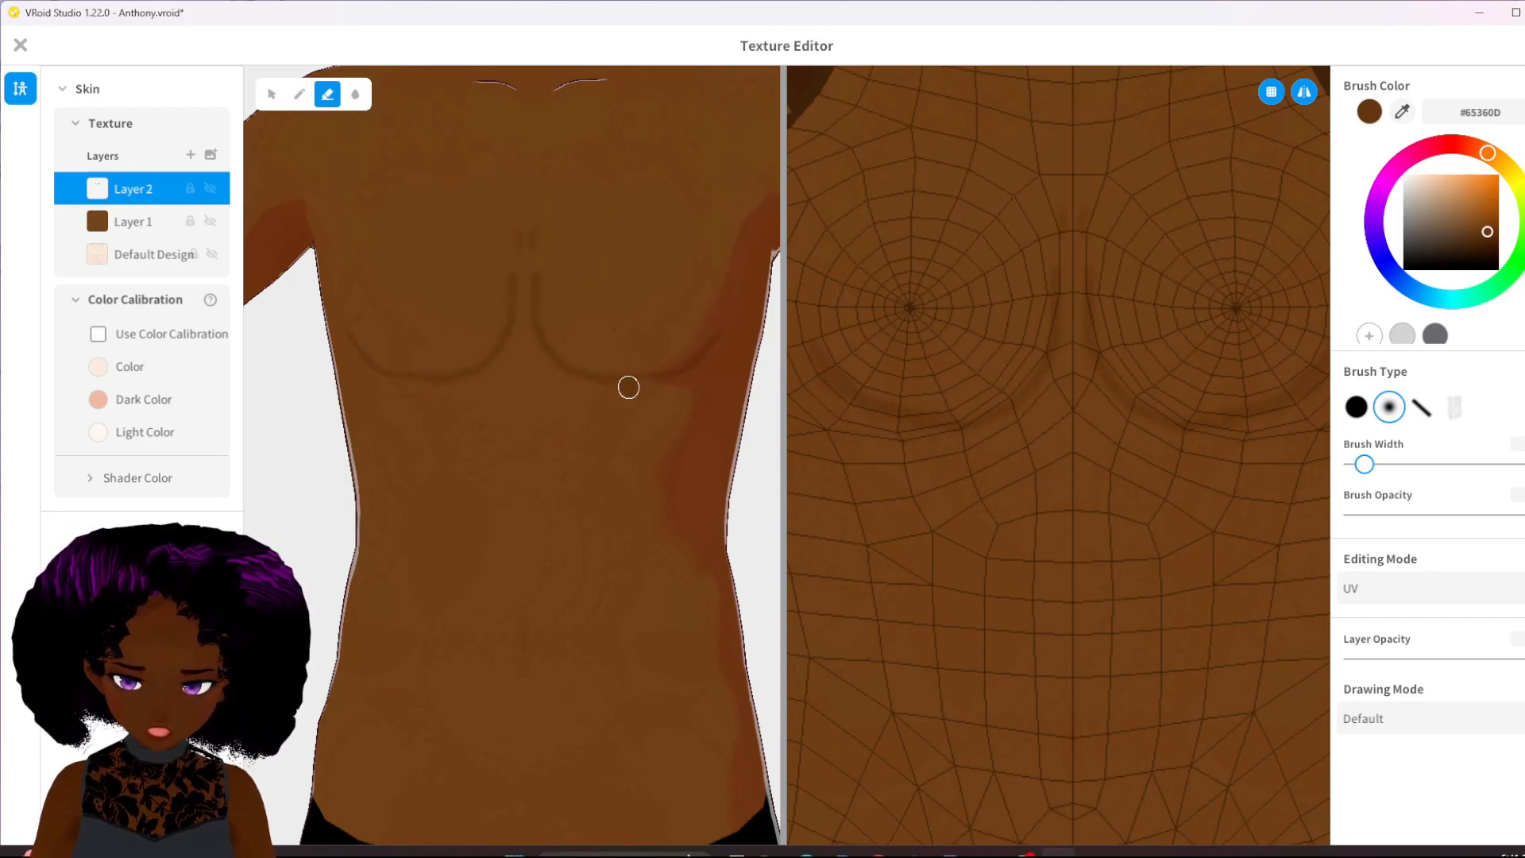
# - Widen the brush and paint a mirrored rib arch below the chest and a V shape on the lower abdomen
pyautogui.click(300, 93)
pyautogui.moveTo(1365, 464); pyautogui.dragTo(1382, 465)
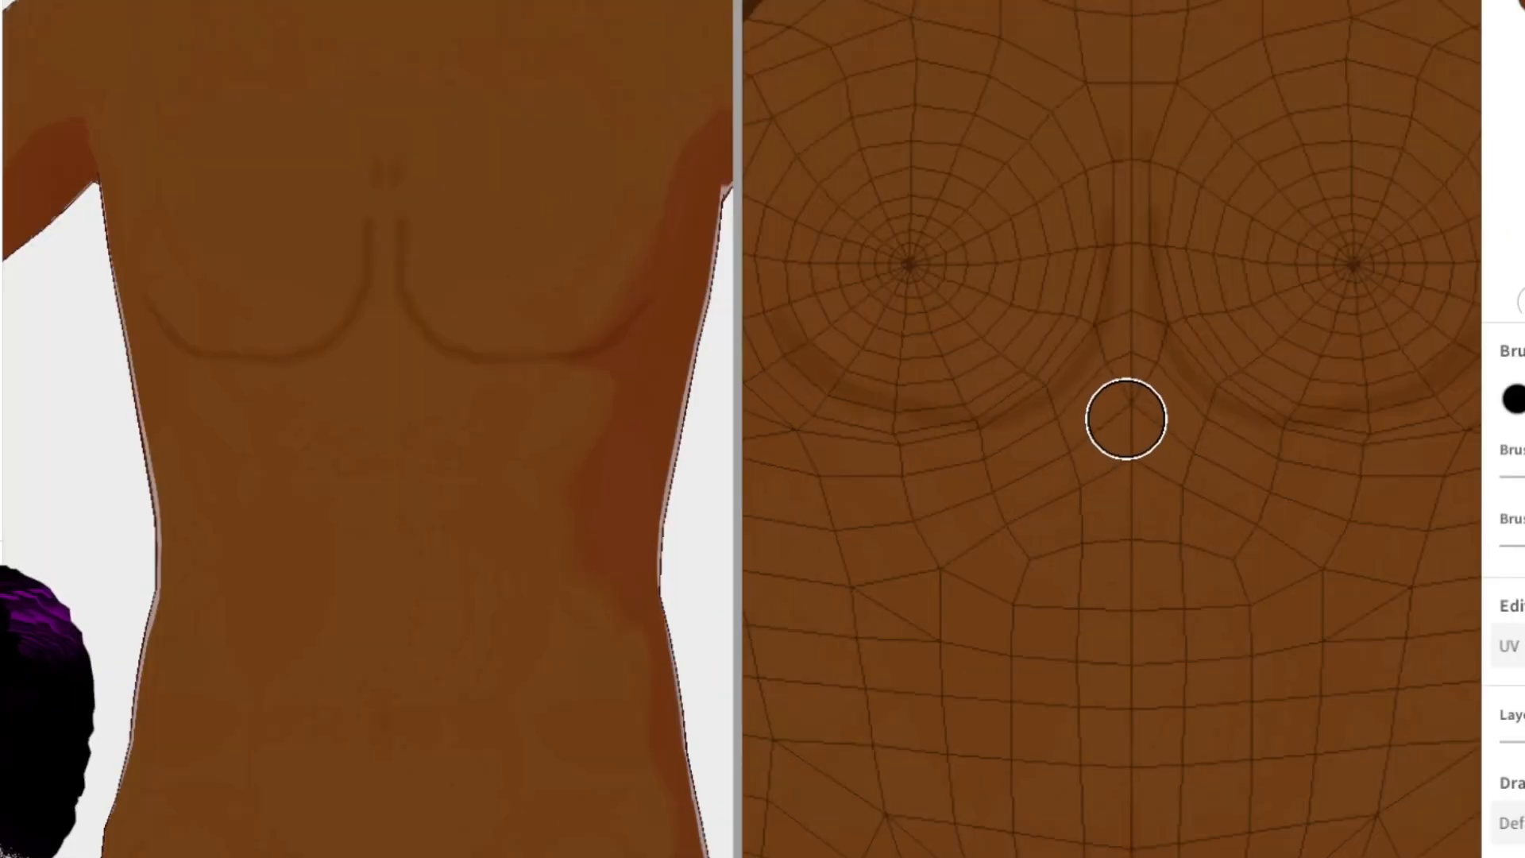
pyautogui.moveTo(1126, 418)
pyautogui.mouseDown()
pyautogui.moveTo(1058, 460)
pyautogui.moveTo(1089, 446)
pyautogui.mouseUp()
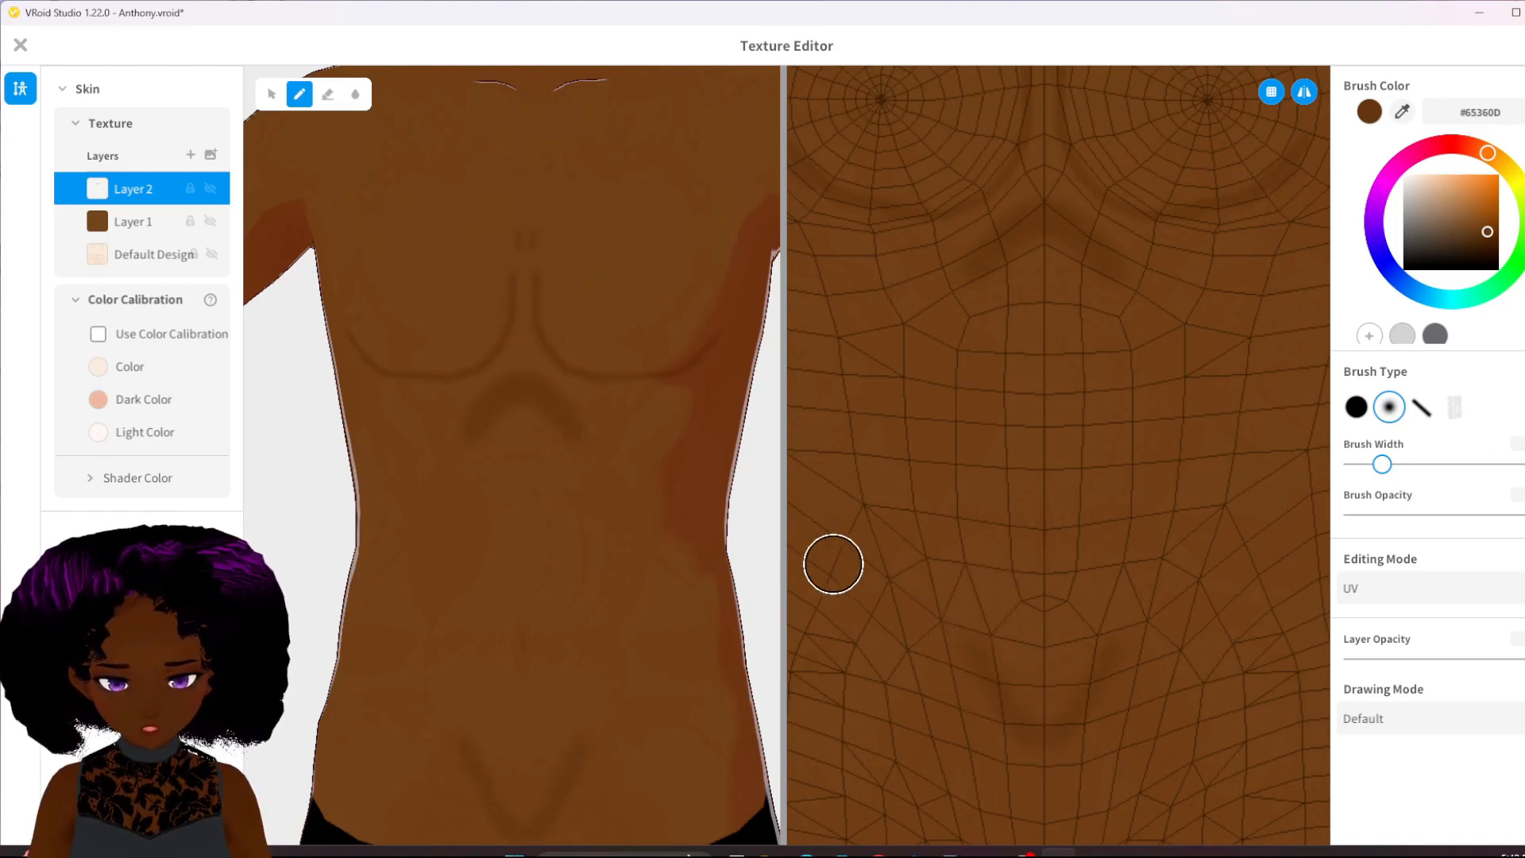
# - Paint mirrored shading for the lower back's waist curves, dimples and spine base, and check the default light skin's back for reference
pyautogui.moveTo(663, 627)
pyautogui.mouseDown(button='right')
pyautogui.moveTo(701, 625)
pyautogui.moveTo(313, 623)
pyautogui.moveTo(360, 538)
pyautogui.moveTo(299, 586)
pyautogui.moveTo(395, 556)
pyautogui.moveTo(518, 633)
pyautogui.mouseUp(button='right')
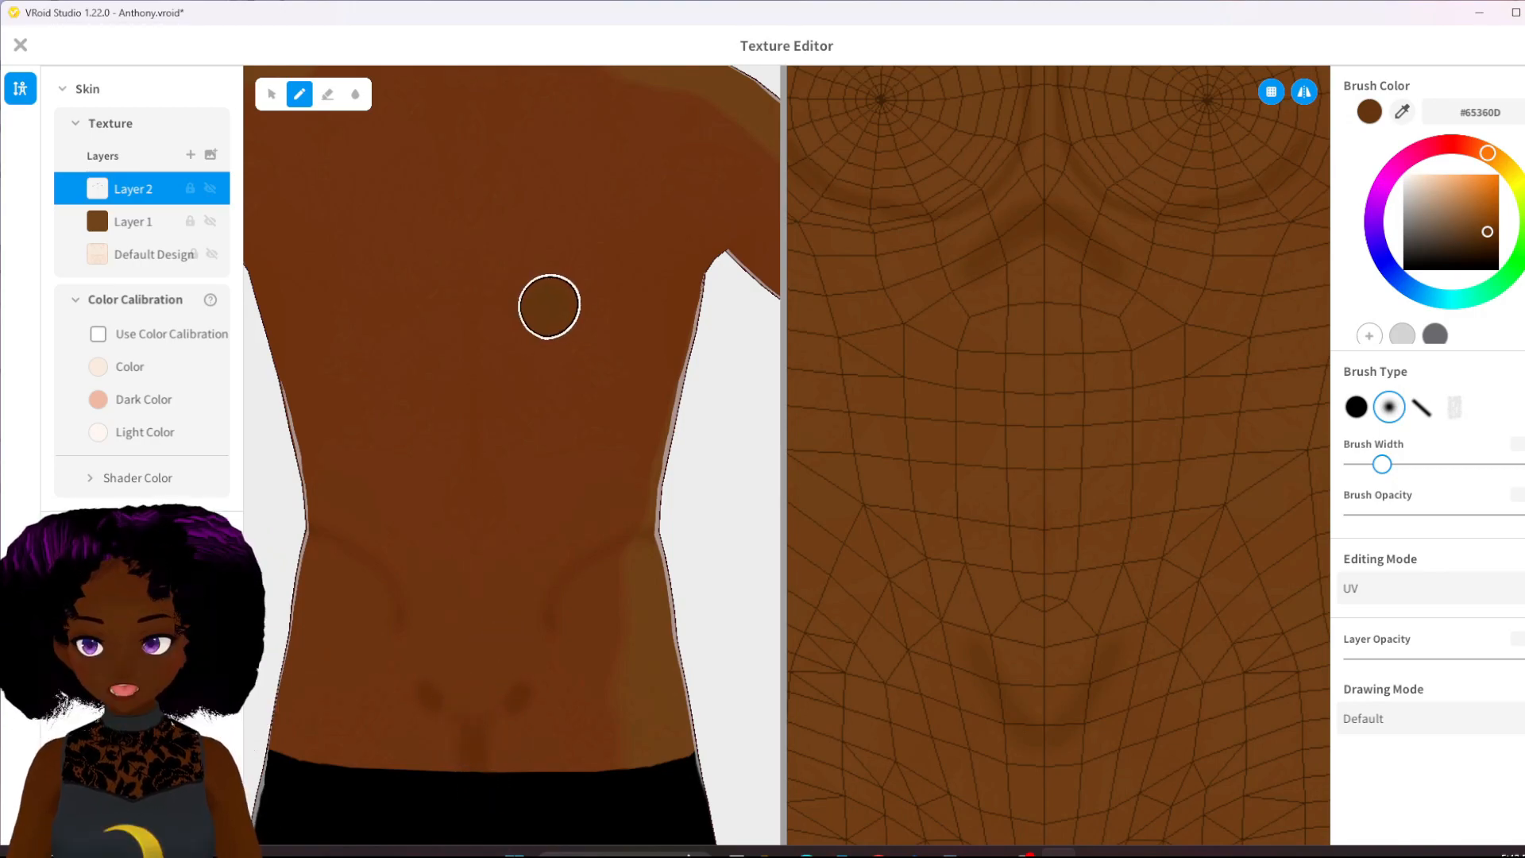
pyautogui.moveTo(558, 310); pyautogui.dragTo(717, 550, button='middle')
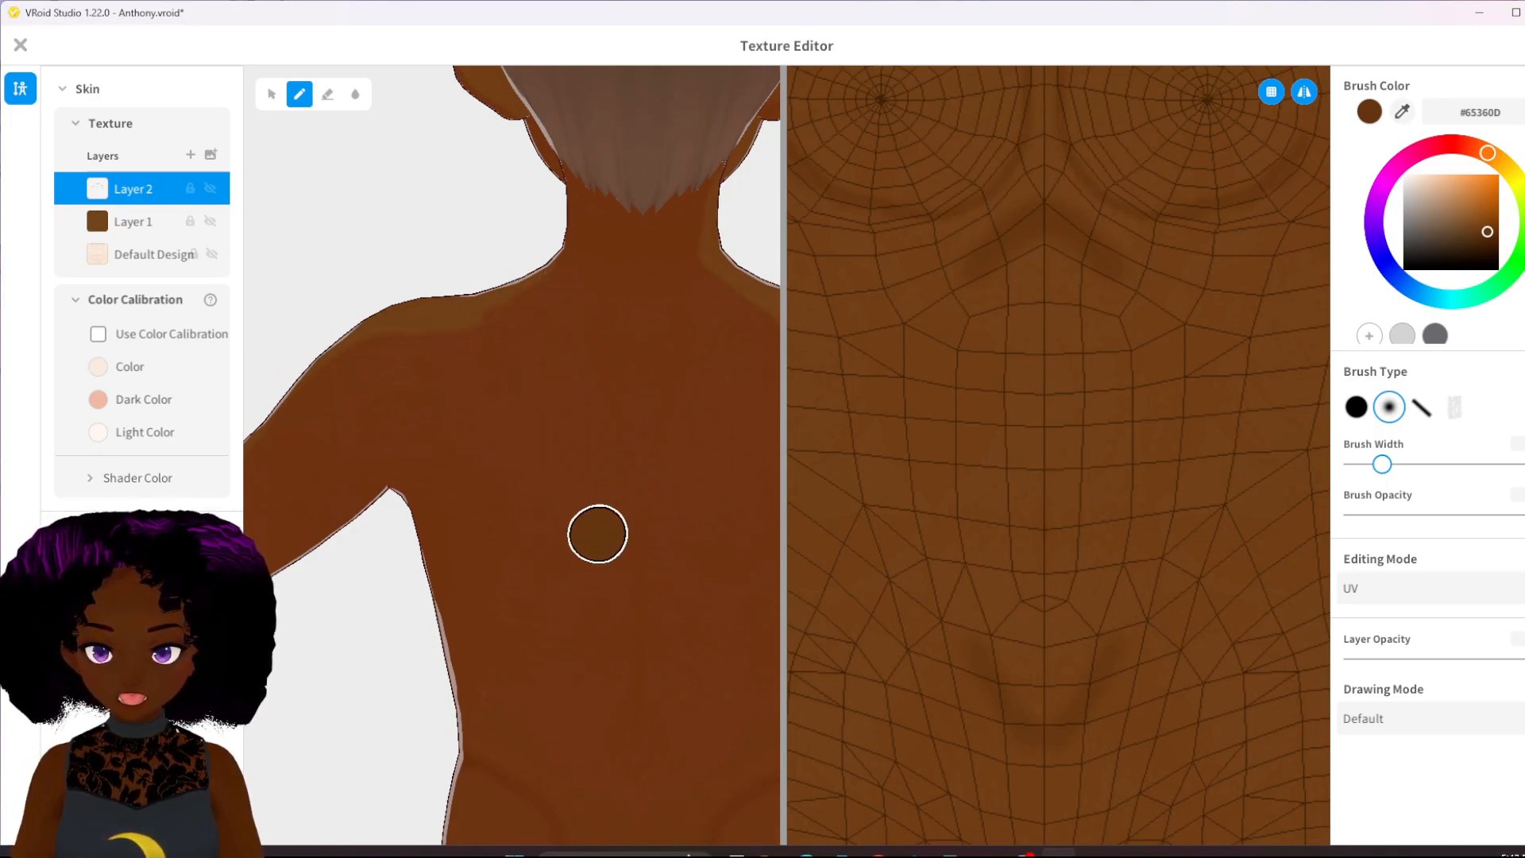
pyautogui.moveTo(483, 593); pyautogui.dragTo(699, 594, button='right')
pyautogui.moveTo(608, 560); pyautogui.dragTo(572, 561, button='right')
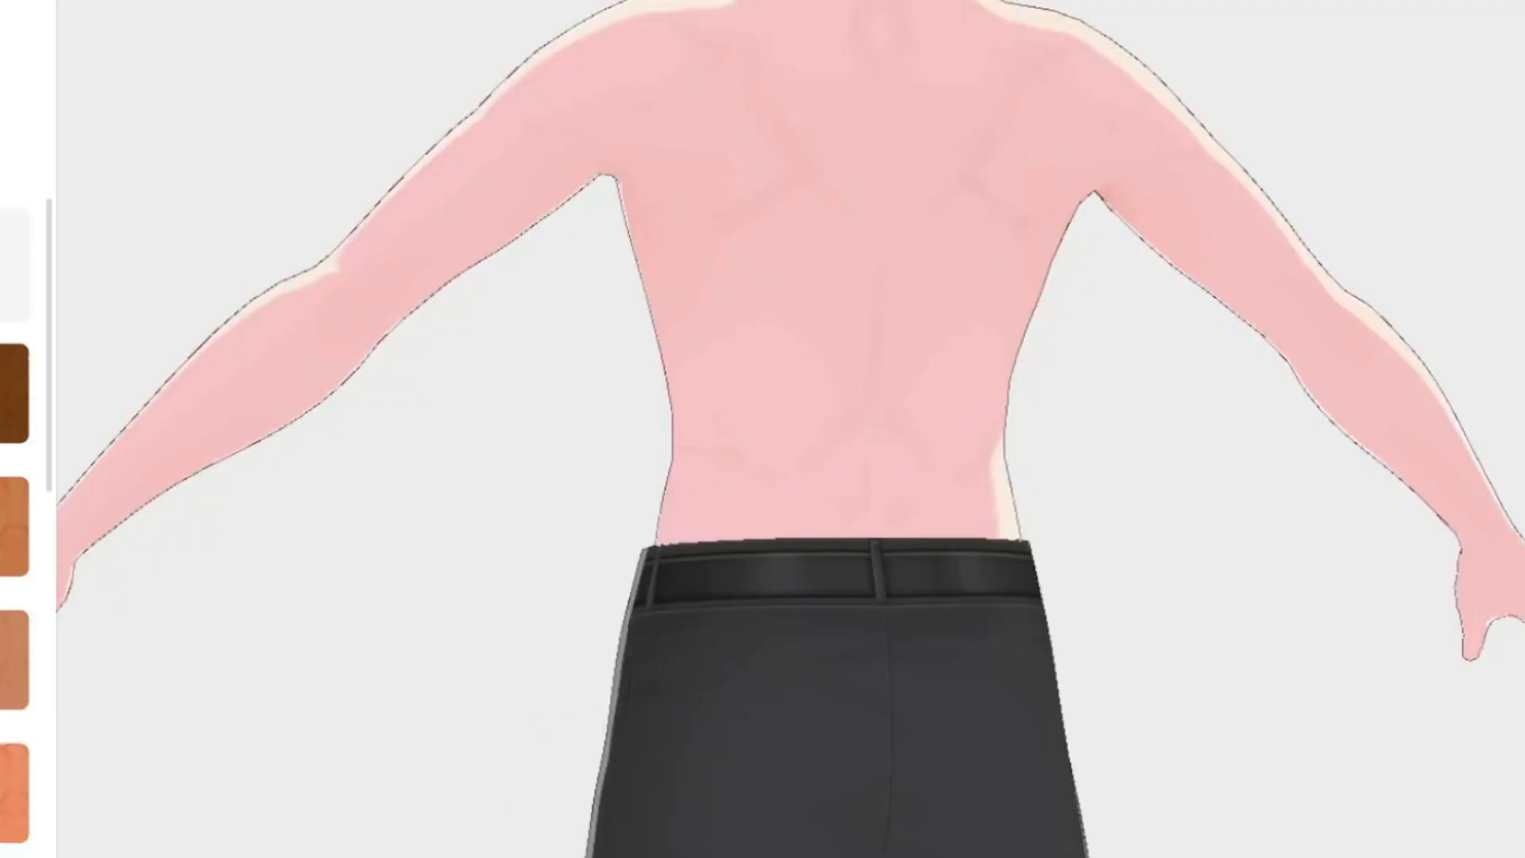
pyautogui.moveTo(1176, 494); pyautogui.dragTo(1091, 568, button='right')
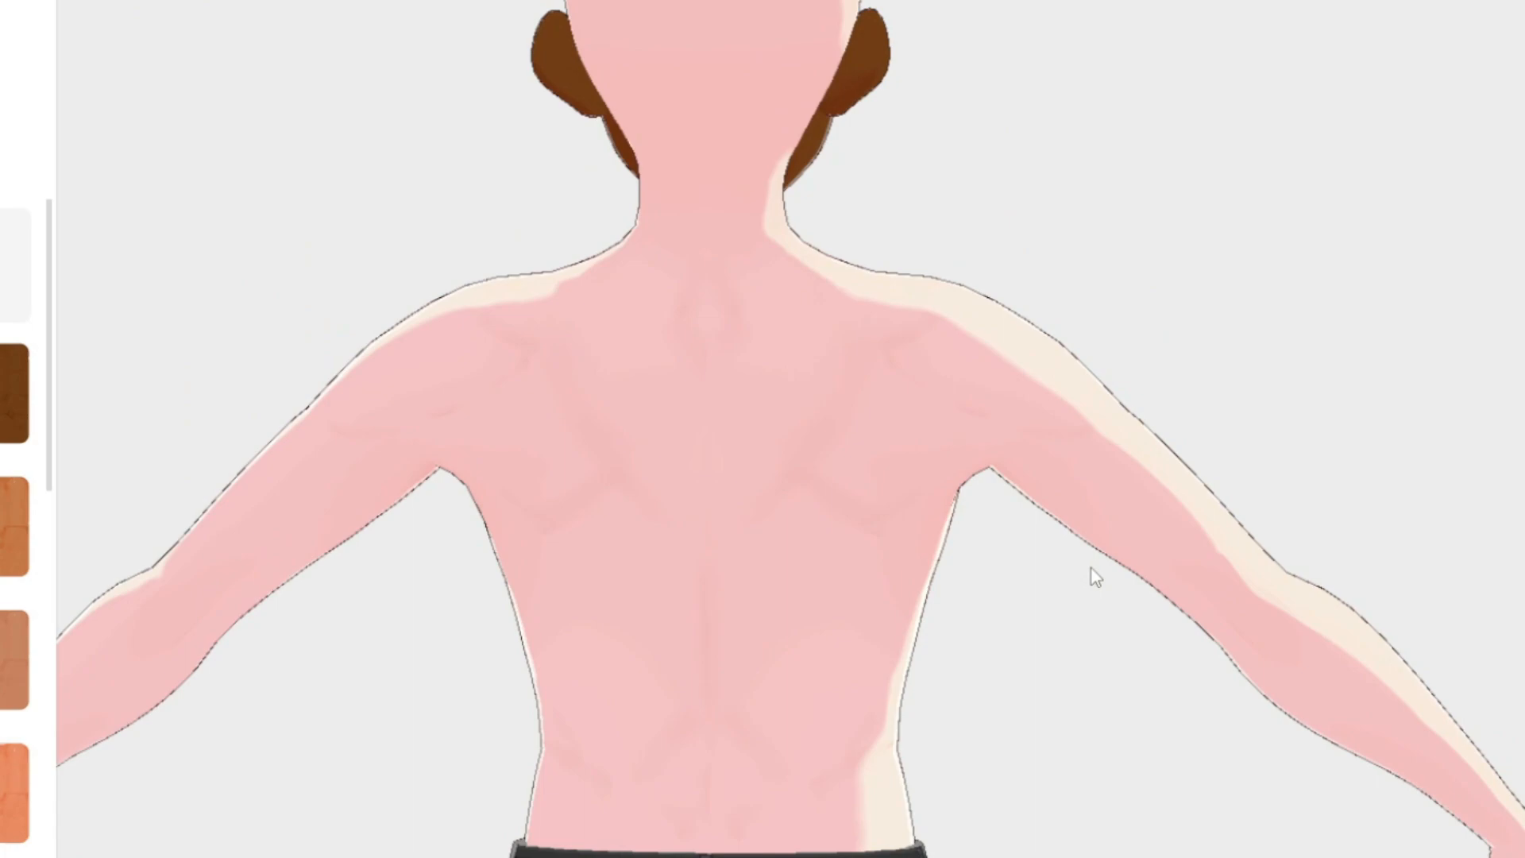
pyautogui.moveTo(1096, 578)
pyautogui.mouseDown(button='right')
pyautogui.moveTo(1099, 561)
pyautogui.moveTo(1115, 578)
pyautogui.moveTo(1073, 561)
pyautogui.moveTo(1084, 566)
pyautogui.mouseUp(button='right')
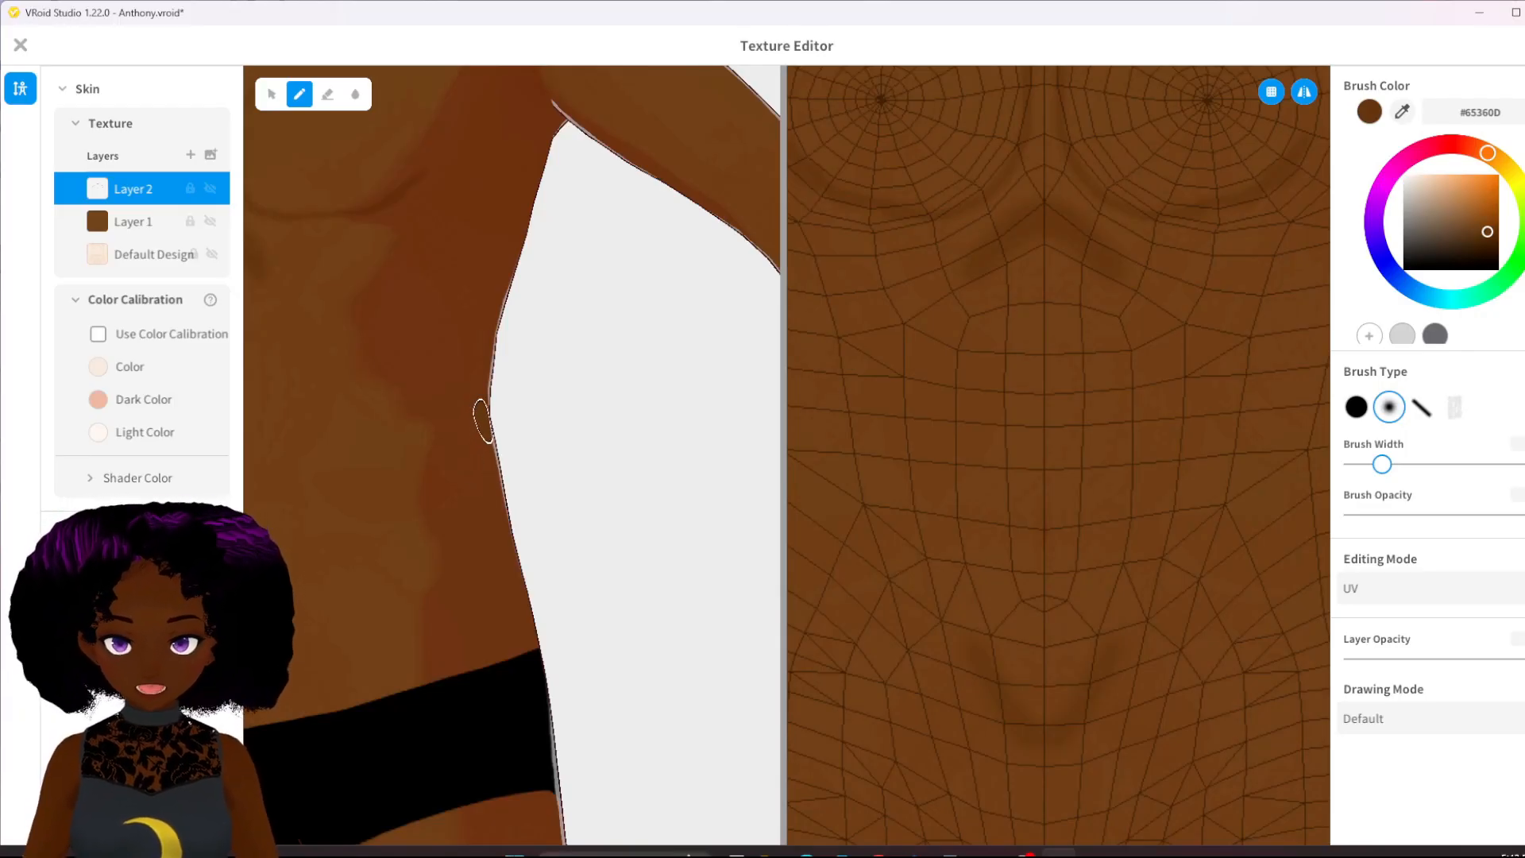
# - Paint mirrored diagonal hip lines from the waist toward the groin and vertical lines along both sides of the abdomen
pyautogui.moveTo(483, 421); pyautogui.dragTo(337, 548)
pyautogui.moveTo(336, 550); pyautogui.dragTo(364, 638, button='right')
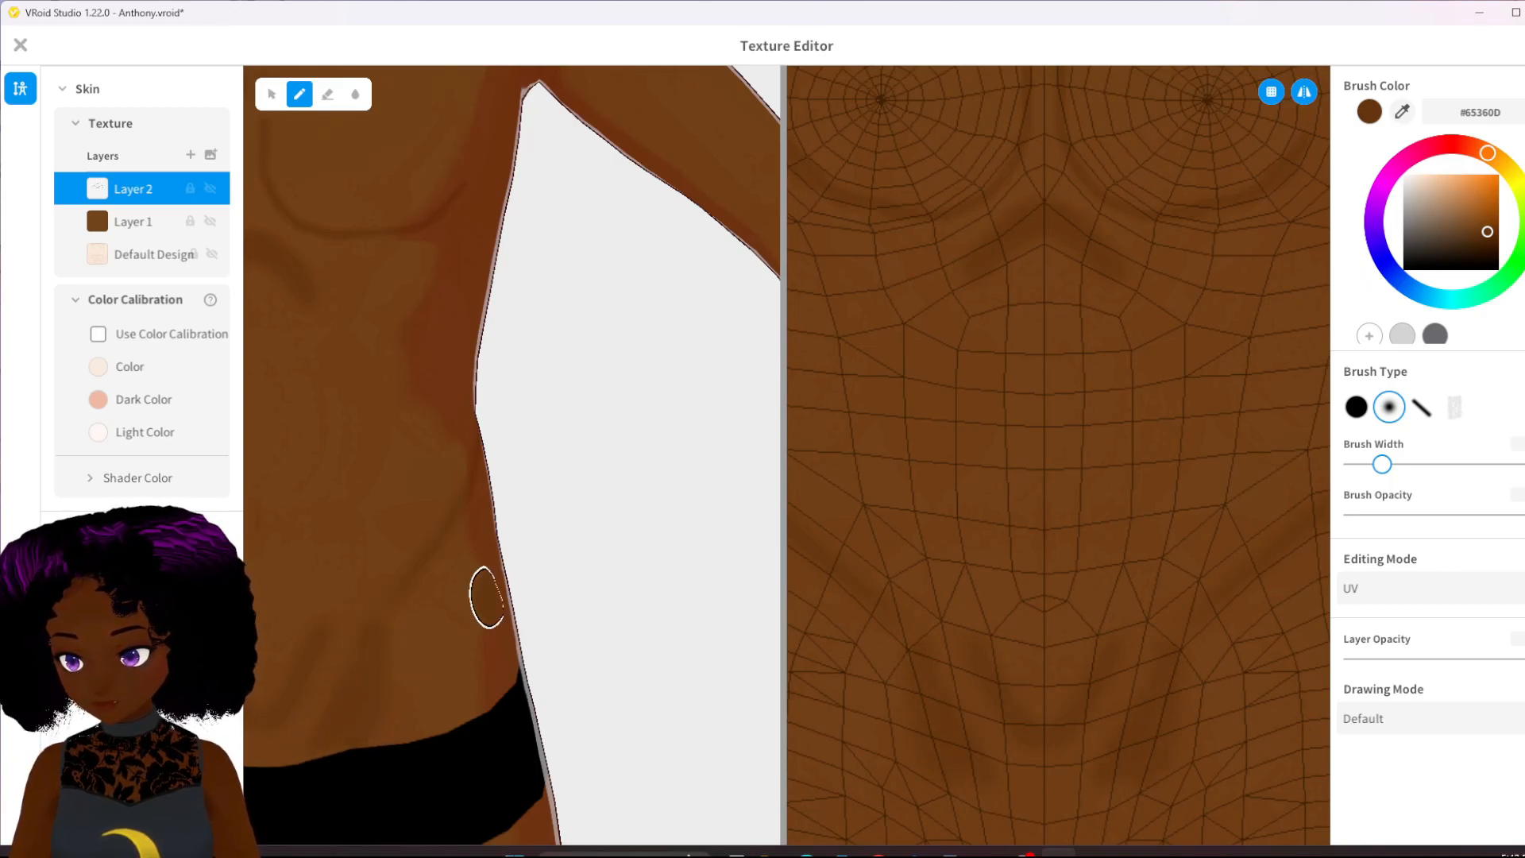
pyautogui.moveTo(494, 586); pyautogui.dragTo(599, 503, button='right')
pyautogui.scroll(4, 602, 485)
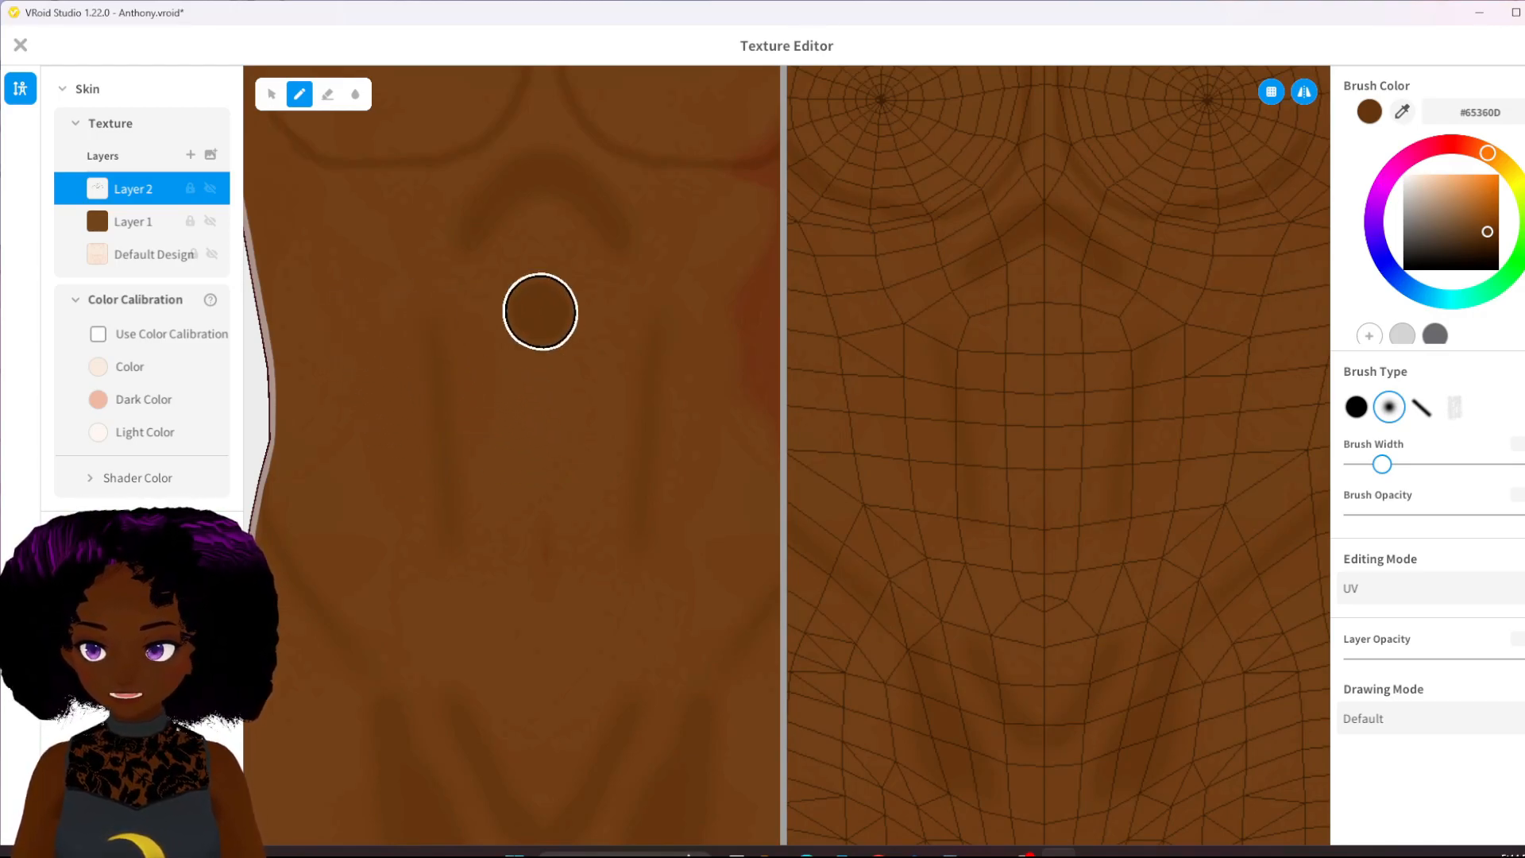
# - Paint short mirrored rib-muscle strokes on the side of the torso below the chest
pyautogui.moveTo(640, 453)
pyautogui.mouseDown(button='middle')
pyautogui.moveTo(511, 681)
pyautogui.moveTo(414, 698)
pyautogui.mouseUp(button='middle')
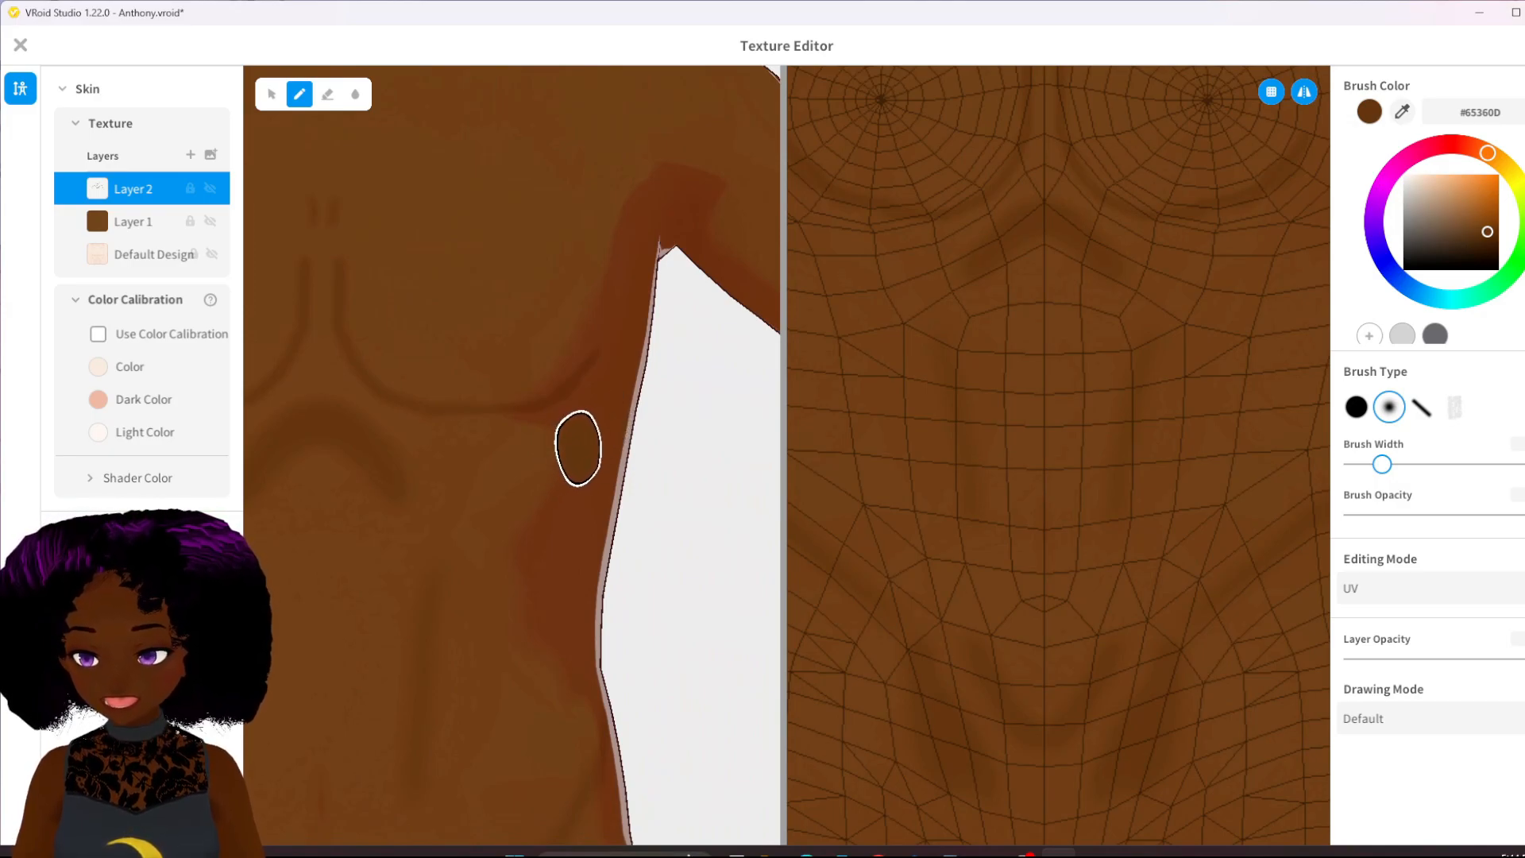
pyautogui.moveTo(569, 509); pyautogui.dragTo(493, 537)
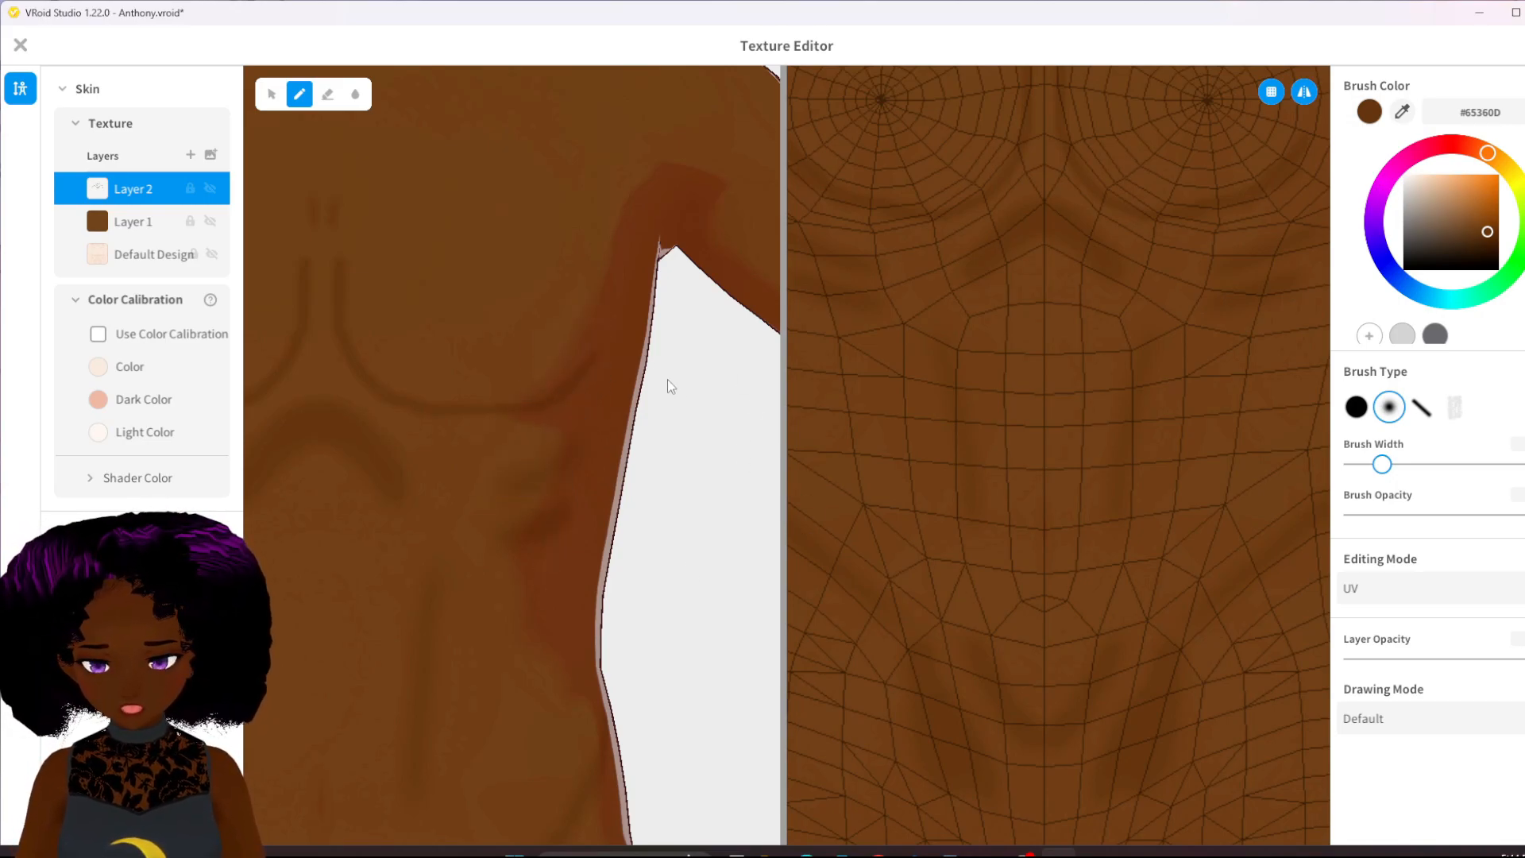
pyautogui.moveTo(662, 359); pyautogui.dragTo(680, 366, button='right')
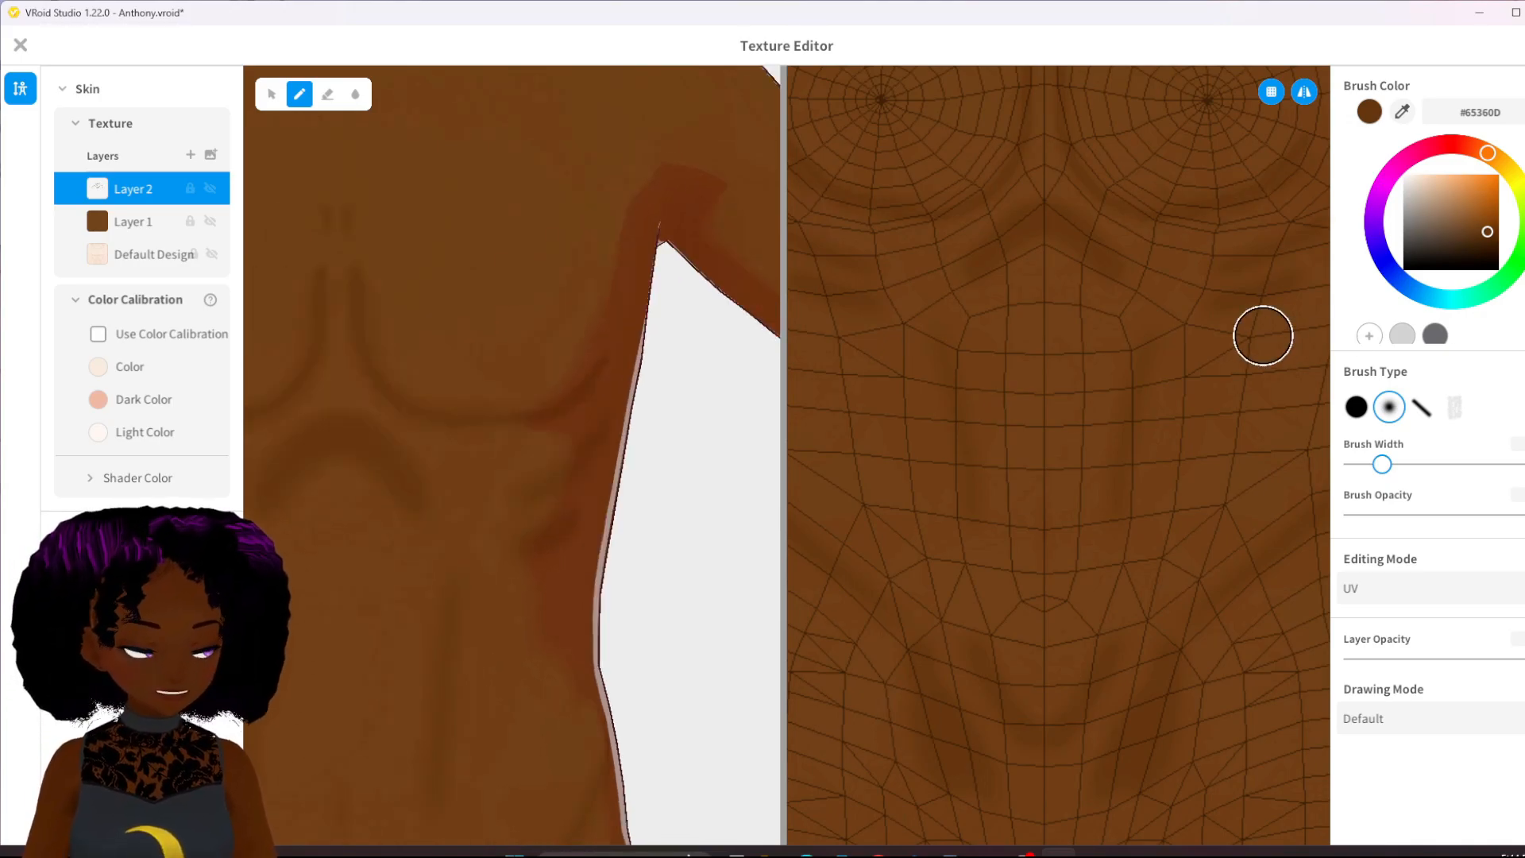
# - Blur the sternum, pectoral and rib-arch shading on the chest texture, narrowing the brush for the finer edges
pyautogui.click(355, 94)
pyautogui.scroll(5, 1080, 330)
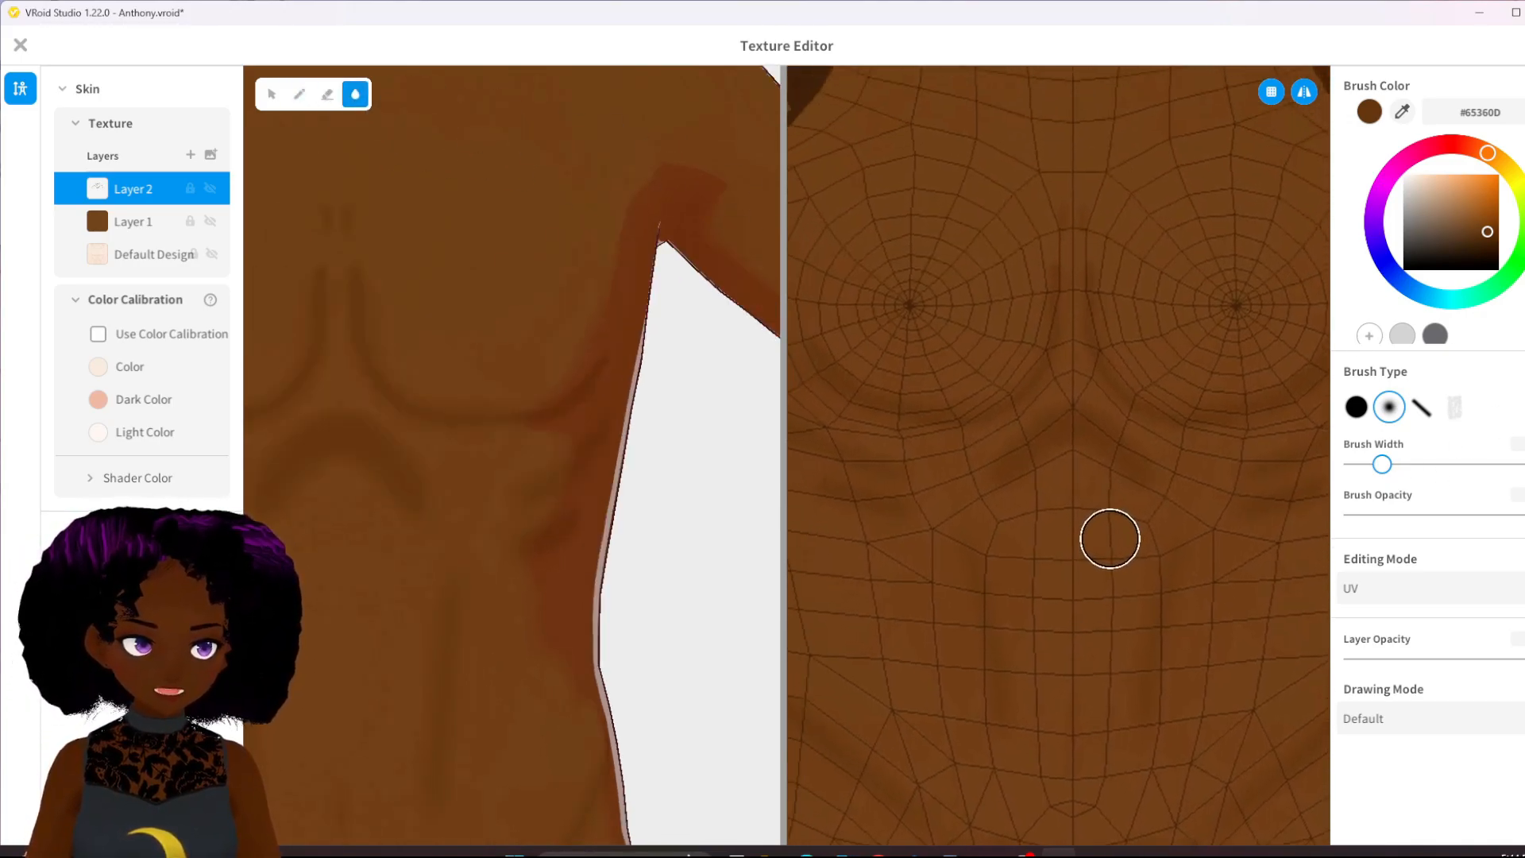
pyautogui.moveTo(1087, 262)
pyautogui.mouseDown()
pyautogui.moveTo(1085, 354)
pyautogui.moveTo(1178, 458)
pyautogui.mouseUp()
pyautogui.moveTo(1306, 431); pyautogui.dragTo(1151, 455, button='middle')
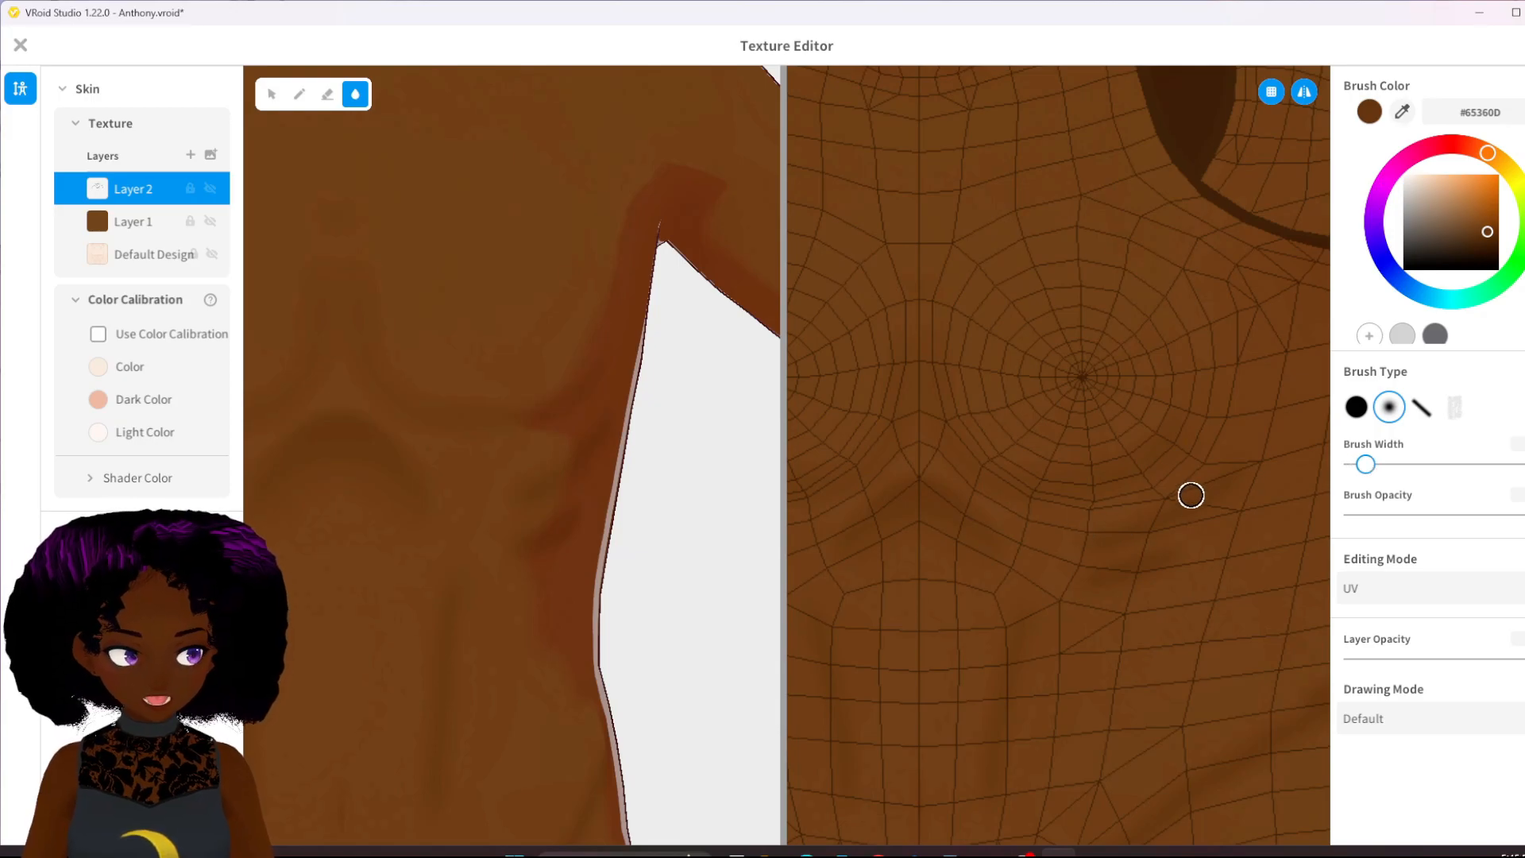
pyautogui.moveTo(997, 653); pyautogui.dragTo(1115, 586, button='middle')
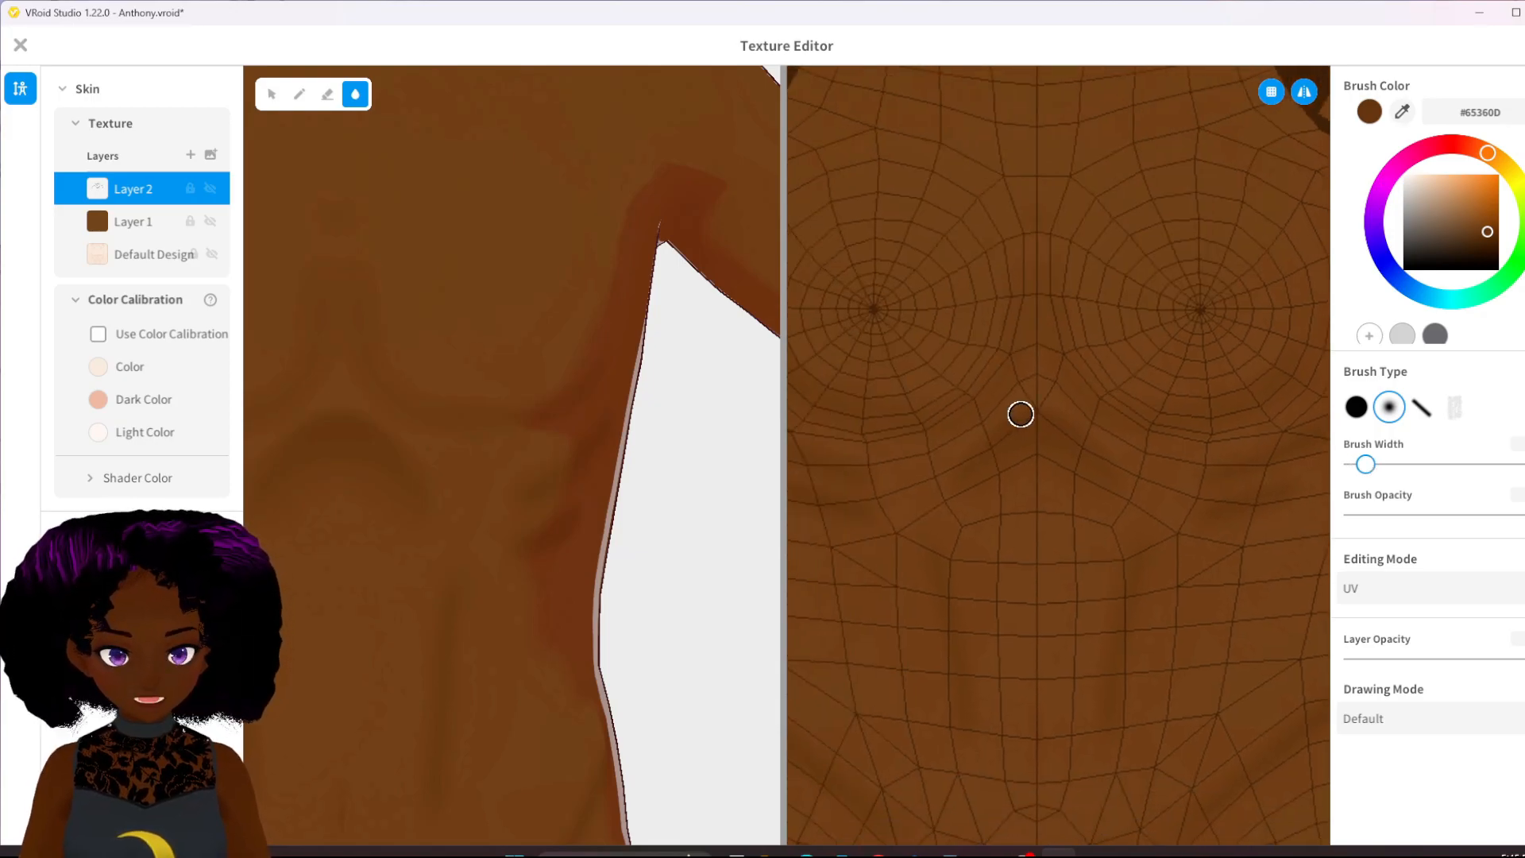
pyautogui.scroll(-5, 532, 552)
pyautogui.scroll(5, 474, 562)
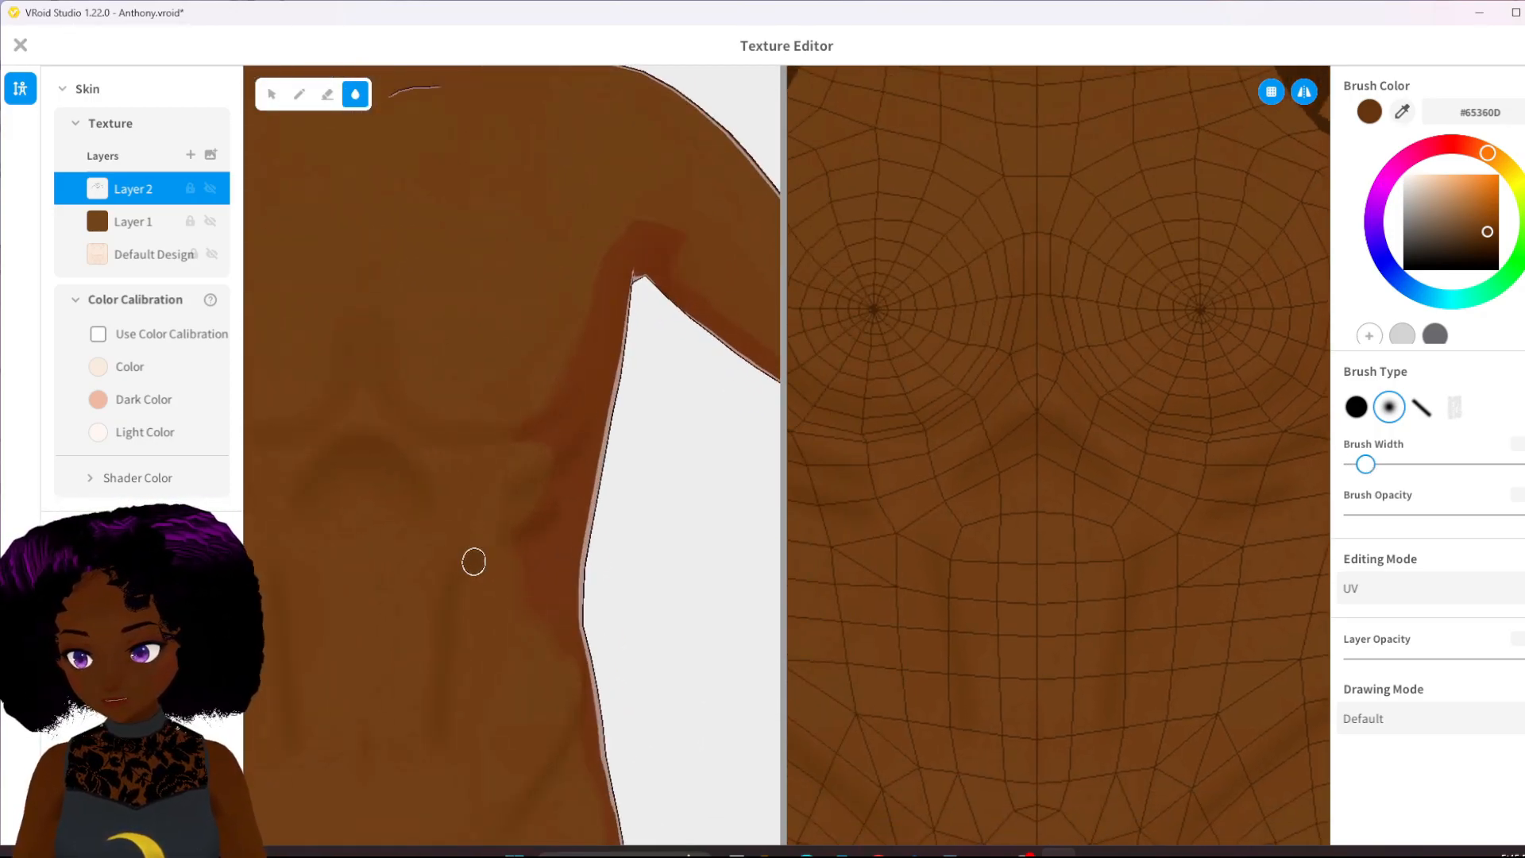
# - Enlarge the blur brush and soften the shading lines on the abdomen and around the hips
pyautogui.moveTo(1114, 633); pyautogui.dragTo(1037, 334, button='middle')
pyautogui.click(1401, 464)
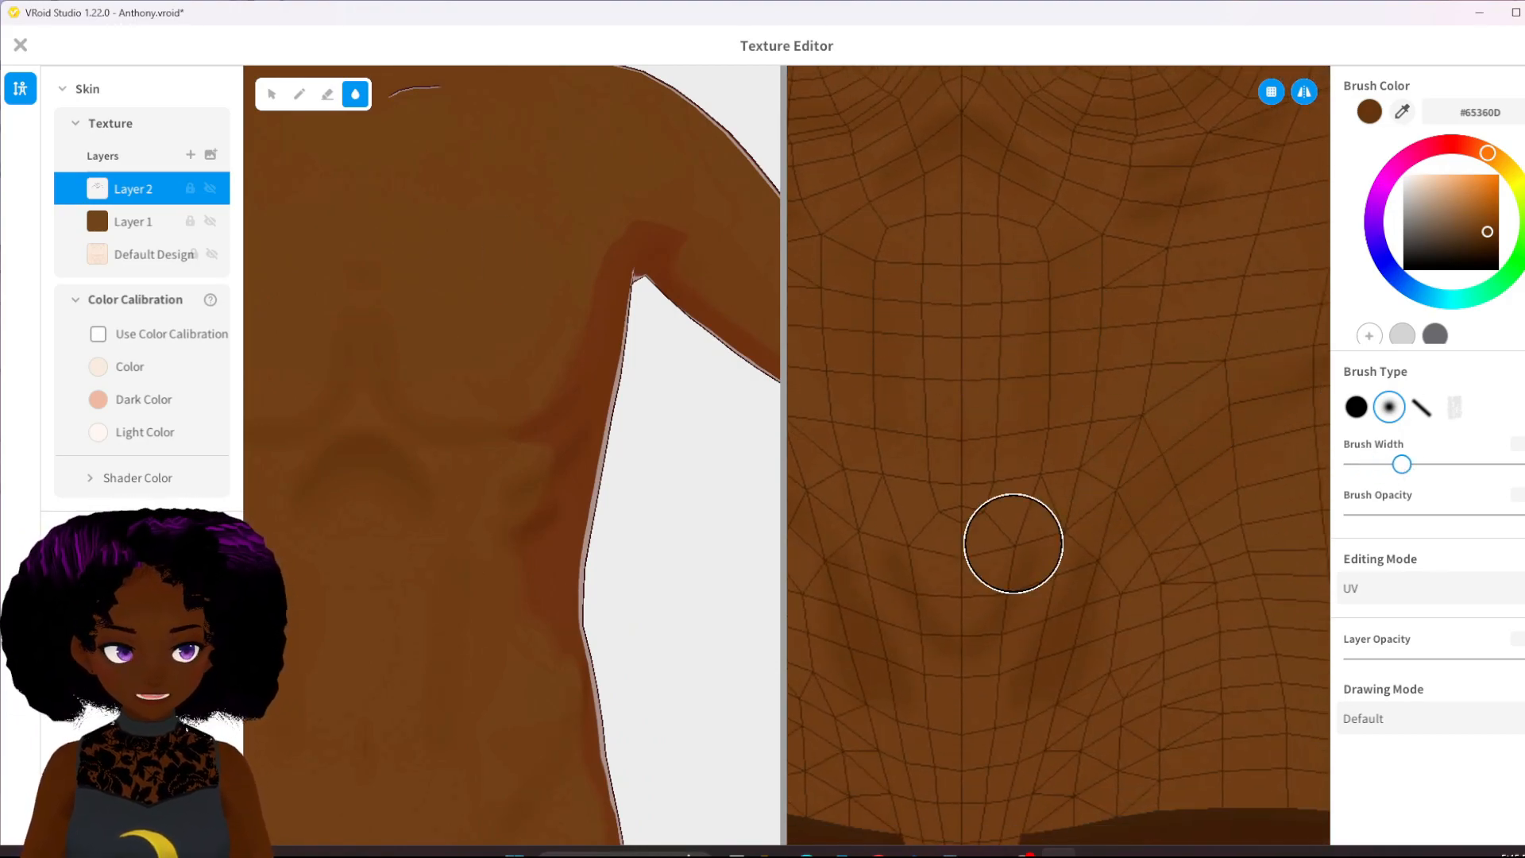
pyautogui.moveTo(914, 604)
pyautogui.mouseDown()
pyautogui.moveTo(909, 636)
pyautogui.moveTo(831, 619)
pyautogui.moveTo(922, 691)
pyautogui.mouseUp()
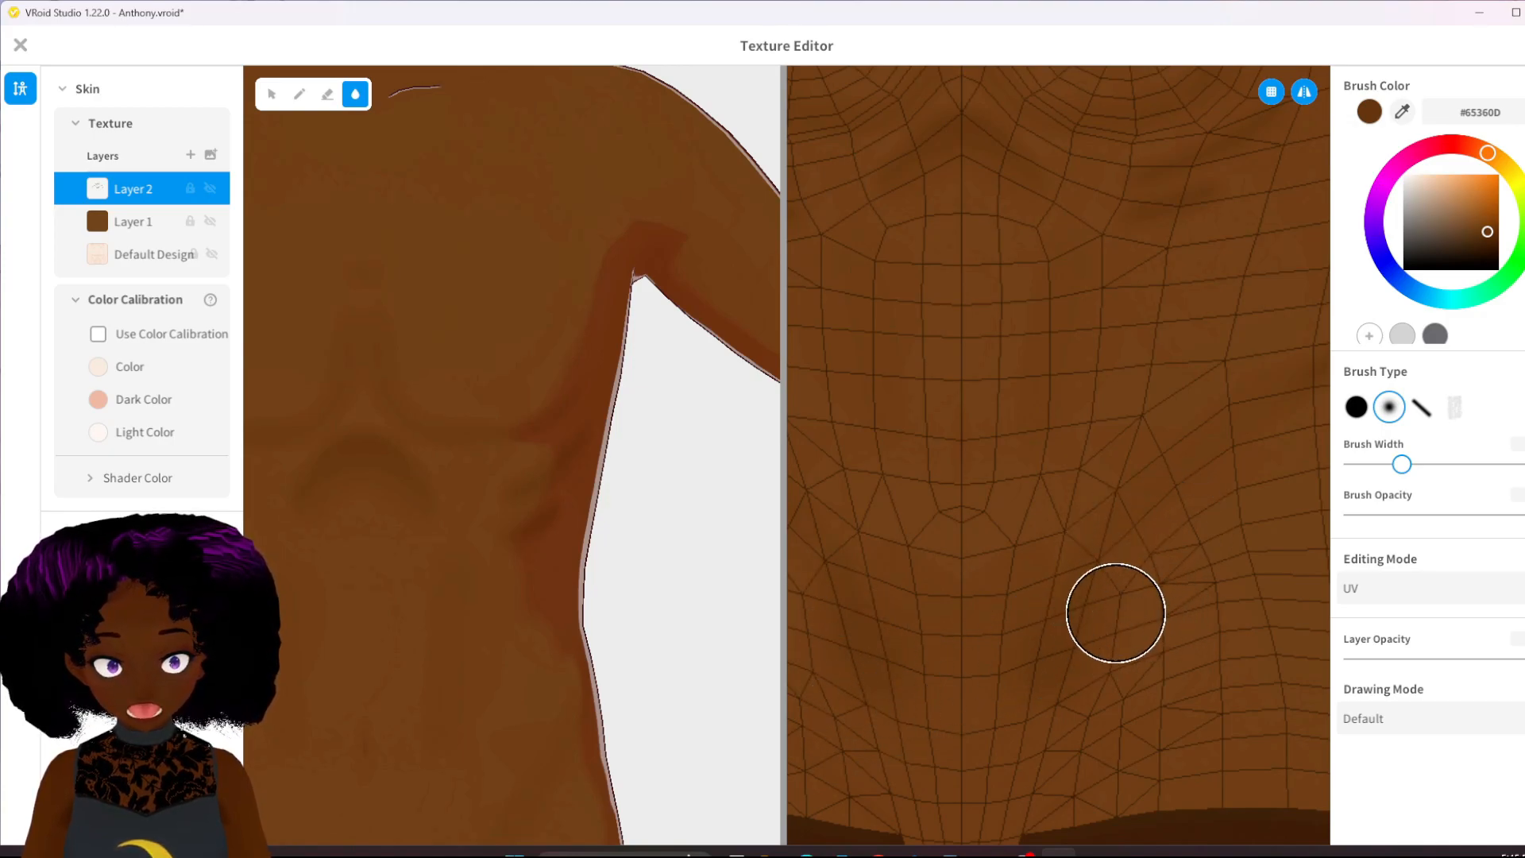
# - Try painting soft shading along both collarbones and at the centre of the upper chest, and undo those strokes
pyautogui.moveTo(511, 666)
pyautogui.mouseDown(button='middle')
pyautogui.moveTo(782, 313)
pyautogui.moveTo(653, 459)
pyautogui.mouseUp(button='middle')
pyautogui.moveTo(653, 459)
pyautogui.mouseDown(button='right')
pyautogui.moveTo(513, 647)
pyautogui.moveTo(473, 667)
pyautogui.moveTo(439, 633)
pyautogui.moveTo(379, 636)
pyautogui.mouseUp(button='right')
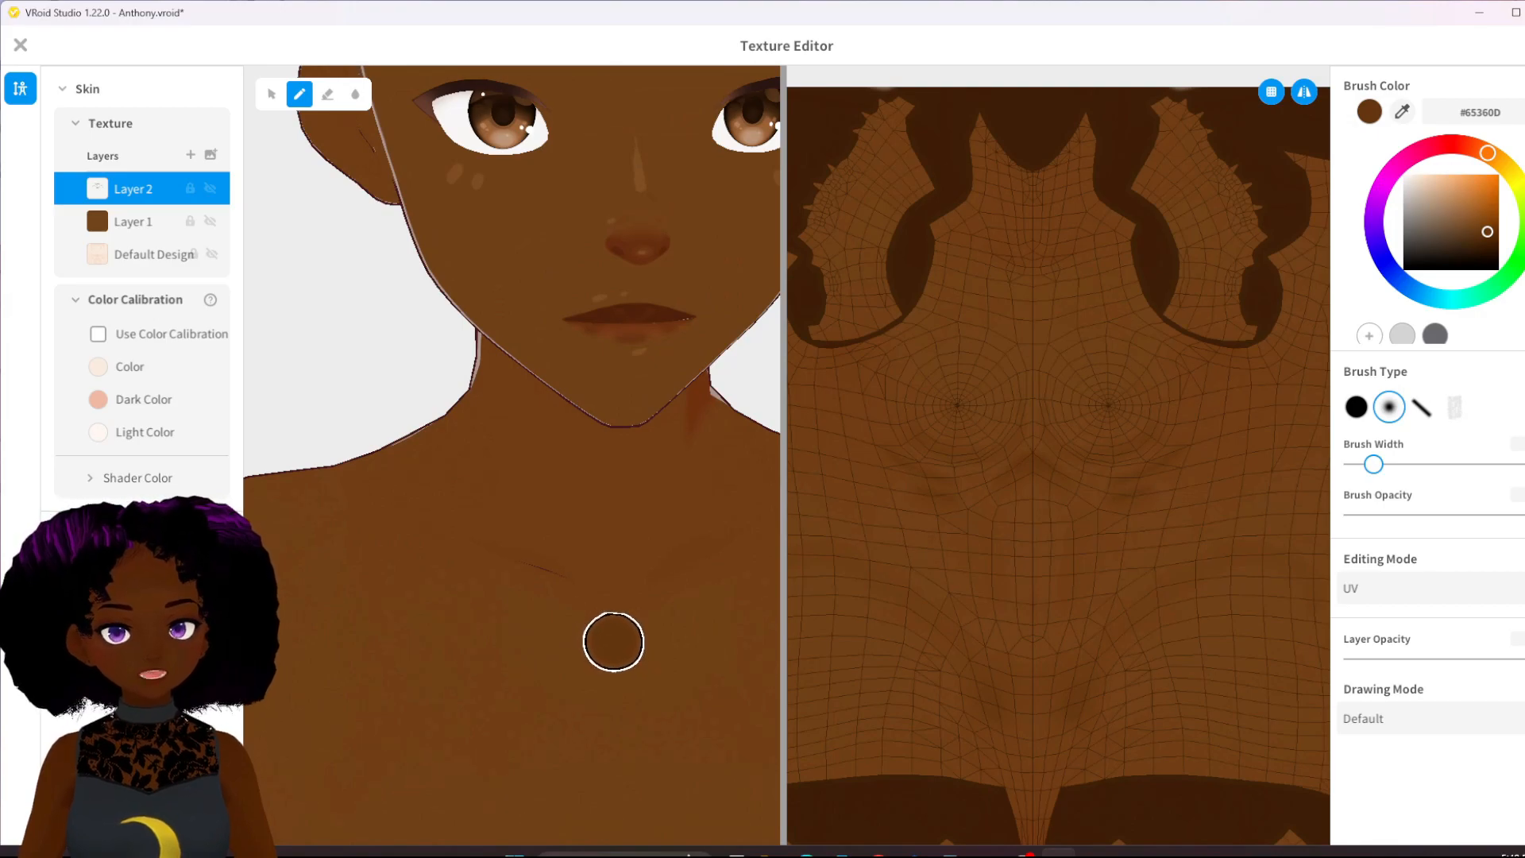
pyautogui.moveTo(606, 635); pyautogui.dragTo(585, 633)
pyautogui.moveTo(534, 583); pyautogui.dragTo(460, 567)
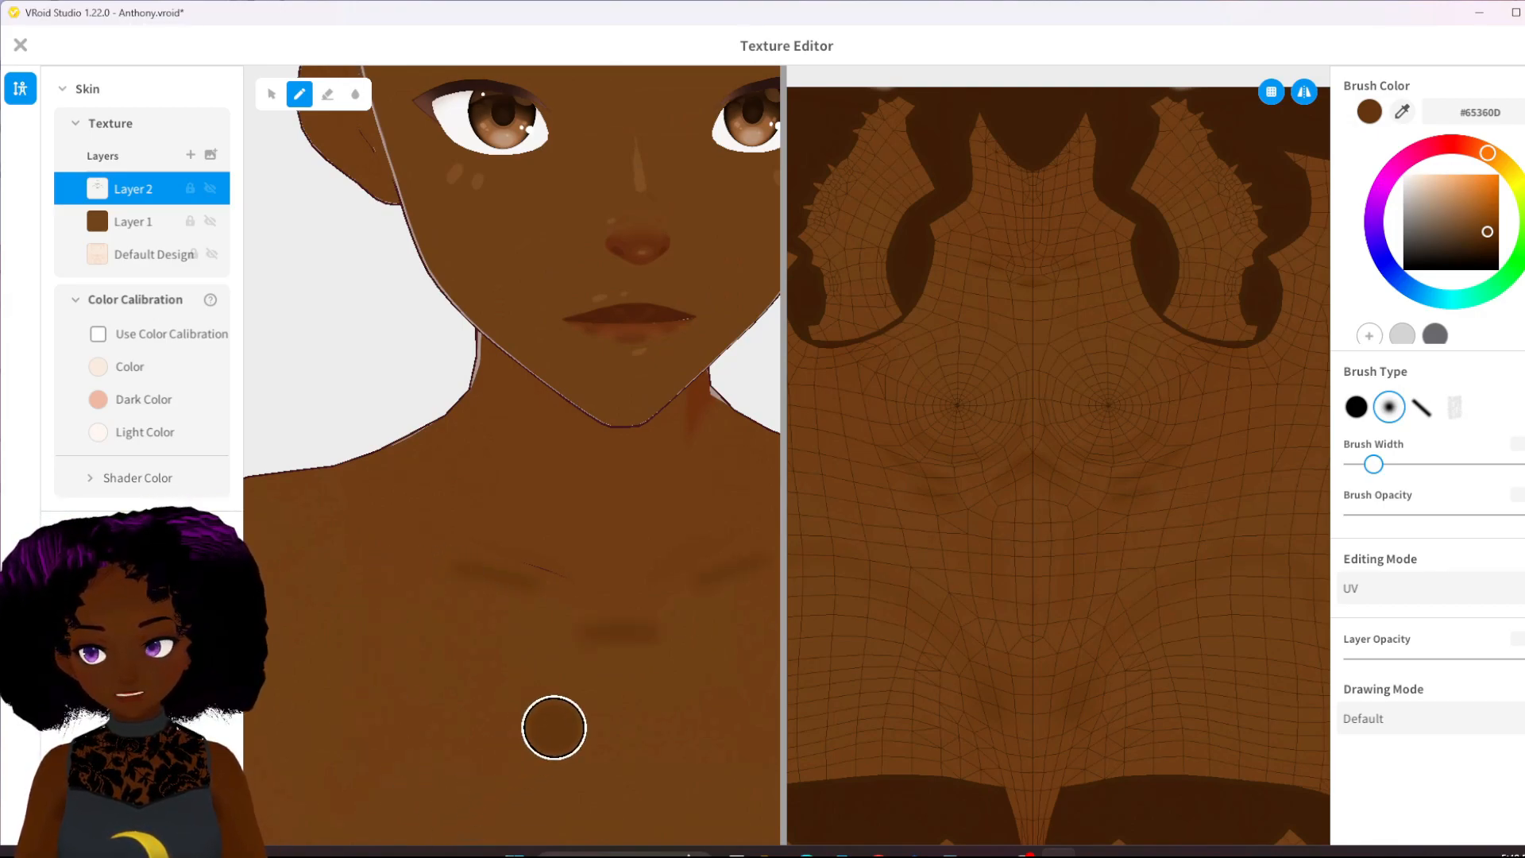
pyautogui.hotkey('ctrl', 'z')
pyautogui.hotkey('ctrl', 'z')
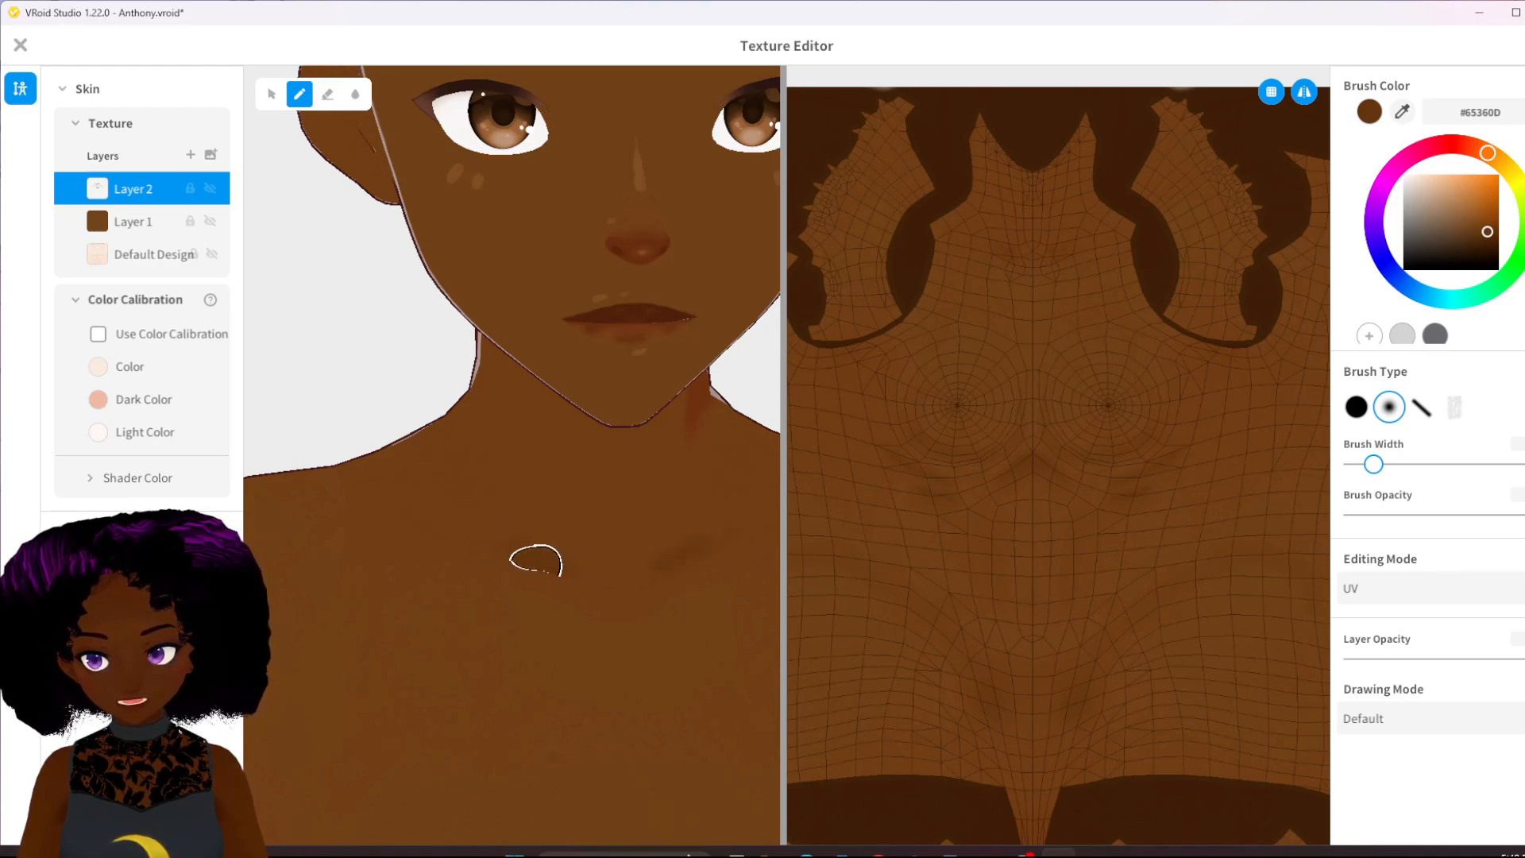
# - Paint small mirrored shadows beneath both collarbones and at the centre between them, and blur them
pyautogui.moveTo(617, 599); pyautogui.dragTo(607, 600)
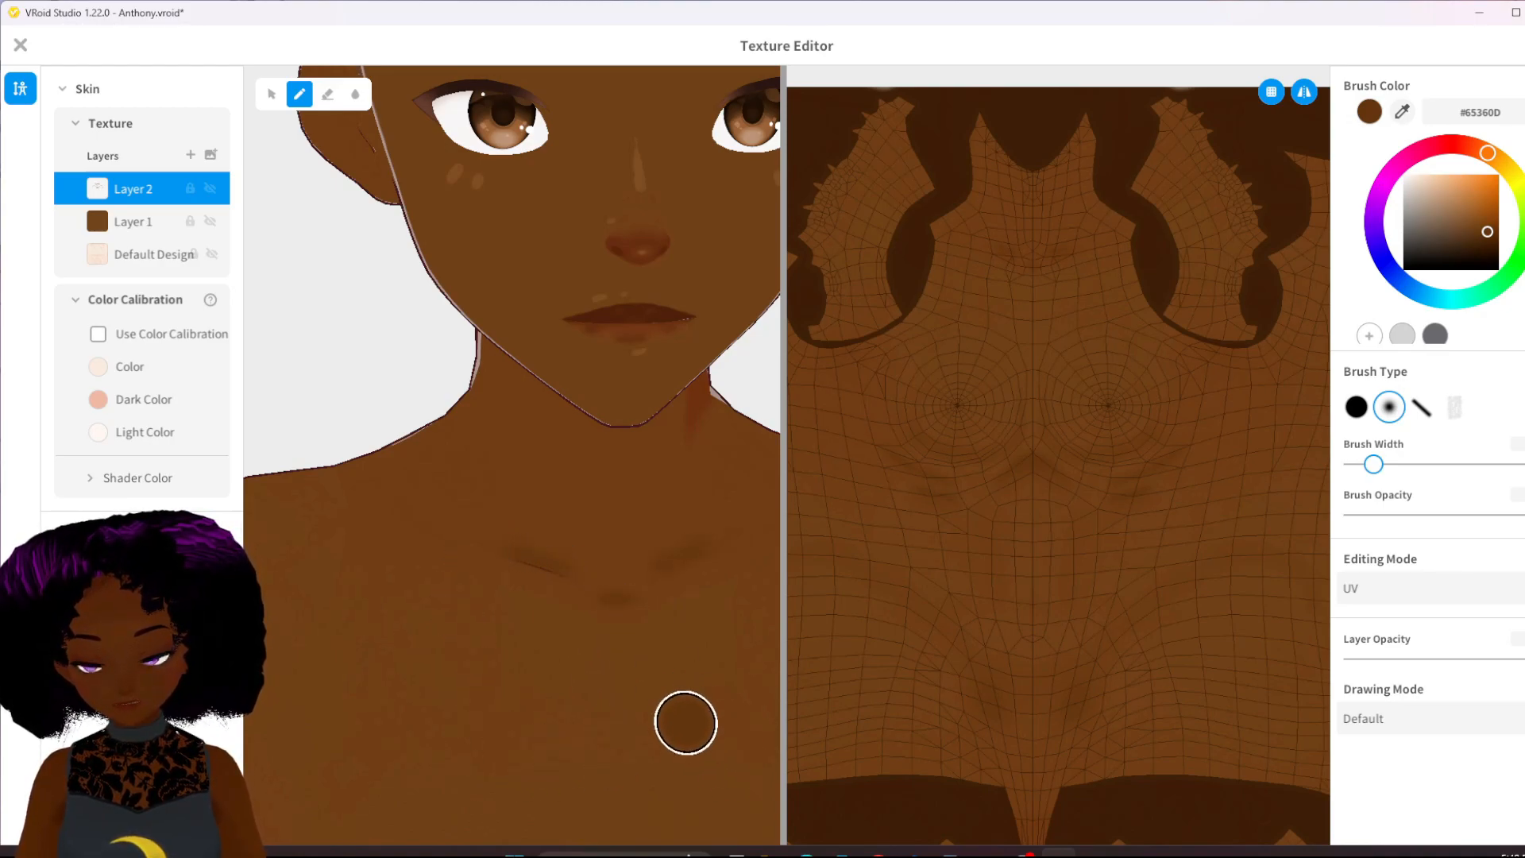
pyautogui.click(702, 600)
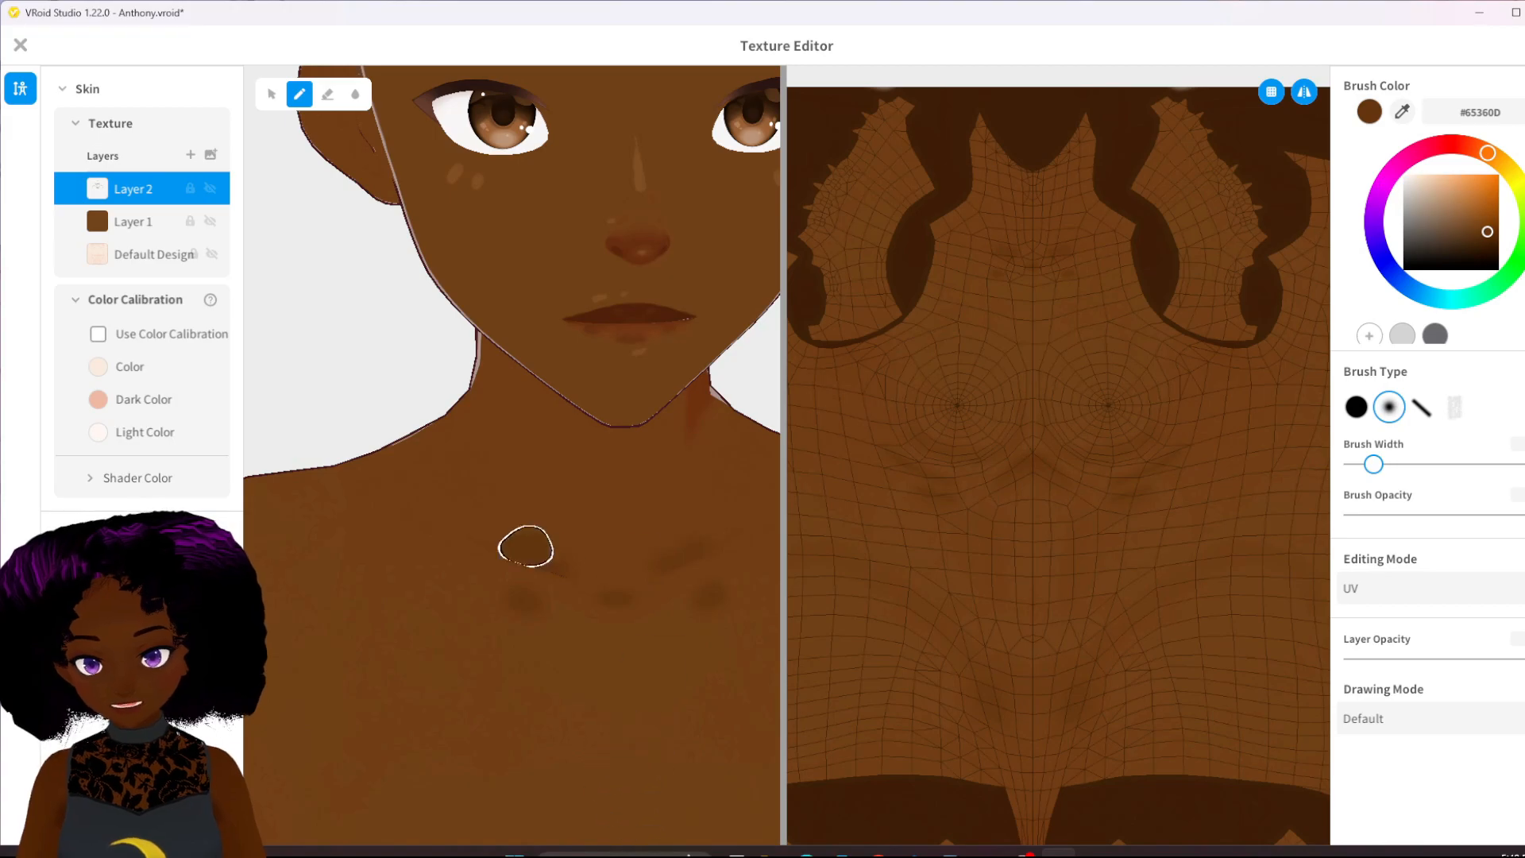
pyautogui.click(354, 94)
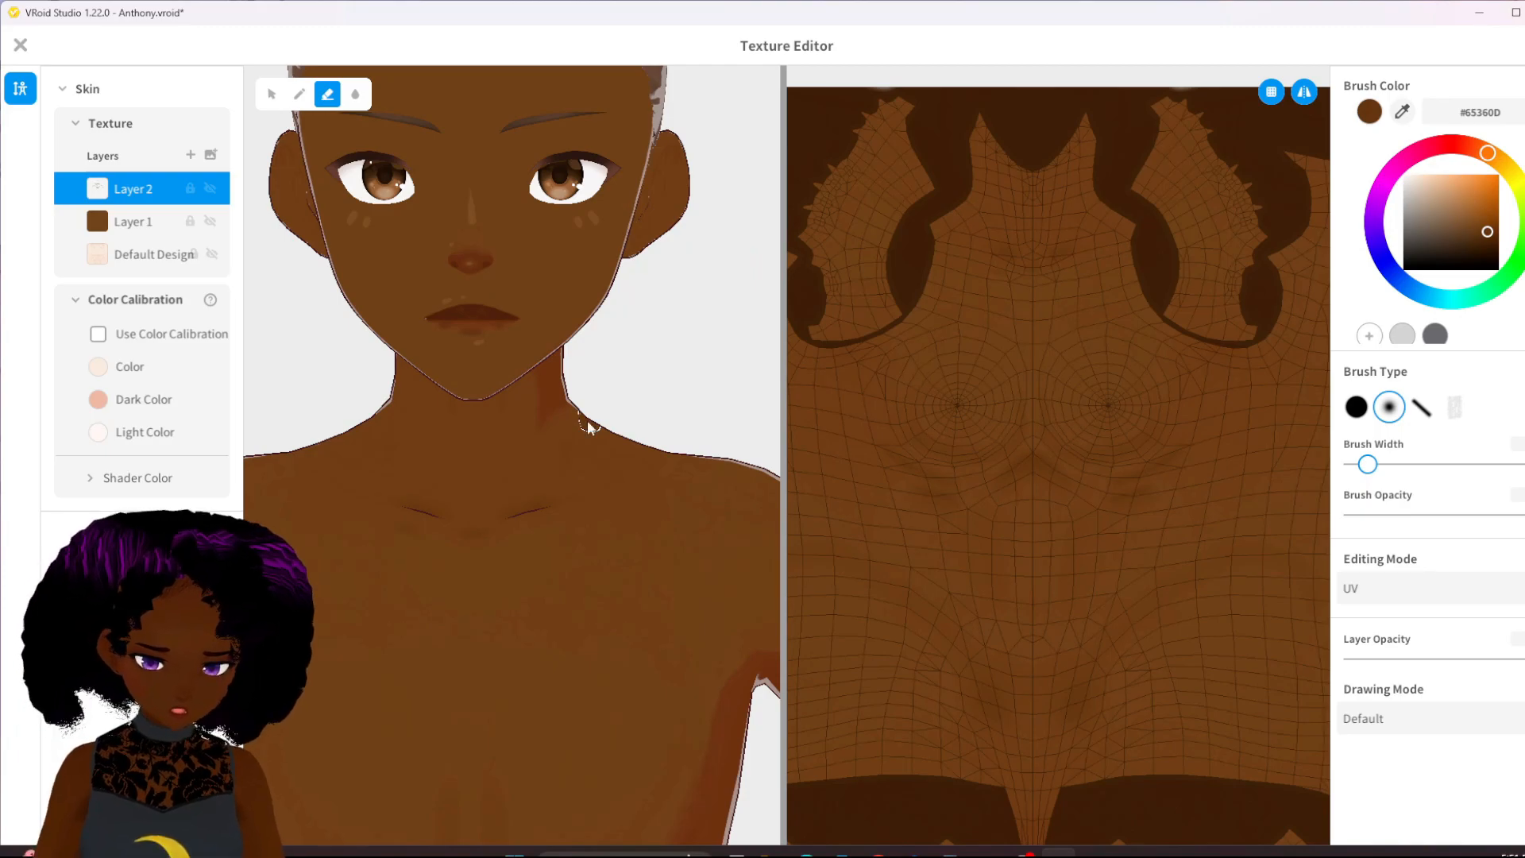
# - Paint soft curved shading lines around the character's left shoulder muscle
pyautogui.scroll(-5, 588, 422)
pyautogui.moveTo(695, 547)
pyautogui.mouseDown(button='right')
pyautogui.moveTo(575, 561)
pyautogui.moveTo(636, 546)
pyautogui.moveTo(592, 573)
pyautogui.mouseUp(button='right')
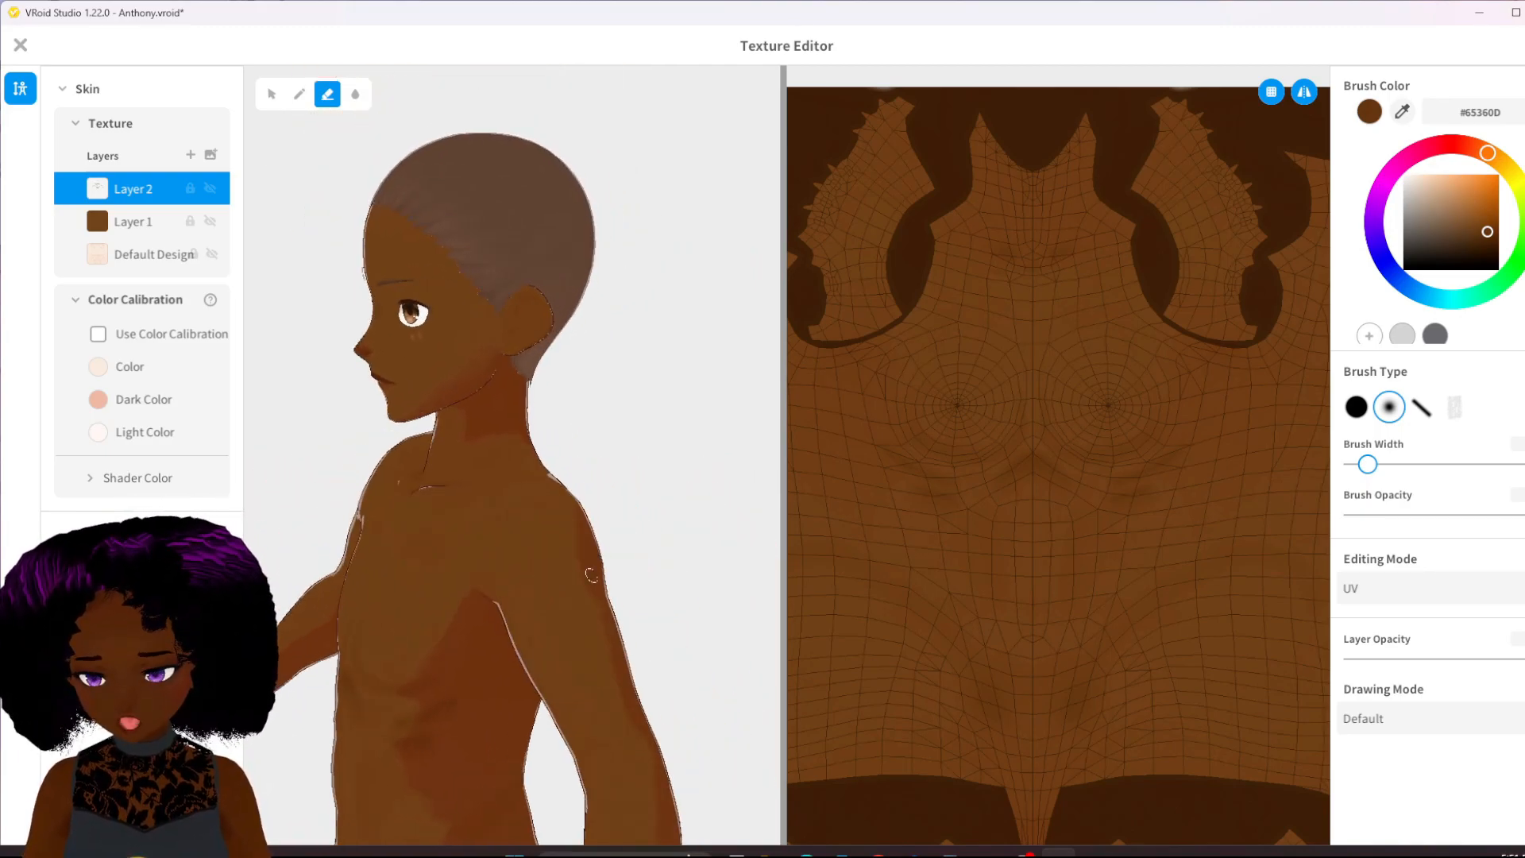
pyautogui.press('b')
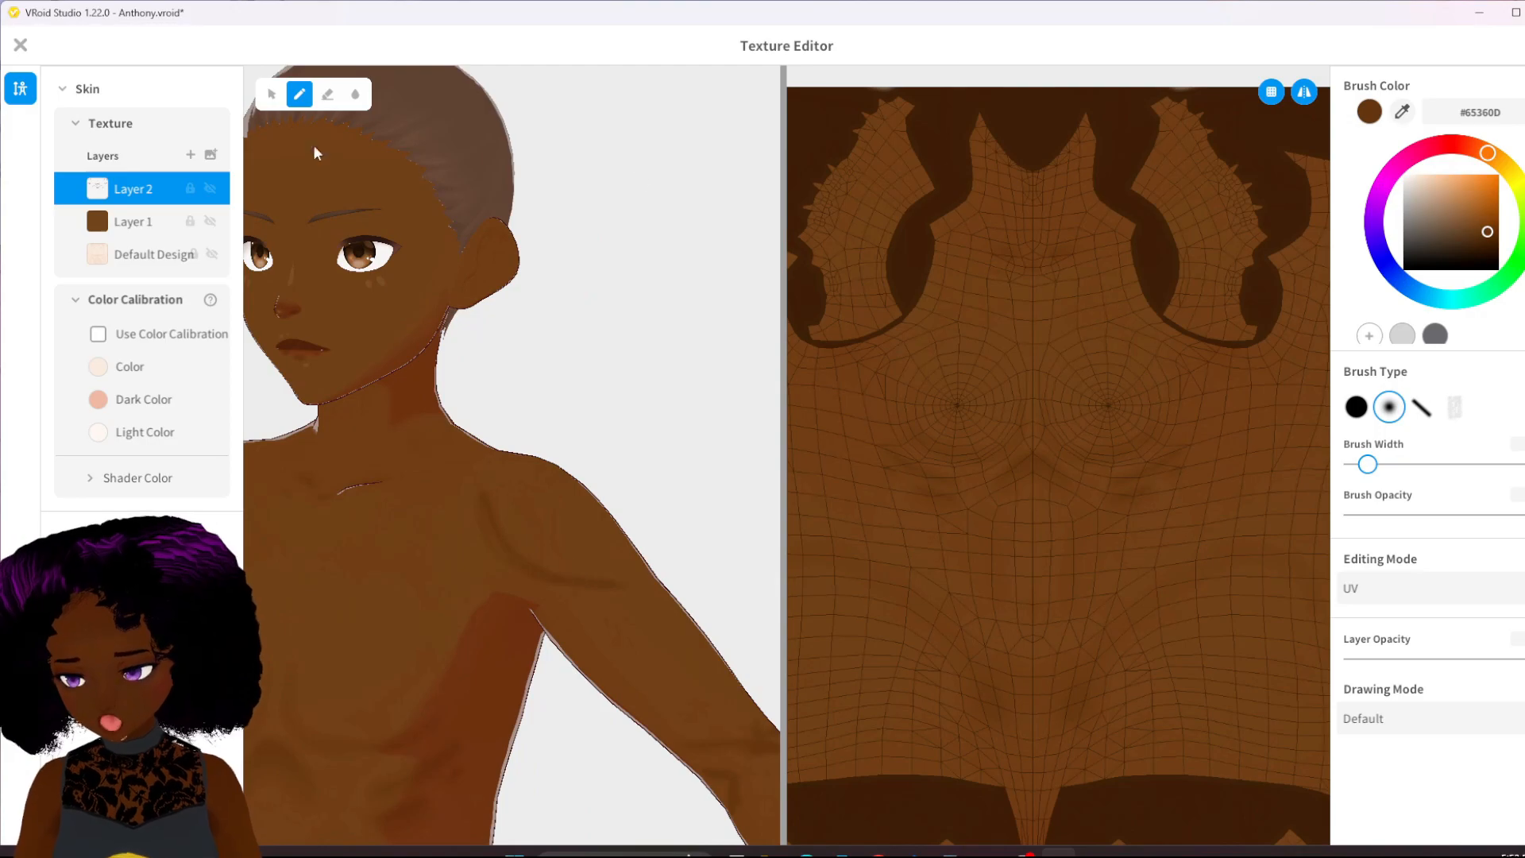
# - Erase and repaint the curved shading under the character's left shoulder muscle
pyautogui.click(327, 94)
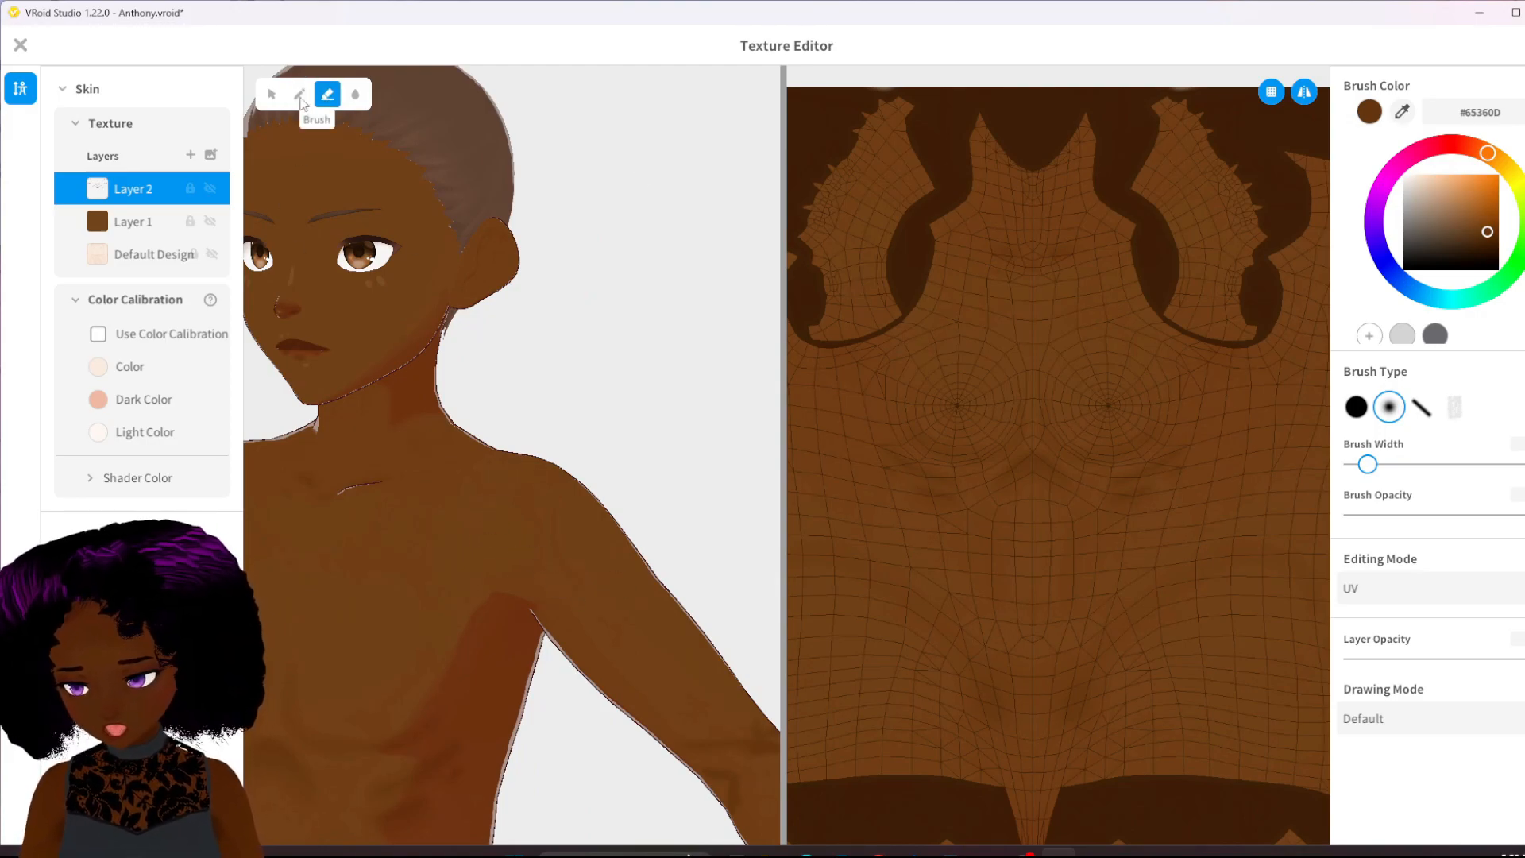
pyautogui.click(300, 97)
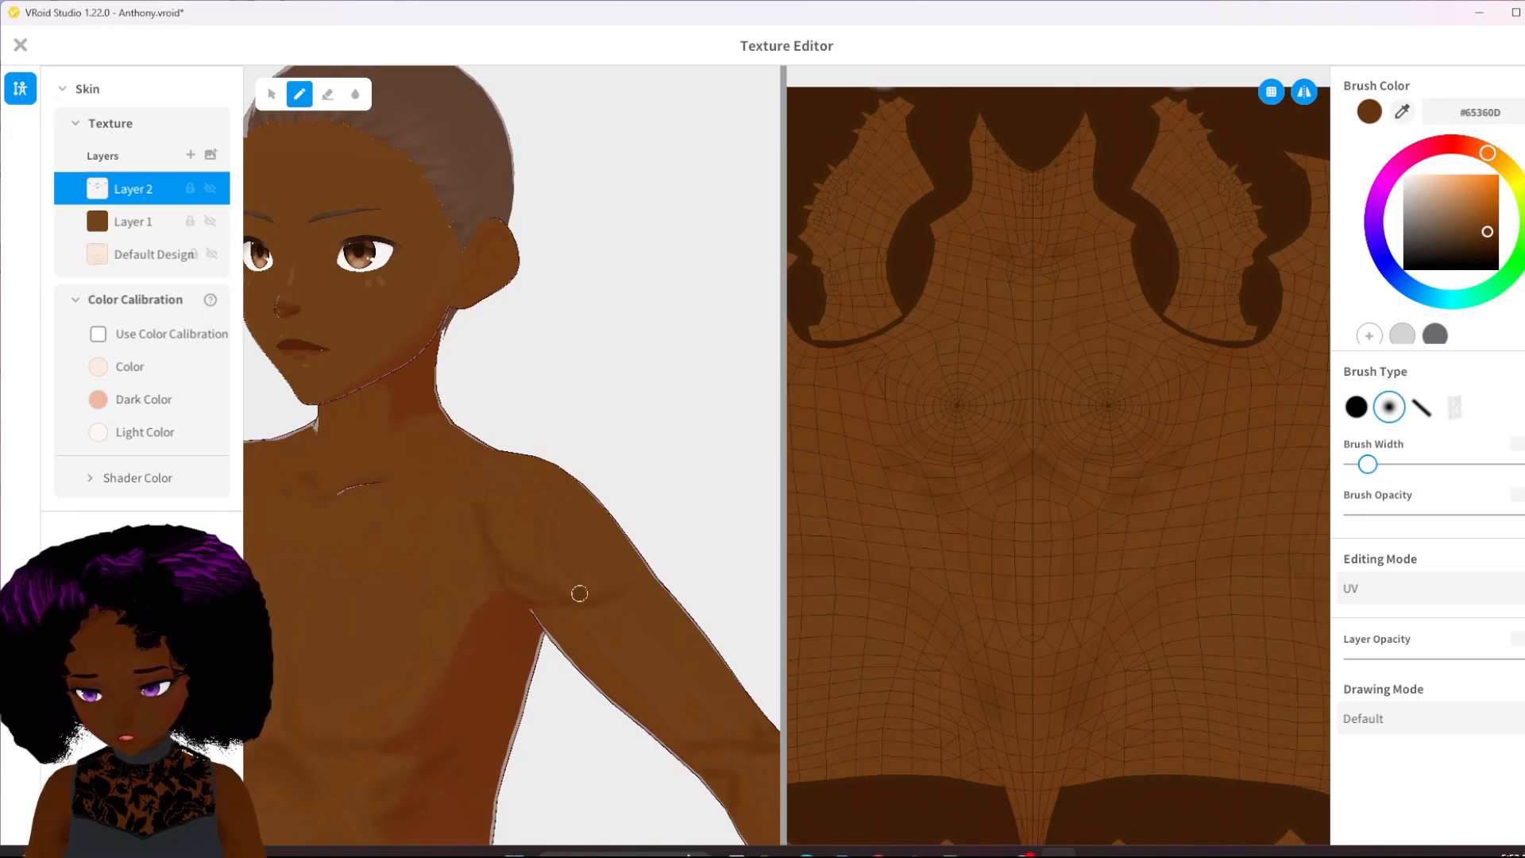
pyautogui.click(340, 99)
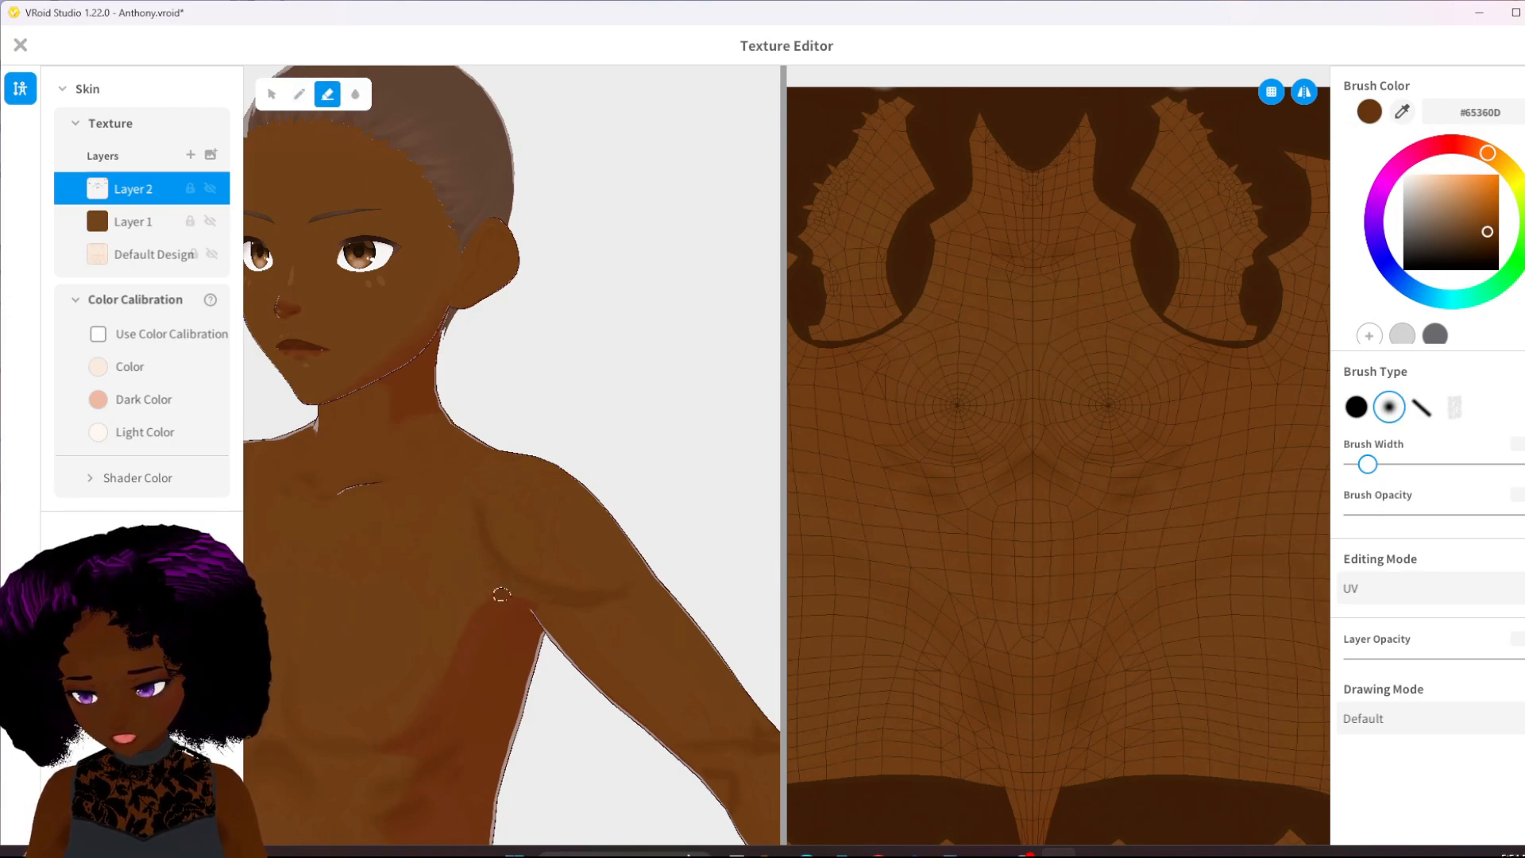
# - Paint soft shading over the top and back of the left shoulder muscle, and blur the shoulder and arm shading
pyautogui.moveTo(715, 628); pyautogui.dragTo(381, 588, button='right')
pyautogui.click(300, 94)
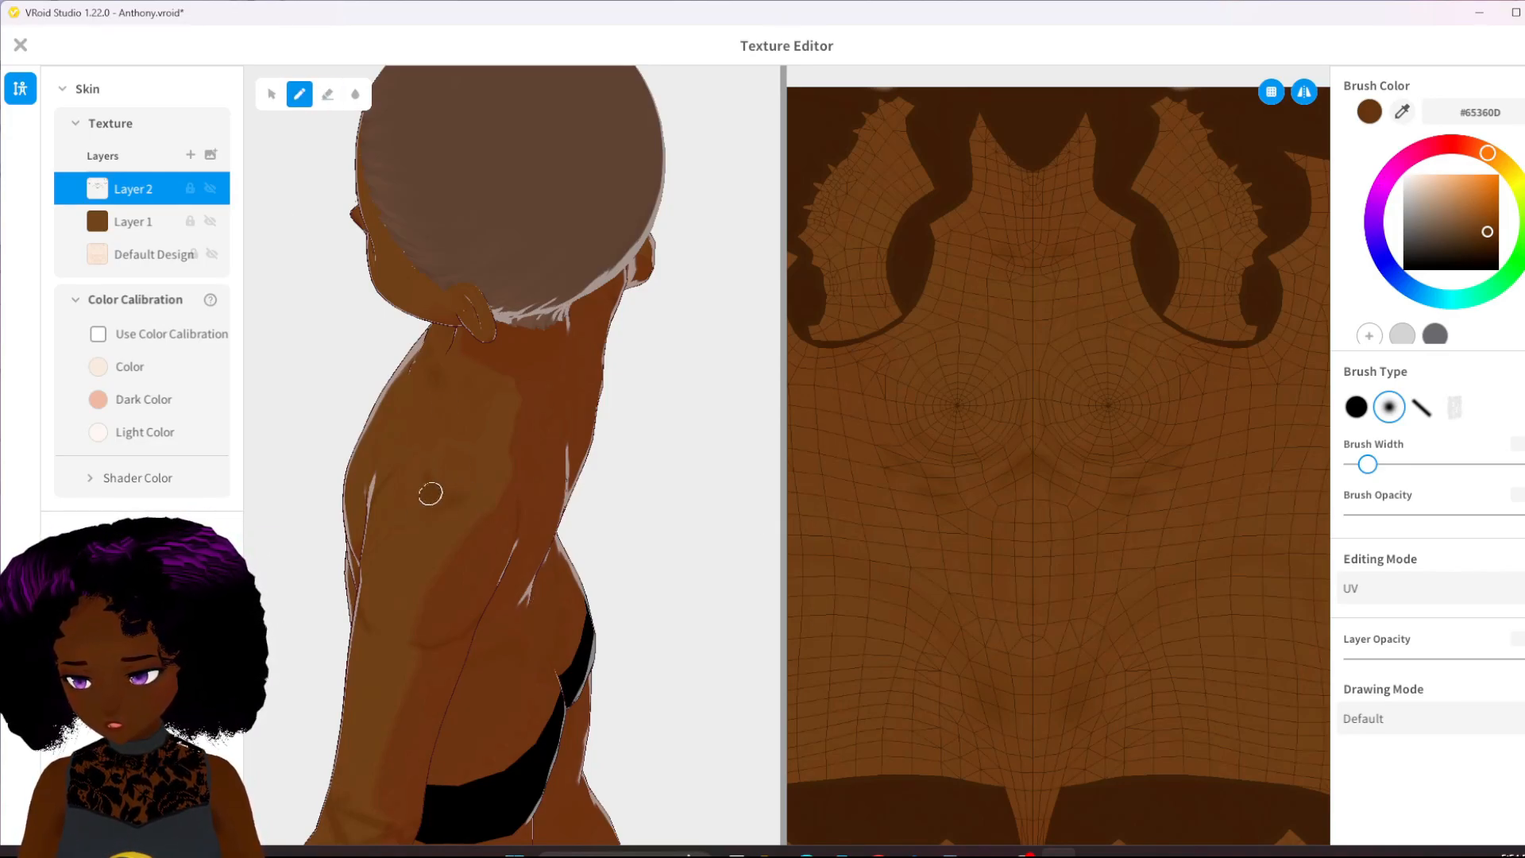
pyautogui.moveTo(516, 608); pyautogui.dragTo(663, 507, button='right')
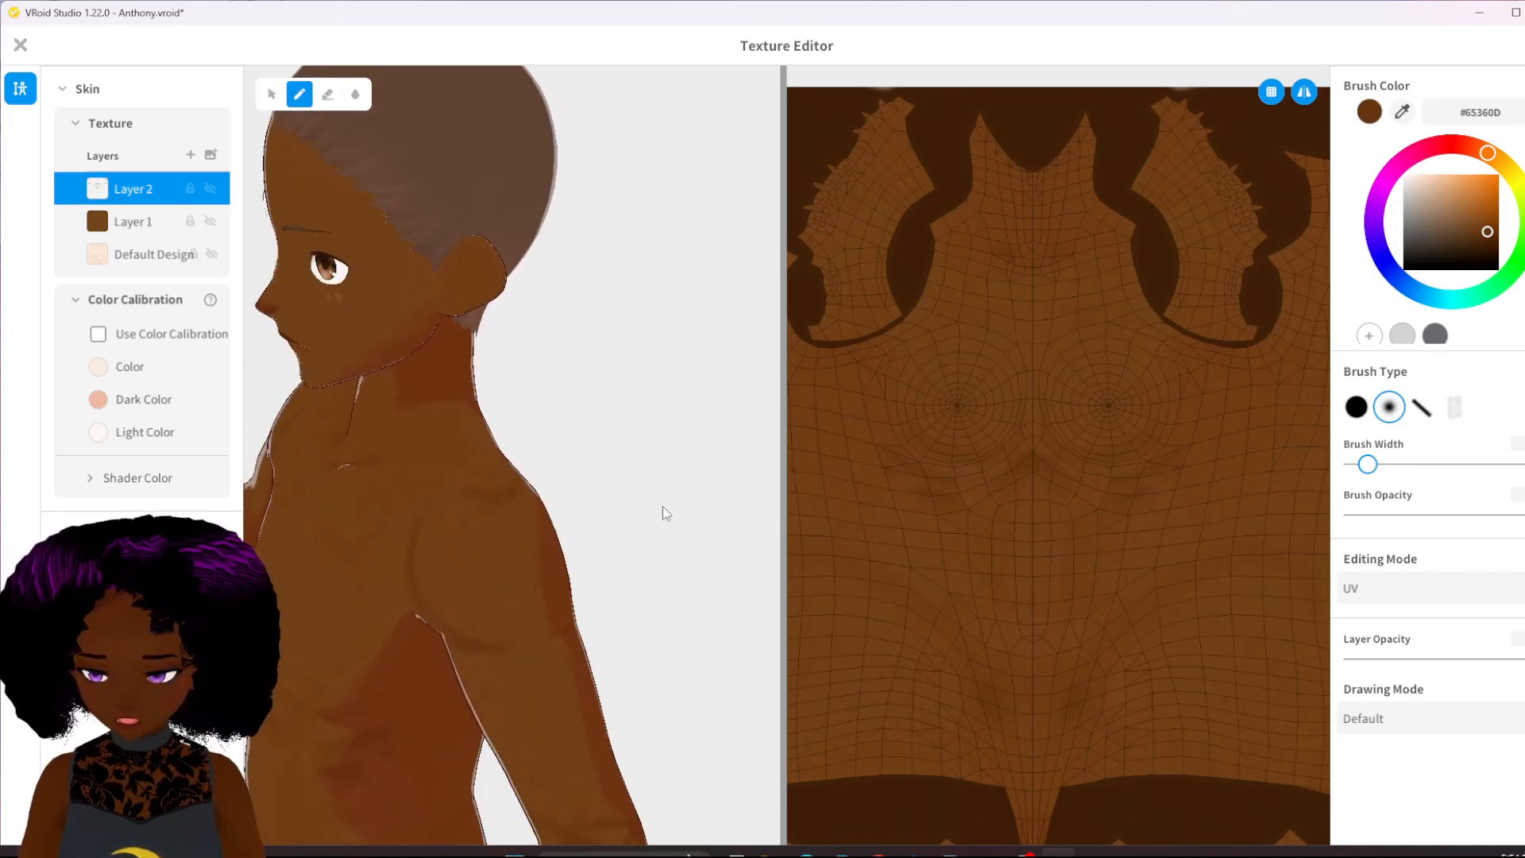
pyautogui.moveTo(748, 608); pyautogui.dragTo(882, 516, button='right')
pyautogui.moveTo(617, 557); pyautogui.dragTo(332, 483, button='right')
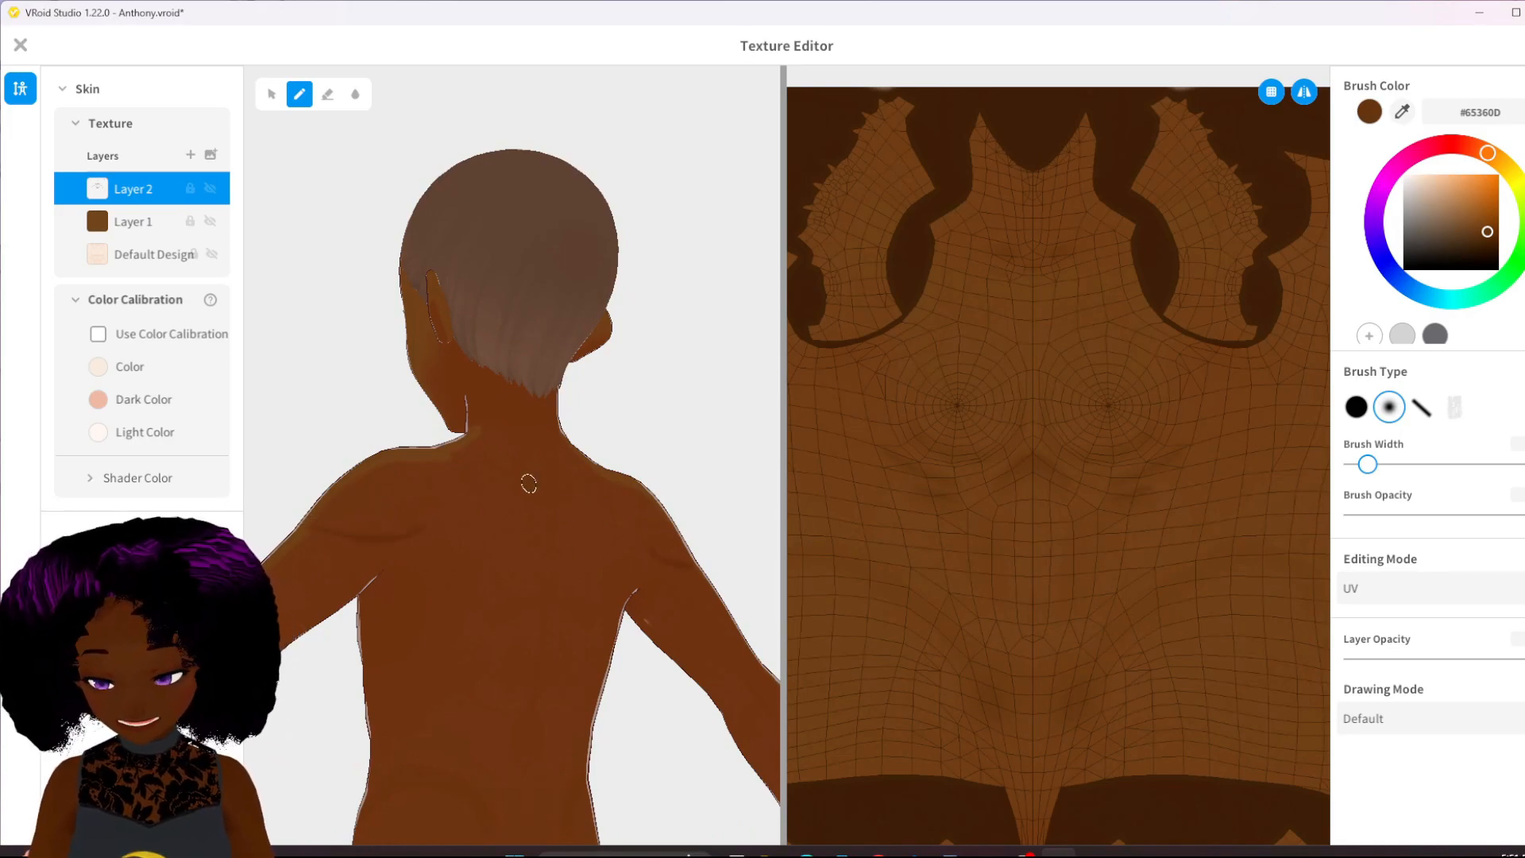
pyautogui.moveTo(528, 483); pyautogui.dragTo(499, 486, button='right')
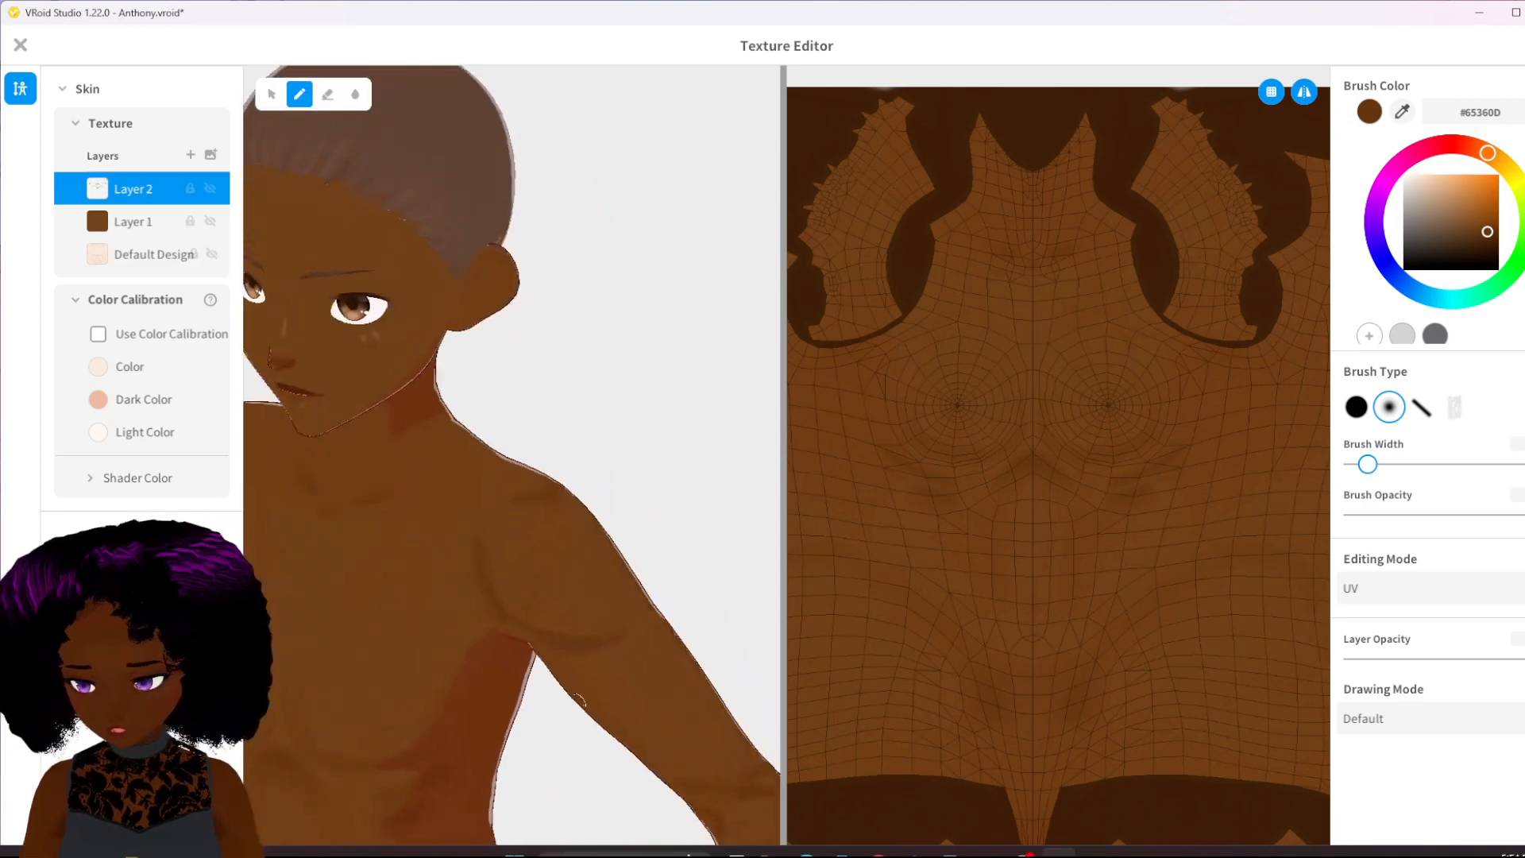
pyautogui.moveTo(592, 702); pyautogui.dragTo(533, 708, button='right')
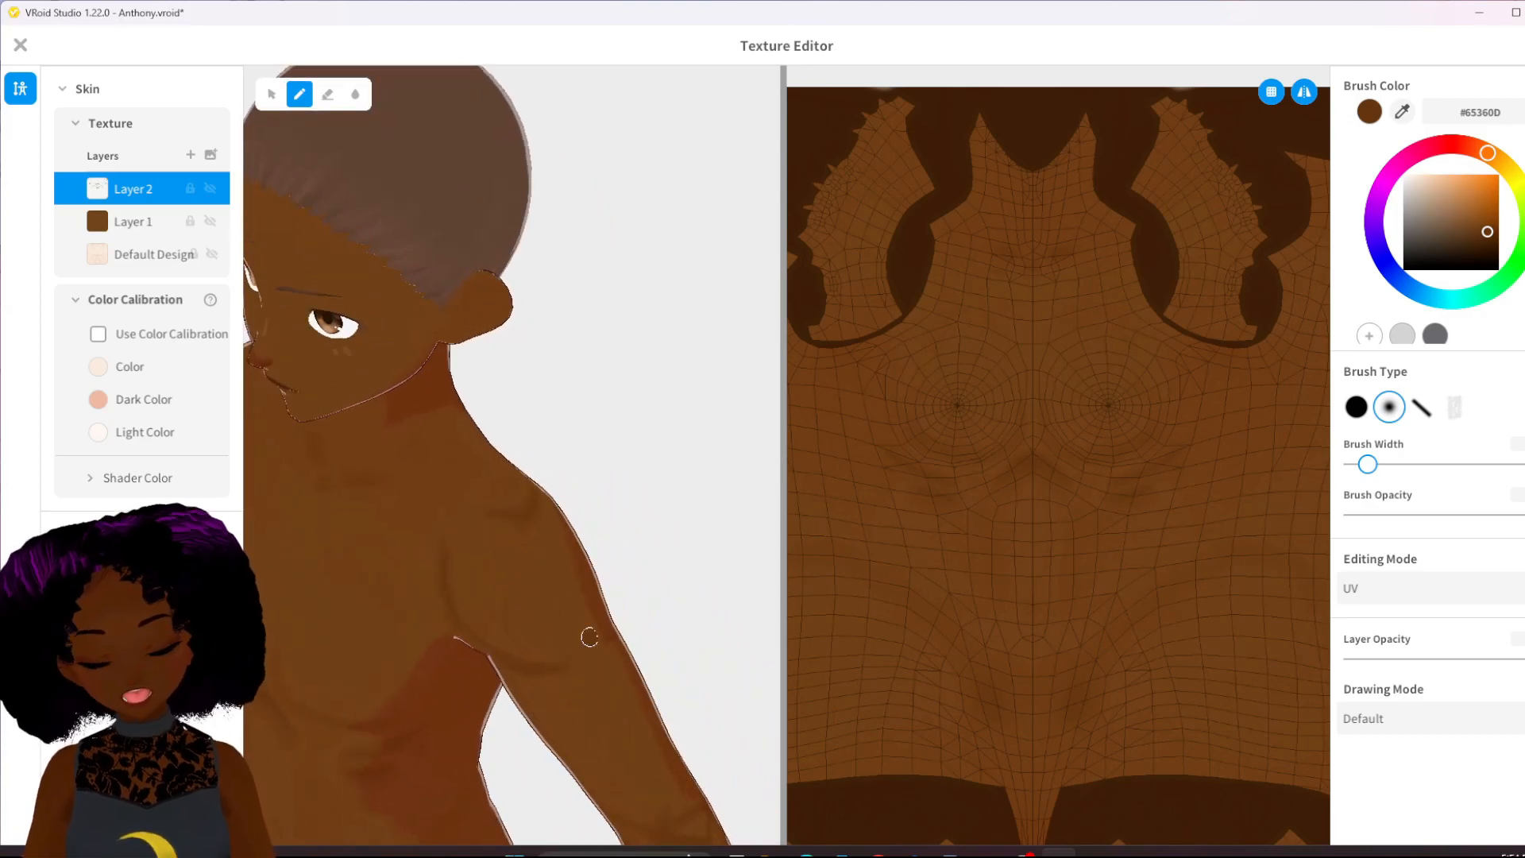
pyautogui.click(355, 94)
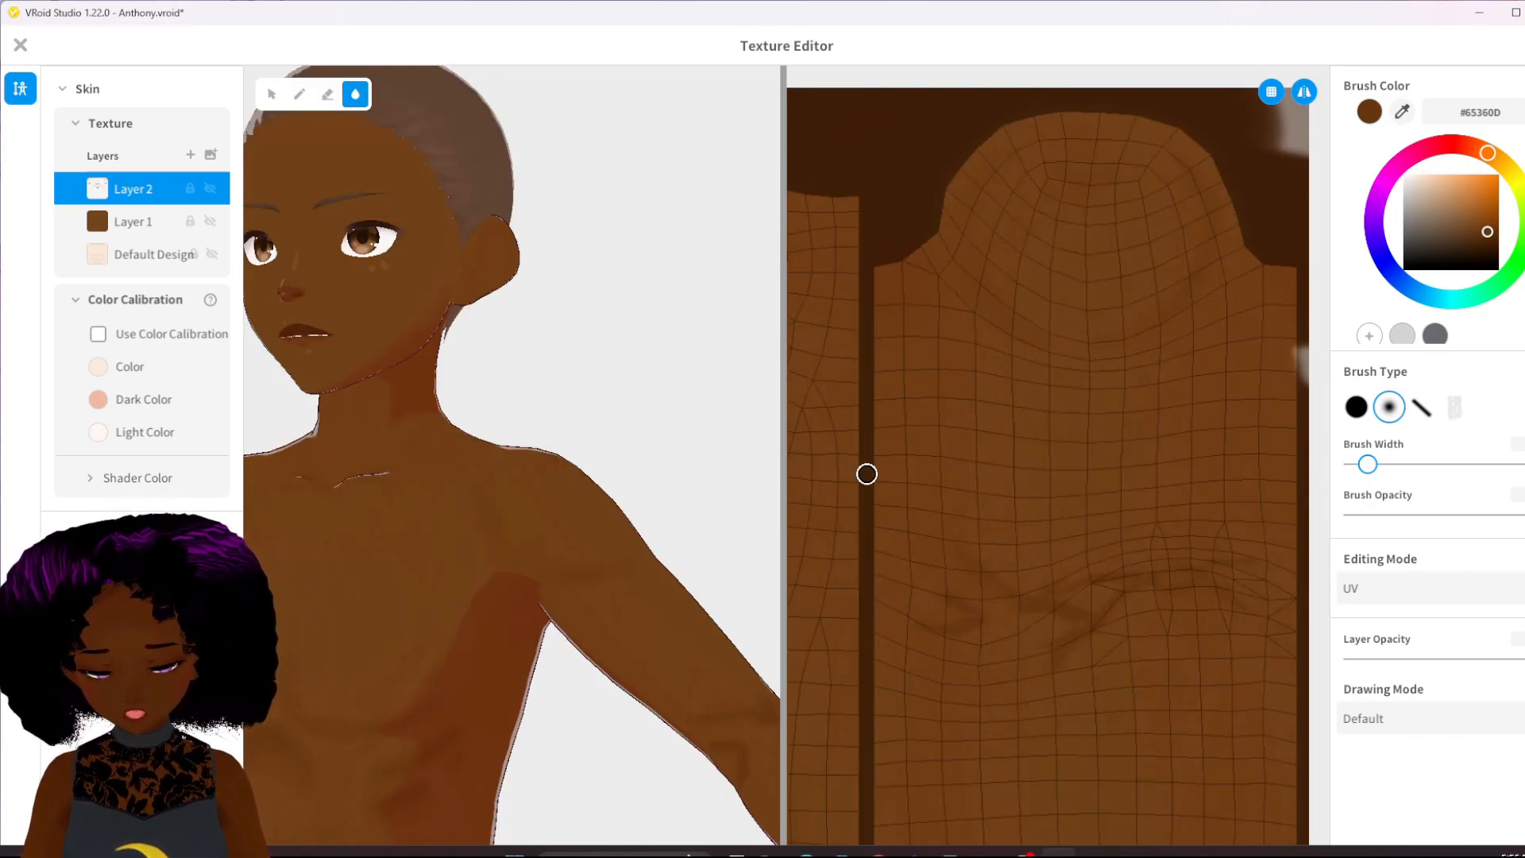
pyautogui.scroll(-5, 538, 739)
pyautogui.moveTo(526, 711); pyautogui.dragTo(545, 707, button='right')
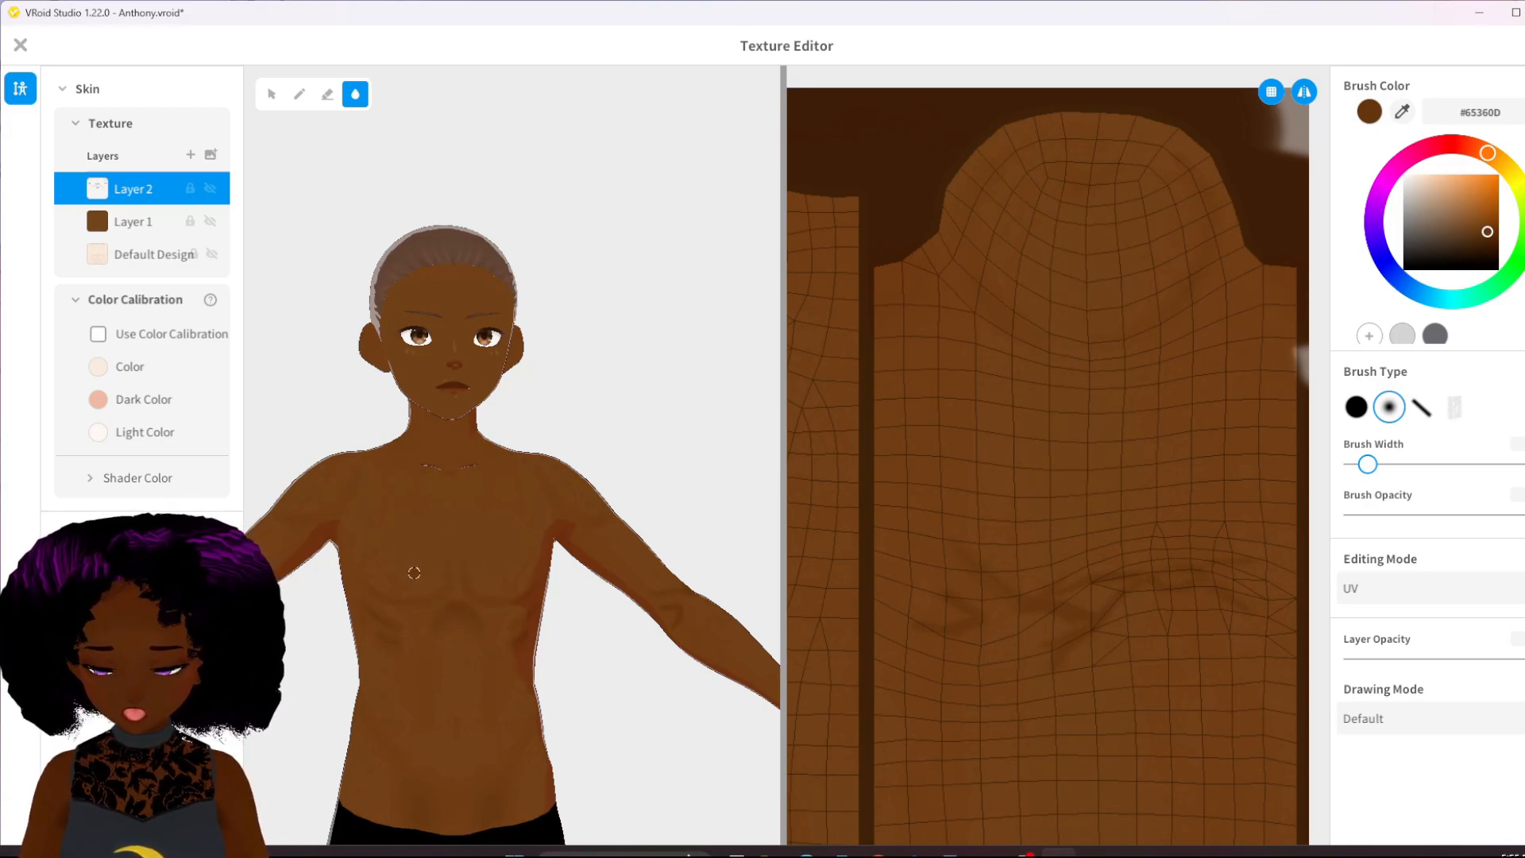
# - Paint soft mirrored shading in #65360D around the left kneecap, with a line running up the thigh
pyautogui.scroll(-5, 443, 560)
pyautogui.scroll(6, 546, 432)
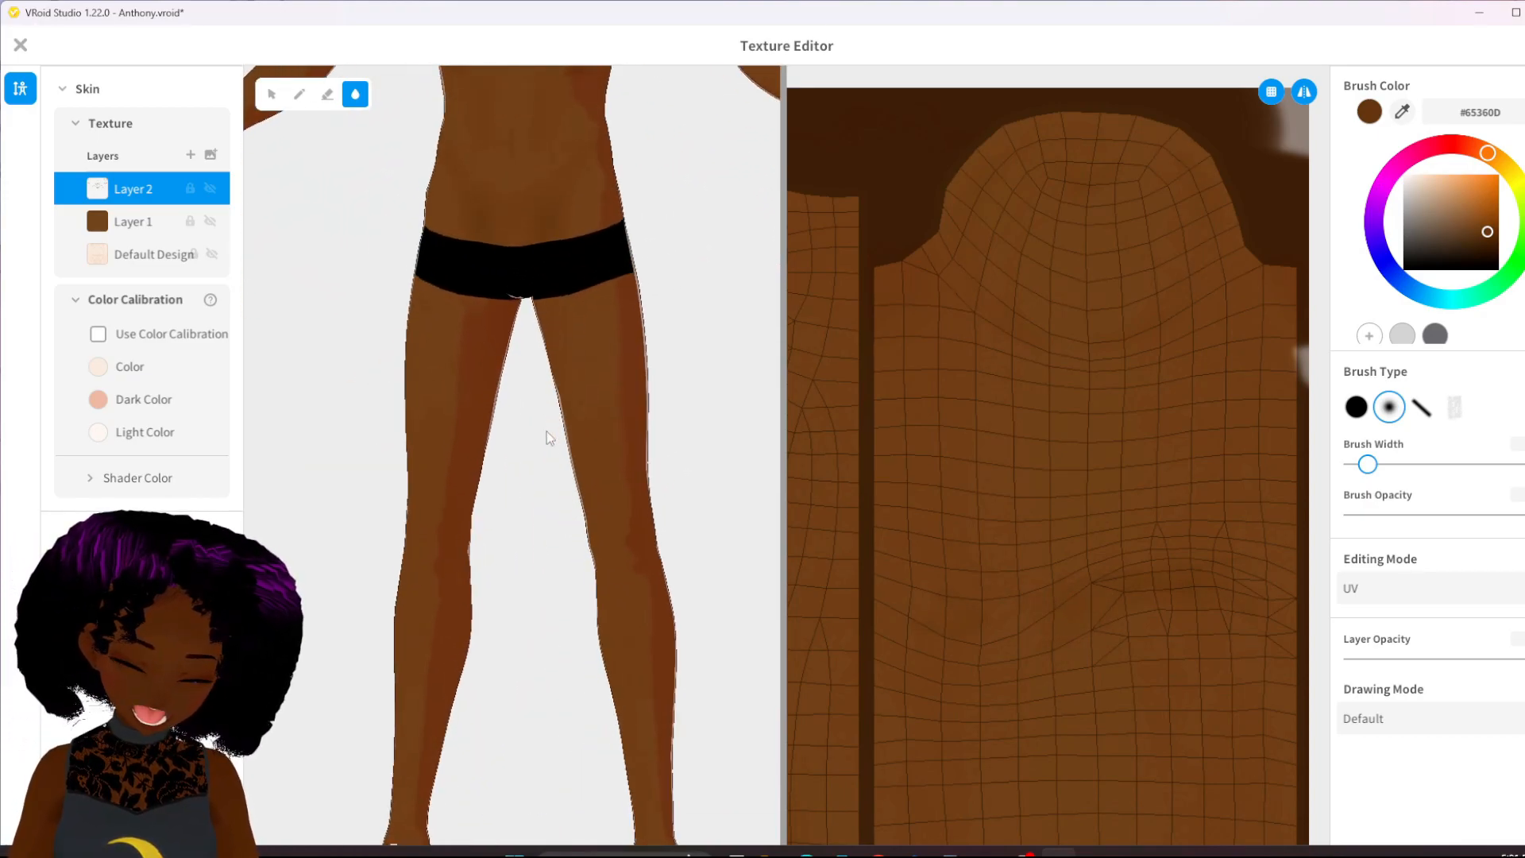
pyautogui.scroll(3, 546, 431)
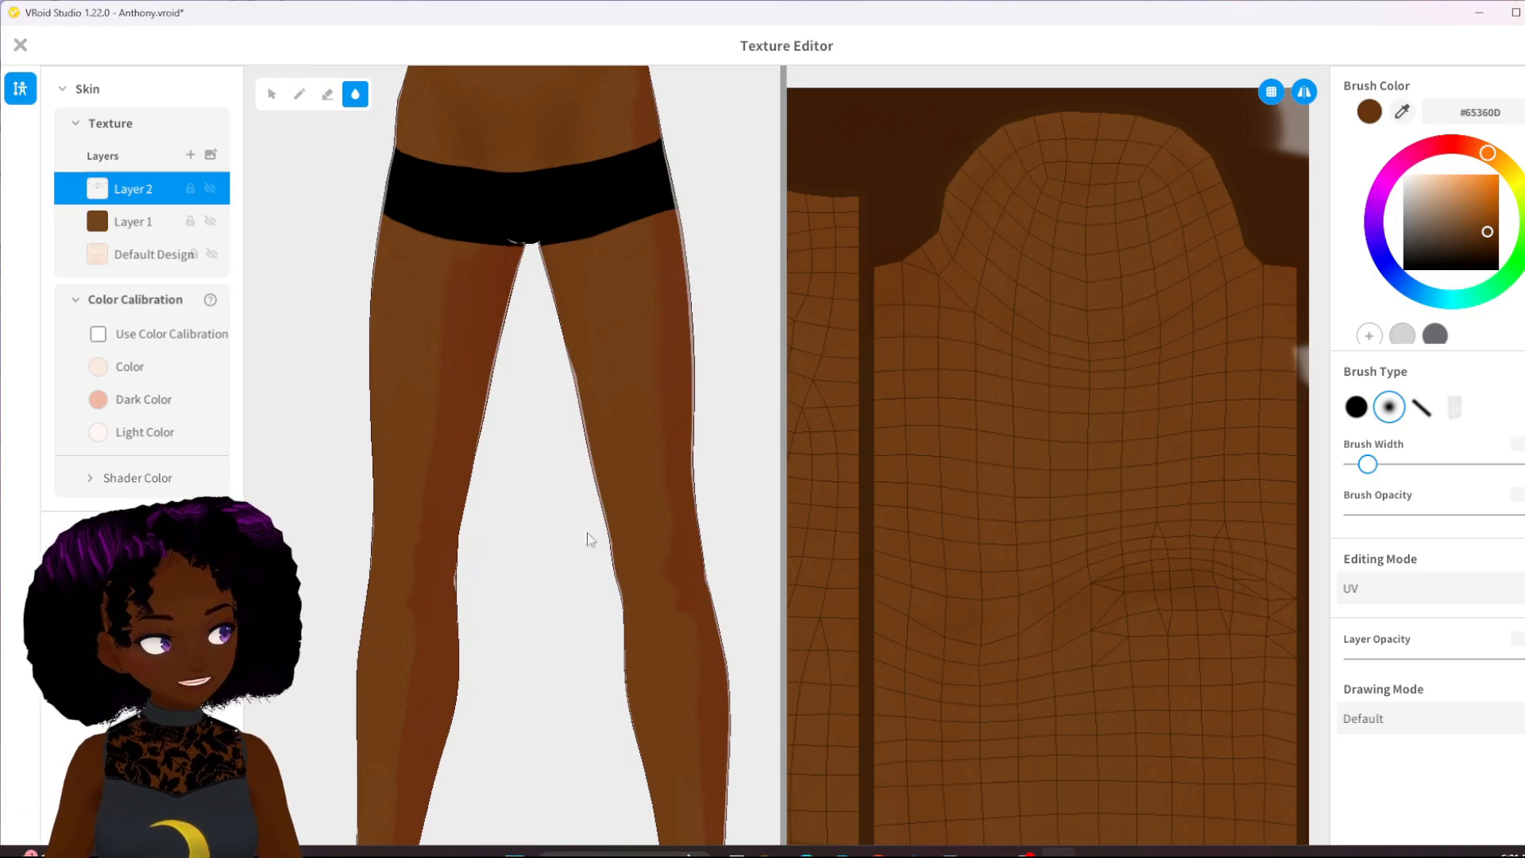
pyautogui.moveTo(636, 589); pyautogui.dragTo(521, 524, button='middle')
pyautogui.scroll(3, 522, 524)
pyautogui.scroll(1, 590, 564)
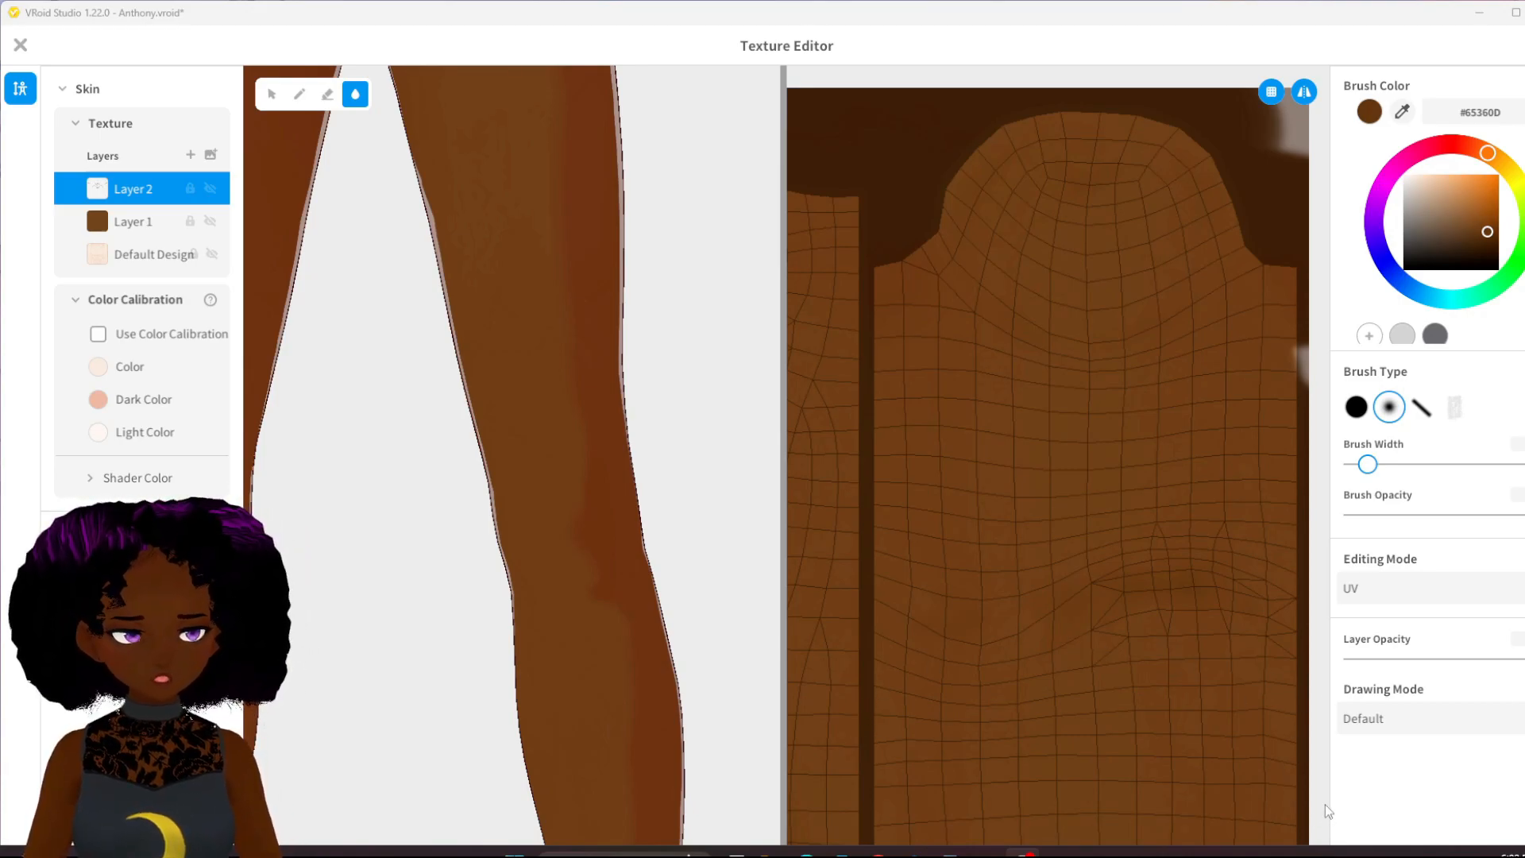
pyautogui.scroll(-4, 1266, 737)
pyautogui.moveTo(1205, 771); pyautogui.dragTo(1275, 323, button='middle')
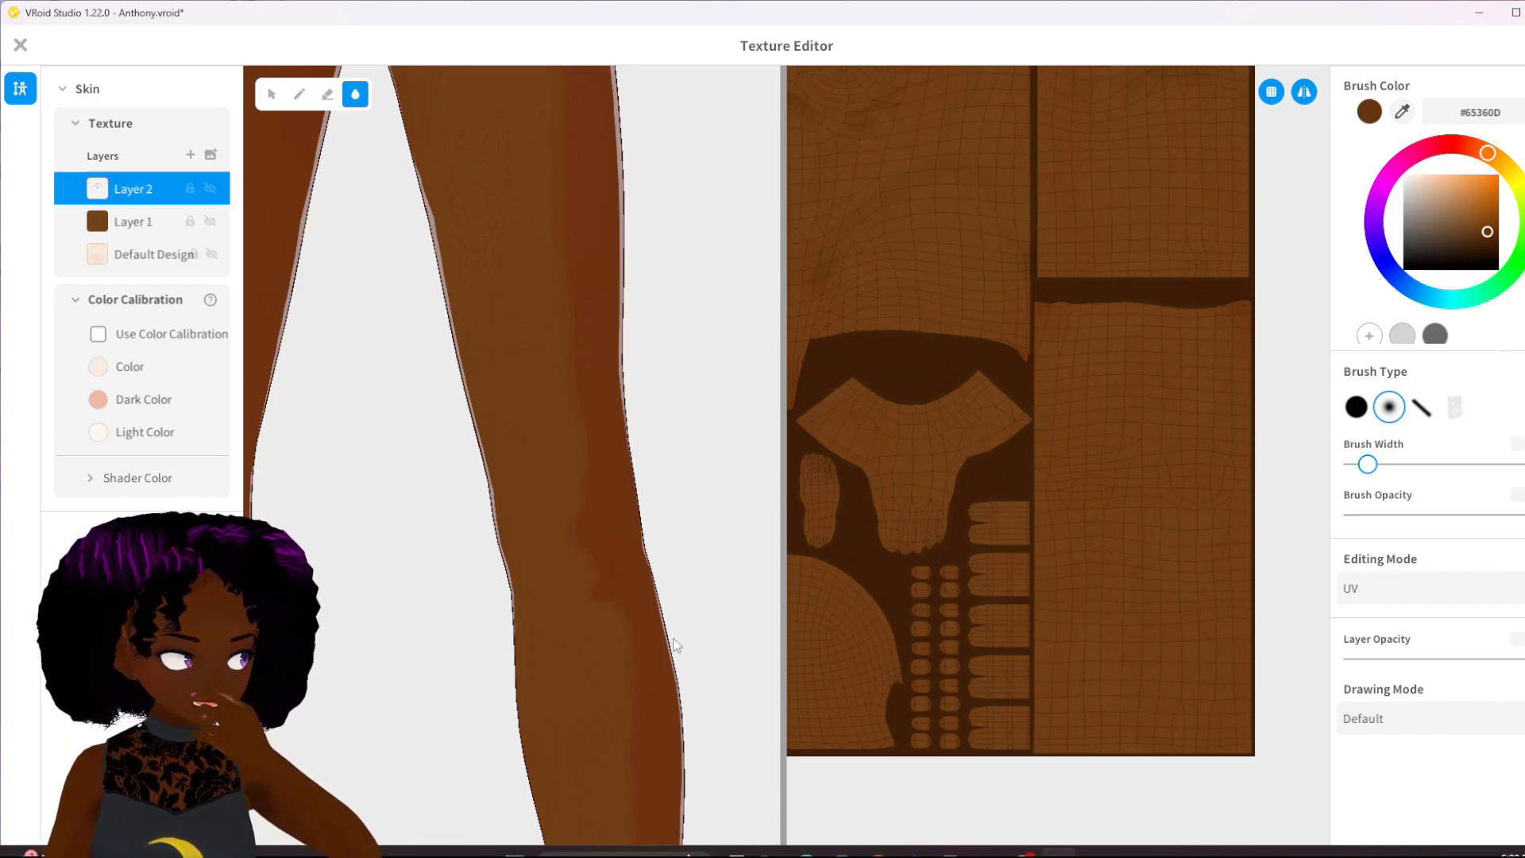
pyautogui.moveTo(1182, 531); pyautogui.dragTo(1239, 655, button='middle')
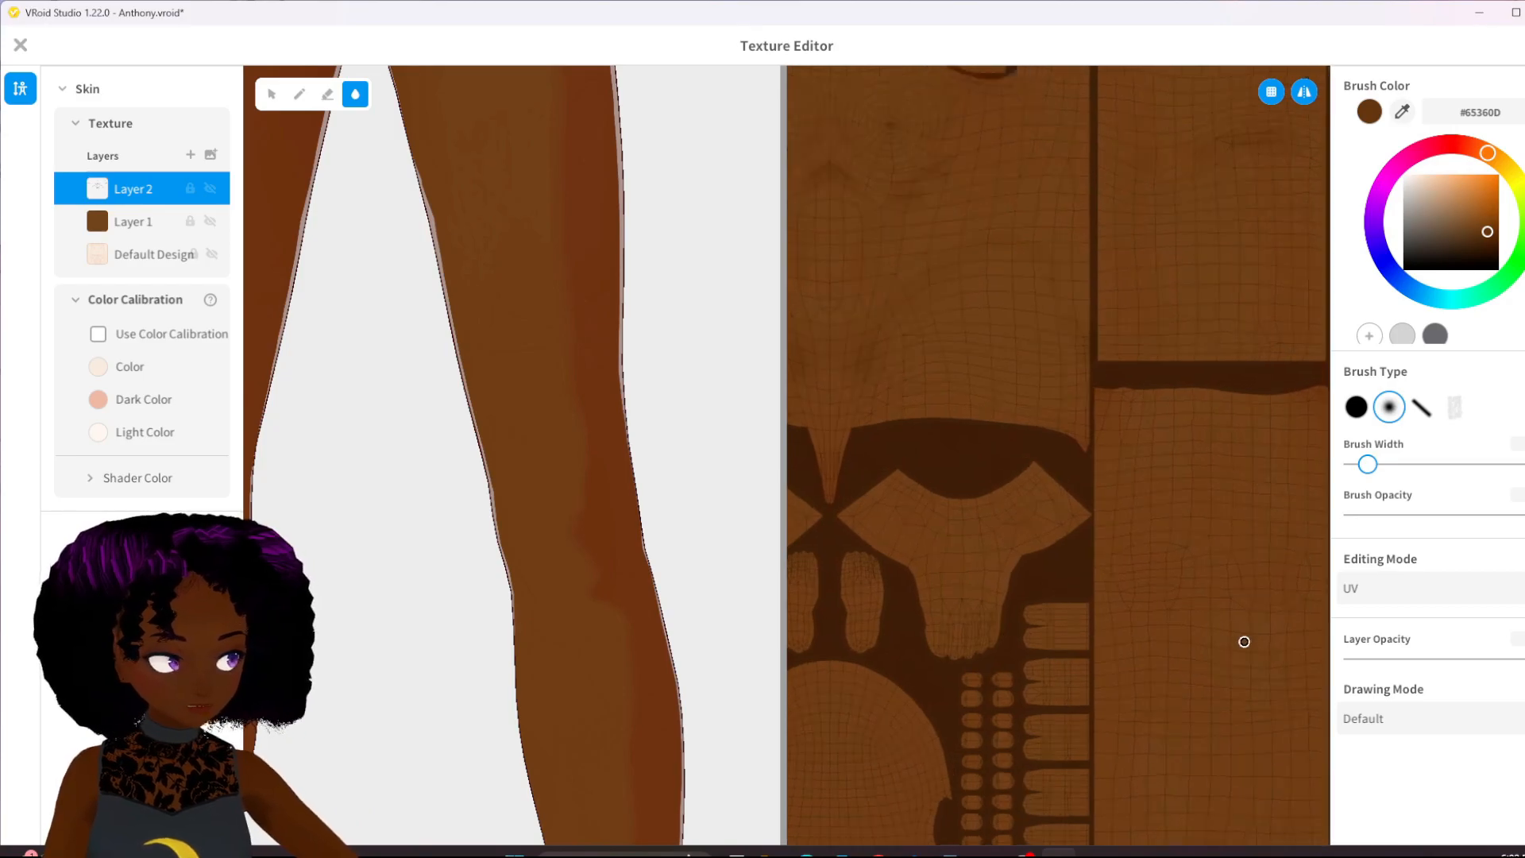
pyautogui.scroll(3, 1226, 664)
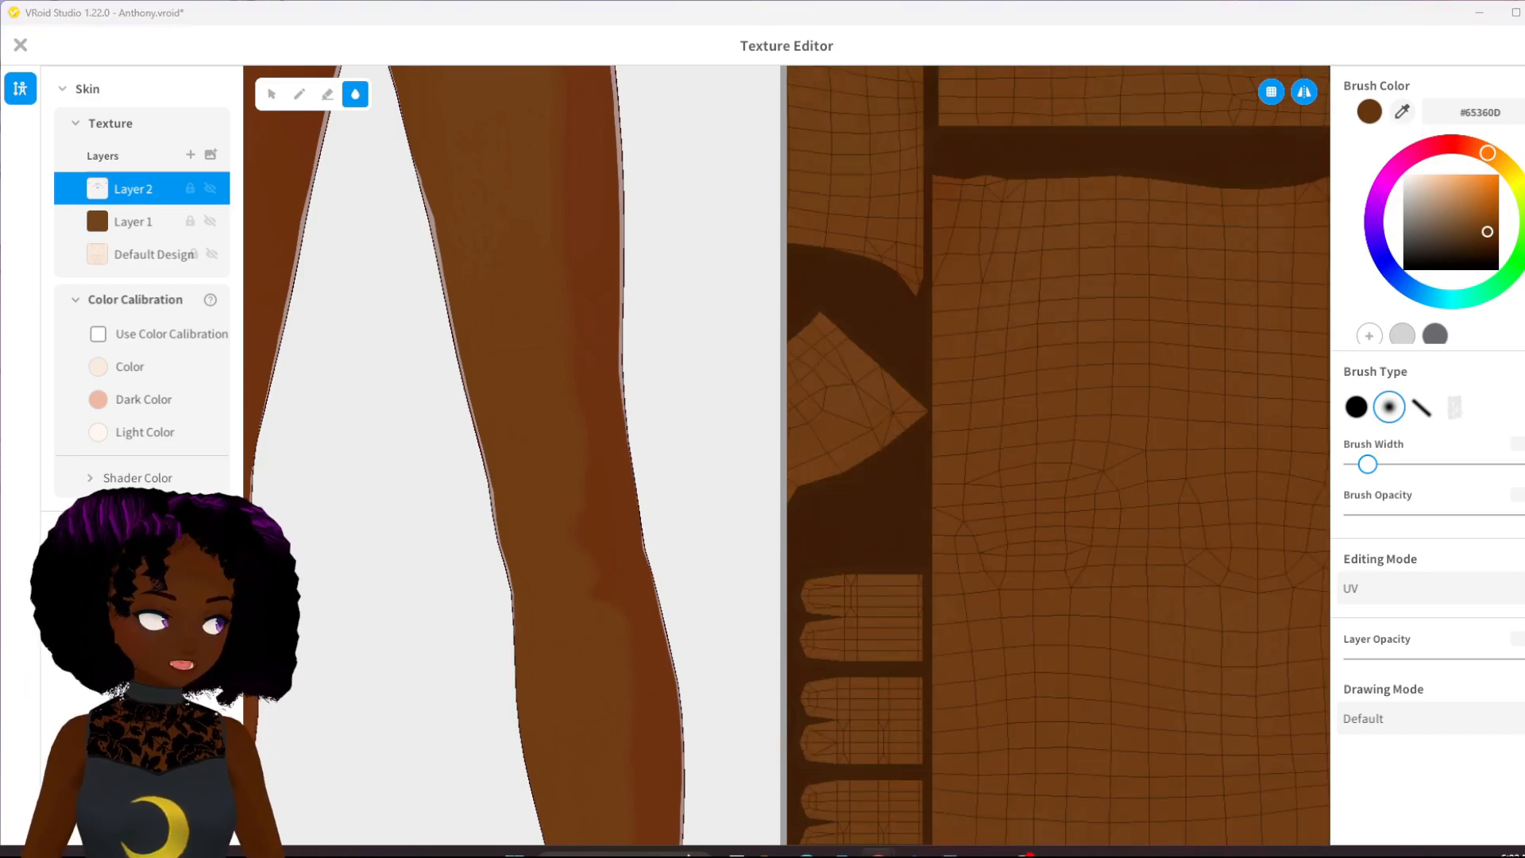
pyautogui.press('p')
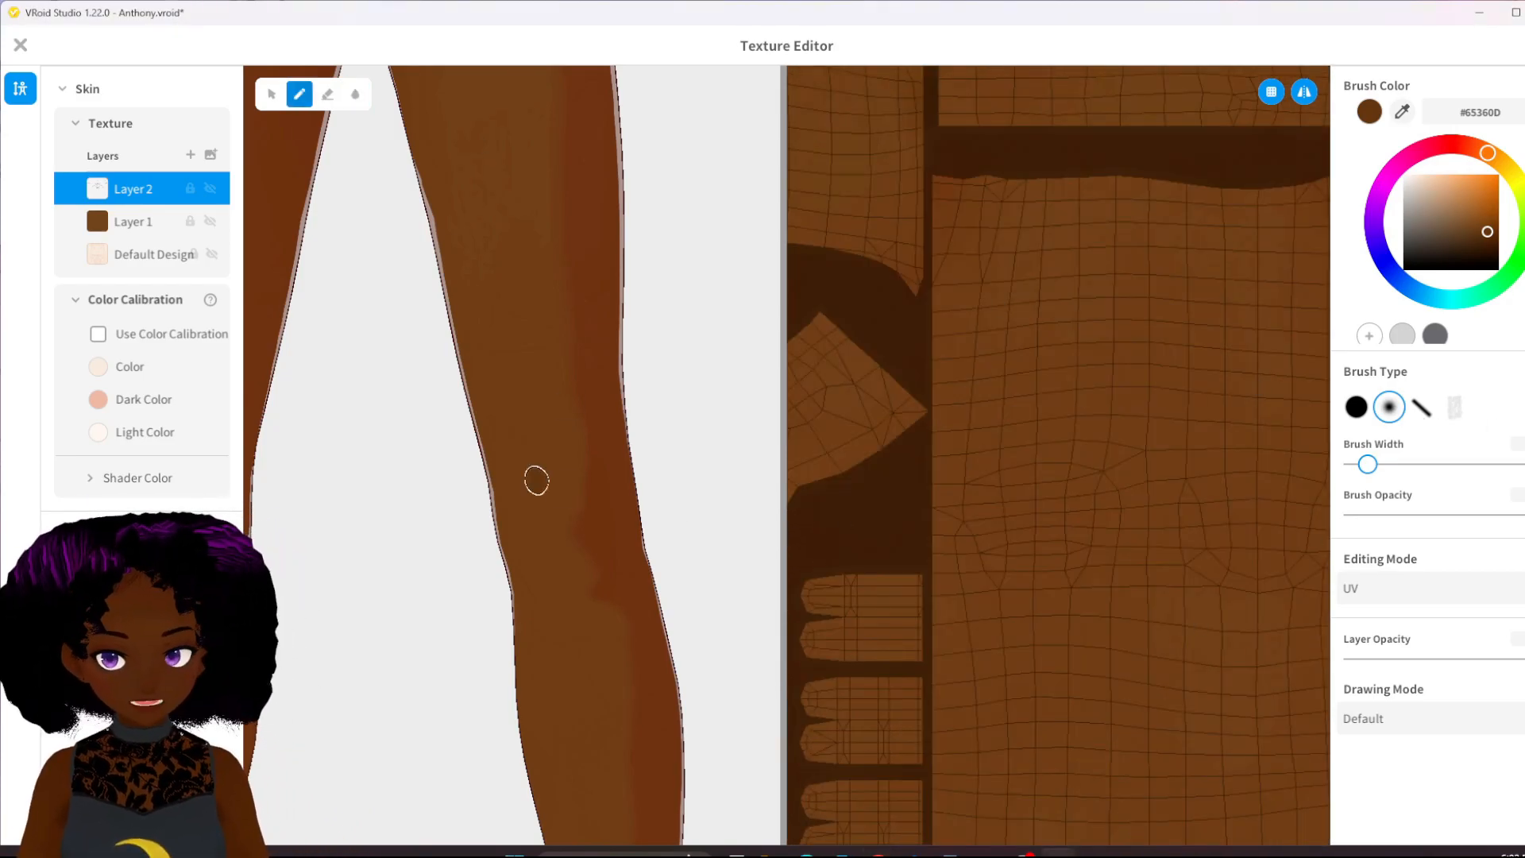
pyautogui.scroll(-2, 545, 453)
pyautogui.scroll(-1, 564, 459)
pyautogui.scroll(5, 582, 453)
pyautogui.moveTo(613, 437); pyautogui.dragTo(607, 548)
pyautogui.moveTo(652, 415)
pyautogui.mouseDown()
pyautogui.moveTo(695, 547)
pyautogui.moveTo(690, 595)
pyautogui.mouseUp()
pyautogui.moveTo(683, 599); pyautogui.dragTo(607, 540)
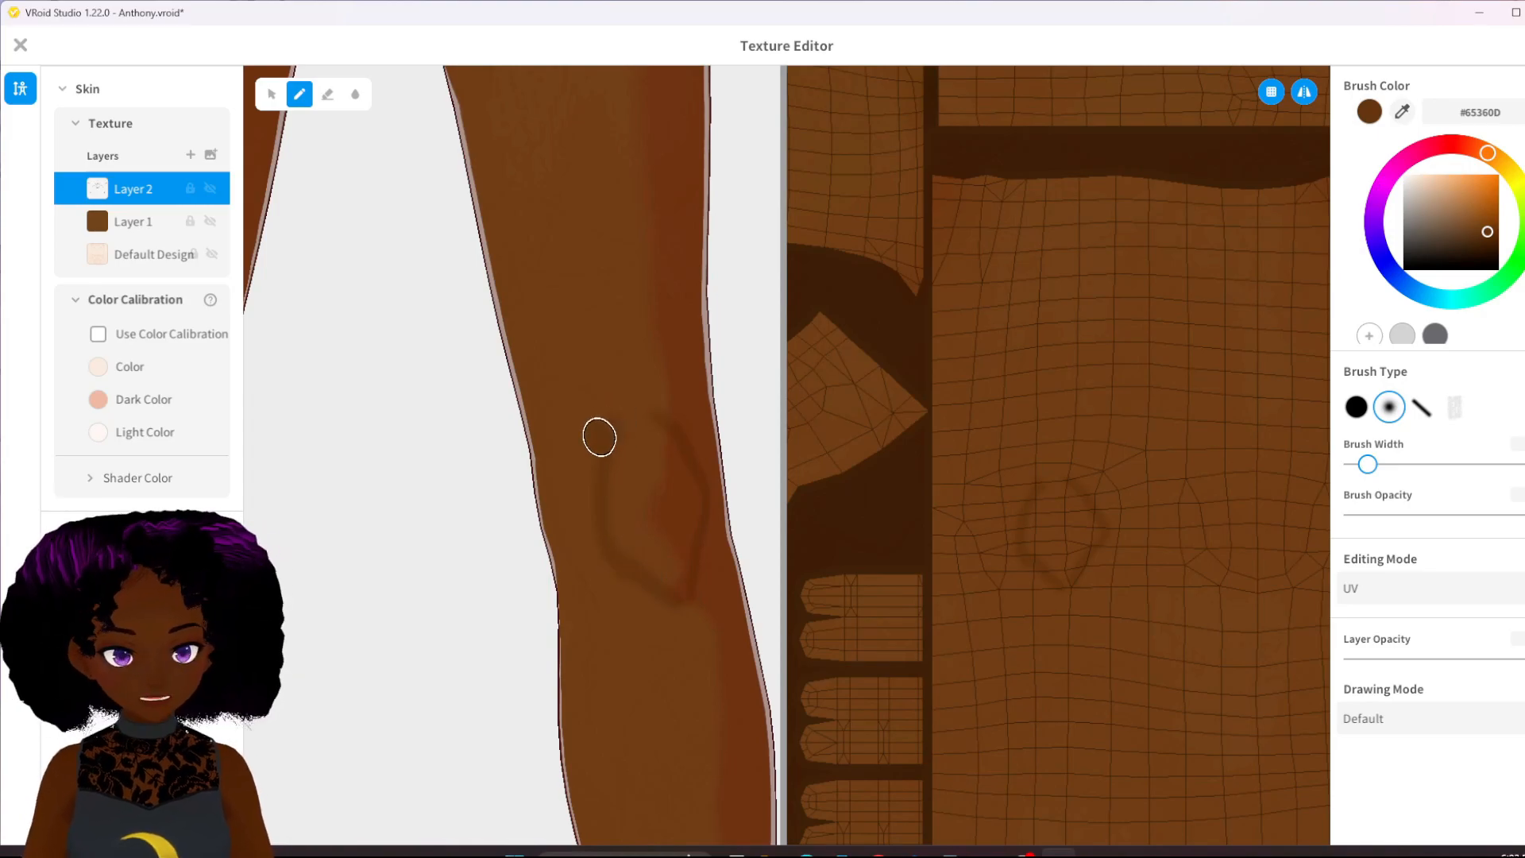
pyautogui.moveTo(556, 450)
pyautogui.mouseDown()
pyautogui.moveTo(610, 395)
pyautogui.moveTo(651, 387)
pyautogui.mouseUp()
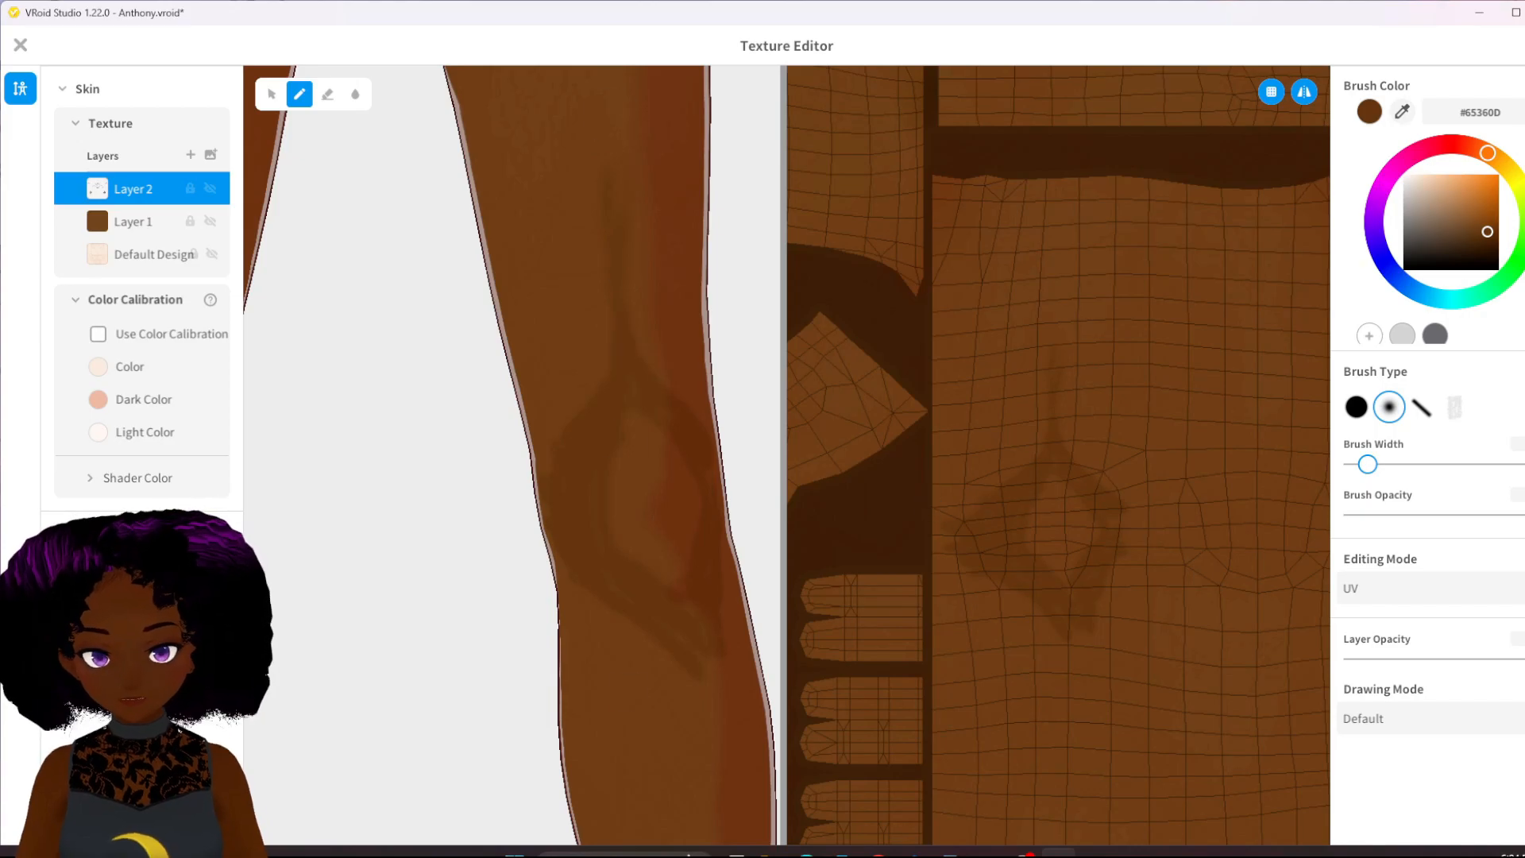
# - Add soft shading to the inner upper thigh and blur it together with the knee shading using a slightly larger brush
pyautogui.scroll(-5, 627, 524)
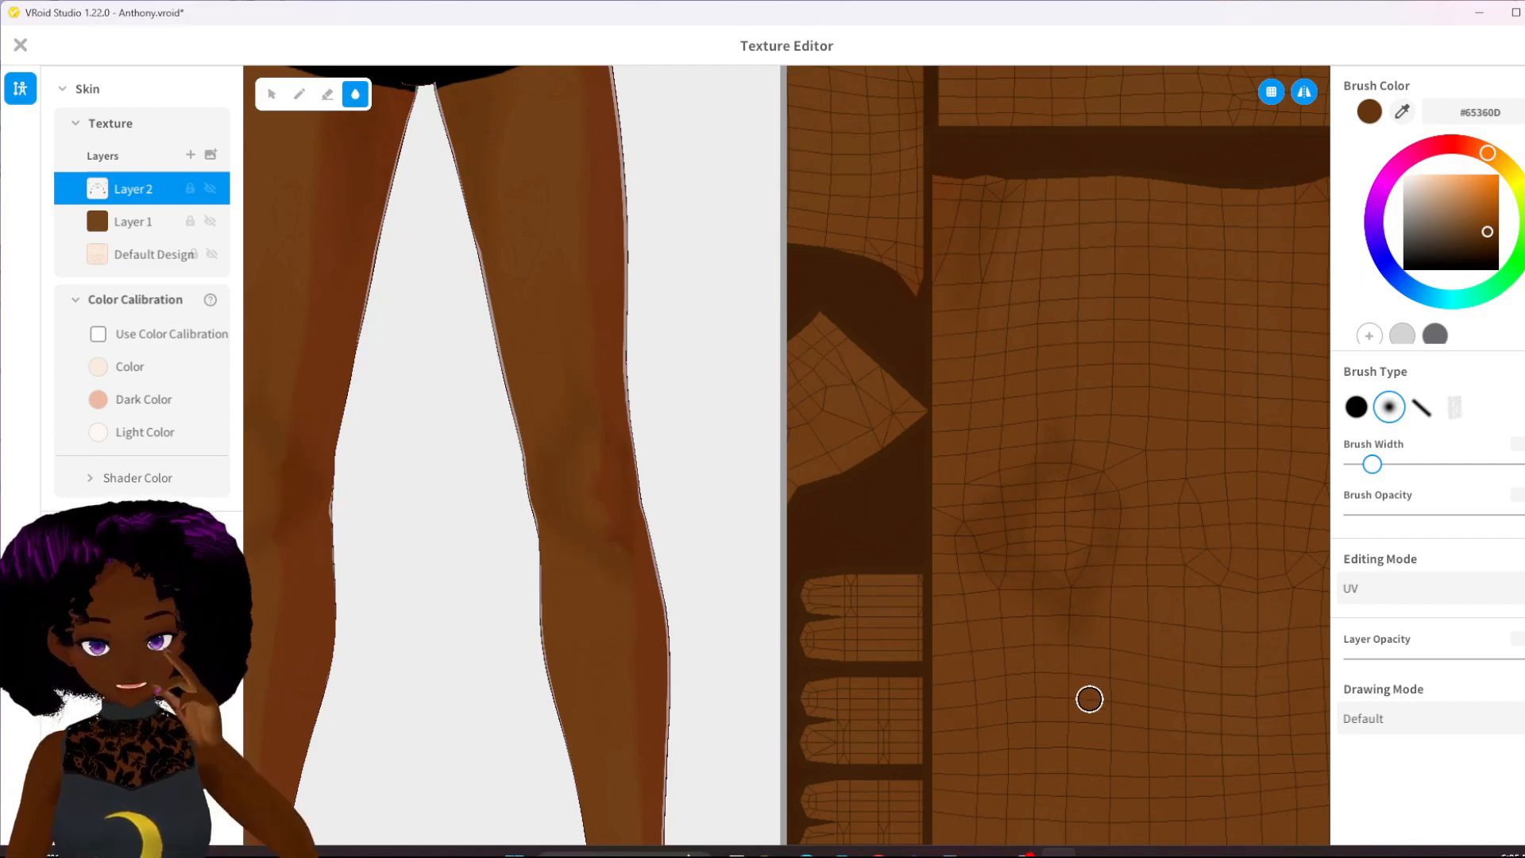
pyautogui.scroll(-5, 660, 624)
pyautogui.scroll(5, 656, 624)
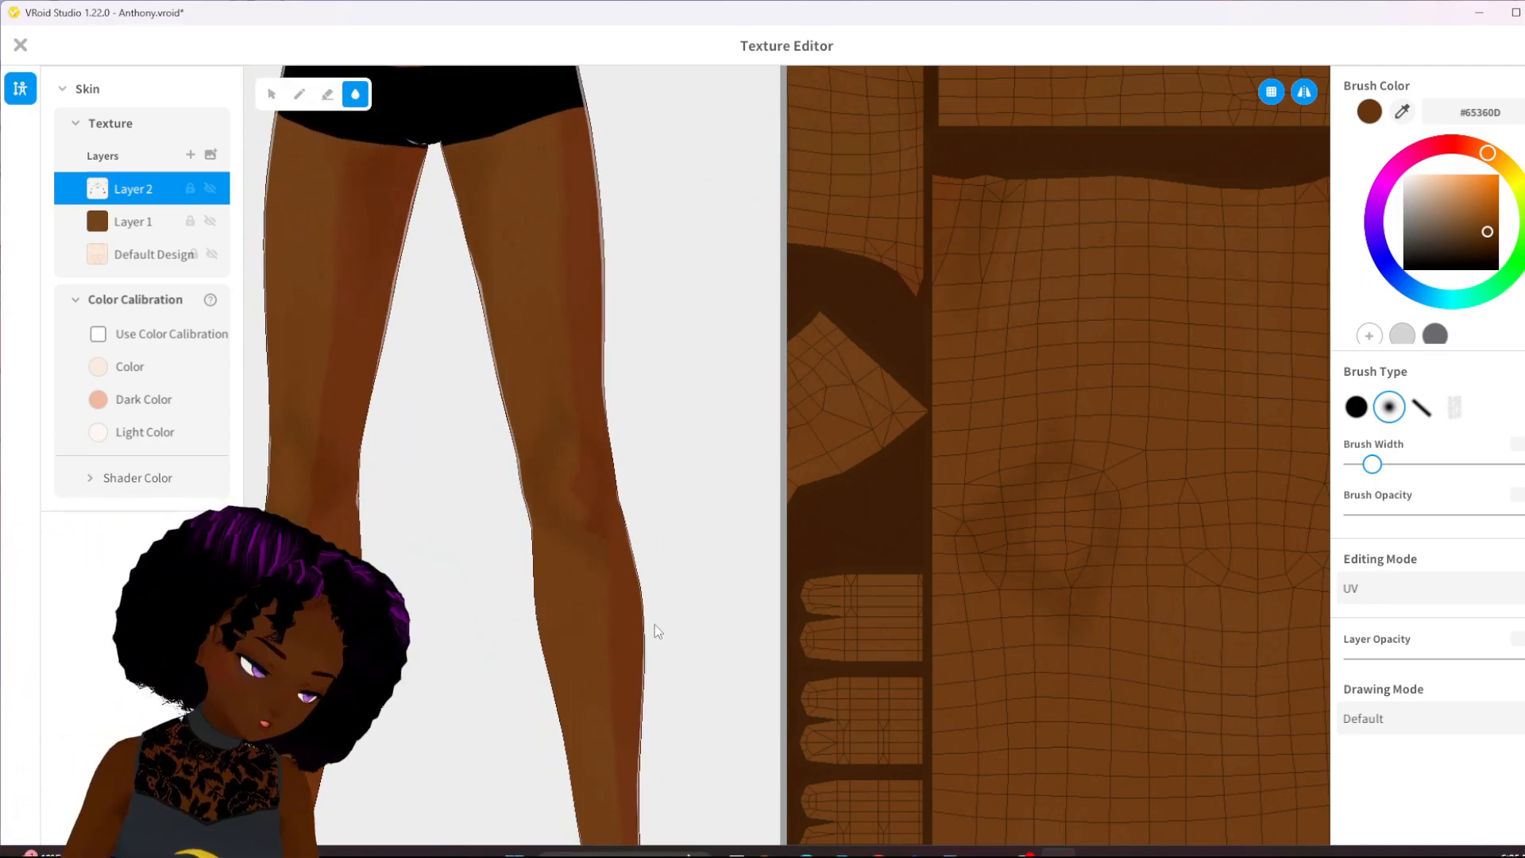
pyautogui.moveTo(721, 512)
pyautogui.mouseDown(button='right')
pyautogui.moveTo(514, 548)
pyautogui.moveTo(715, 518)
pyautogui.mouseUp(button='right')
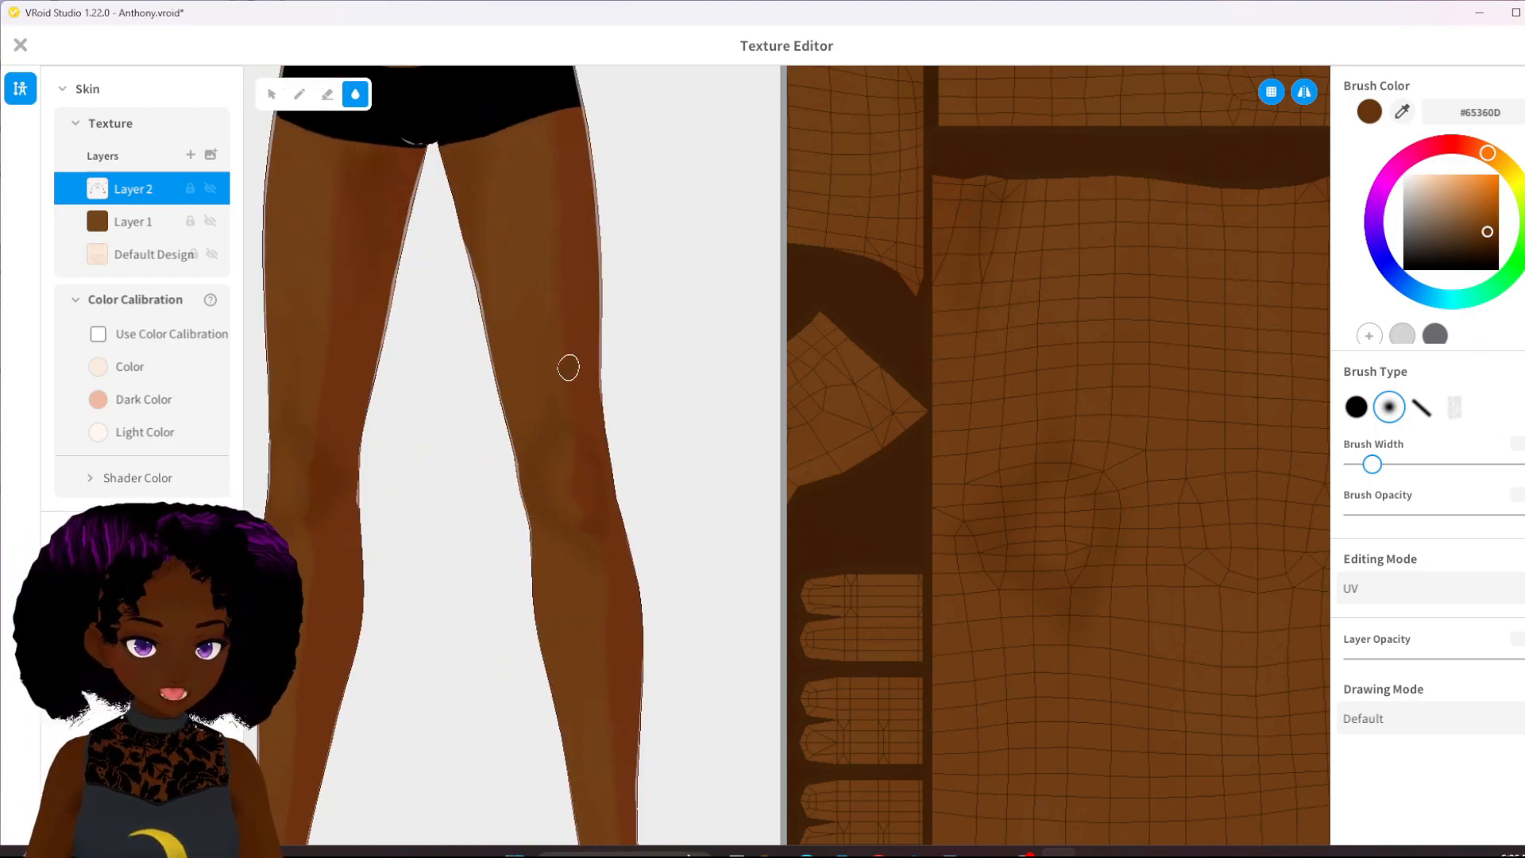
# - Change the brush colour to reddish brown #652B0D and paint accents around the knee and on the inner upper thigh
pyautogui.click(1476, 151)
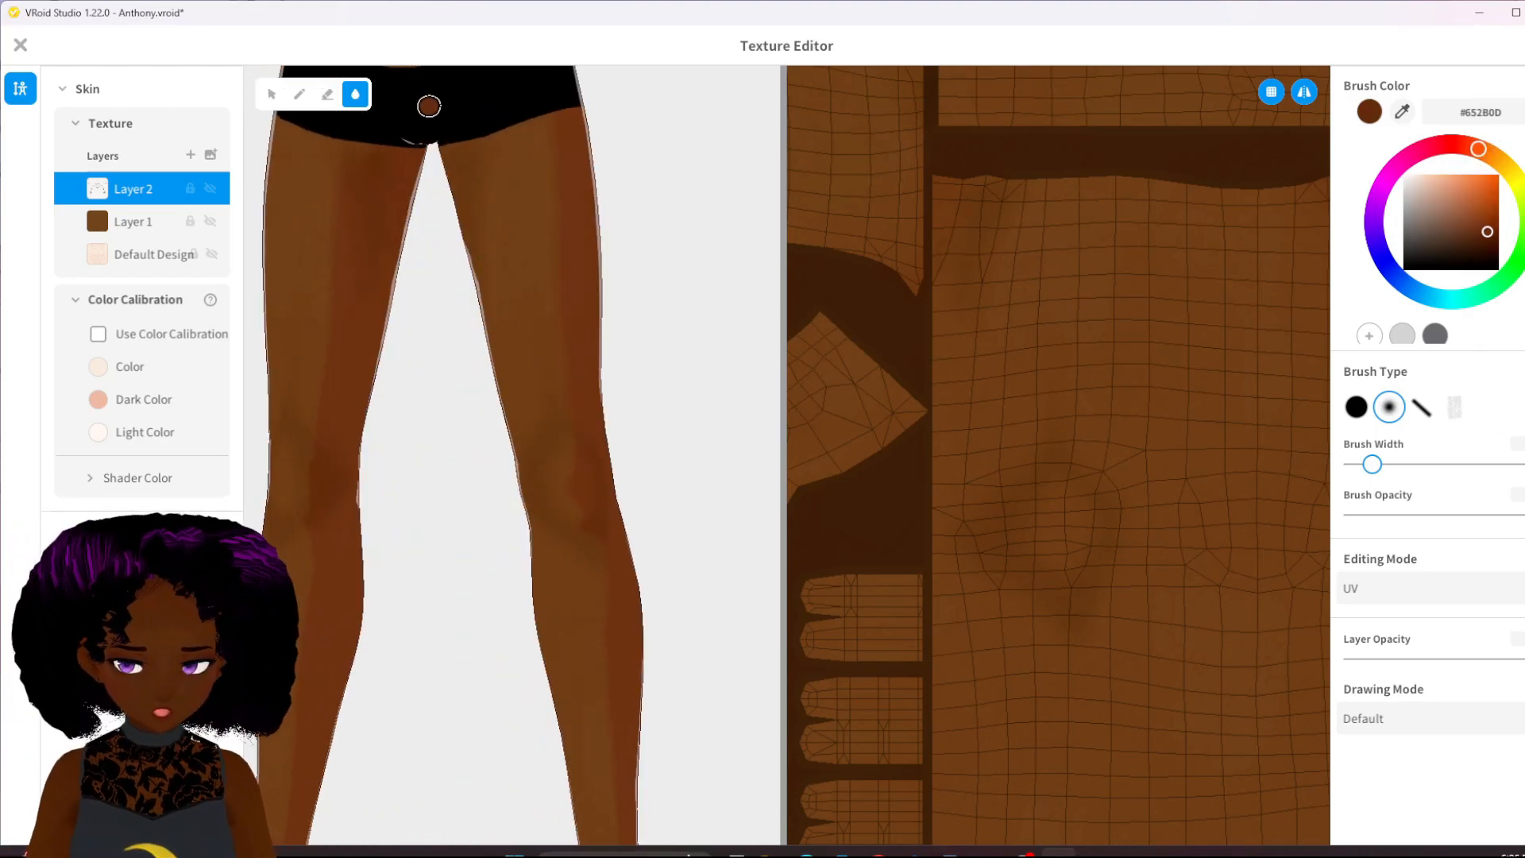
pyautogui.click(299, 94)
pyautogui.moveTo(1014, 490)
pyautogui.mouseDown()
pyautogui.moveTo(1062, 474)
pyautogui.moveTo(1028, 513)
pyautogui.mouseUp()
pyautogui.moveTo(1073, 628)
pyautogui.mouseDown()
pyautogui.moveTo(1039, 533)
pyautogui.moveTo(1063, 445)
pyautogui.mouseUp()
pyautogui.moveTo(998, 189); pyautogui.dragTo(961, 268)
# - Blur the reddish accents around the knee and on the inner upper thigh
pyautogui.click(355, 94)
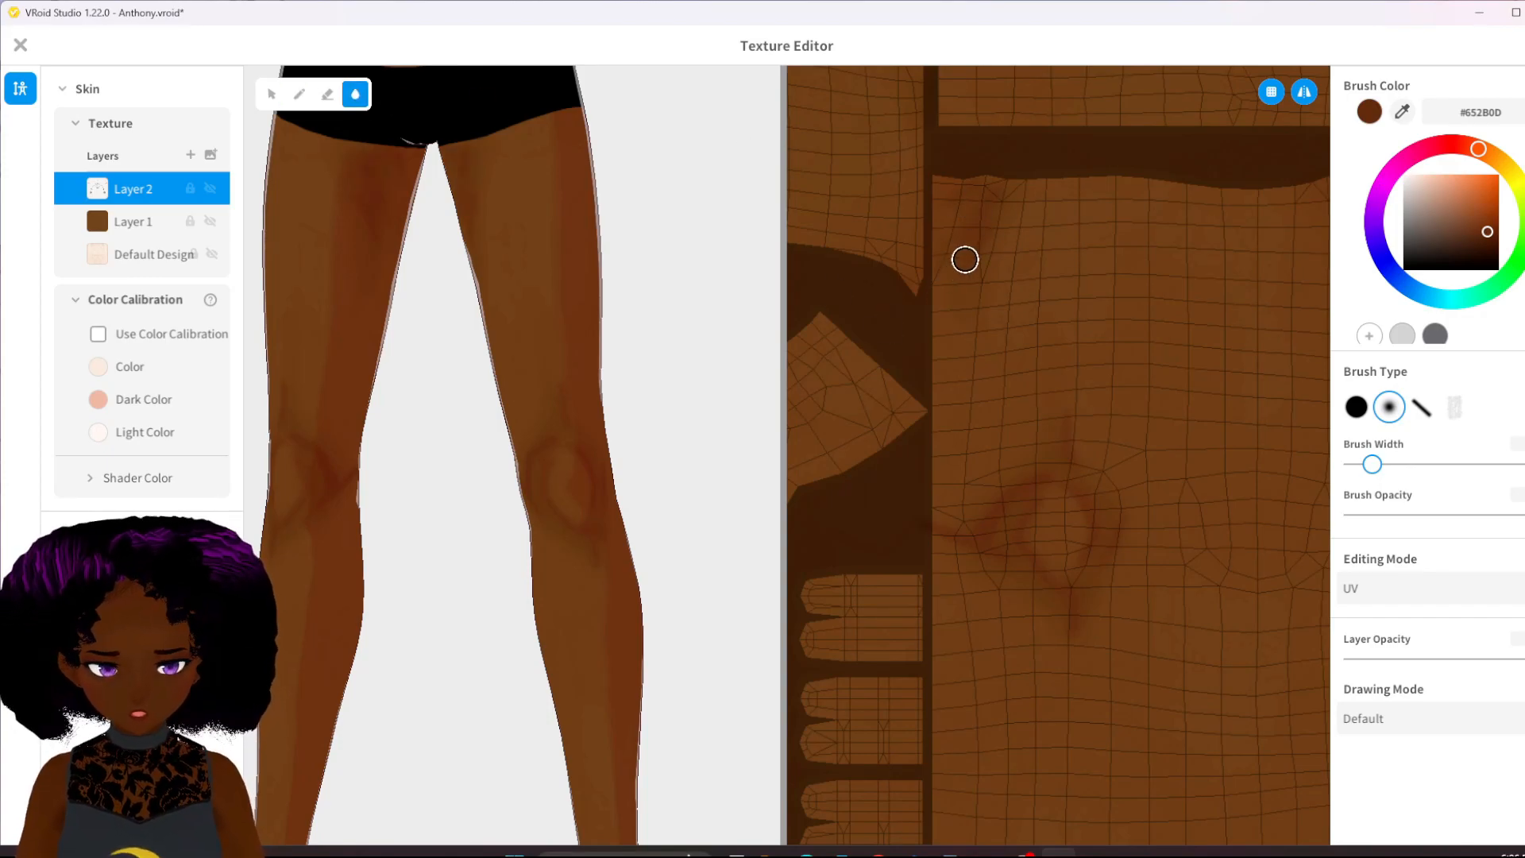
pyautogui.moveTo(1040, 569)
pyautogui.mouseDown()
pyautogui.moveTo(1065, 602)
pyautogui.moveTo(1014, 497)
pyautogui.moveTo(932, 524)
pyautogui.moveTo(1058, 452)
pyautogui.moveTo(1056, 474)
pyautogui.moveTo(1063, 463)
pyautogui.moveTo(1111, 531)
pyautogui.moveTo(1063, 449)
pyautogui.mouseUp()
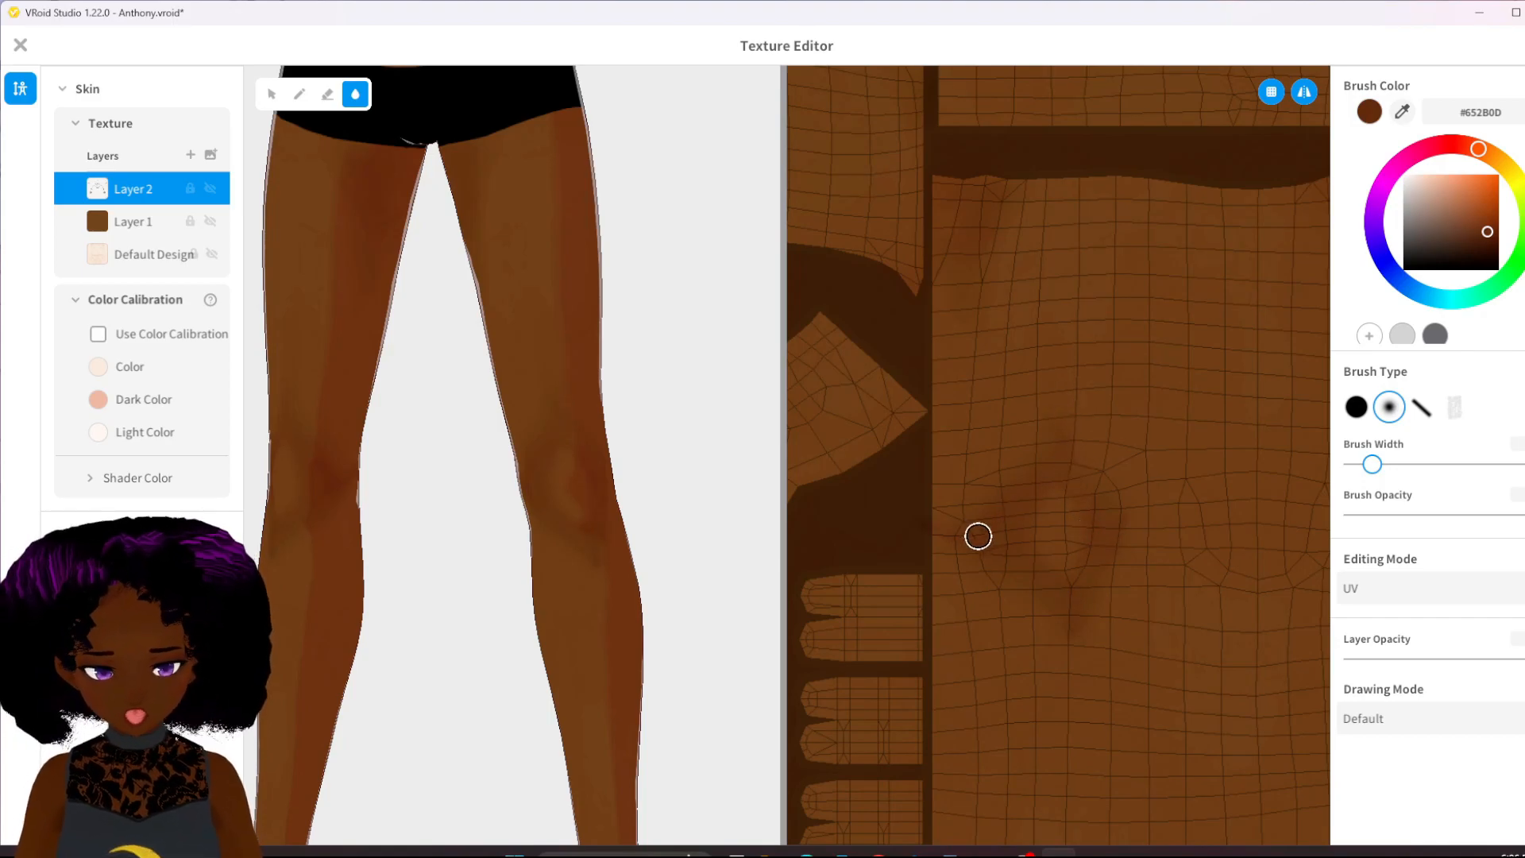
# - Paint mirrored reddish shadows across the back of the knee and an inverted V on the back of the lower calf
pyautogui.scroll(-5, 1070, 428)
pyautogui.scroll(5, 623, 528)
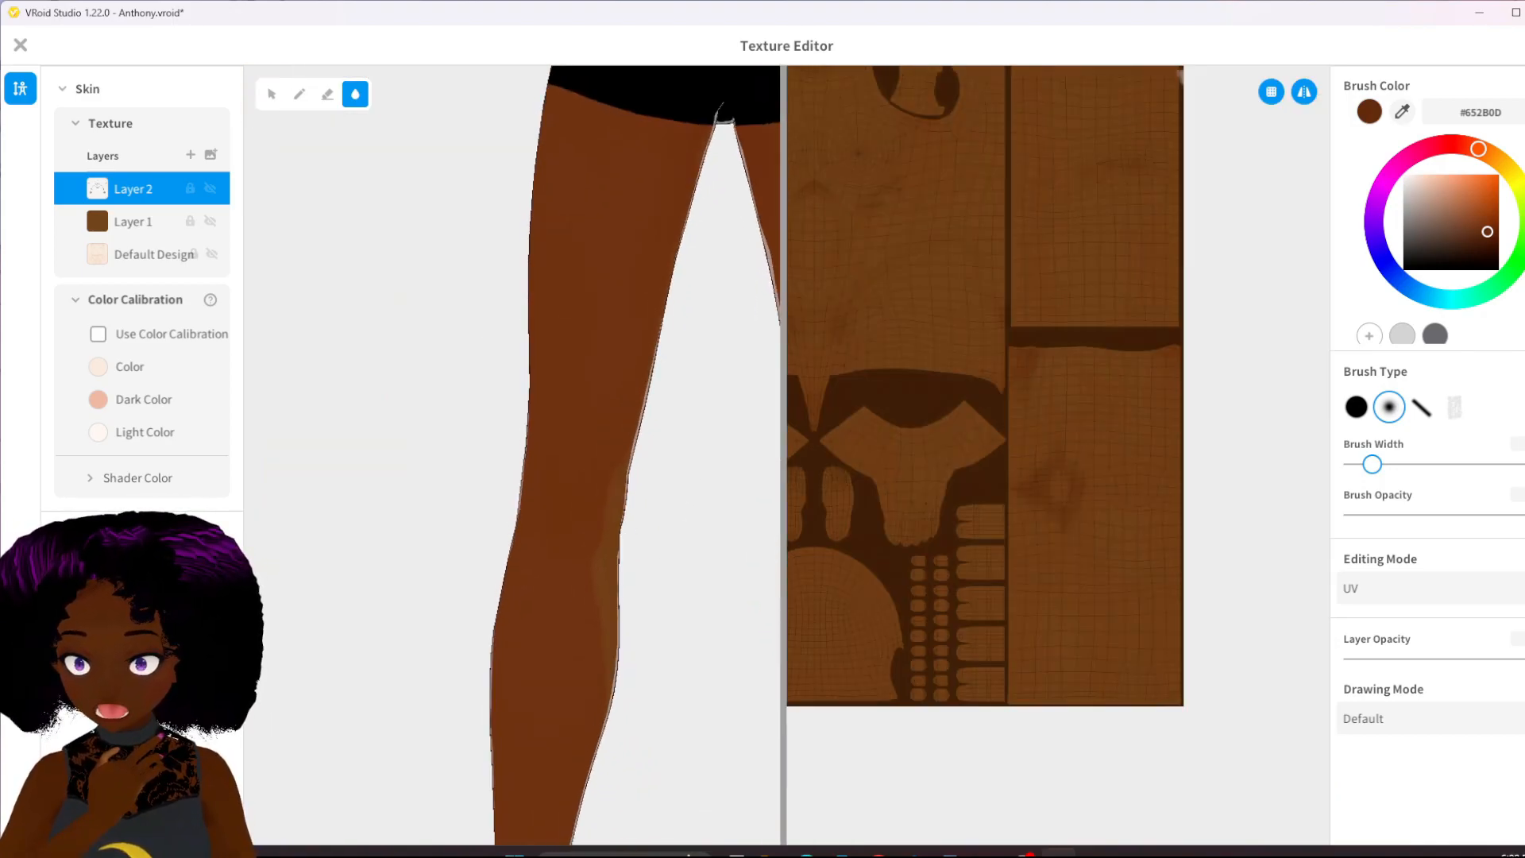
pyautogui.press('p')
pyautogui.moveTo(530, 556); pyautogui.dragTo(655, 563)
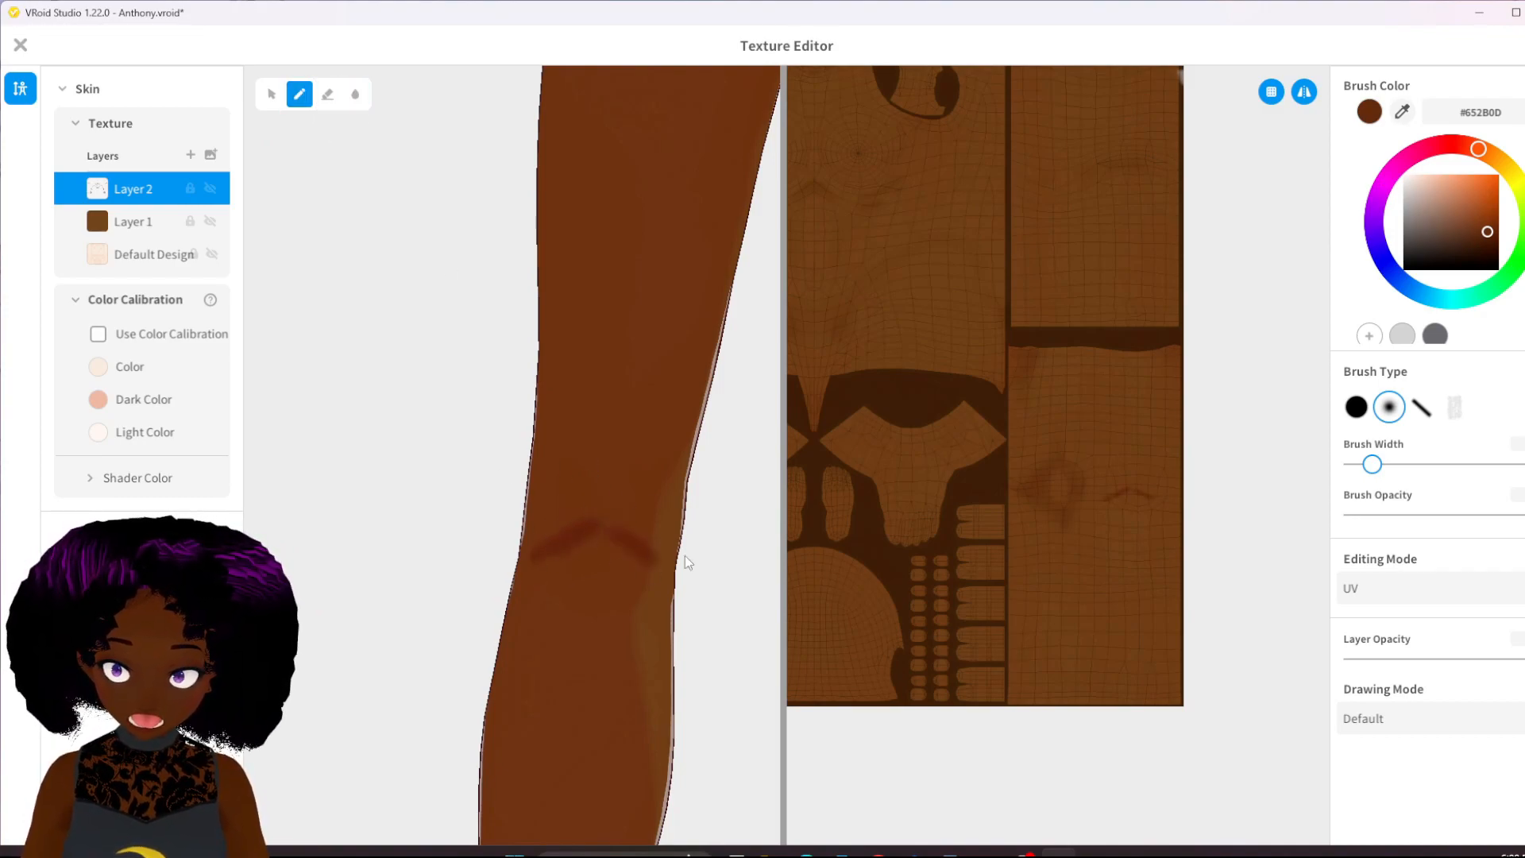
pyautogui.moveTo(529, 585); pyautogui.dragTo(589, 527)
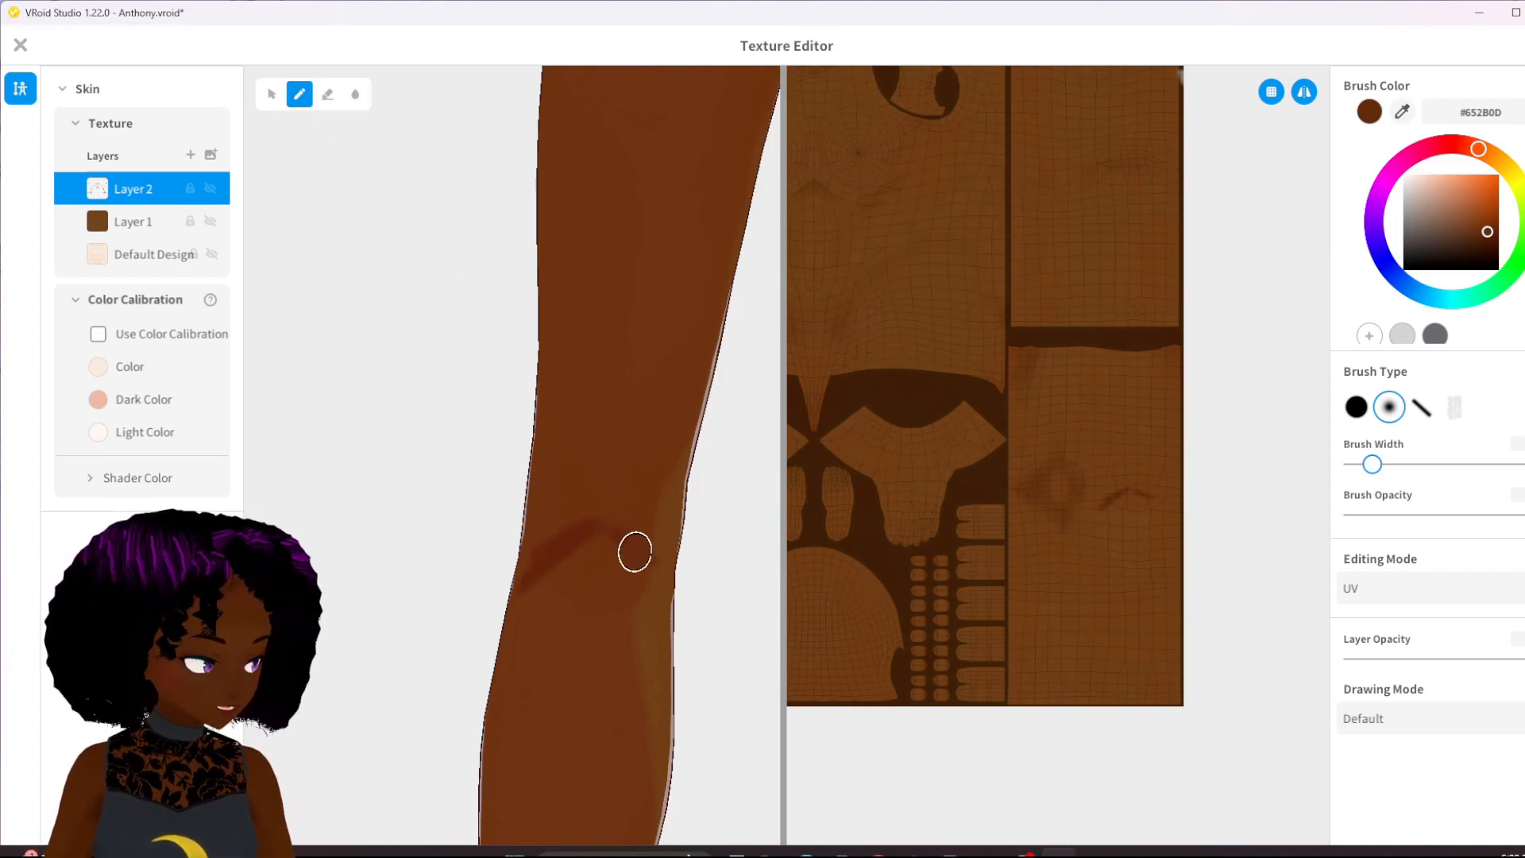
pyautogui.moveTo(622, 628); pyautogui.dragTo(600, 215, button='middle')
pyautogui.moveTo(561, 427)
pyautogui.mouseDown()
pyautogui.moveTo(497, 479)
pyautogui.moveTo(551, 474)
pyautogui.moveTo(496, 522)
pyautogui.mouseUp()
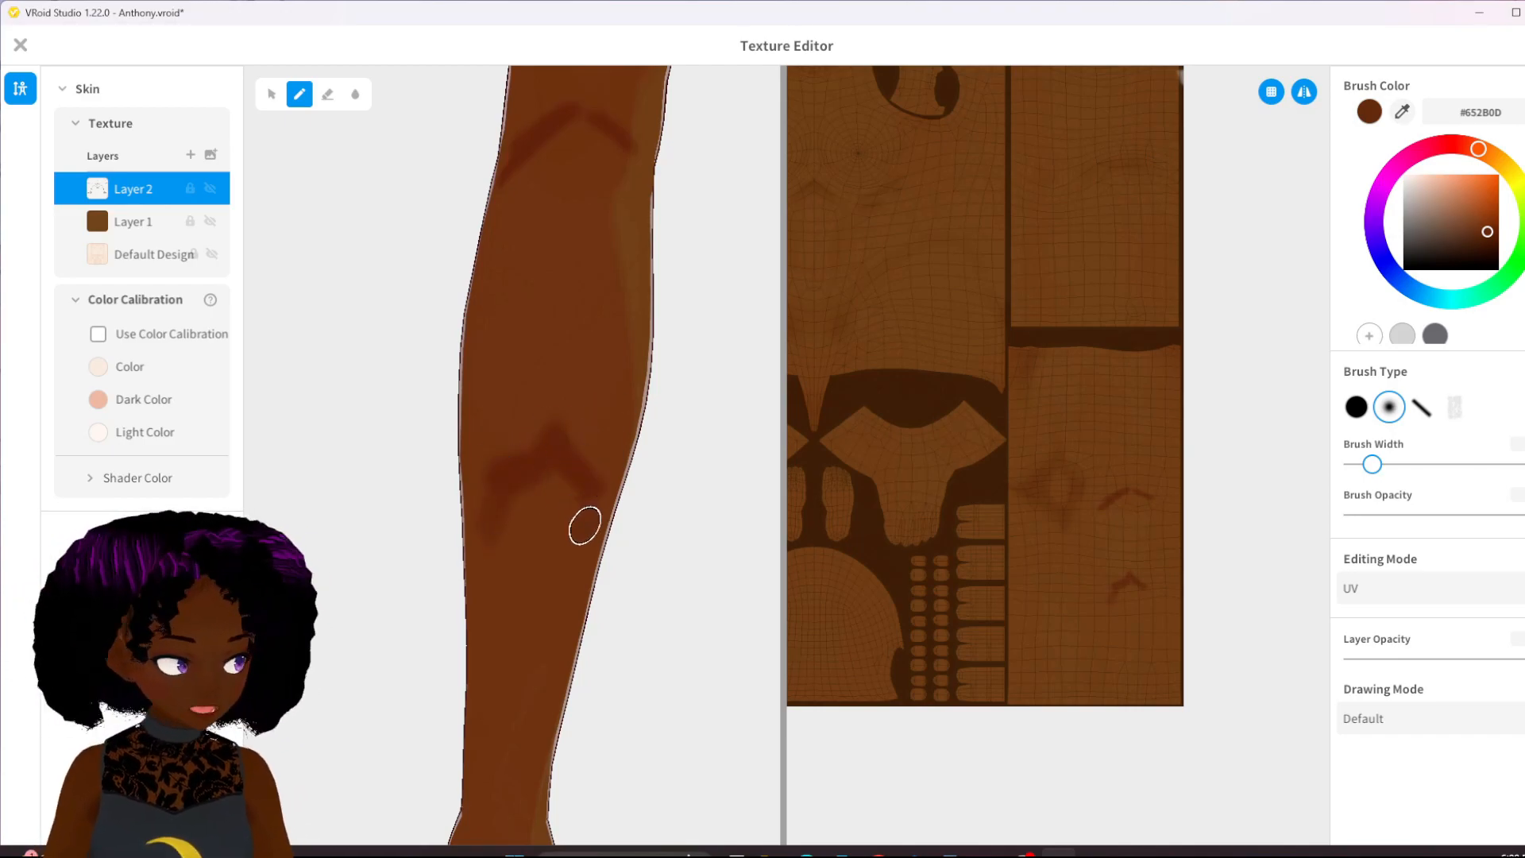
# - Add a second crossing stroke to strengthen the crease shading behind the knee
pyautogui.scroll(-4, 582, 500)
pyautogui.moveTo(524, 589); pyautogui.dragTo(589, 501, button='right')
pyautogui.moveTo(636, 240); pyautogui.dragTo(574, 229, button='right')
pyautogui.moveTo(573, 214); pyautogui.dragTo(548, 344, button='middle')
pyautogui.scroll(4, 548, 344)
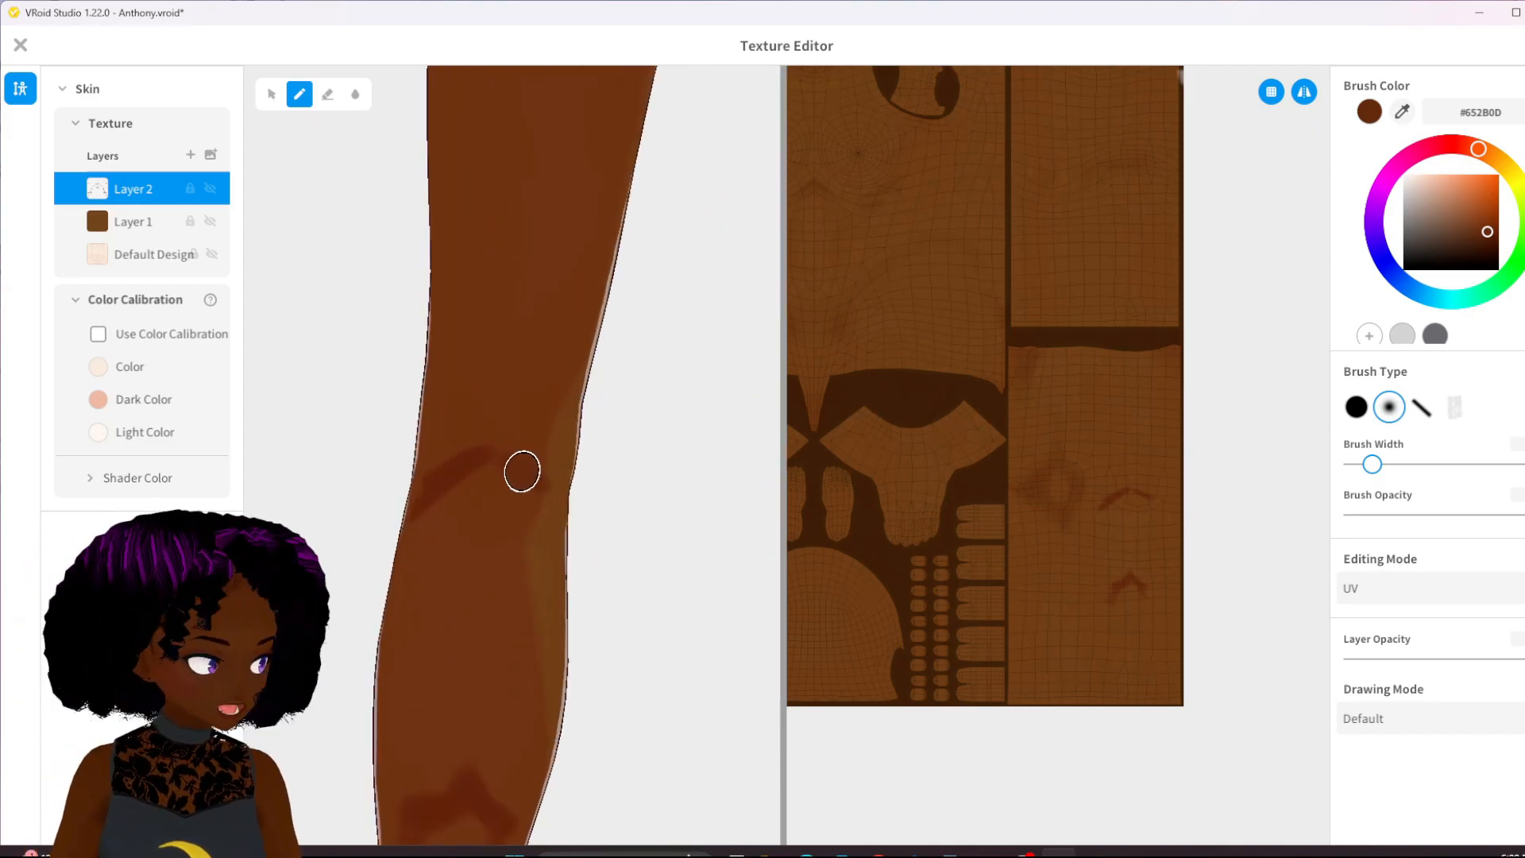
pyautogui.moveTo(531, 493); pyautogui.dragTo(487, 402)
pyautogui.moveTo(404, 495); pyautogui.dragTo(340, 493, button='right')
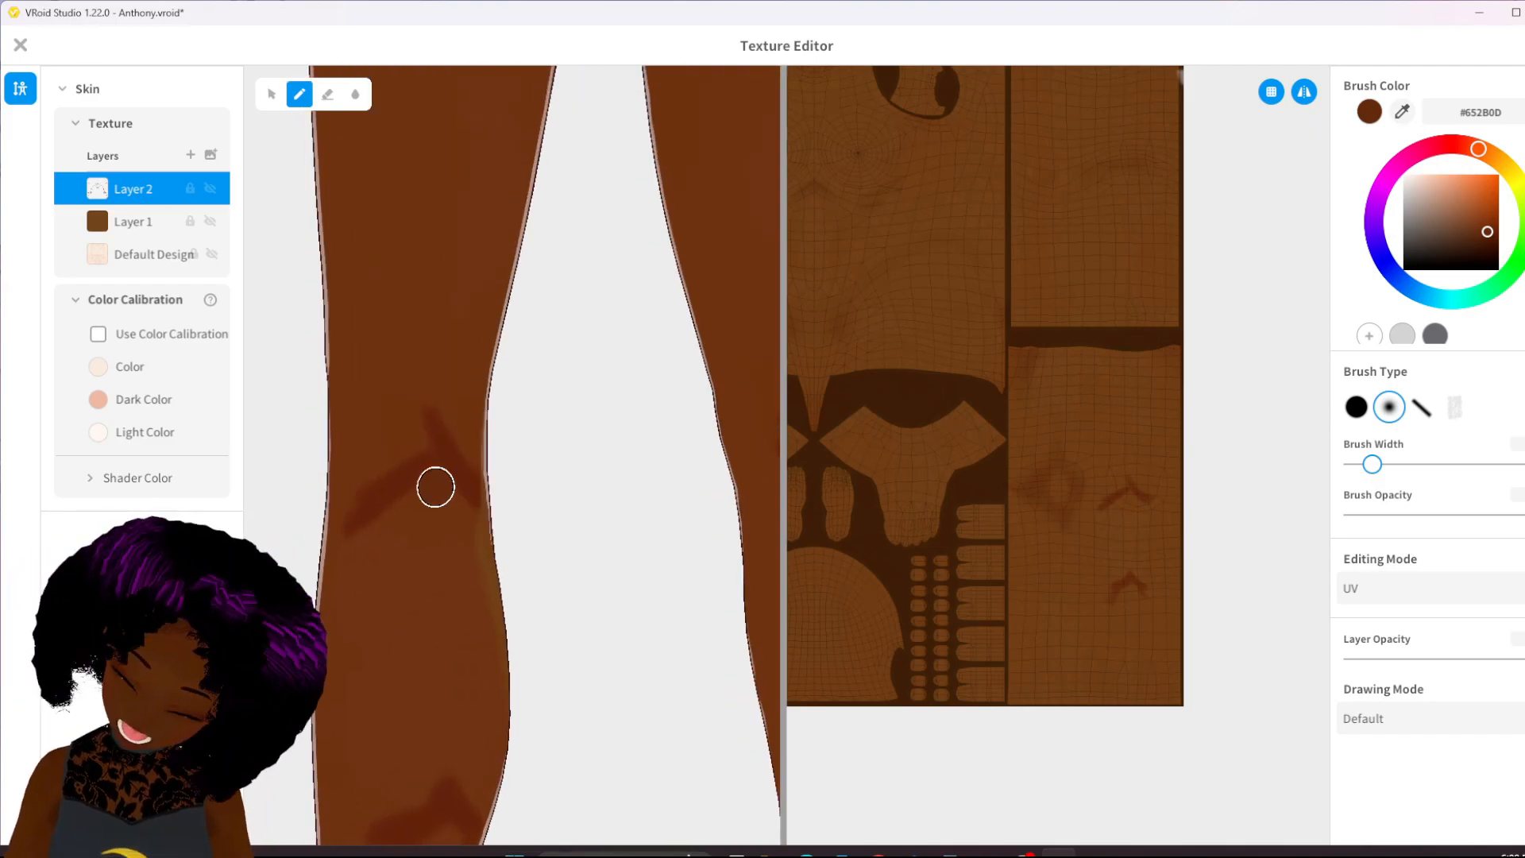
# - Blur the shading behind the knees and on the back of the calves
pyautogui.moveTo(398, 654); pyautogui.dragTo(378, 598, button='middle')
pyautogui.moveTo(377, 599); pyautogui.dragTo(475, 599, button='right')
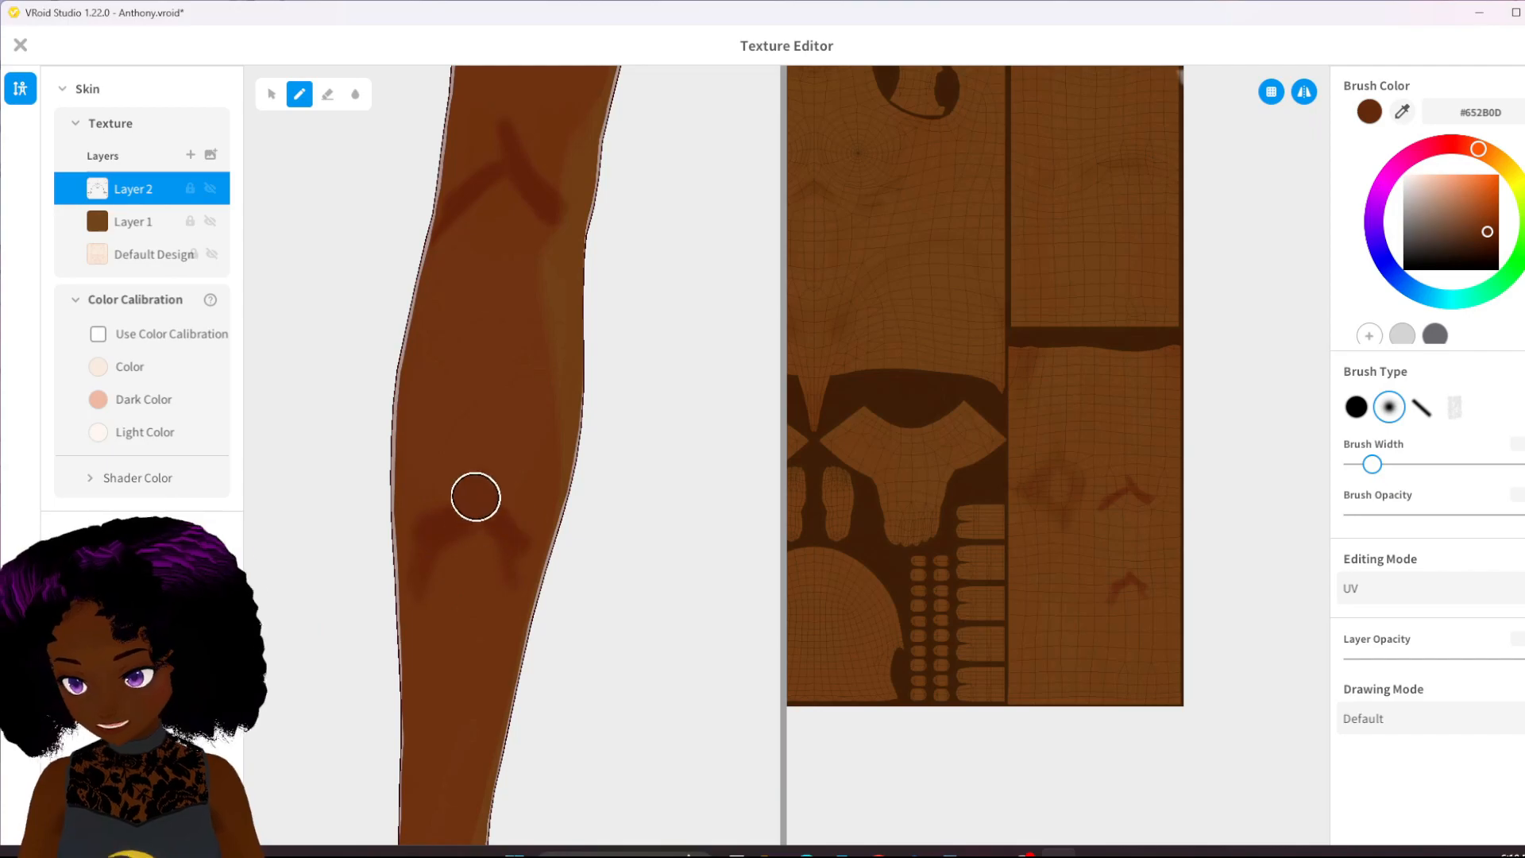
pyautogui.scroll(-5, 585, 317)
pyautogui.moveTo(520, 348); pyautogui.dragTo(527, 453, button='middle')
pyautogui.click(355, 93)
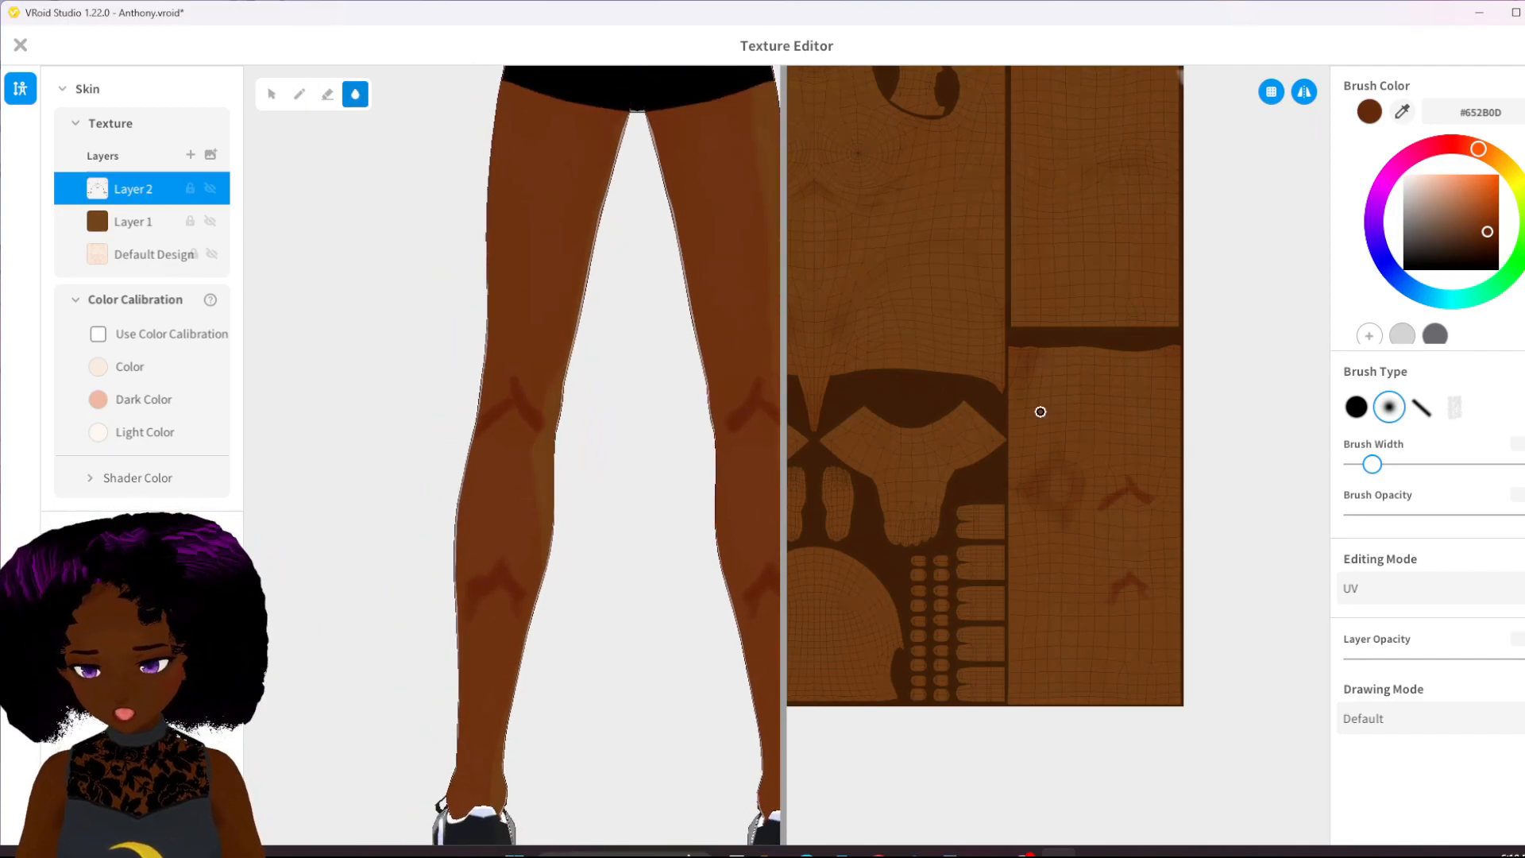
pyautogui.scroll(6, 1173, 524)
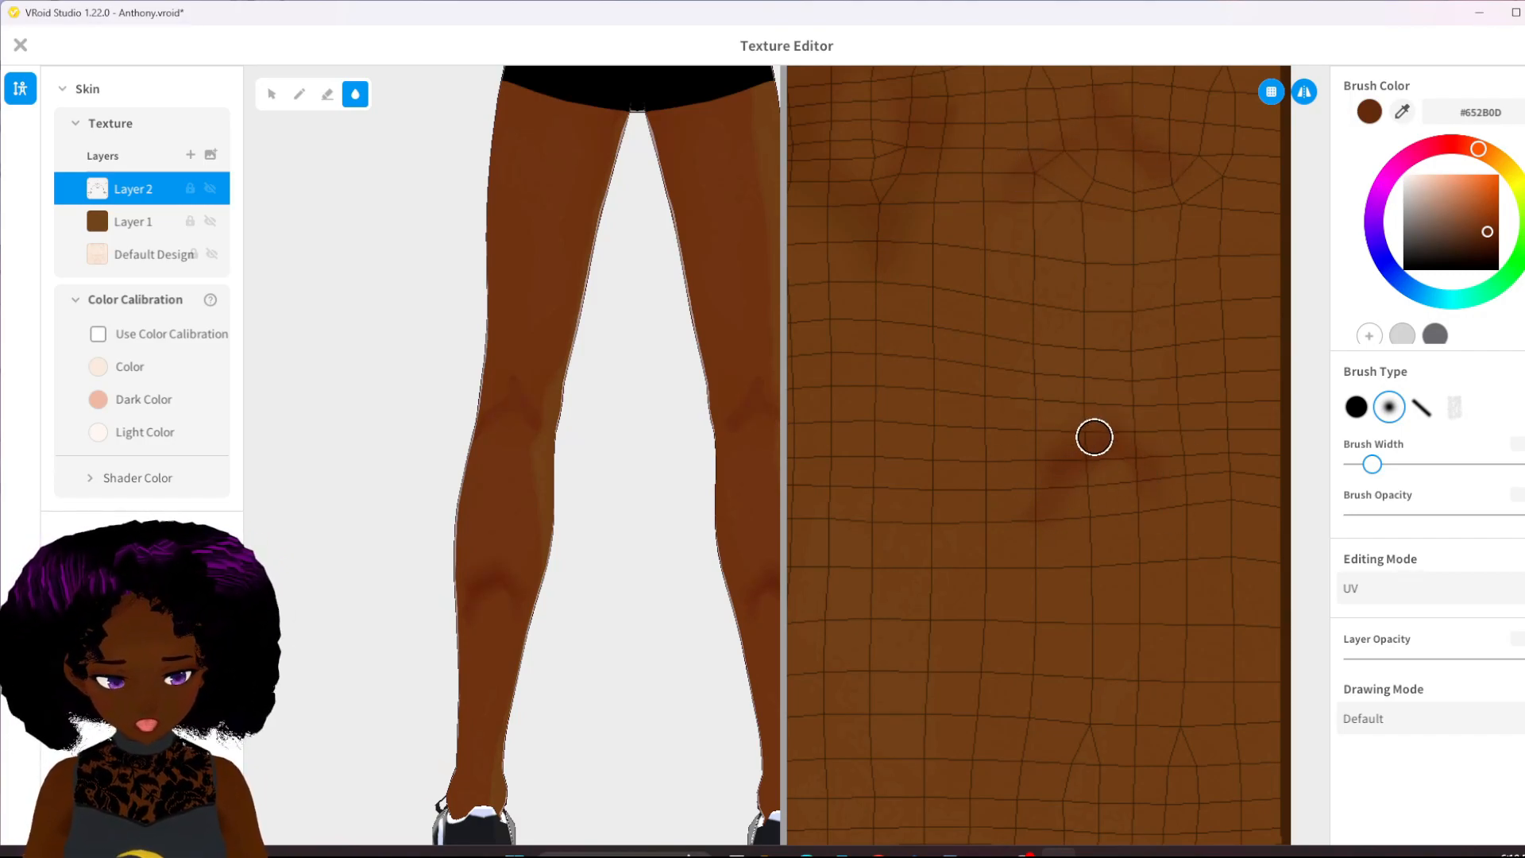
# - Paint a small curved reddish shadow on the side of the calf and blur it into the skin
pyautogui.moveTo(690, 548); pyautogui.dragTo(573, 573, button='right')
pyautogui.click(300, 94)
pyautogui.moveTo(612, 598); pyautogui.dragTo(618, 590)
pyautogui.moveTo(725, 315); pyautogui.dragTo(616, 442, button='right')
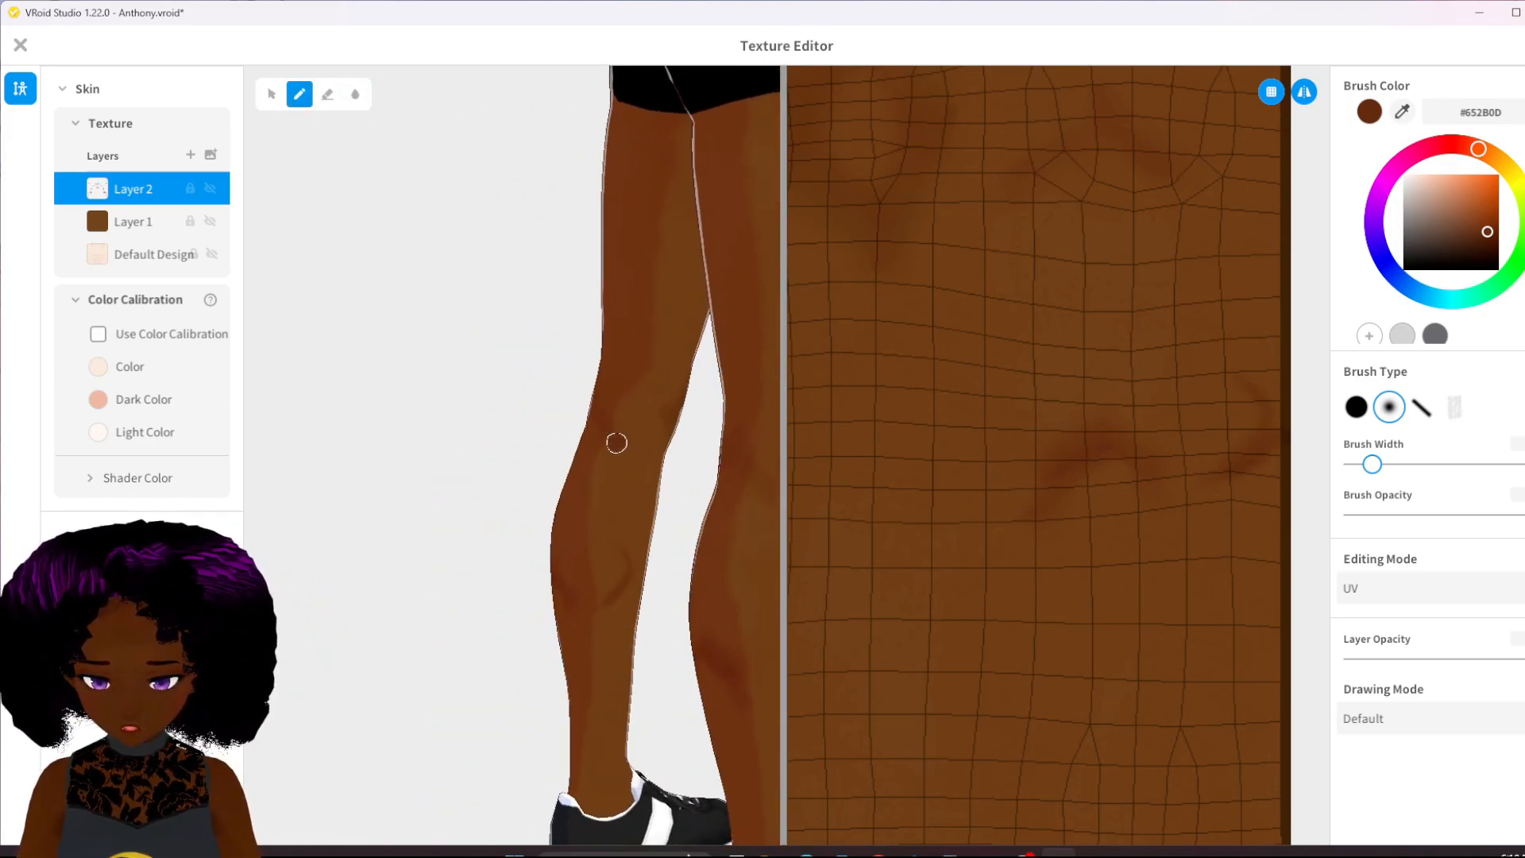
pyautogui.click(355, 94)
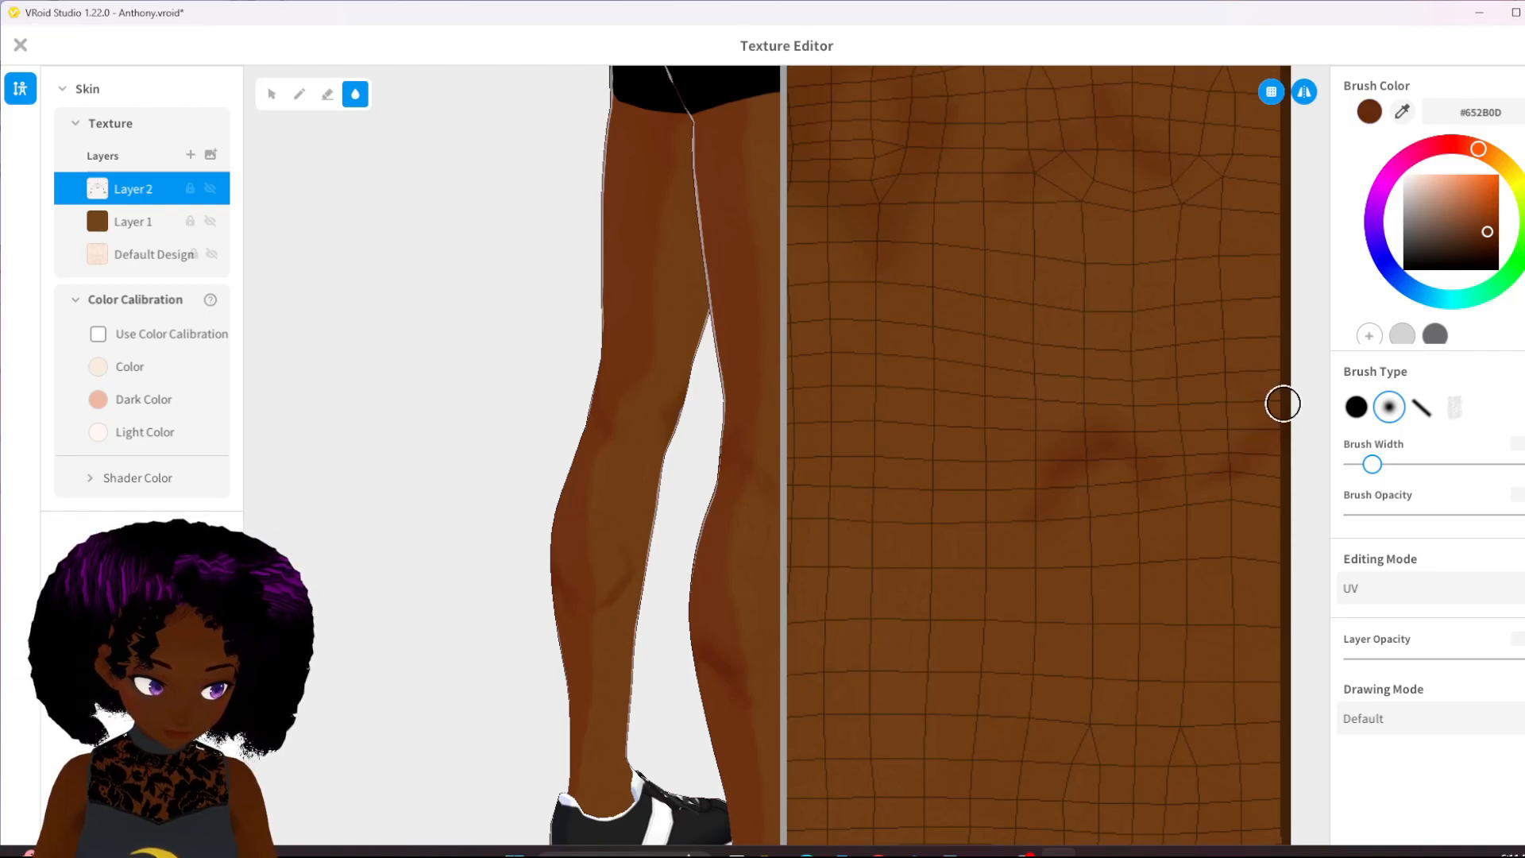
# - Add a separate Layer 3 for highlights and sample the light brown highlight colour from the bridge of the nose
pyautogui.moveTo(623, 562); pyautogui.dragTo(848, 467, button='right')
pyautogui.click(300, 94)
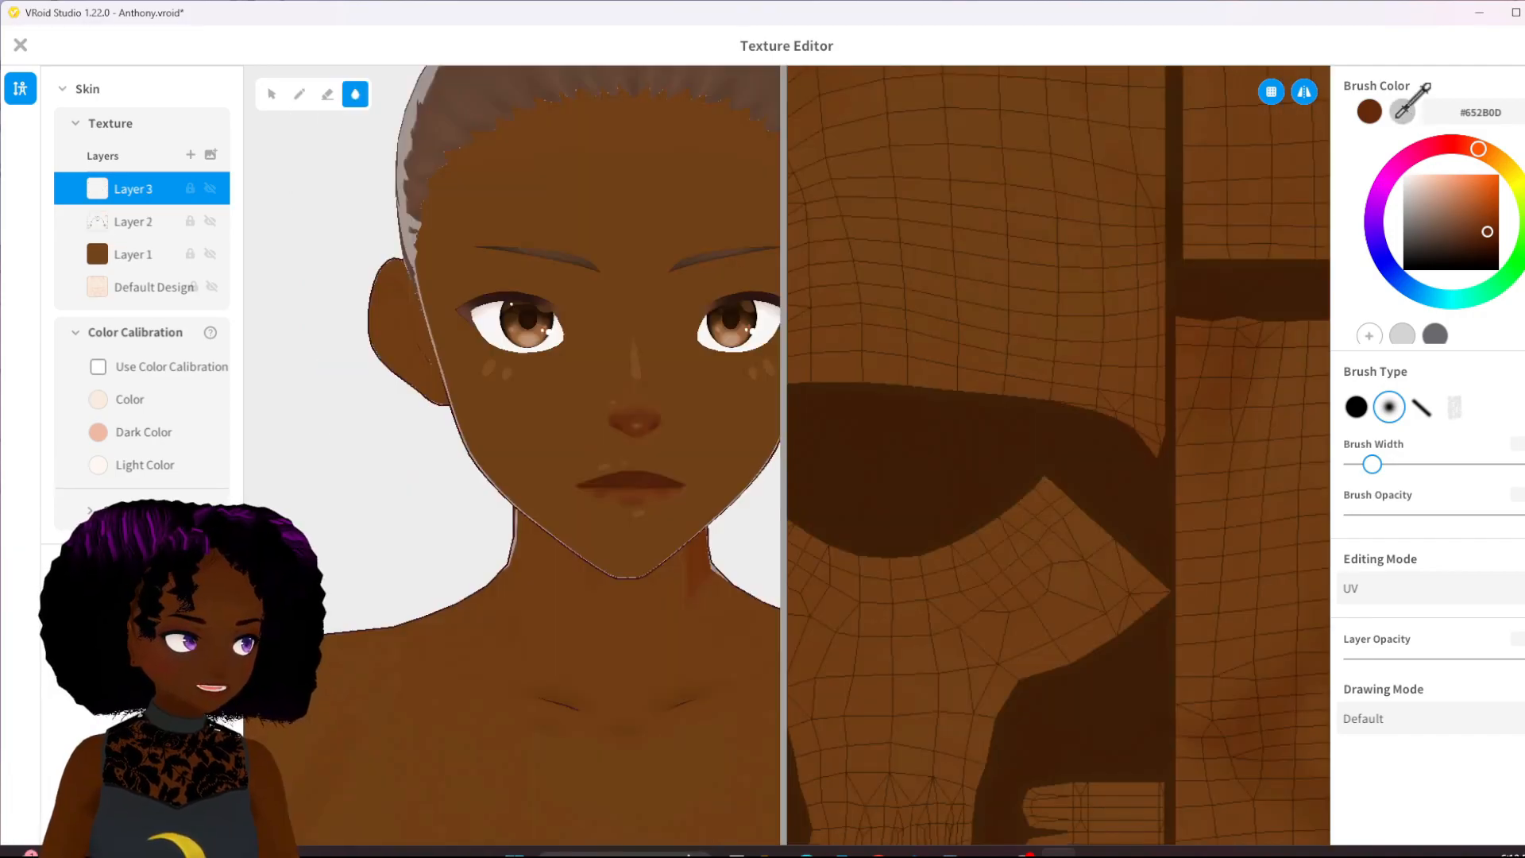
pyautogui.click(1401, 111)
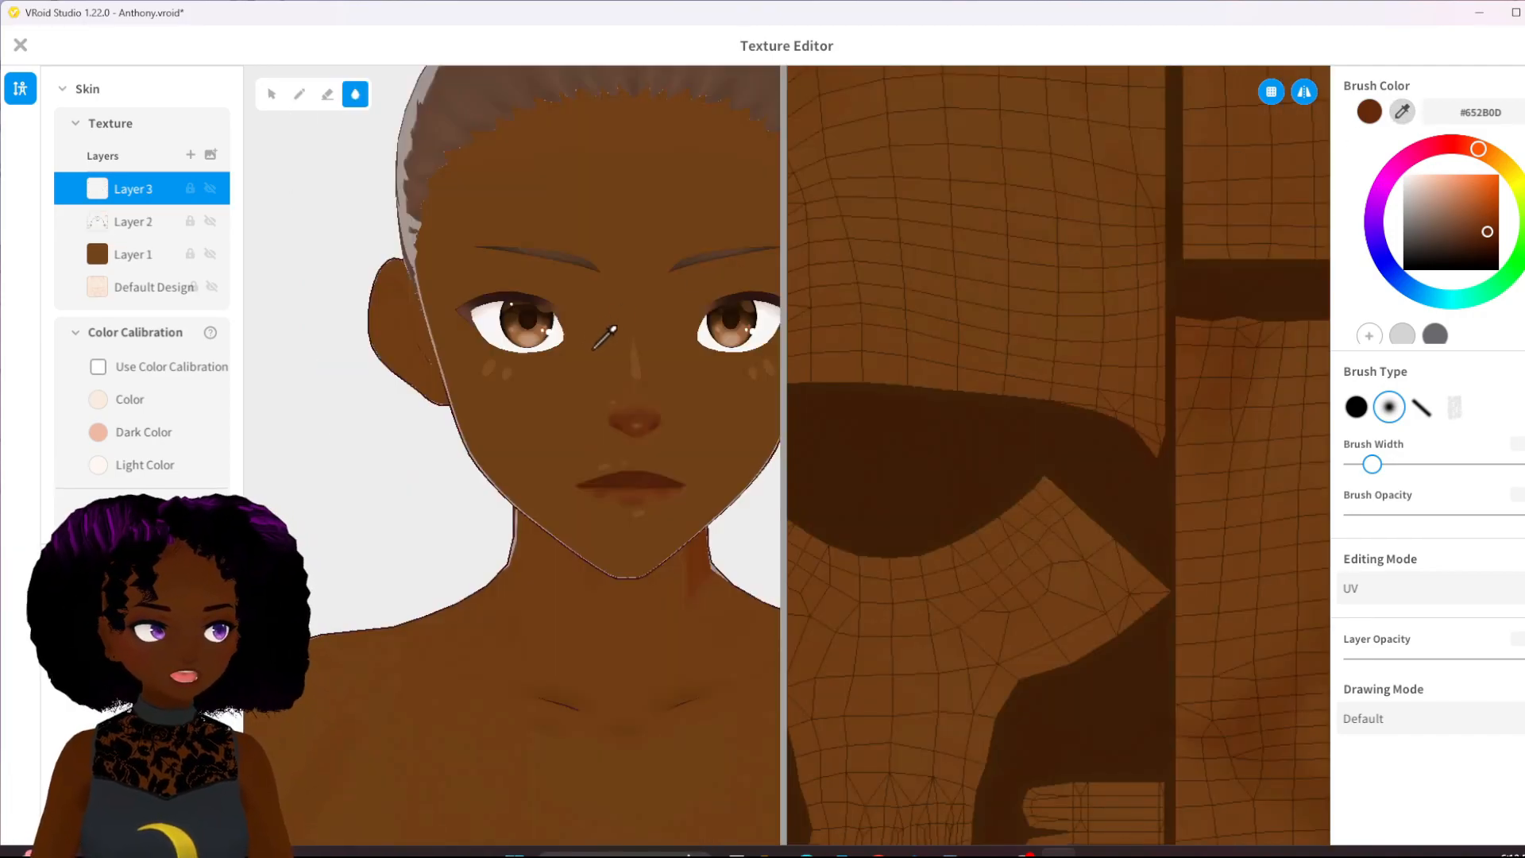
pyautogui.click(641, 365)
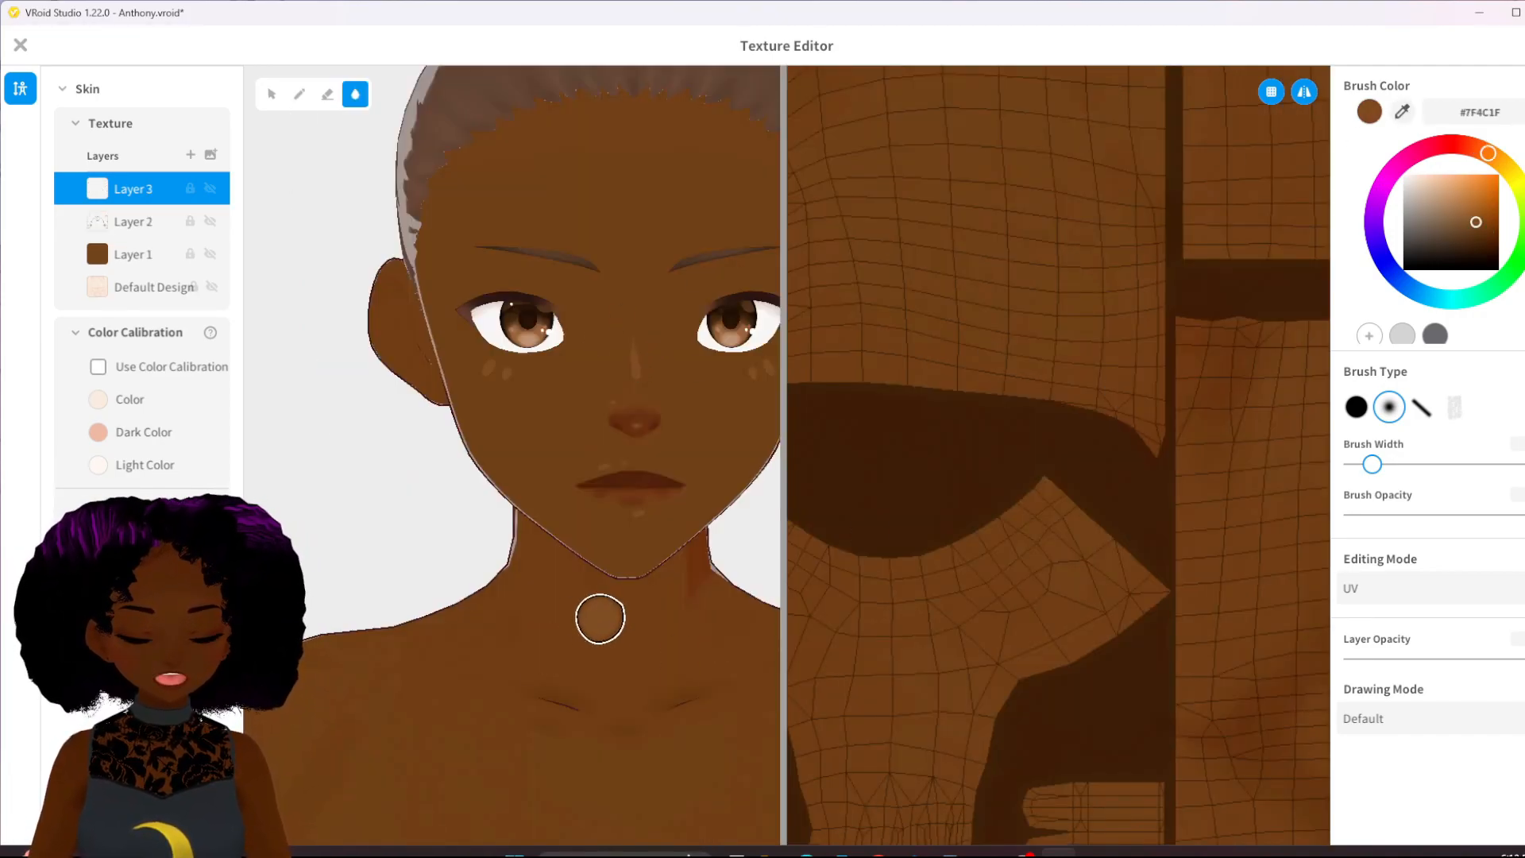
# - Set up a narrower hard round brush and turn off mirrored painting
pyautogui.click(1357, 407)
pyautogui.moveTo(1370, 469); pyautogui.dragTo(1360, 471)
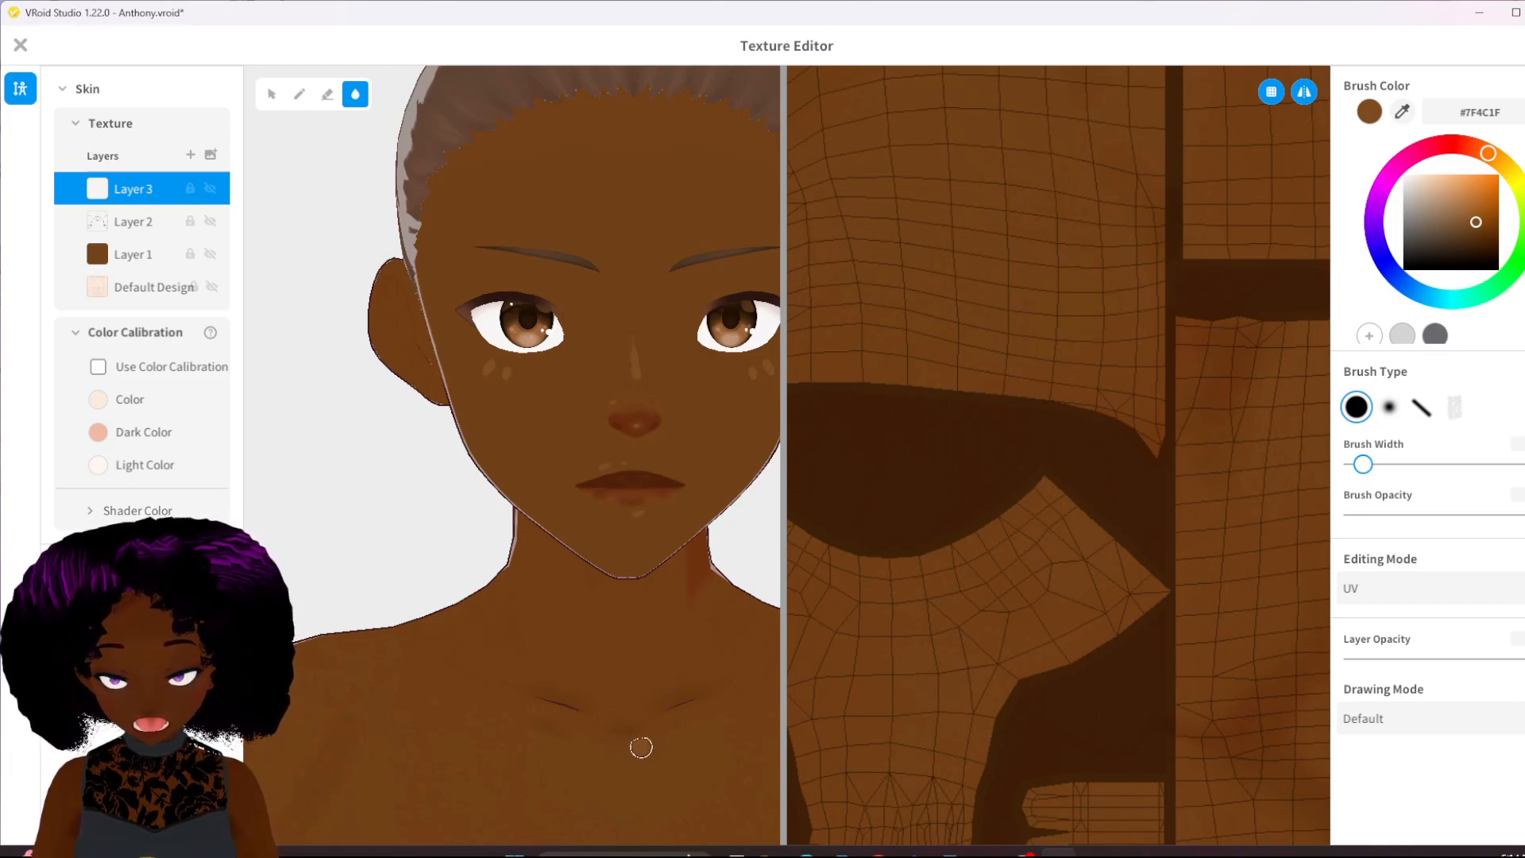
pyautogui.click(1302, 97)
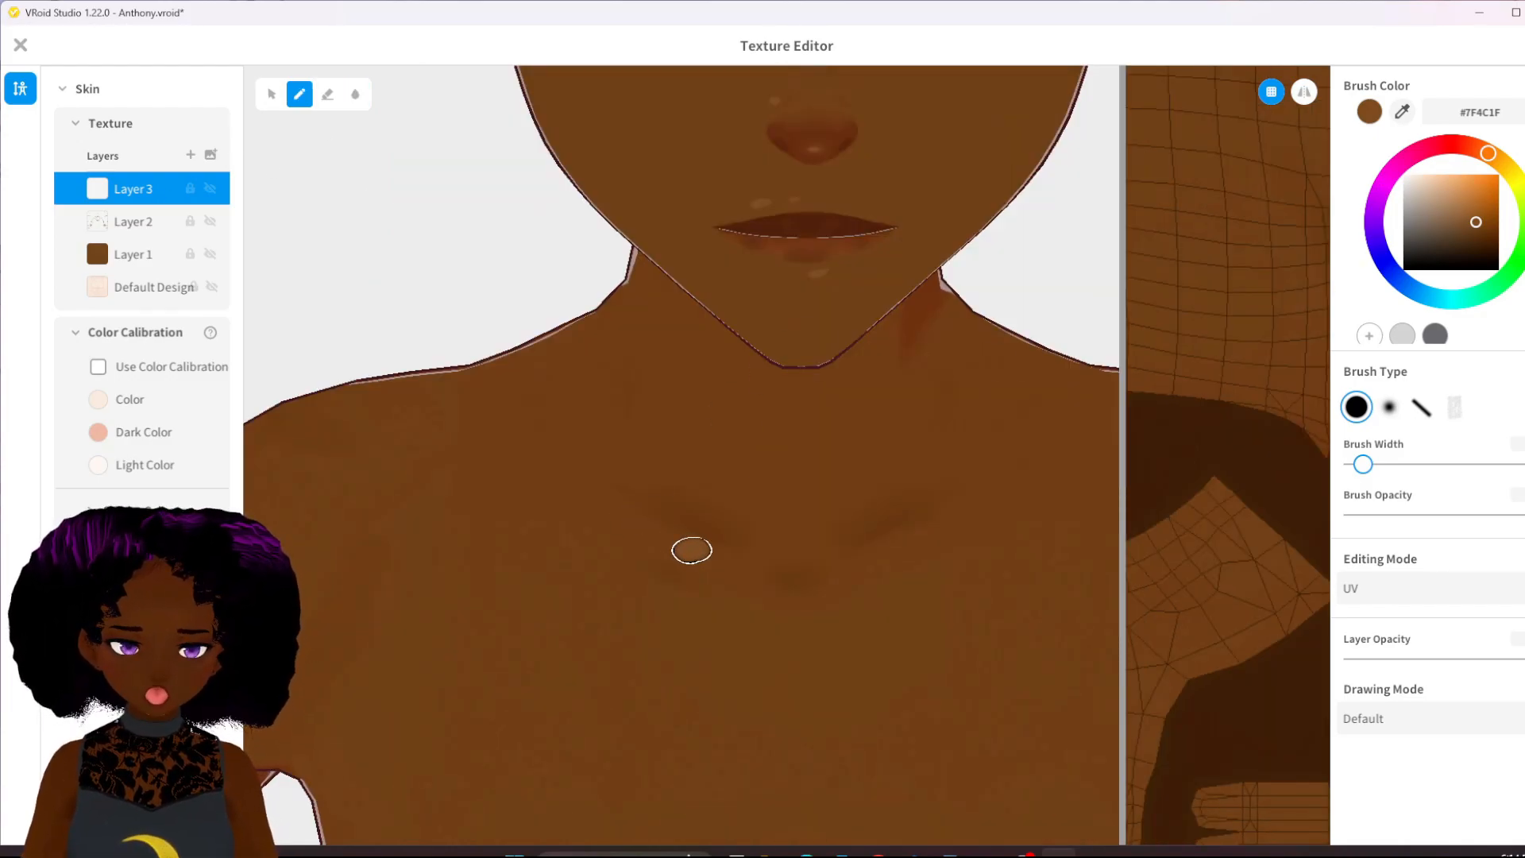
# - Paint short highlight strokes below the character's right collarbone, under the throat hollow and along the top of both shoulders
pyautogui.moveTo(781, 611); pyautogui.dragTo(803, 614)
pyautogui.scroll(-2, 905, 599)
pyautogui.moveTo(906, 600); pyautogui.dragTo(496, 600, button='middle')
pyautogui.moveTo(861, 524)
pyautogui.mouseDown(button='right')
pyautogui.moveTo(747, 531)
pyautogui.moveTo(893, 522)
pyautogui.mouseUp(button='right')
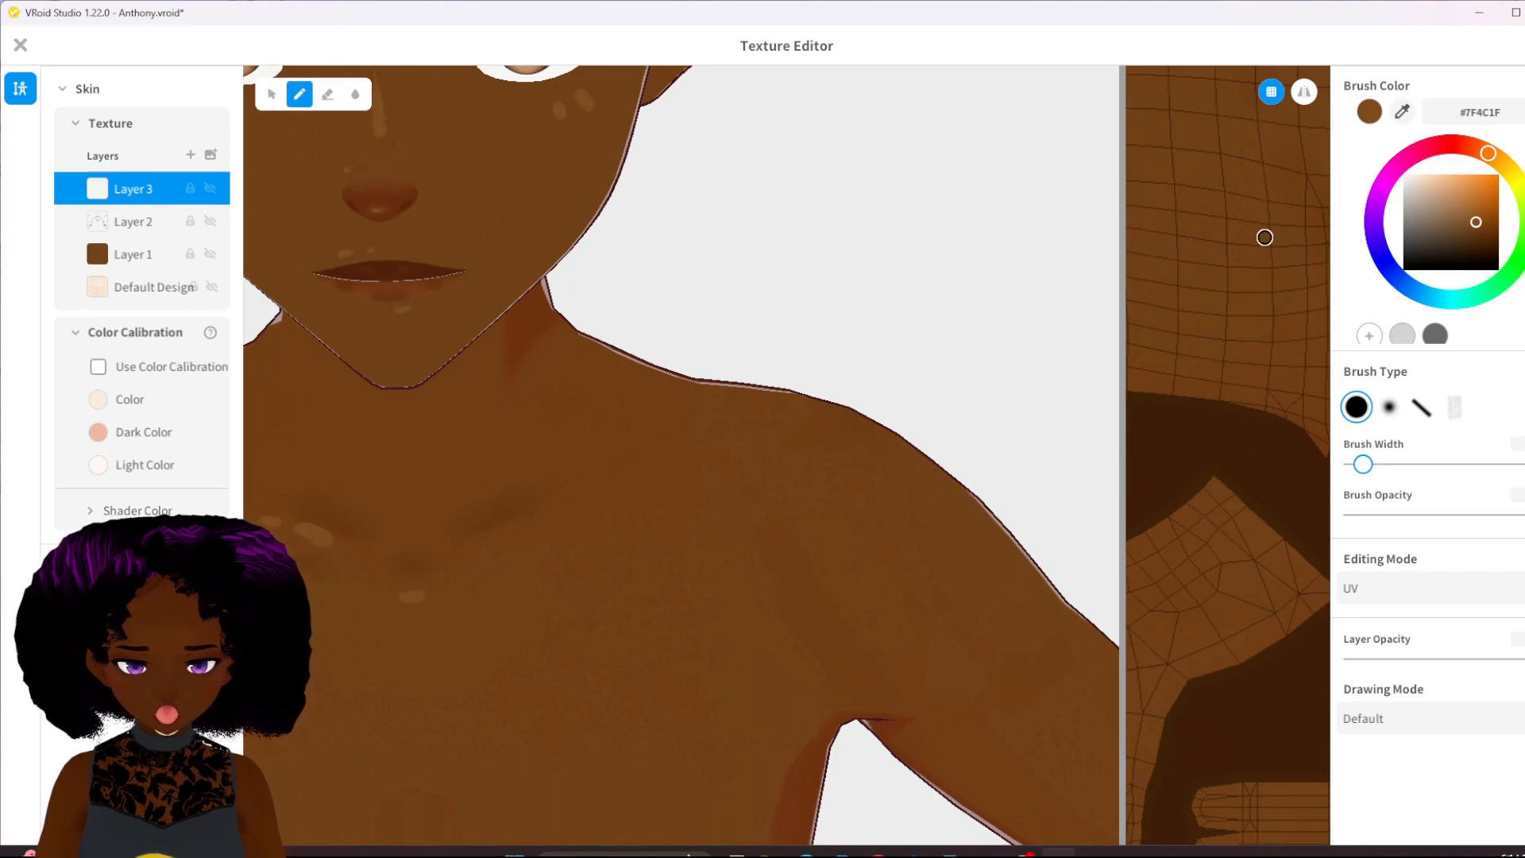
pyautogui.moveTo(883, 446); pyautogui.dragTo(926, 474)
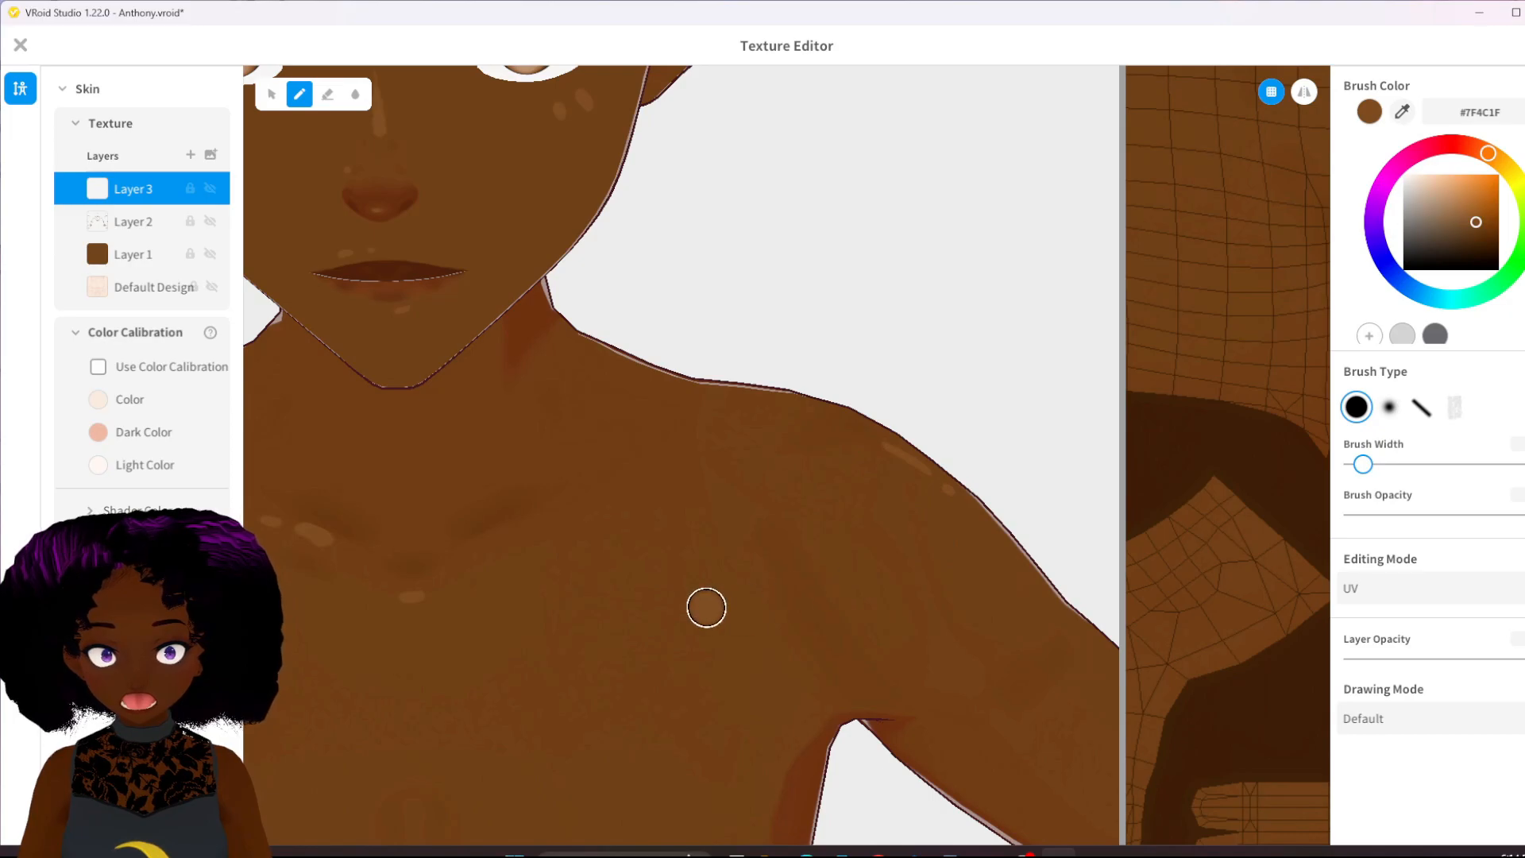
pyautogui.moveTo(706, 608); pyautogui.dragTo(801, 608, button='middle')
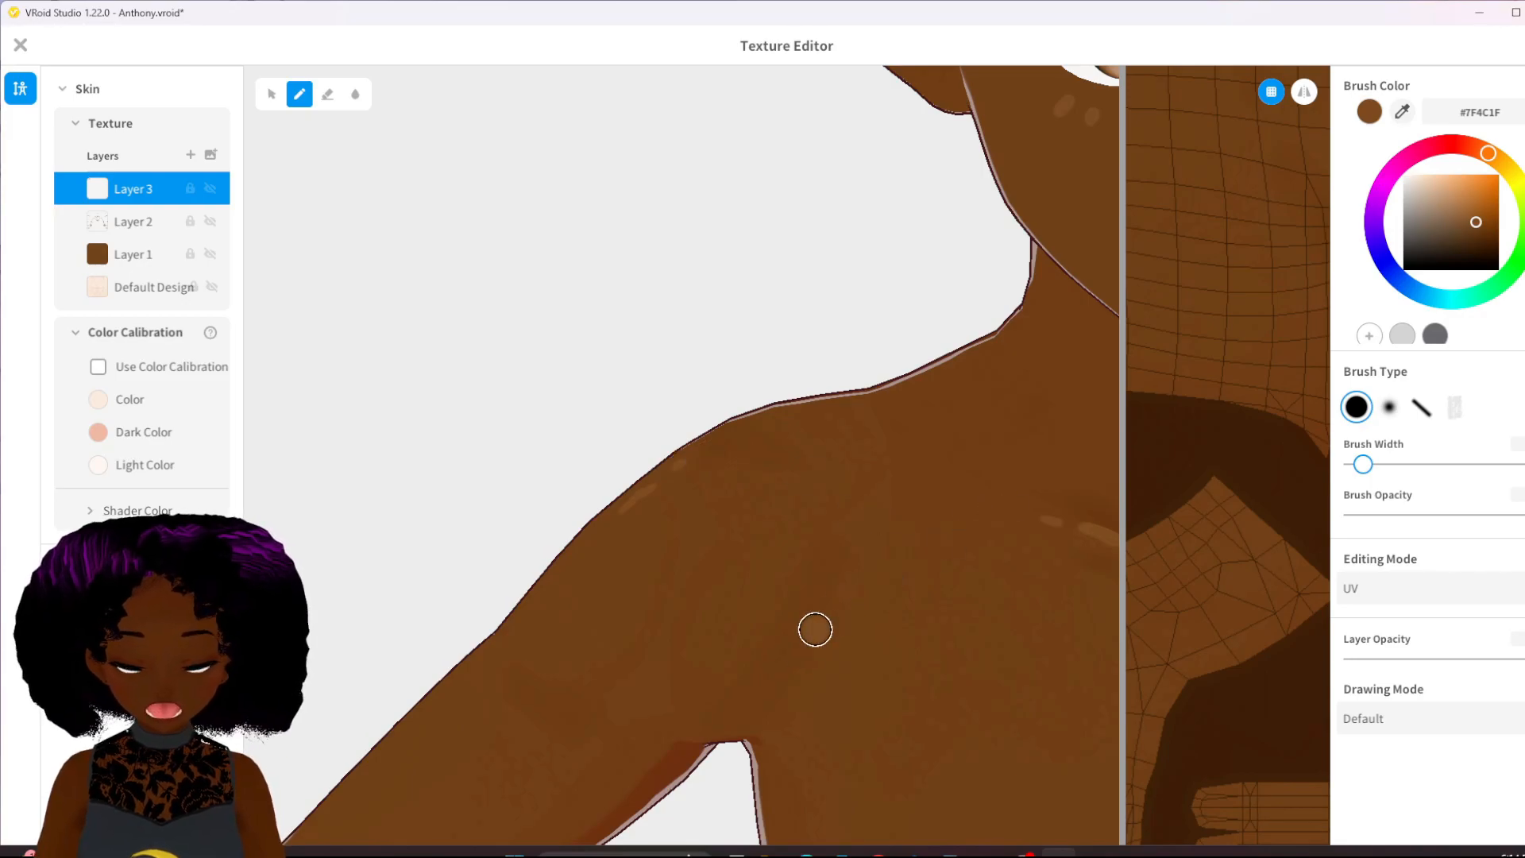
# - Paint a short diagonal highlight above the character's right armpit, replacing the first longer stroke
pyautogui.scroll(-5, 815, 629)
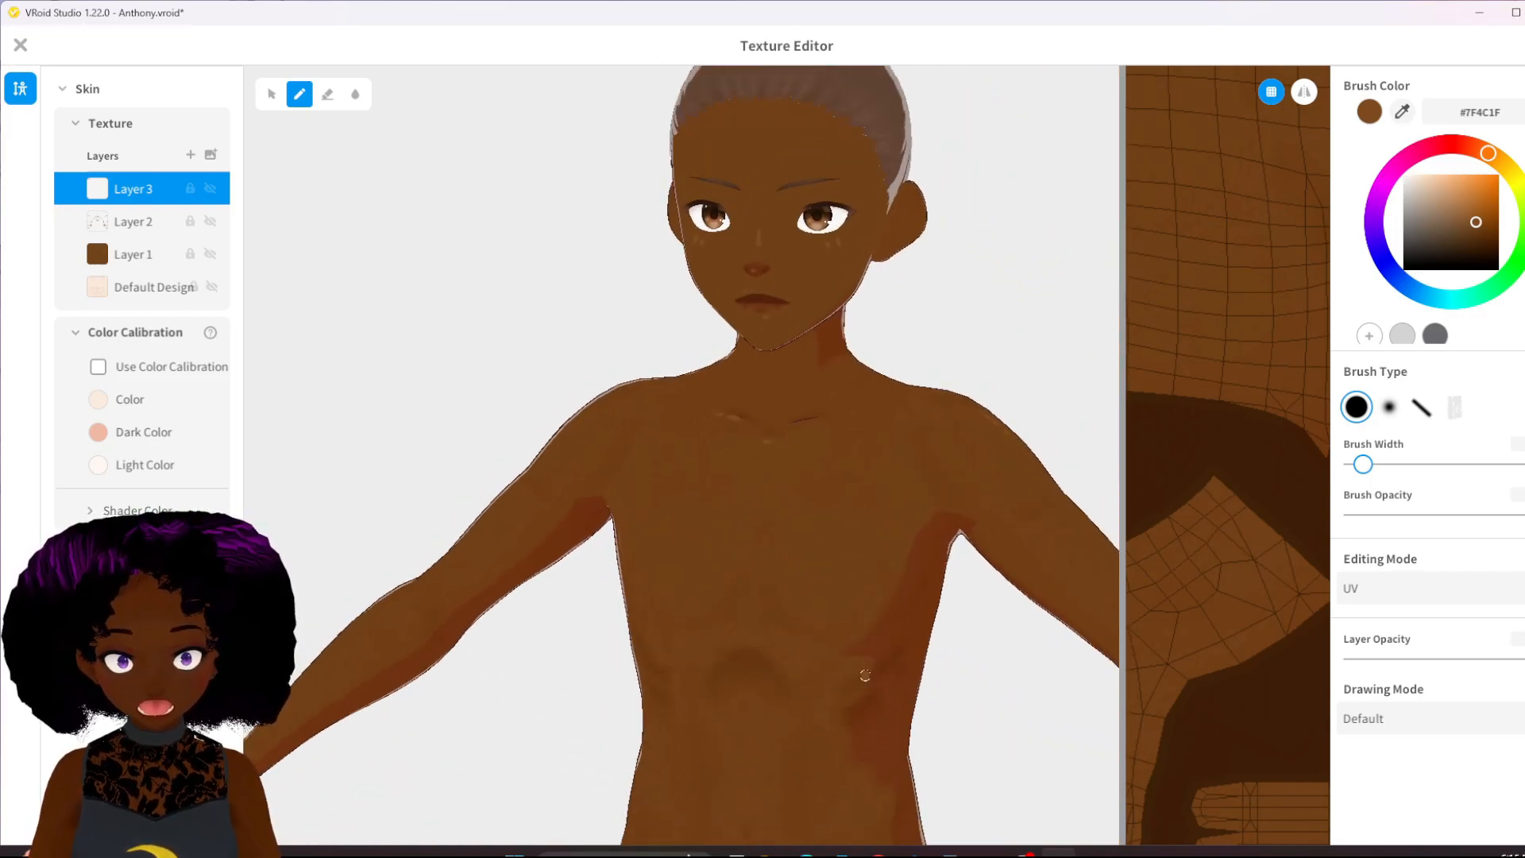
pyautogui.scroll(-2, 865, 675)
pyautogui.scroll(1, 864, 675)
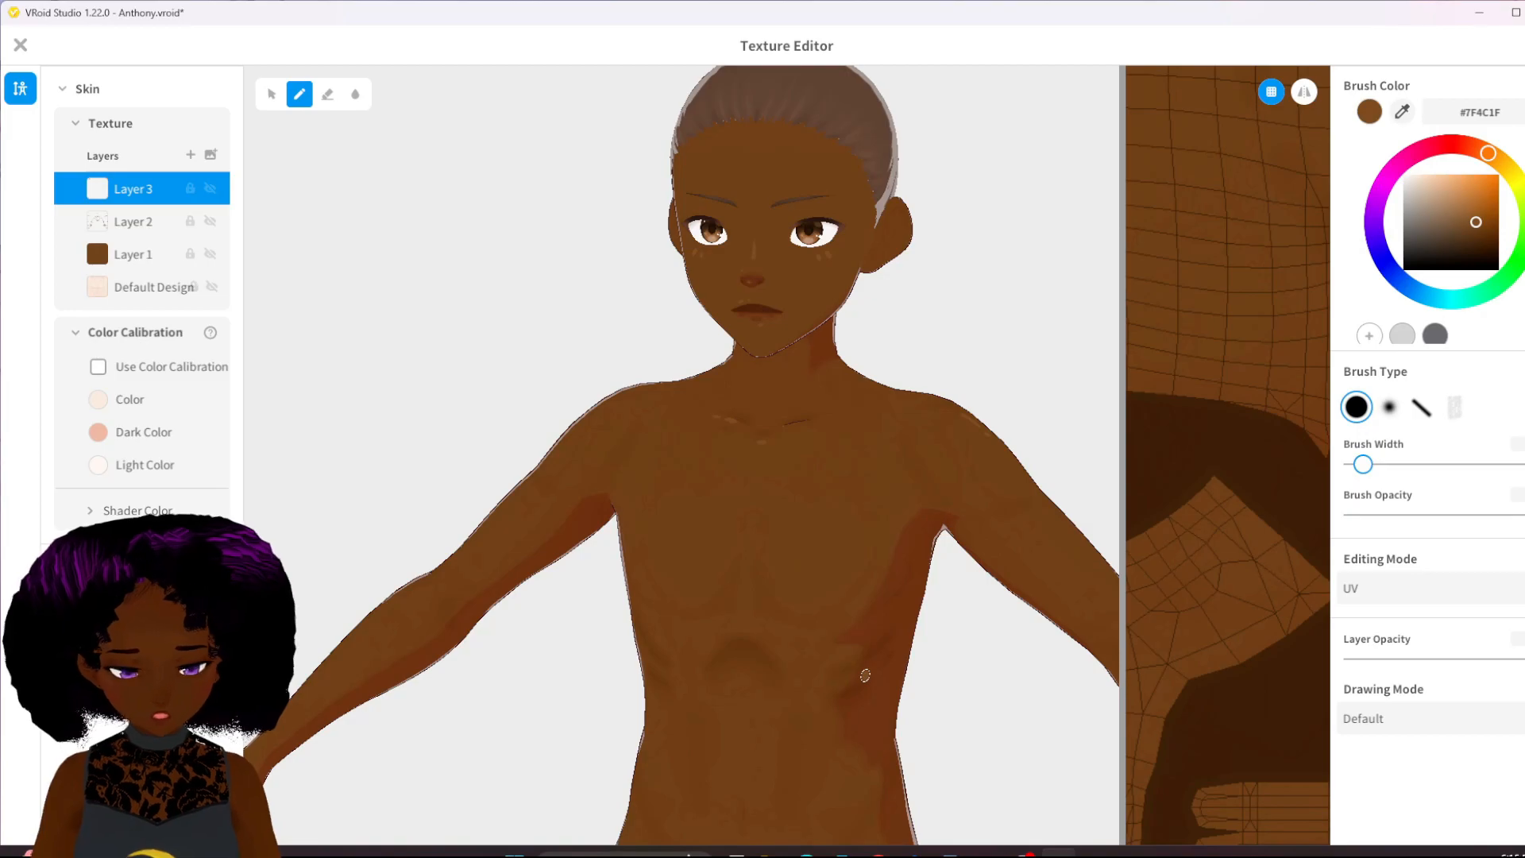
pyautogui.moveTo(849, 696); pyautogui.dragTo(961, 685, button='middle')
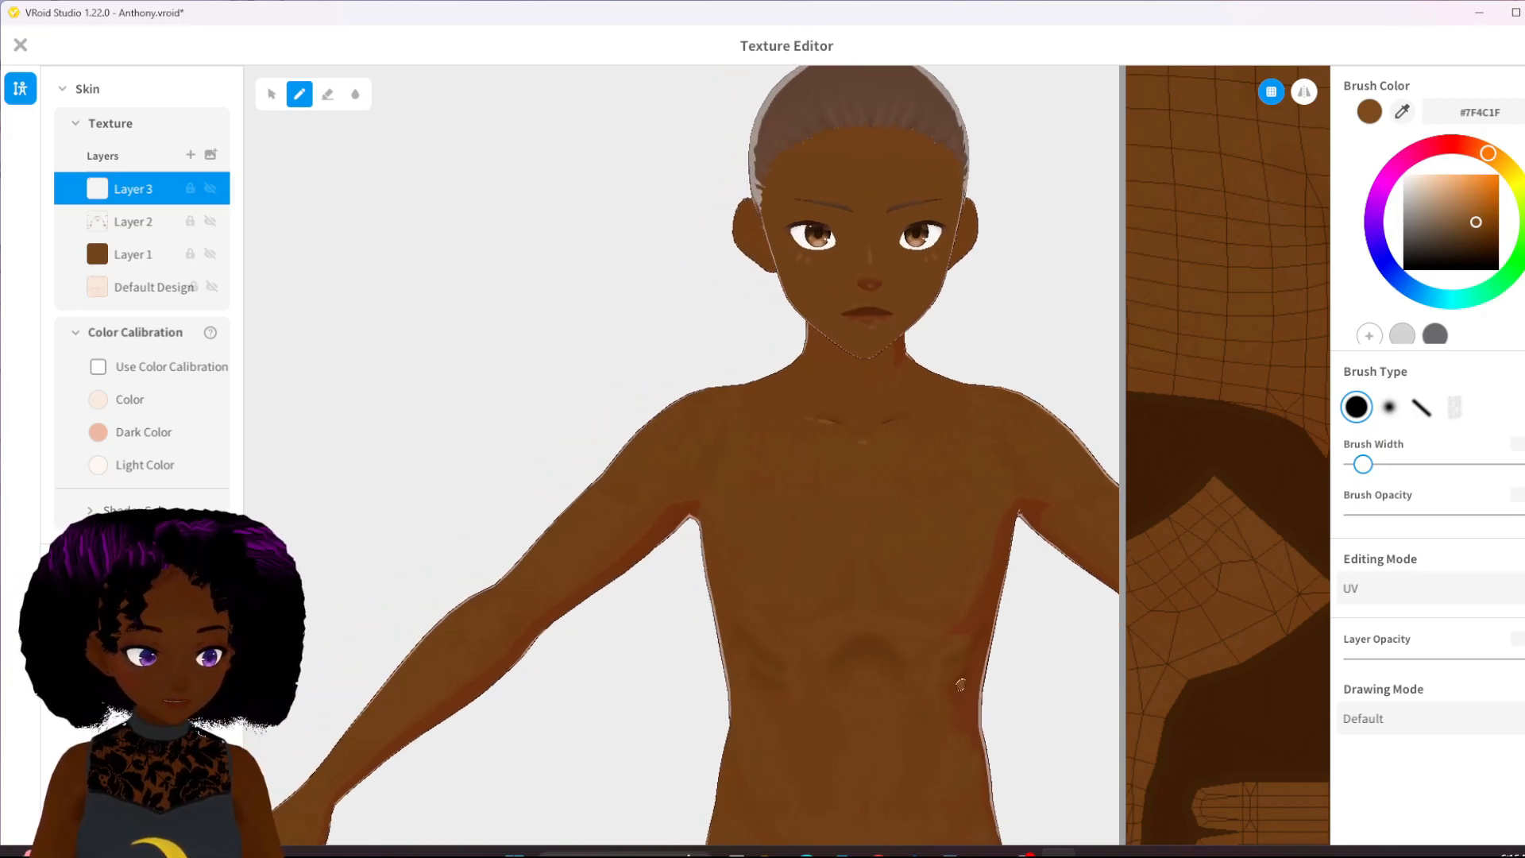
pyautogui.moveTo(863, 698)
pyautogui.mouseDown(button='middle')
pyautogui.moveTo(861, 501)
pyautogui.moveTo(845, 681)
pyautogui.mouseUp(button='middle')
pyautogui.scroll(5, 684, 534)
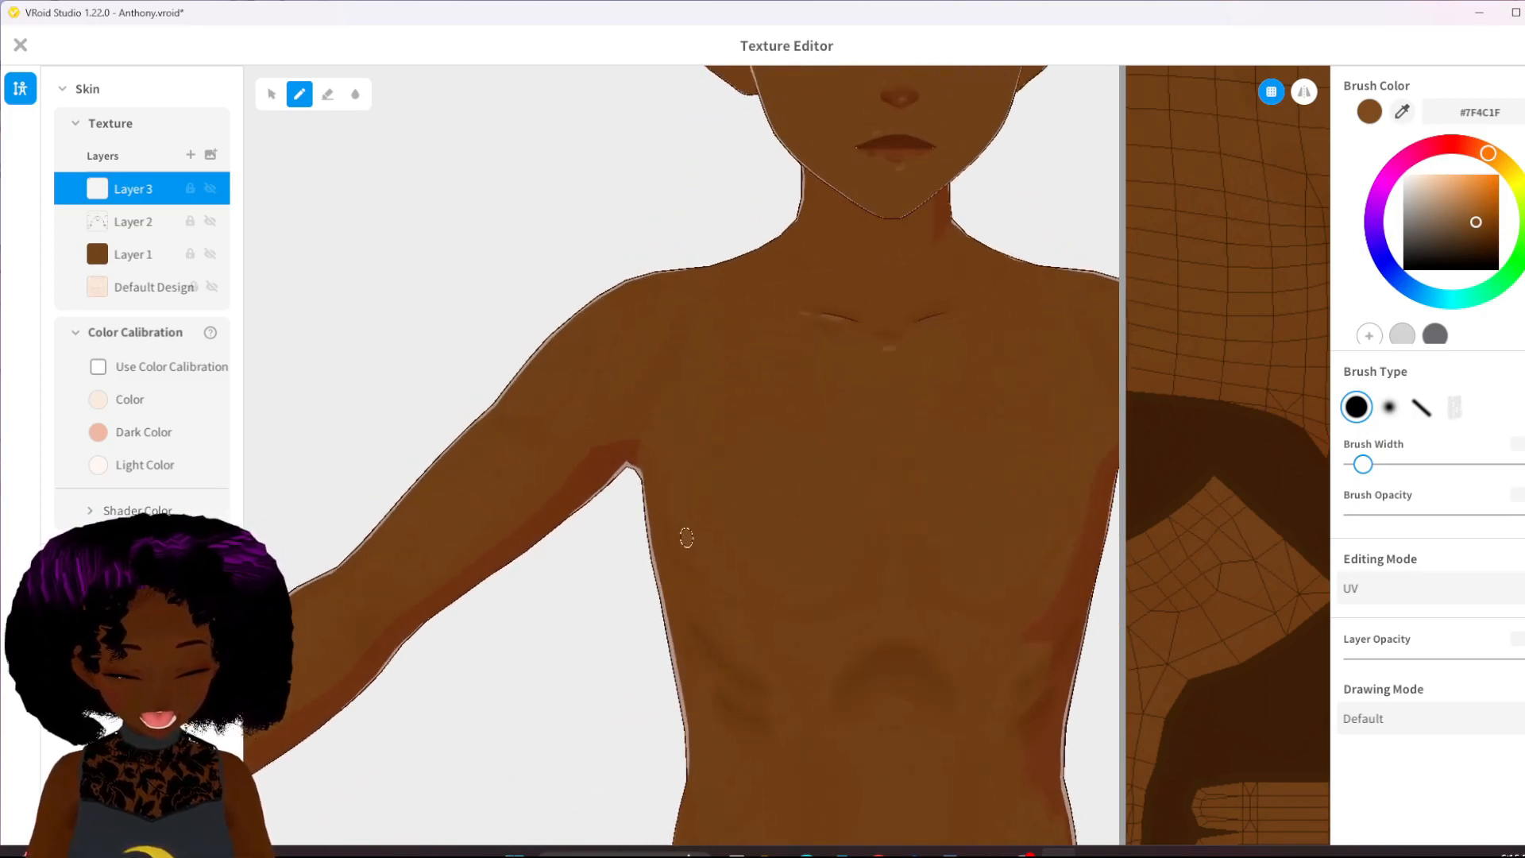
pyautogui.moveTo(580, 363); pyautogui.dragTo(600, 325)
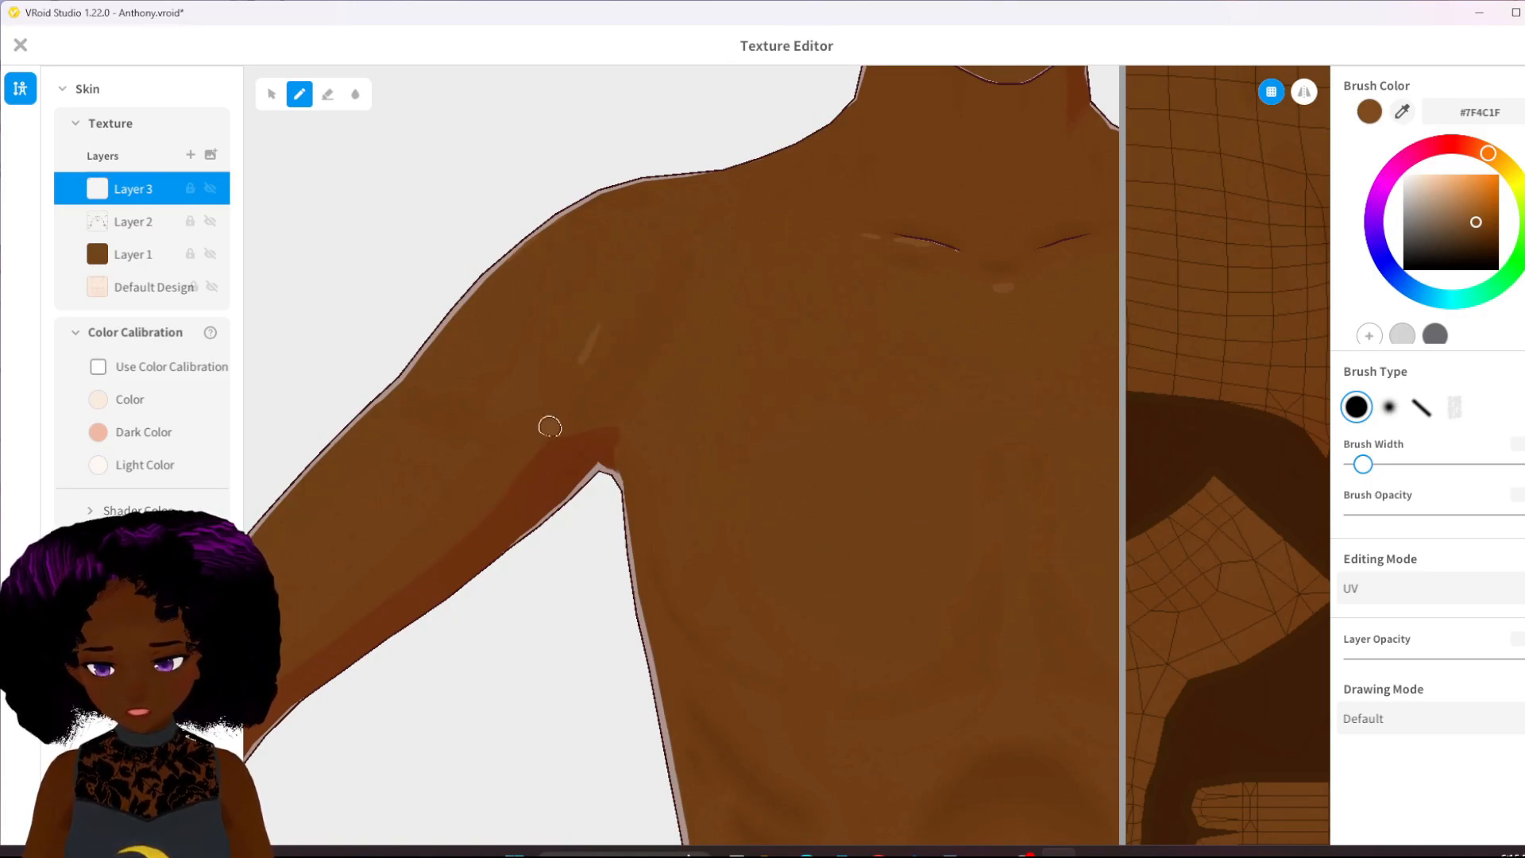
pyautogui.hotkey('ctrl', 'z')
pyautogui.moveTo(589, 366); pyautogui.dragTo(608, 351)
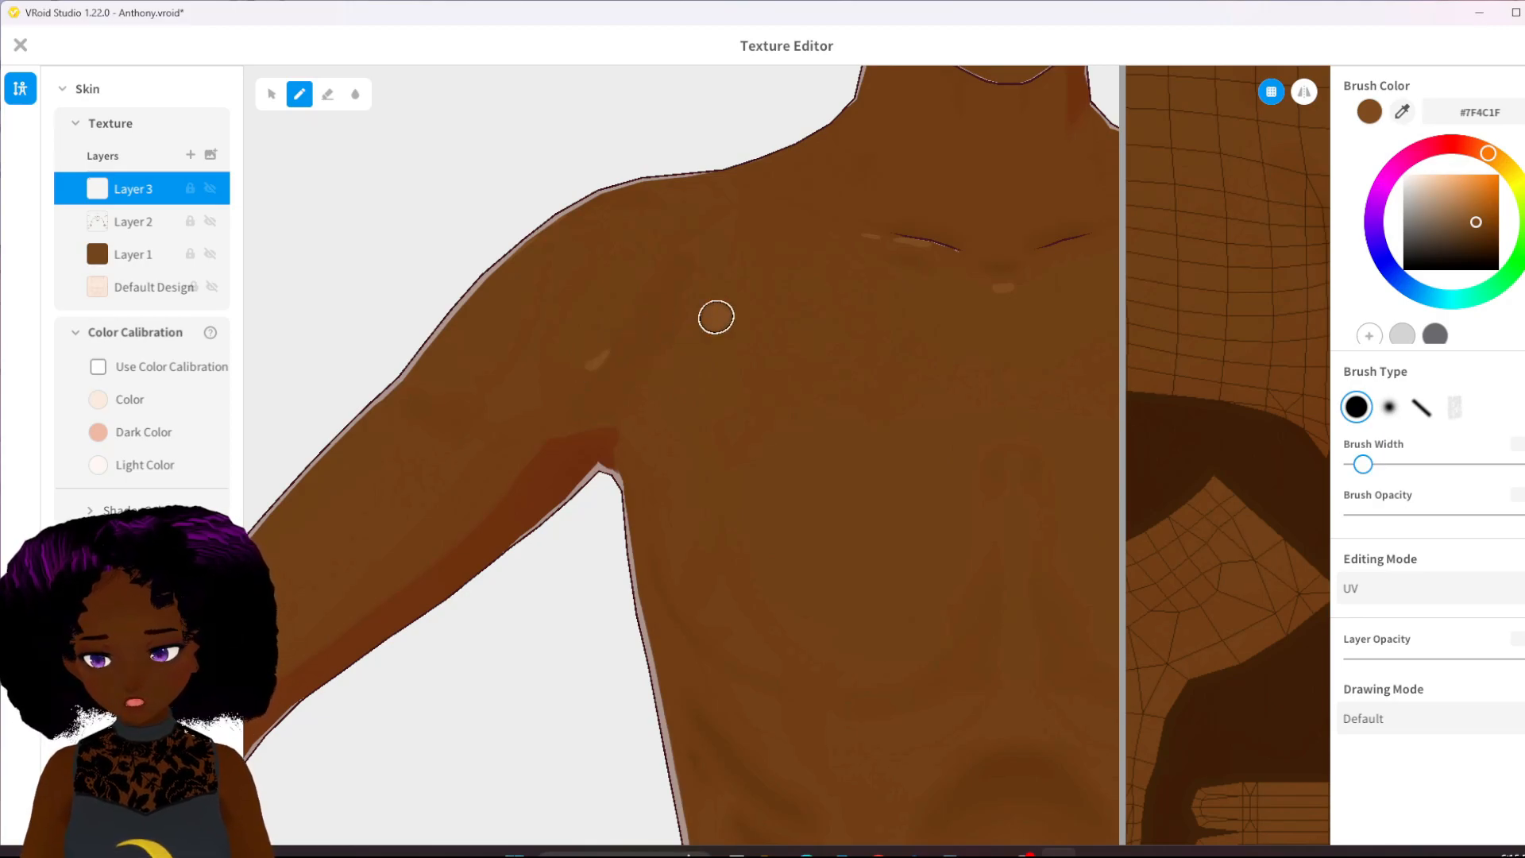
# - Paint a short diagonal highlight above the character's left armpit where the chest meets the arm
pyautogui.scroll(-5, 716, 317)
pyautogui.moveTo(759, 403); pyautogui.dragTo(672, 480, button='right')
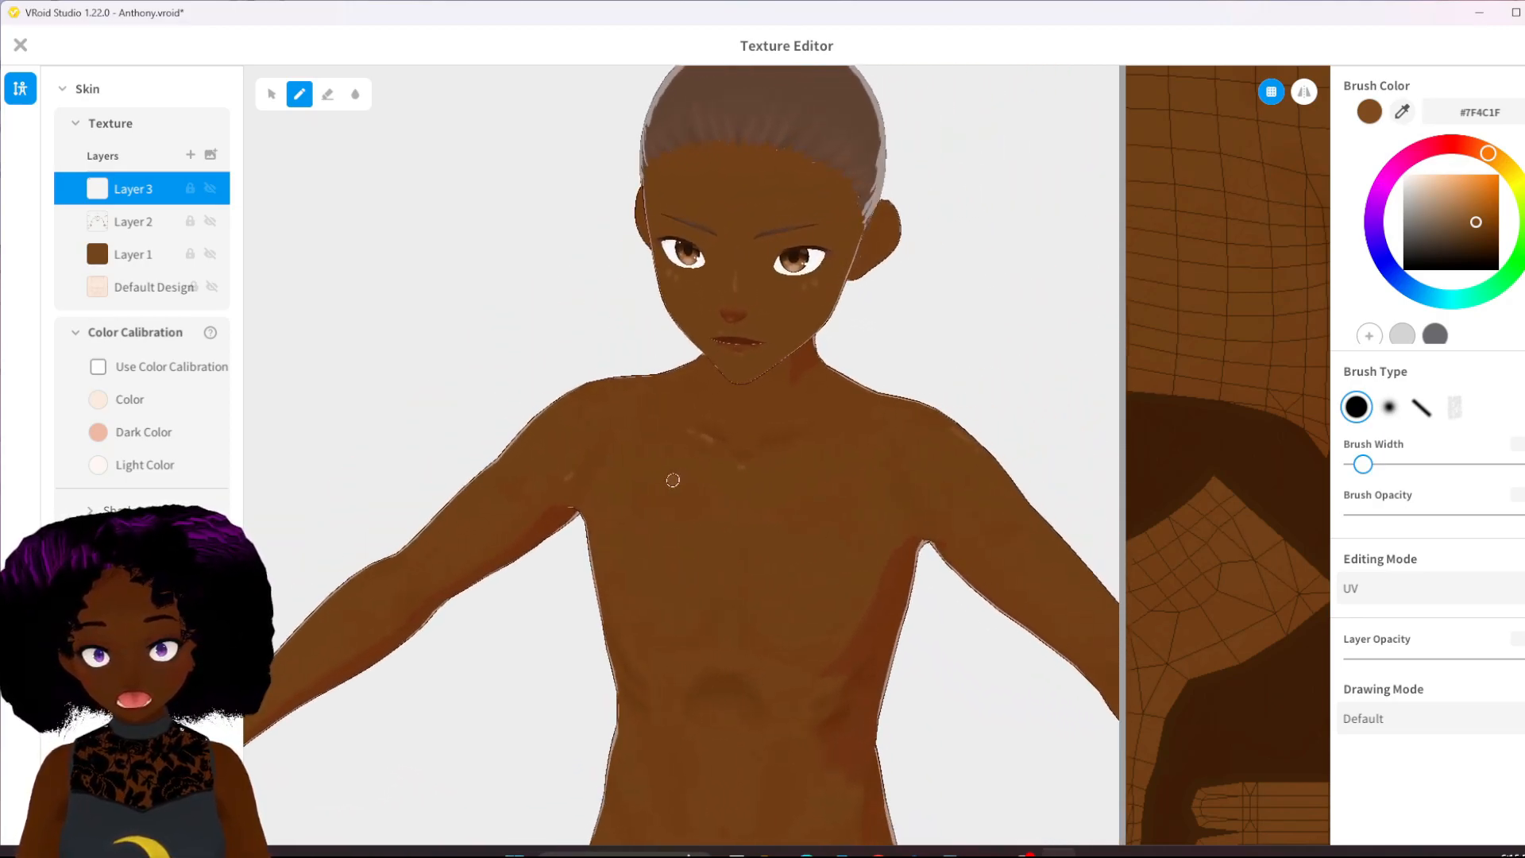
pyautogui.scroll(4, 884, 474)
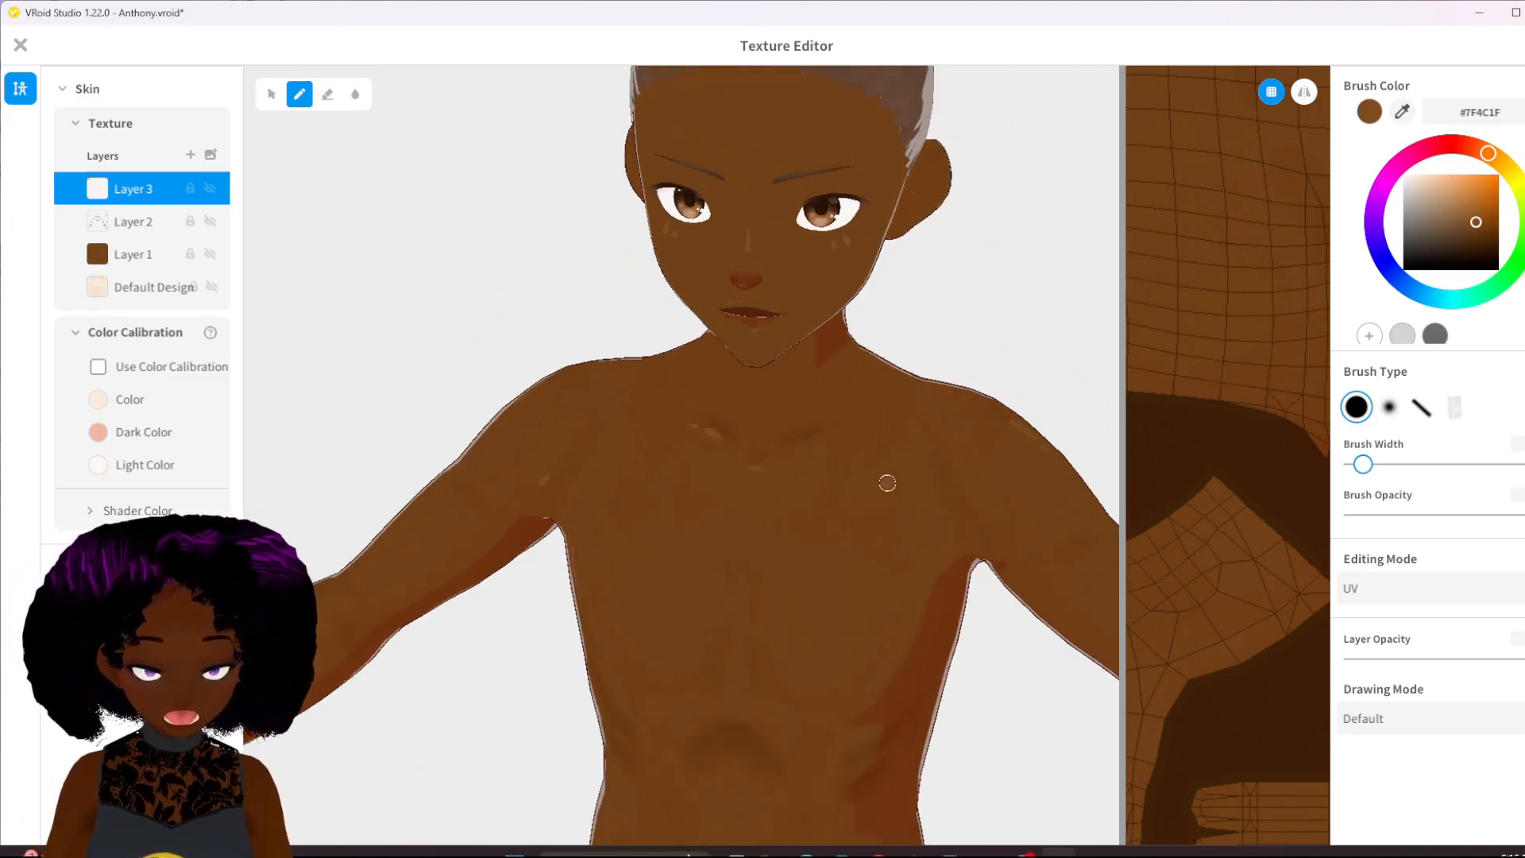
pyautogui.moveTo(898, 538); pyautogui.dragTo(707, 517, button='middle')
pyautogui.scroll(2, 868, 529)
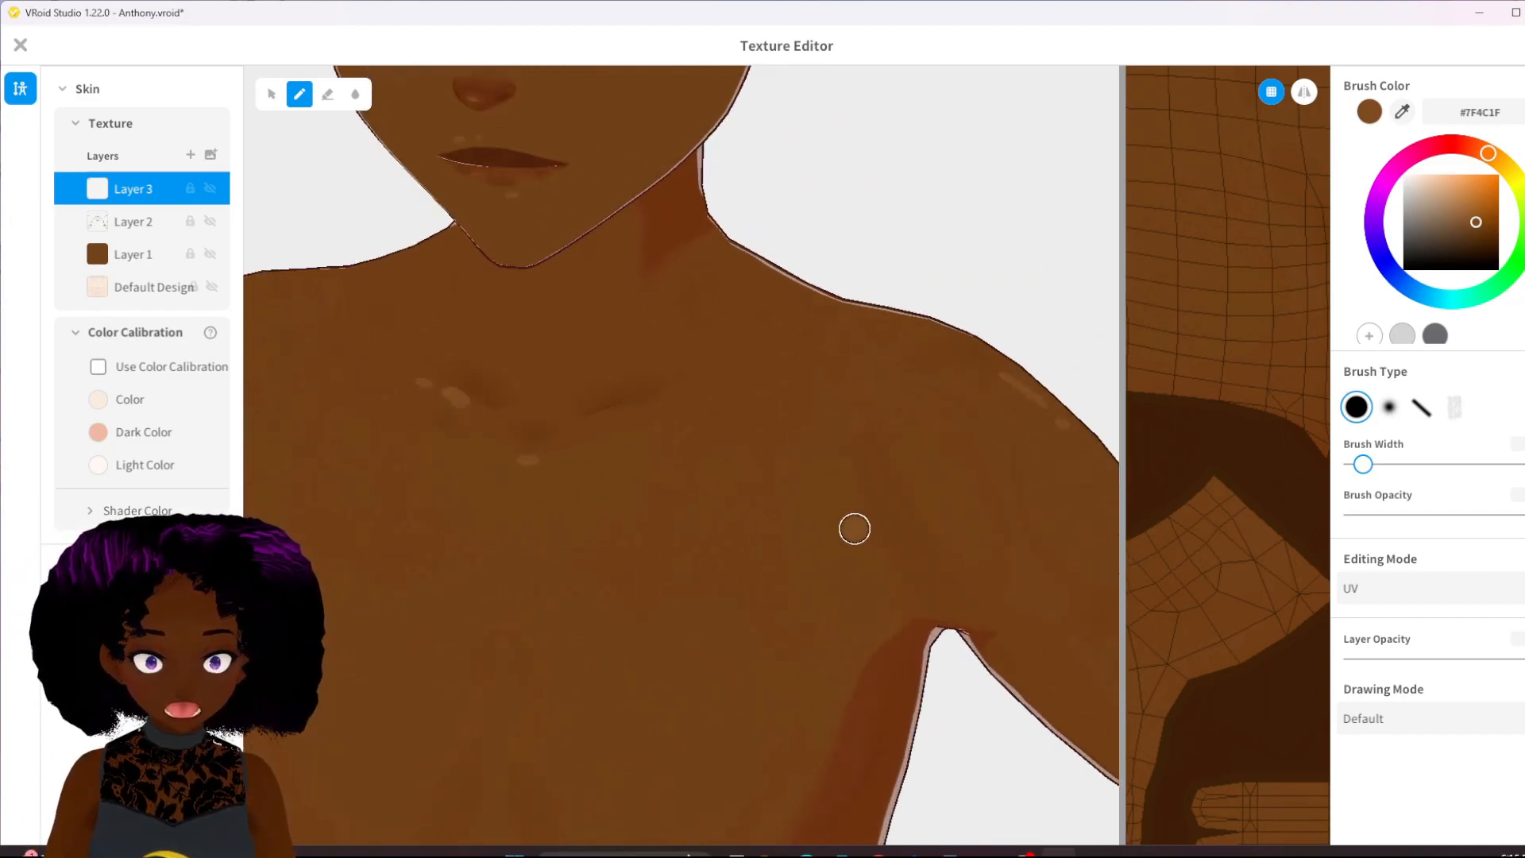
pyautogui.moveTo(854, 528); pyautogui.dragTo(800, 497, button='middle')
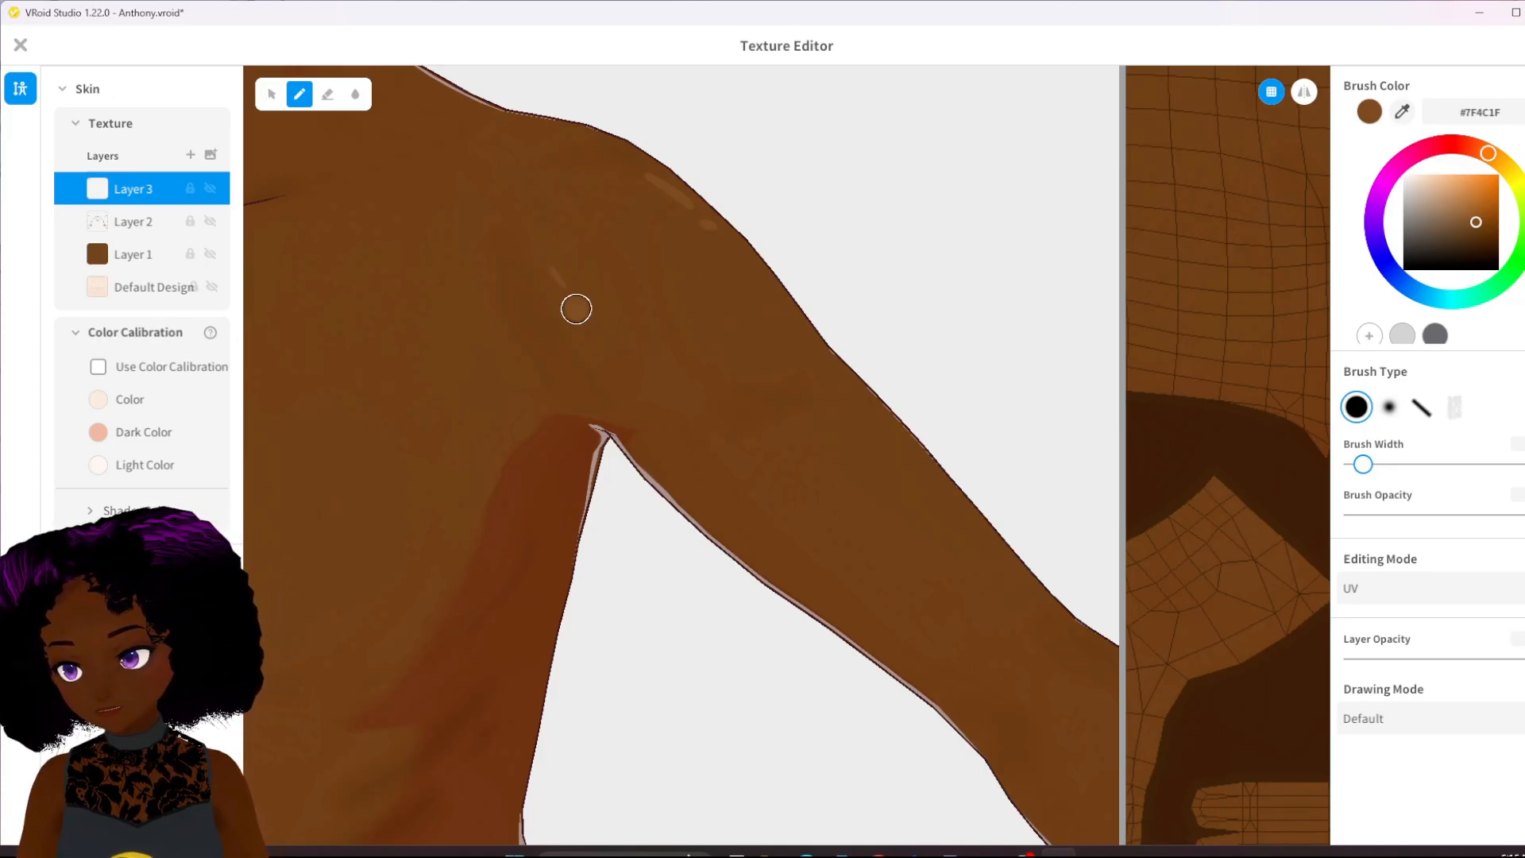
# - Paint a broken vertical line of highlights down the character's left shin beside the reddish shading
pyautogui.scroll(-8, 556, 438)
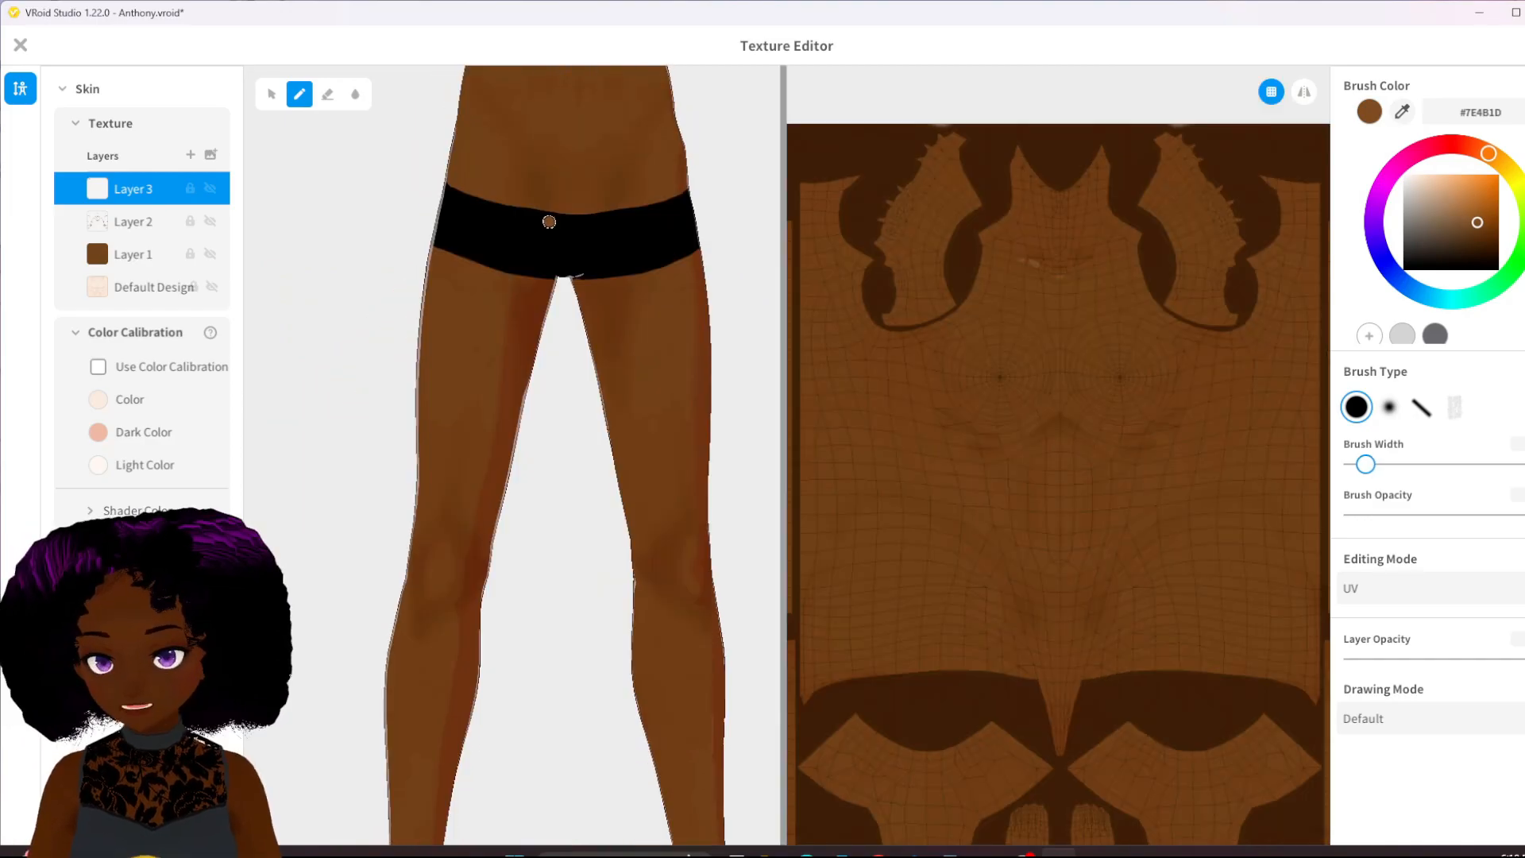
pyautogui.moveTo(548, 221)
pyautogui.mouseDown(button='middle')
pyautogui.moveTo(579, 596)
pyautogui.moveTo(558, 619)
pyautogui.moveTo(568, 511)
pyautogui.moveTo(509, 247)
pyautogui.mouseUp(button='middle')
pyautogui.moveTo(586, 491); pyautogui.dragTo(565, 504, button='right')
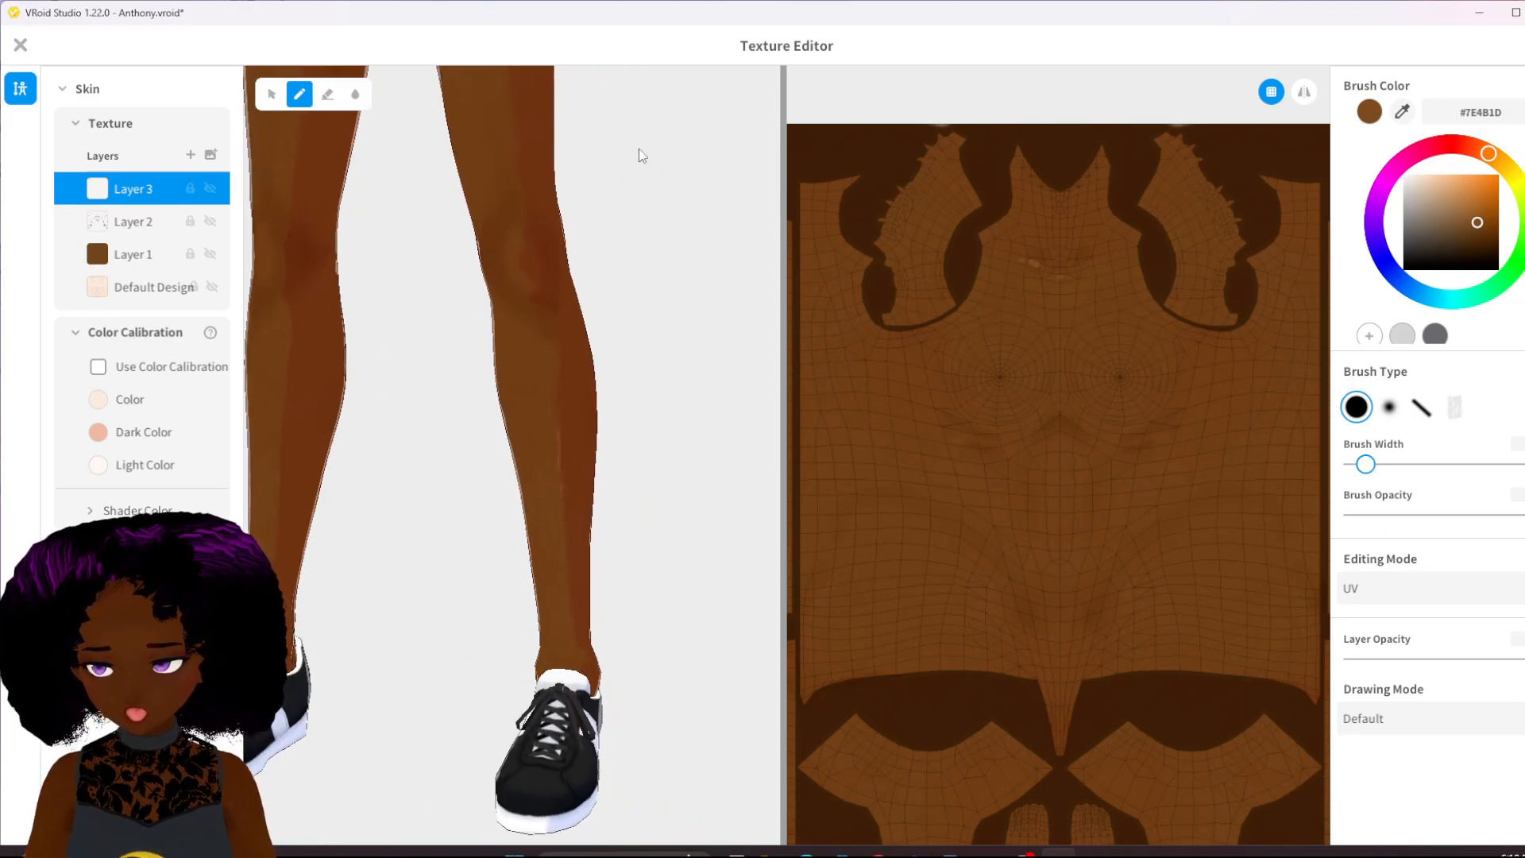
pyautogui.click(327, 93)
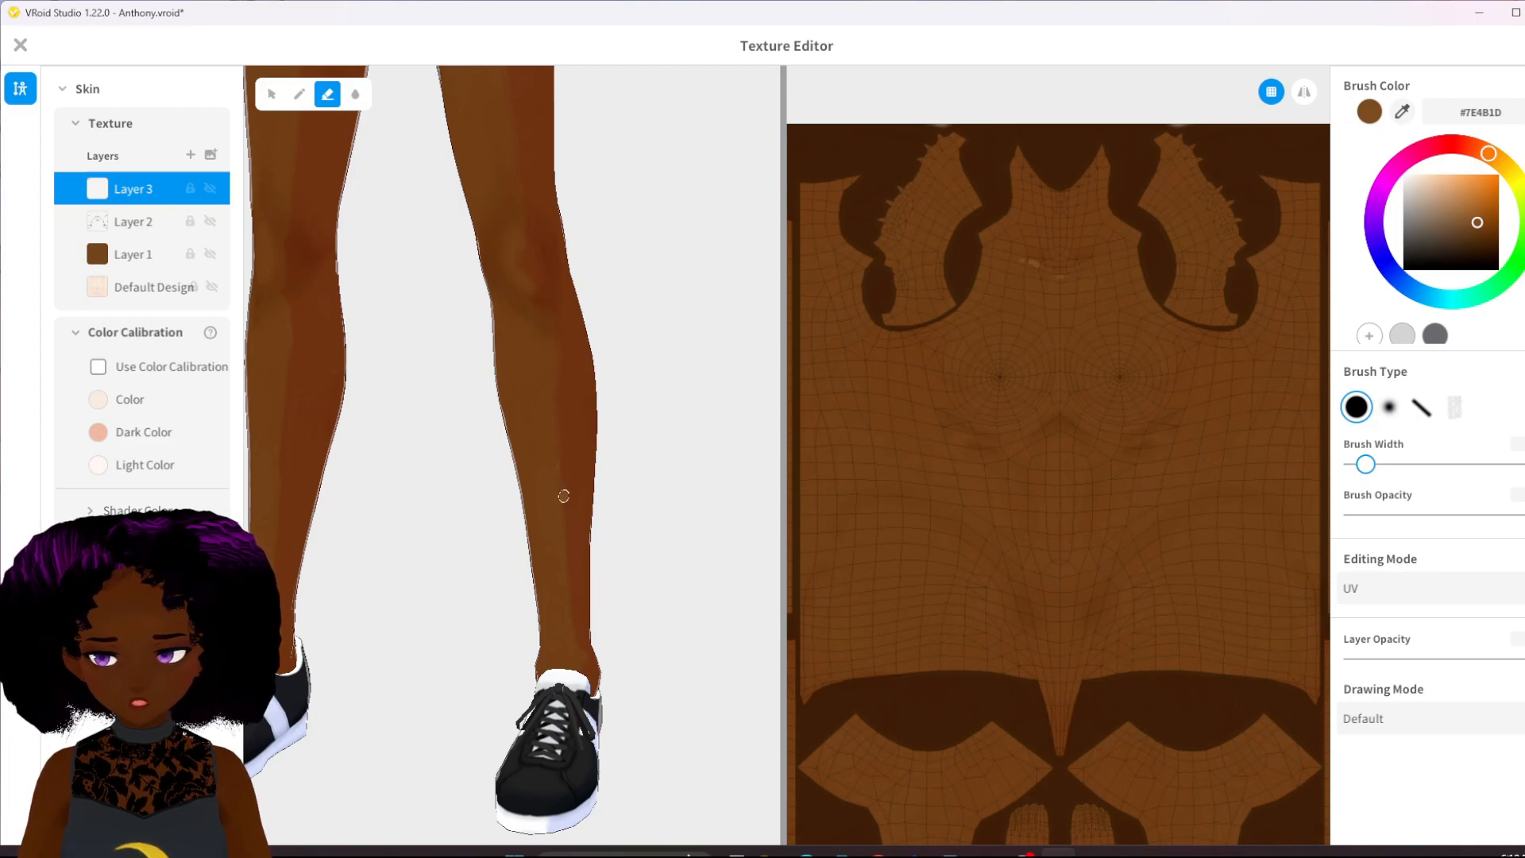
pyautogui.click(300, 94)
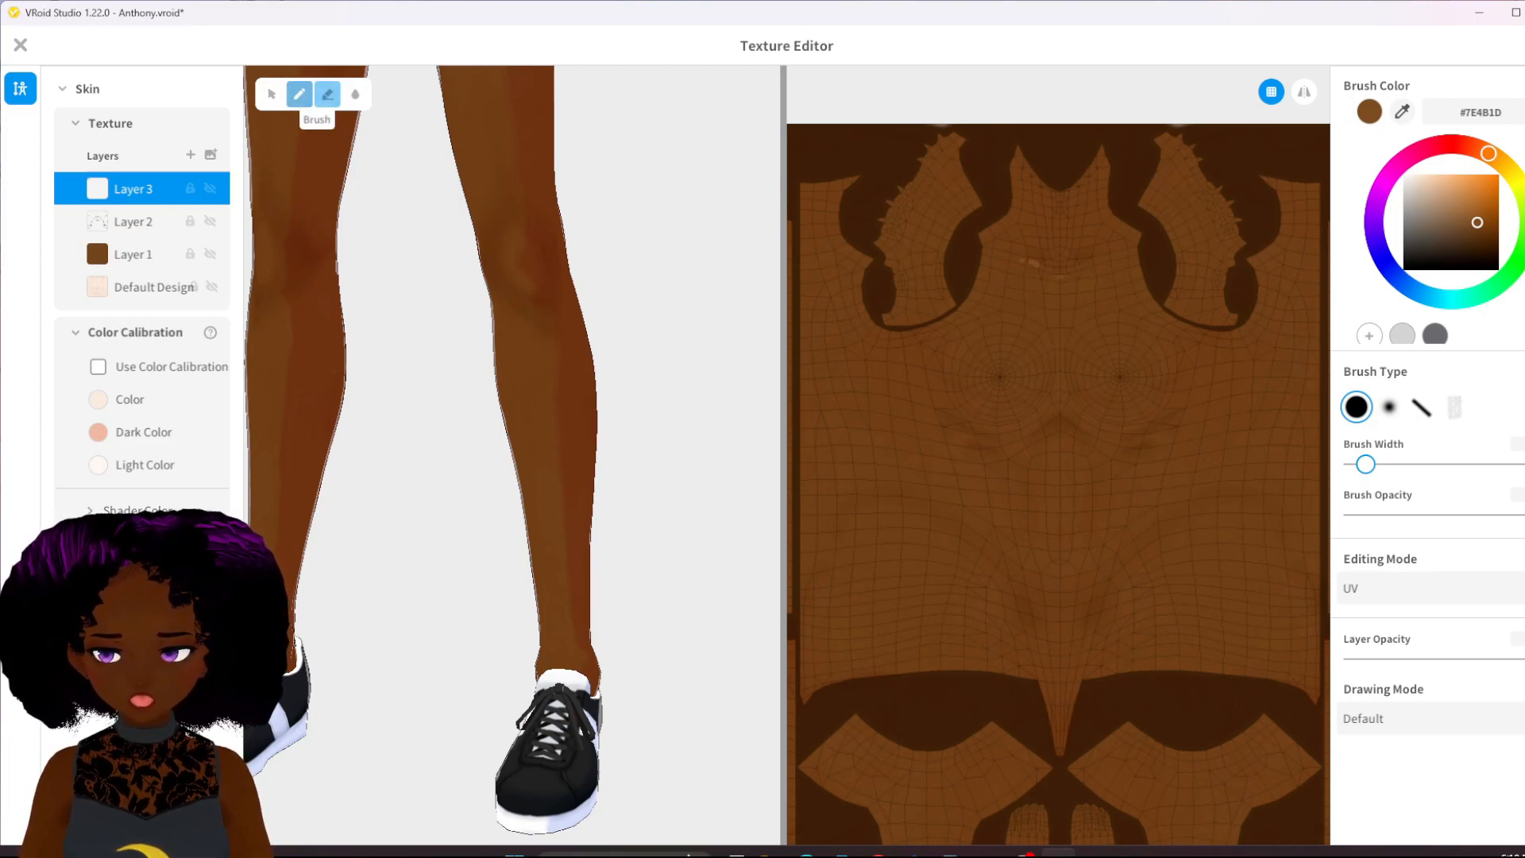
pyautogui.scroll(3, 476, 429)
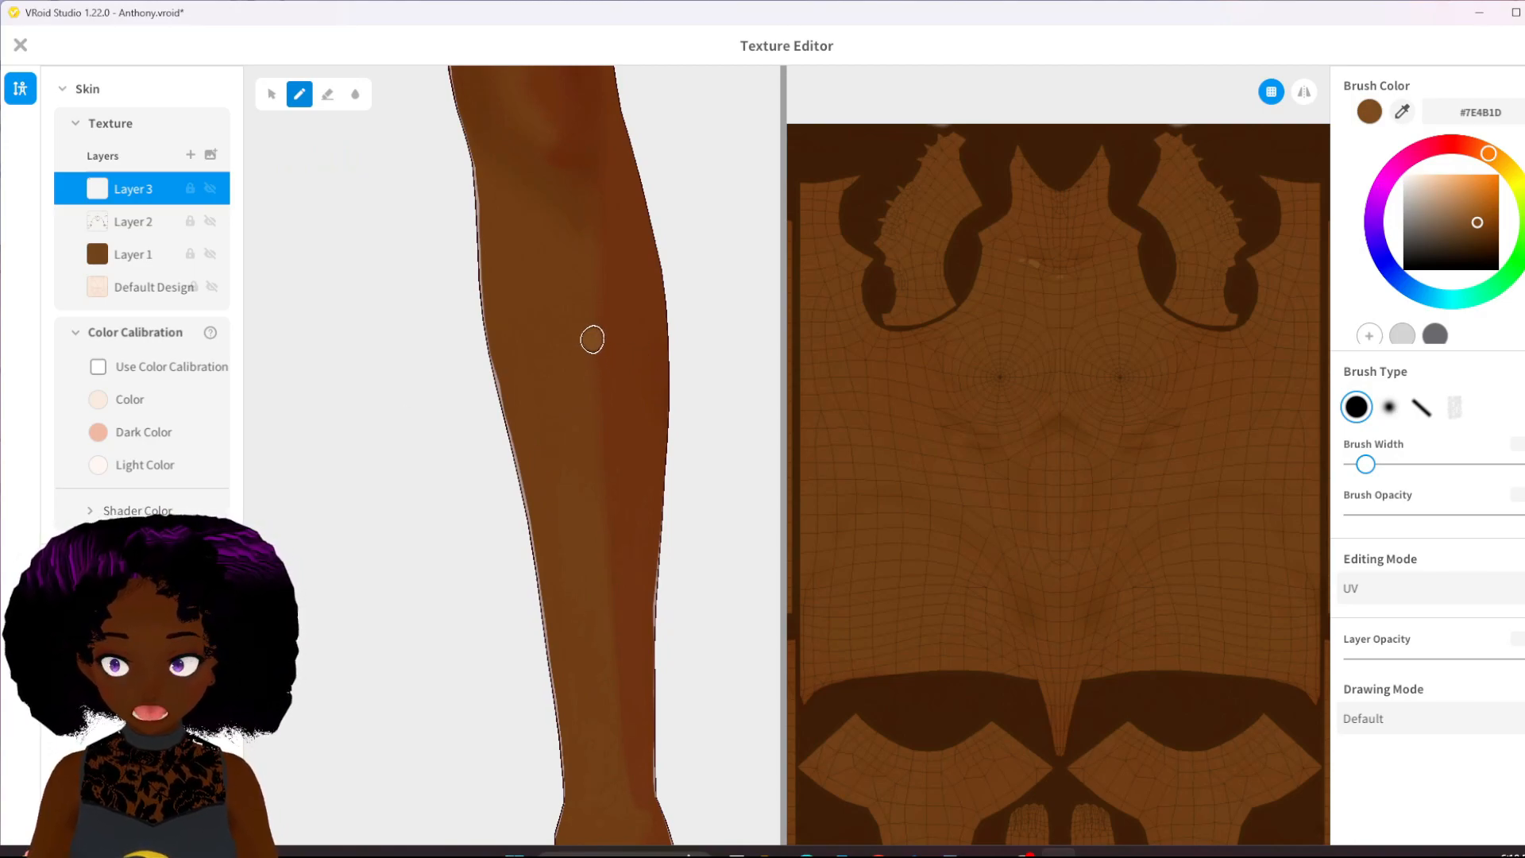
pyautogui.click(597, 372)
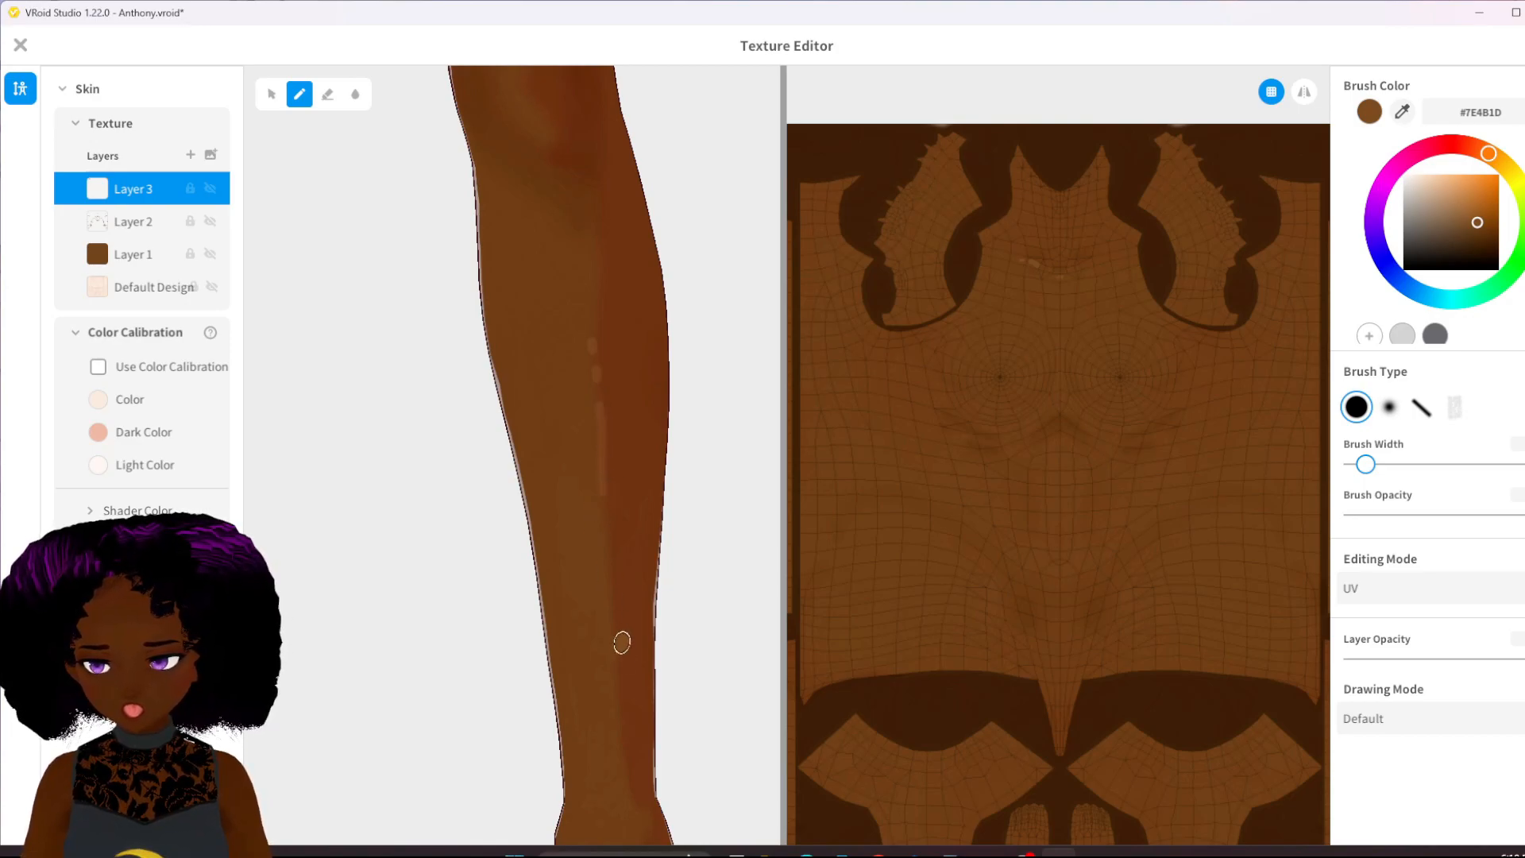
# - Paint short highlights along the character's right hip line, on the right rib creases and below the sternum
pyautogui.scroll(-5, 701, 474)
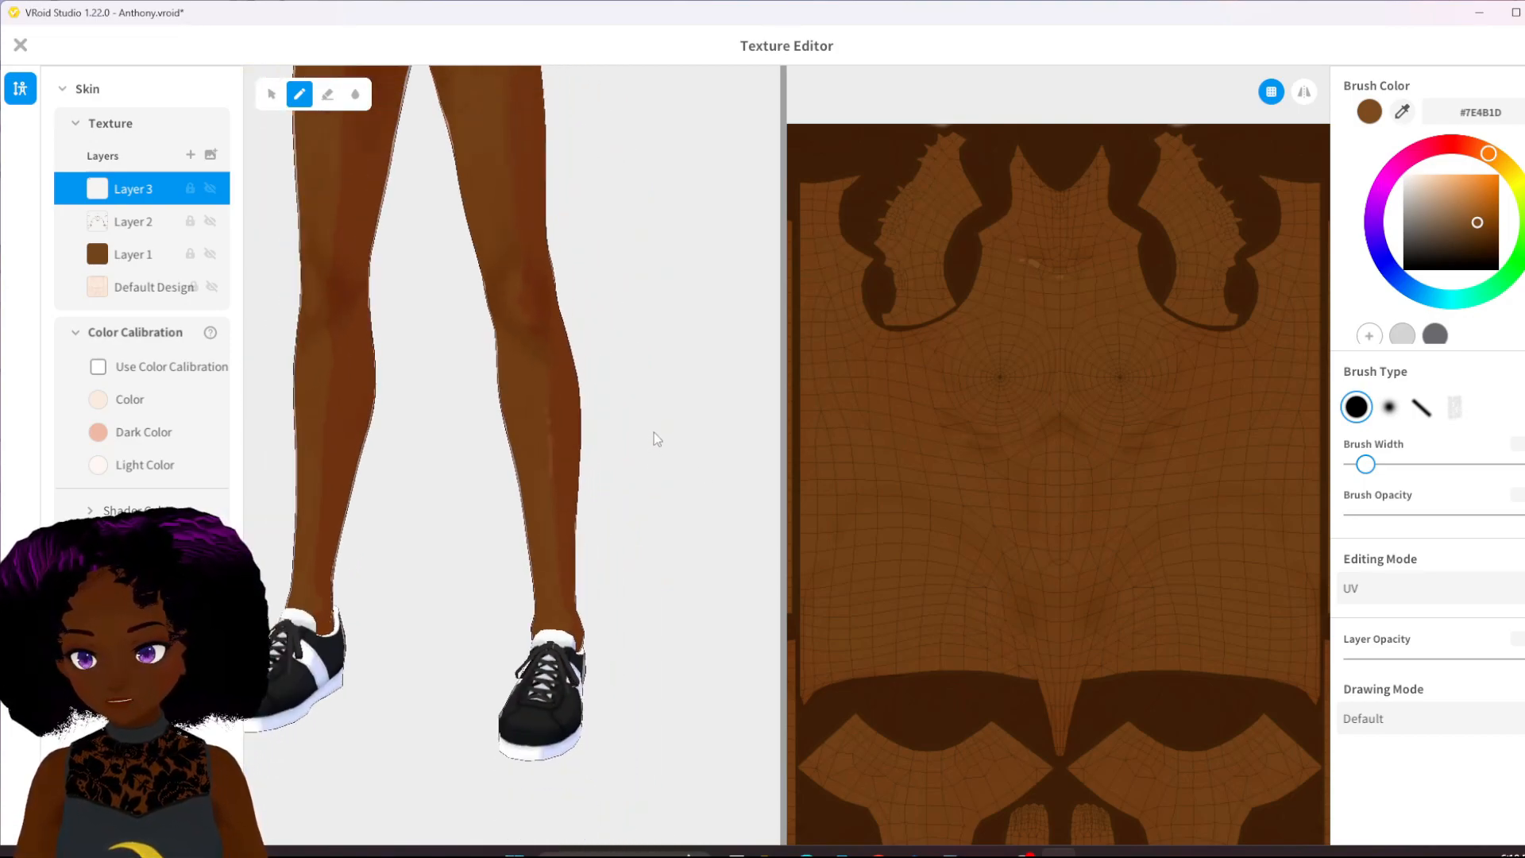
pyautogui.moveTo(600, 326); pyautogui.dragTo(660, 616, button='middle')
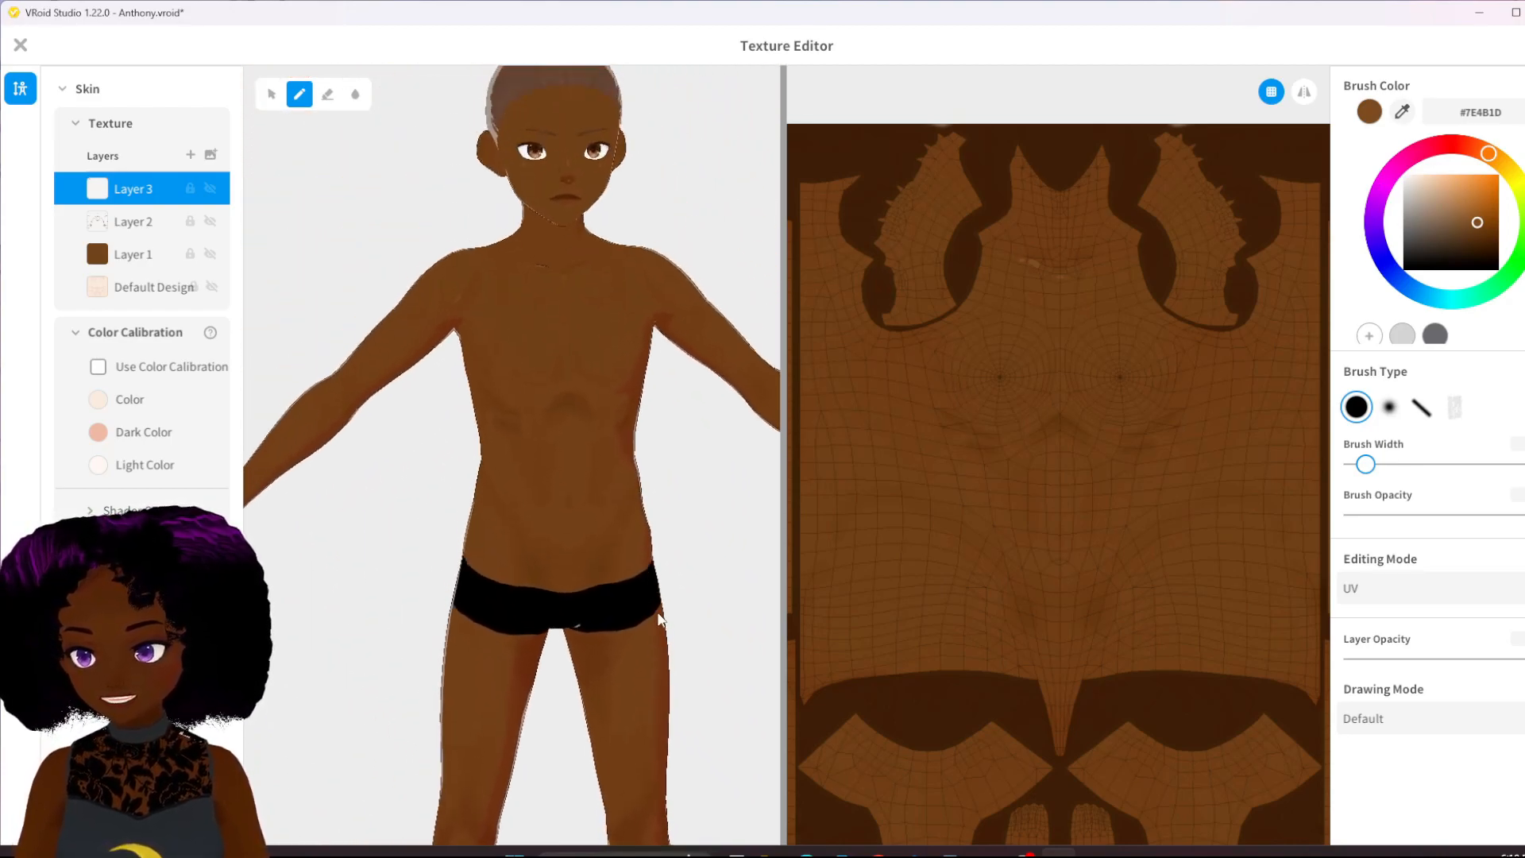
pyautogui.scroll(5, 584, 520)
pyautogui.scroll(6, 579, 513)
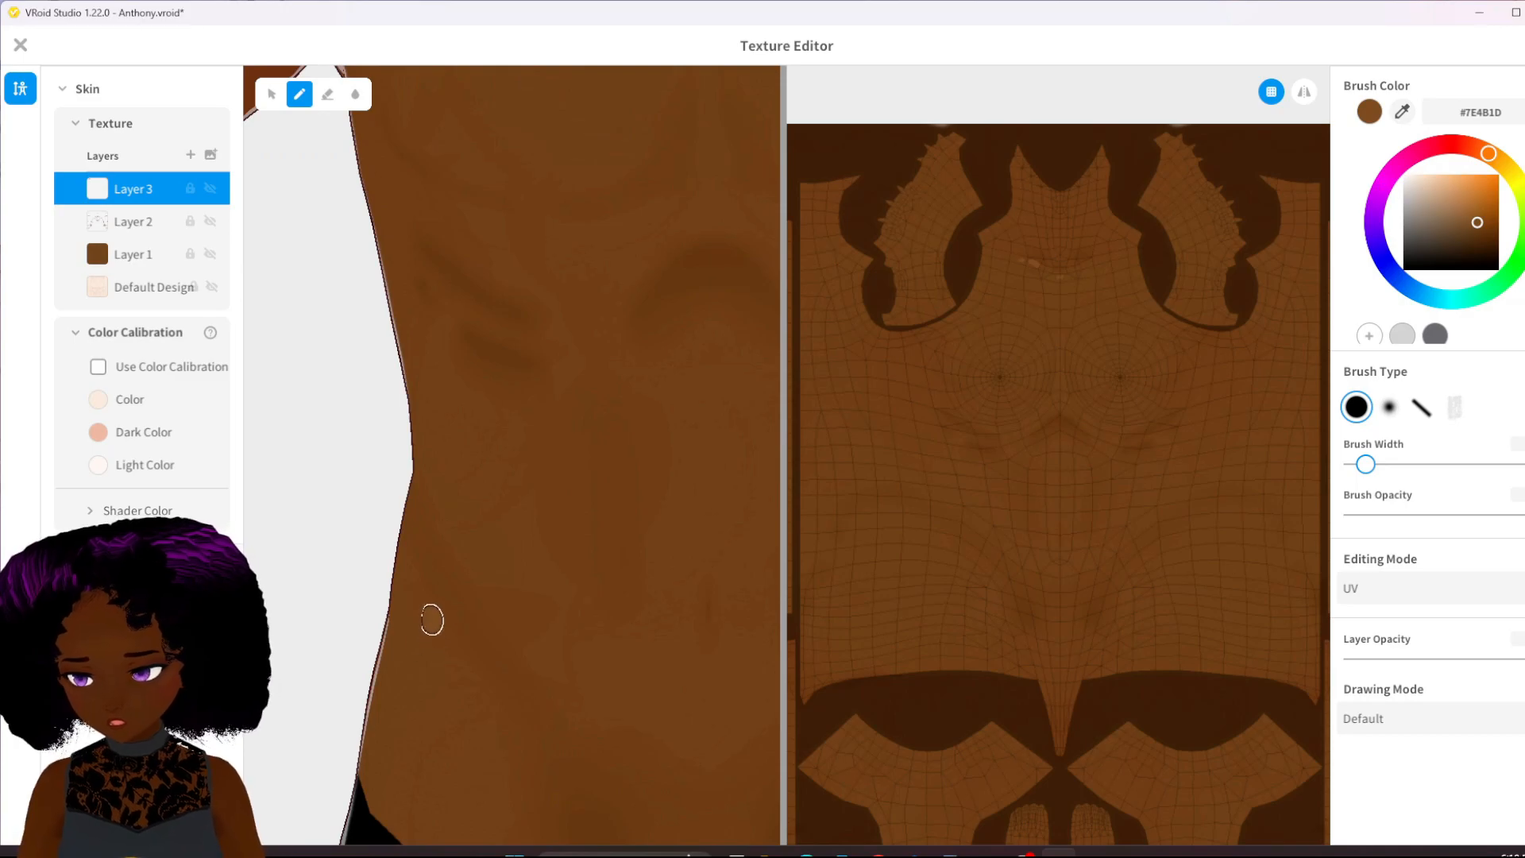
pyautogui.moveTo(432, 629); pyautogui.dragTo(477, 677)
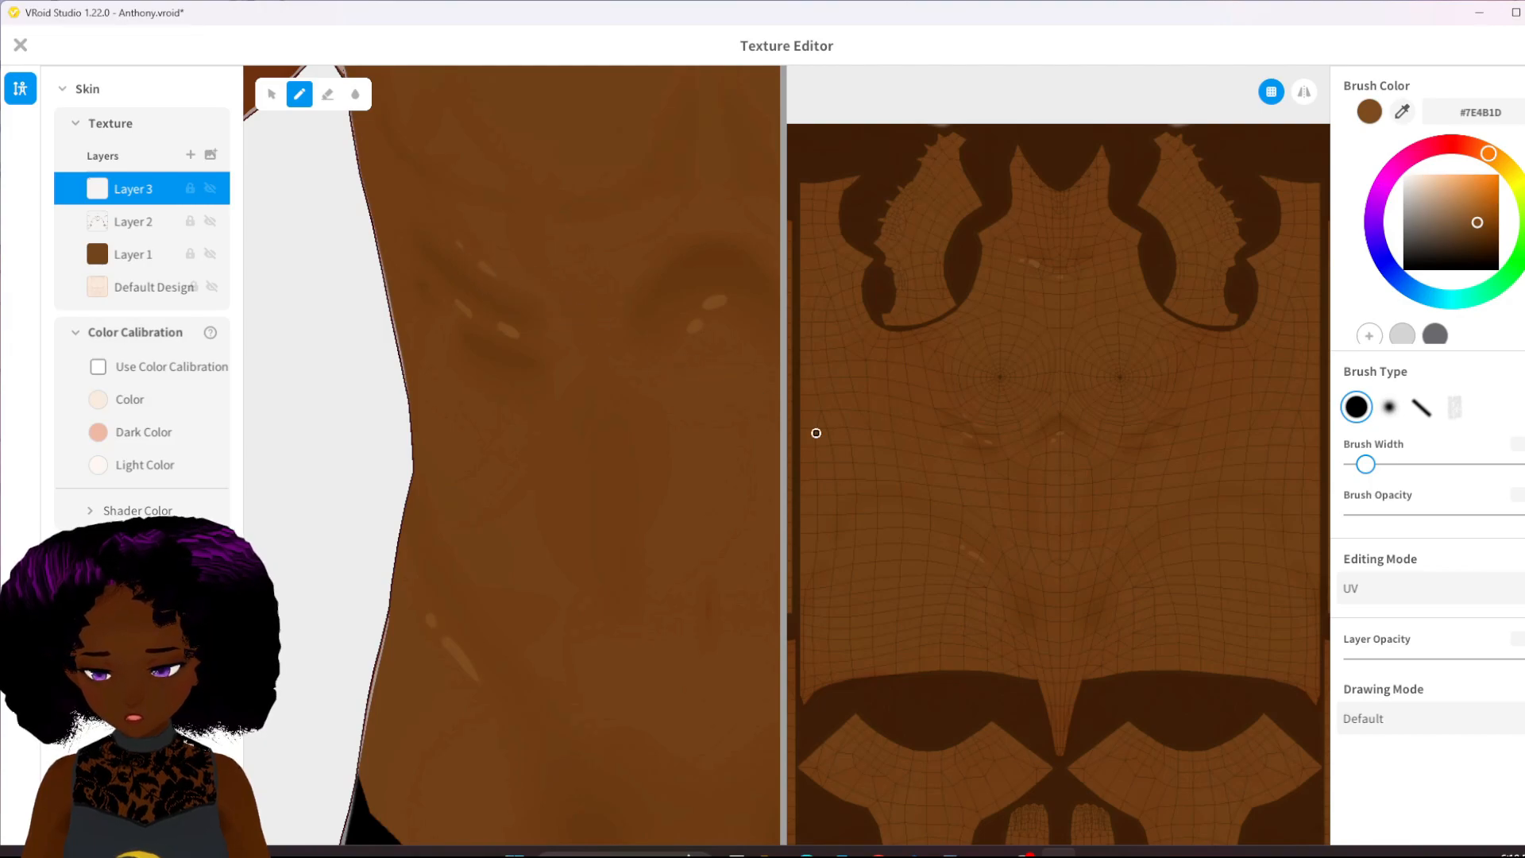
# - Paint matching short highlights on the rib creases on the character's left side
pyautogui.scroll(-5, 643, 416)
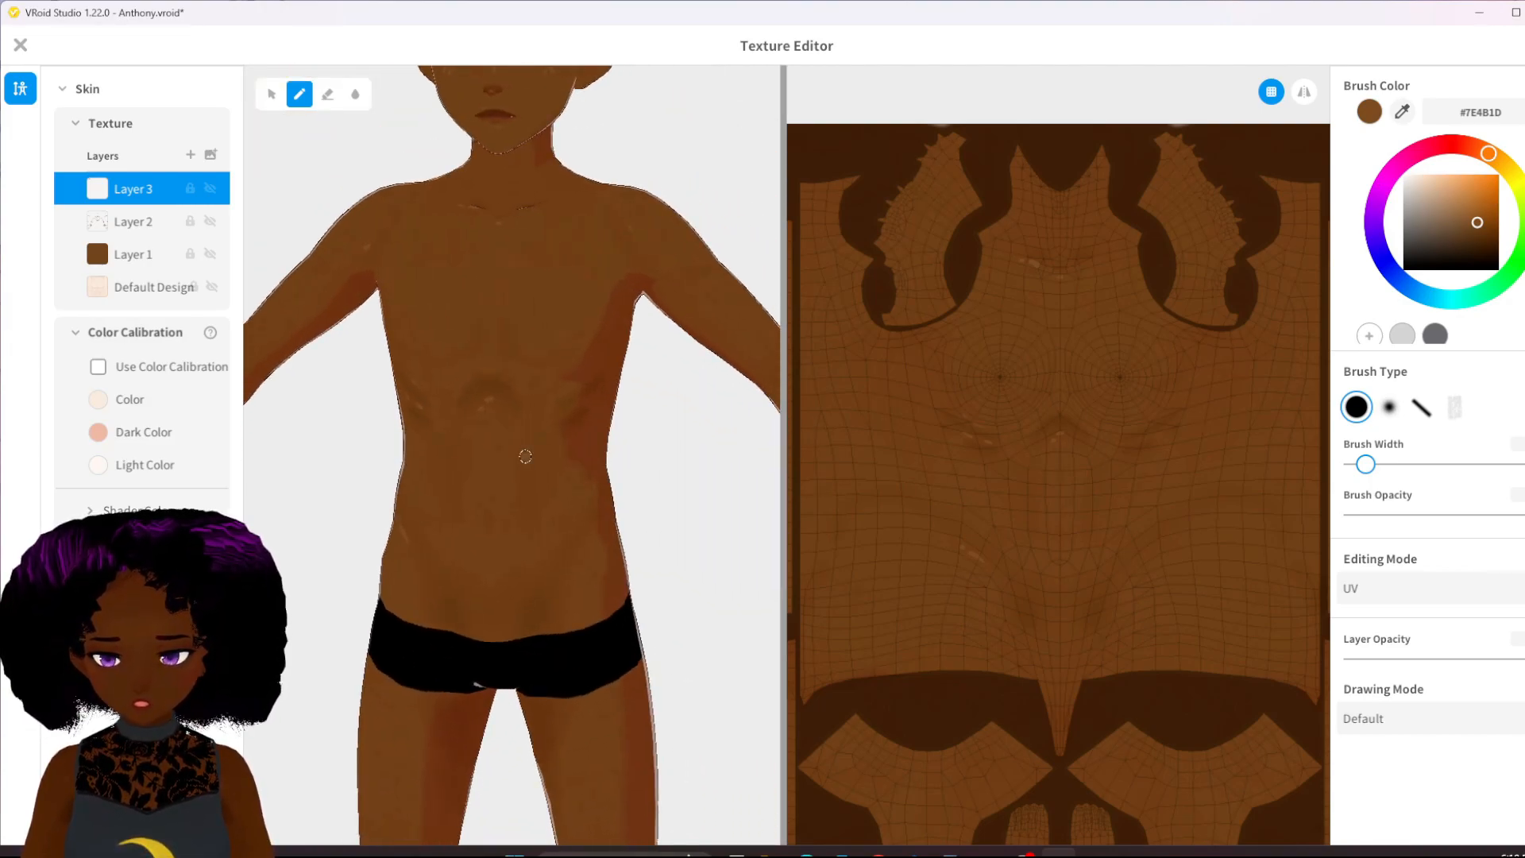
pyautogui.scroll(5, 610, 452)
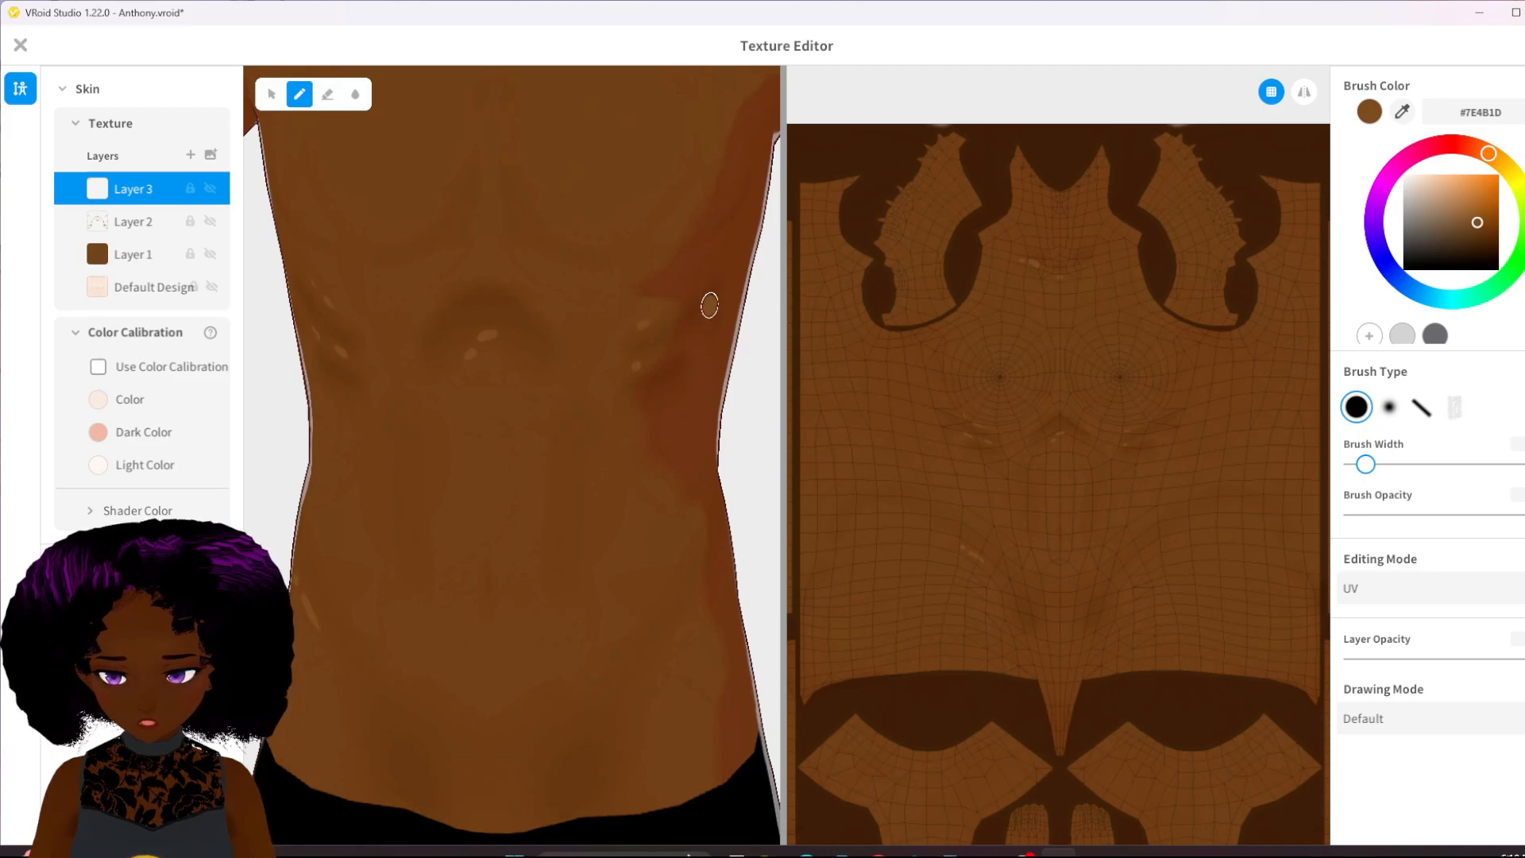
pyautogui.scroll(-2, 791, 270)
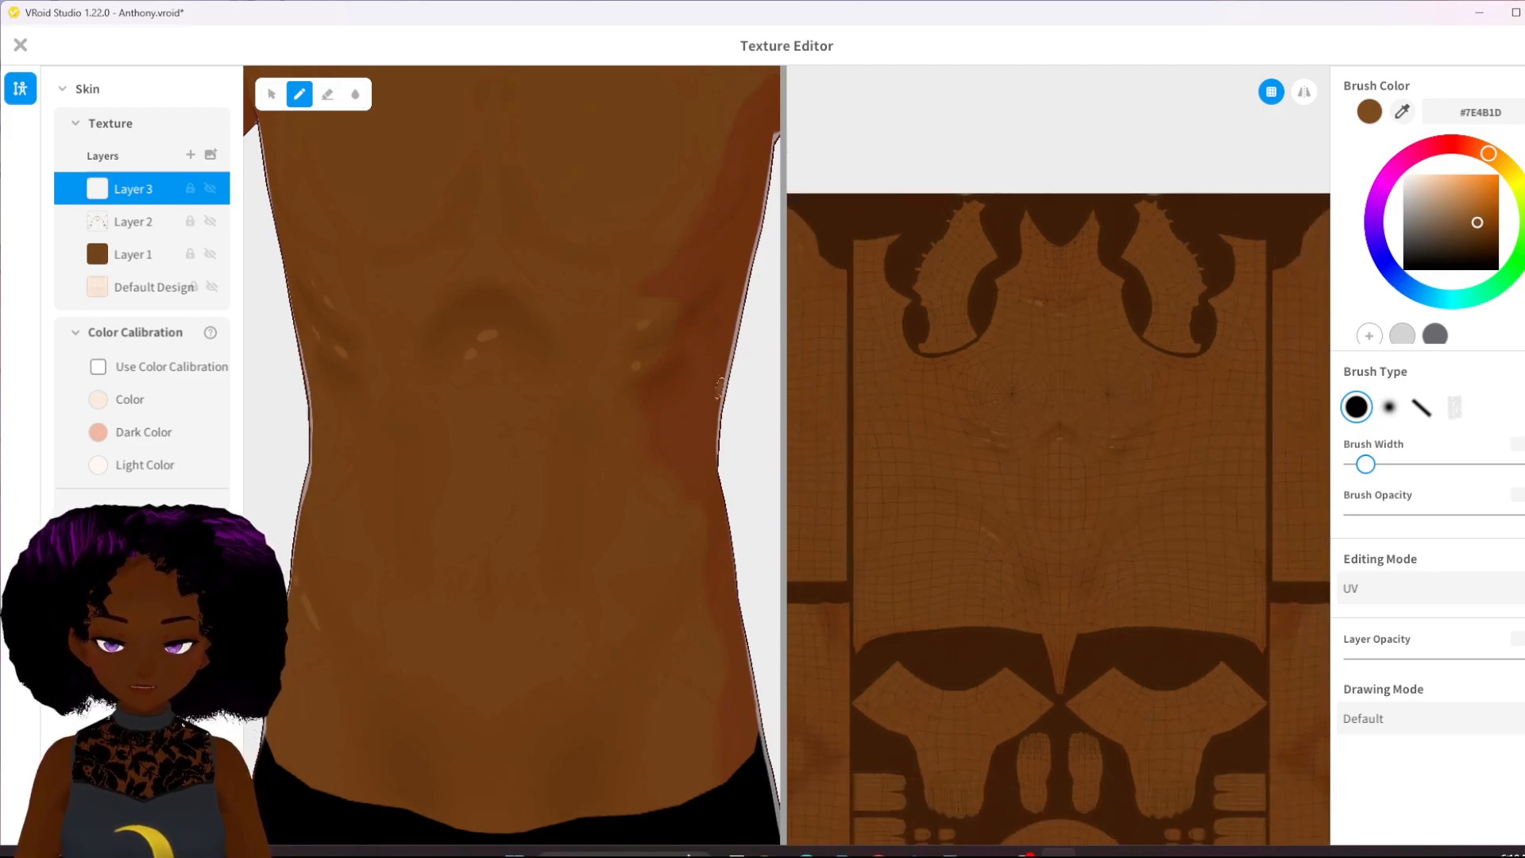
# - Paint short diagonal highlights on the character's upper chest below the collarbone
pyautogui.scroll(-6, 683, 445)
pyautogui.scroll(5, 694, 441)
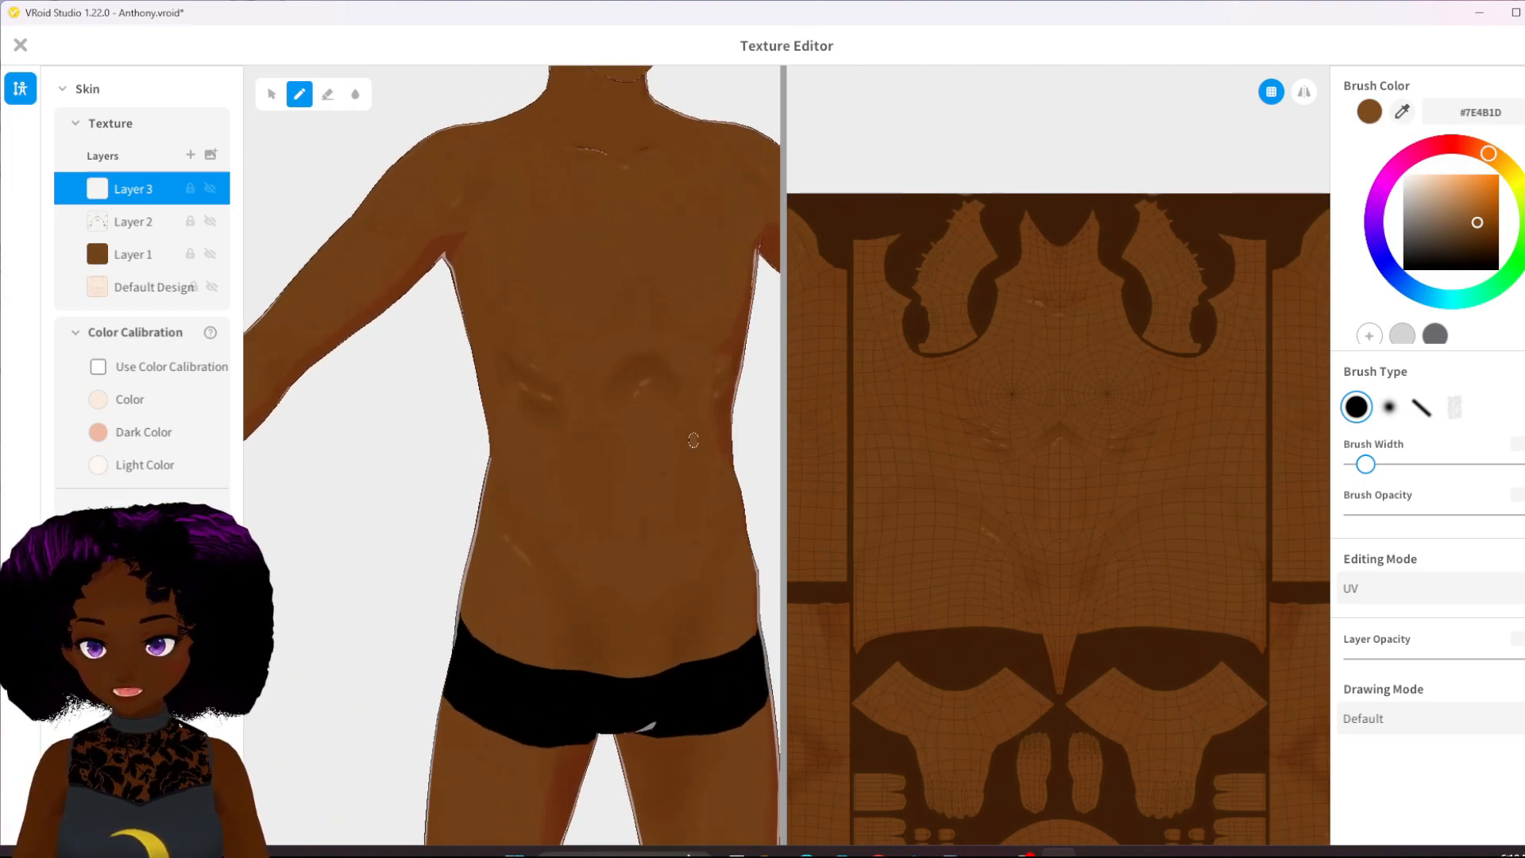
pyautogui.scroll(2, 692, 440)
pyautogui.scroll(-3, 600, 389)
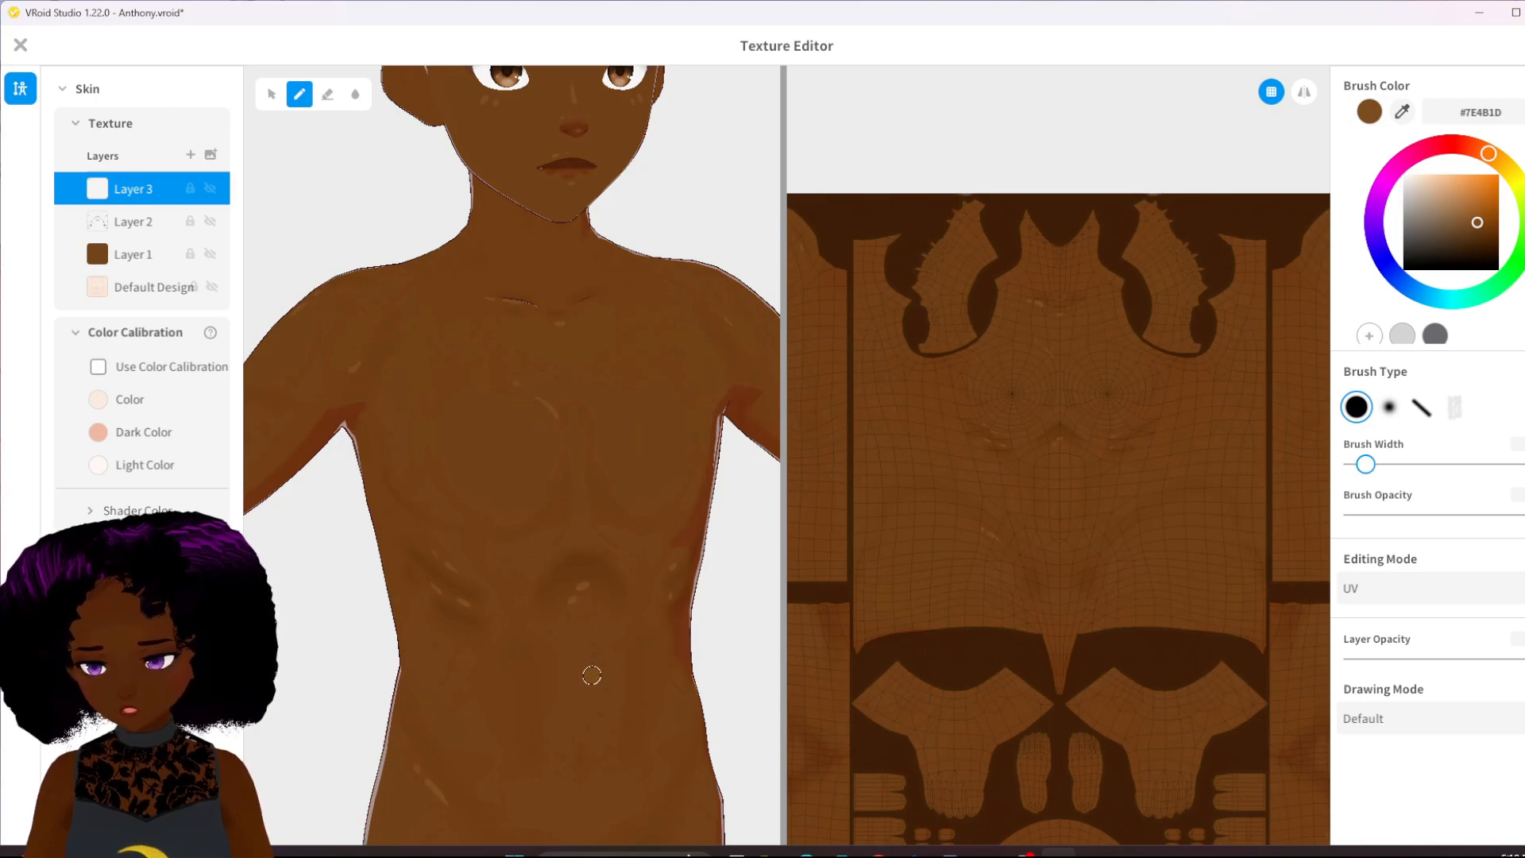
# - Examine the painted skin shading and highlights on the torso, arms and lower legs from the front and back
pyautogui.scroll(-5, 592, 675)
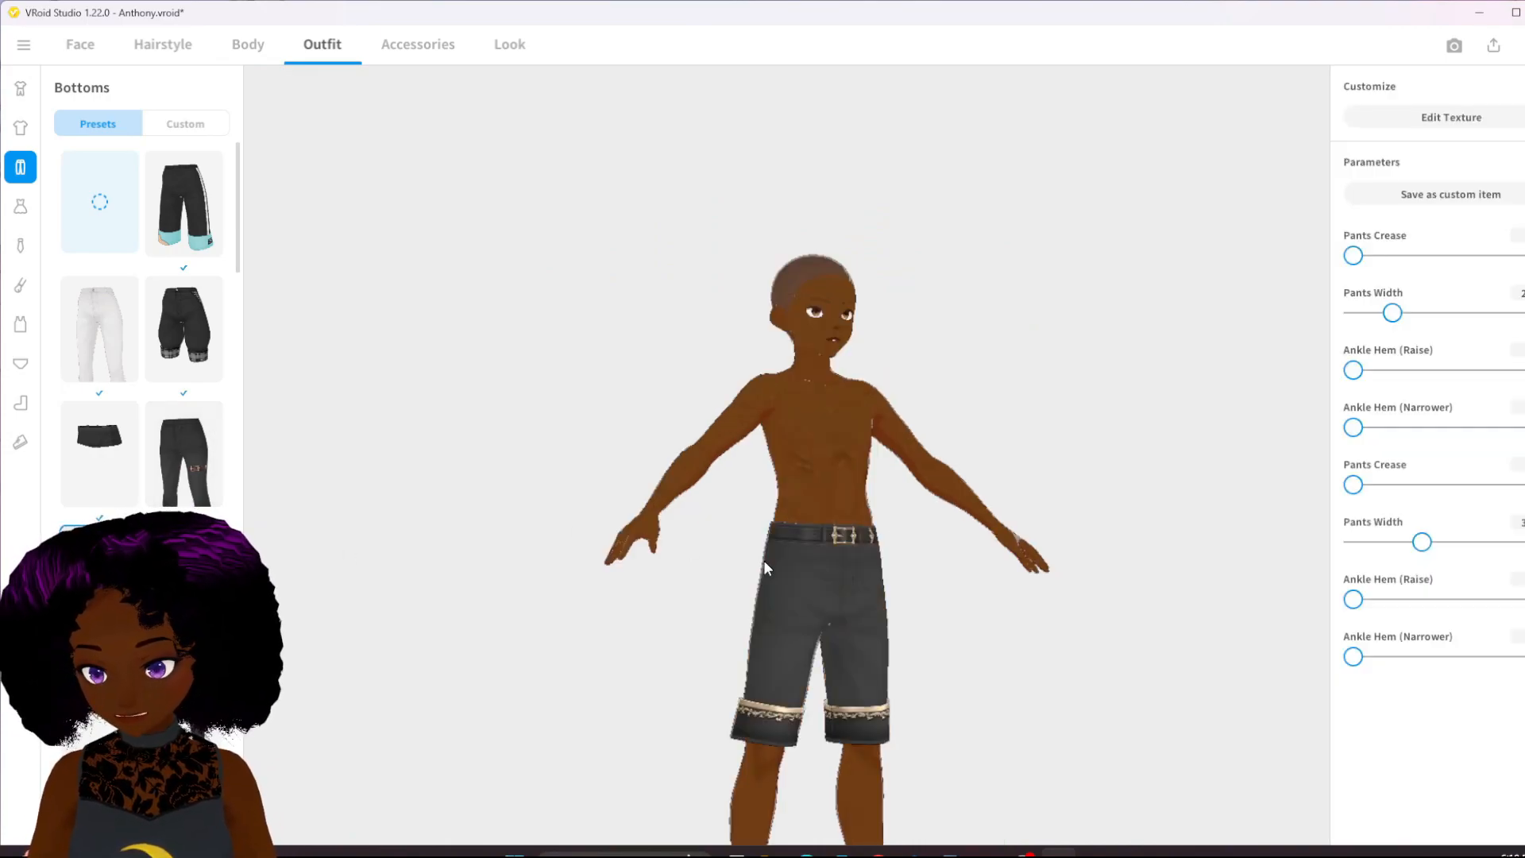
pyautogui.scroll(1, 953, 578)
pyautogui.scroll(2, 869, 581)
pyautogui.scroll(5, 869, 580)
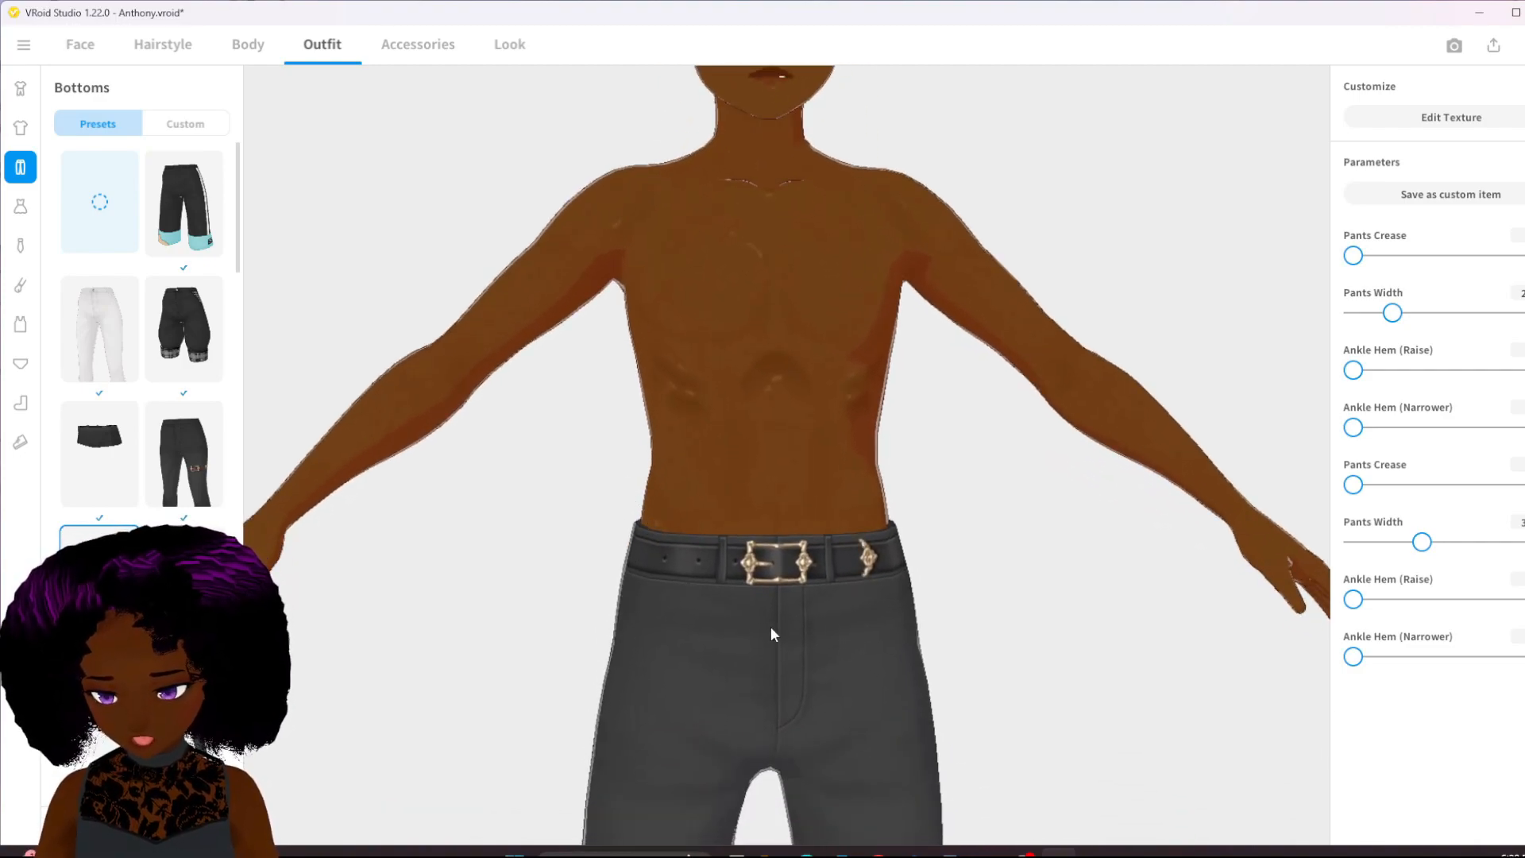
pyautogui.scroll(-3, 895, 644)
pyautogui.scroll(-4, 869, 670)
pyautogui.scroll(2, 863, 669)
pyautogui.scroll(-3, 859, 581)
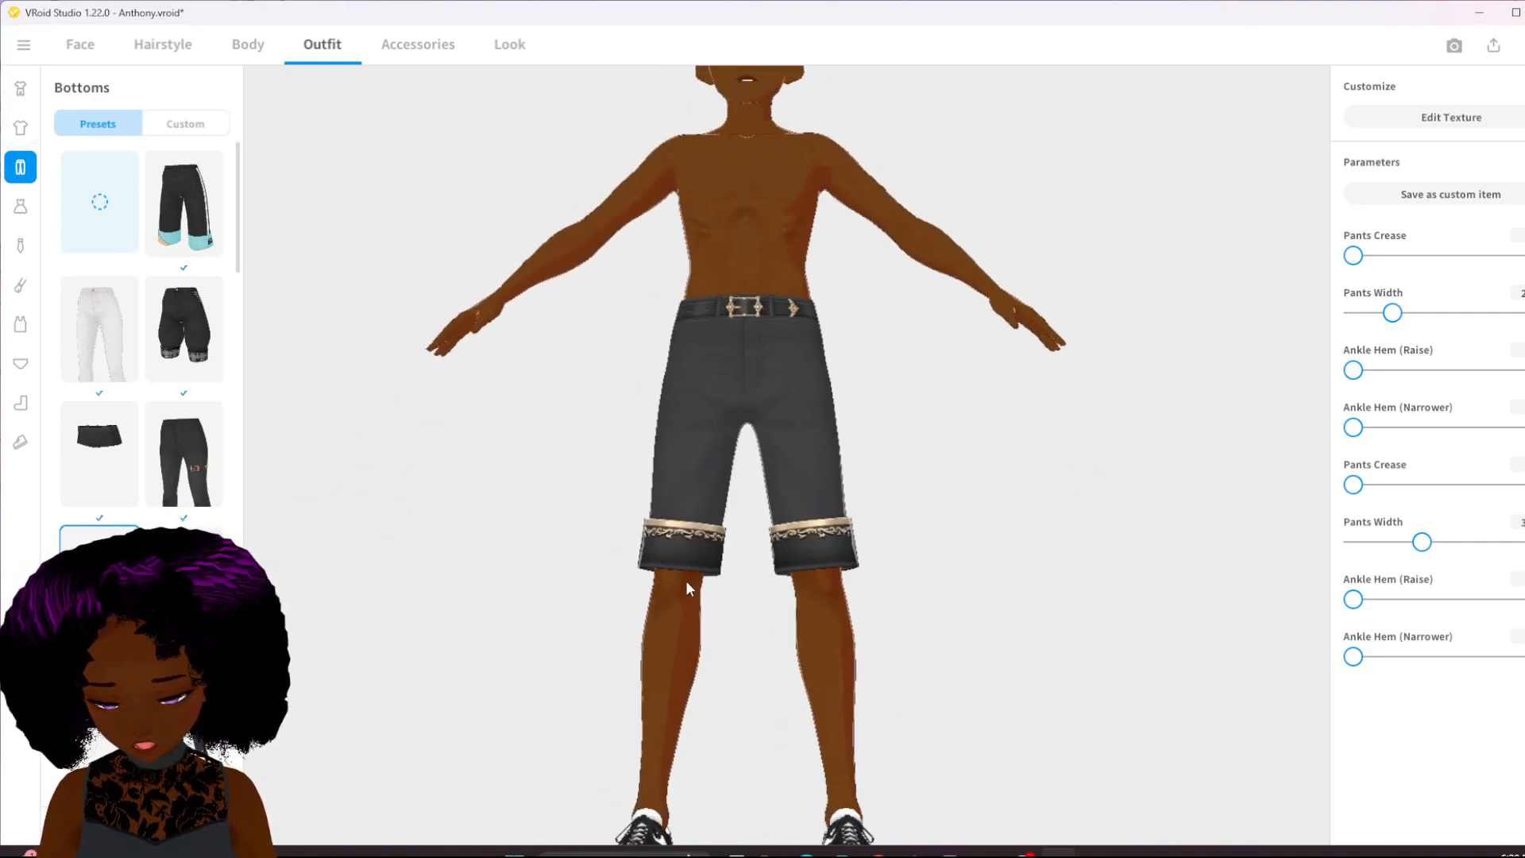
pyautogui.scroll(3, 746, 611)
pyautogui.moveTo(866, 648); pyautogui.dragTo(742, 702, button='right')
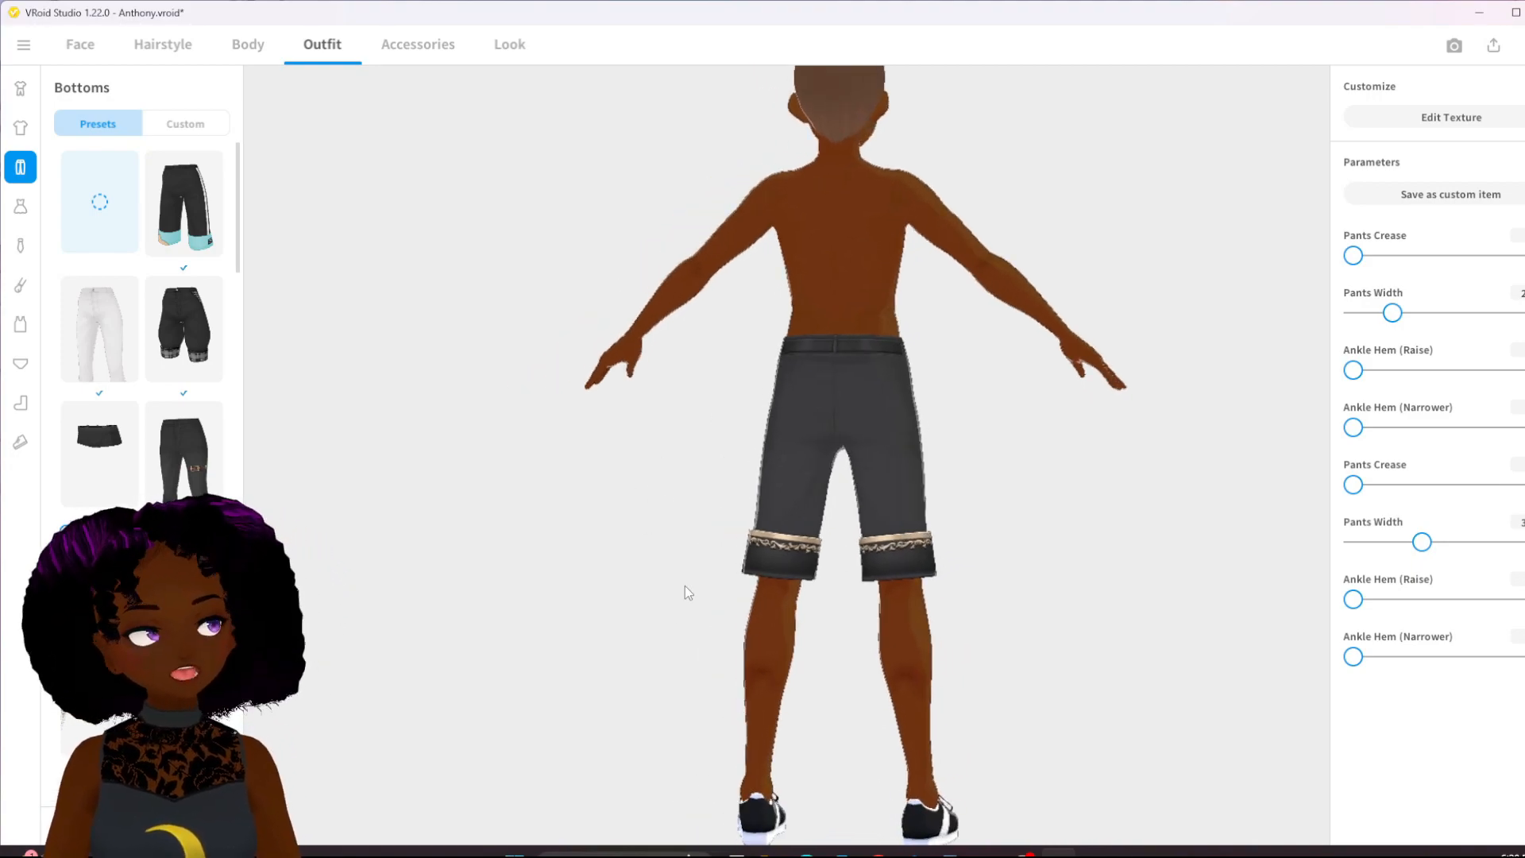
pyautogui.moveTo(785, 685)
pyautogui.mouseDown(button='right')
pyautogui.moveTo(807, 687)
pyautogui.moveTo(792, 680)
pyautogui.mouseUp(button='right')
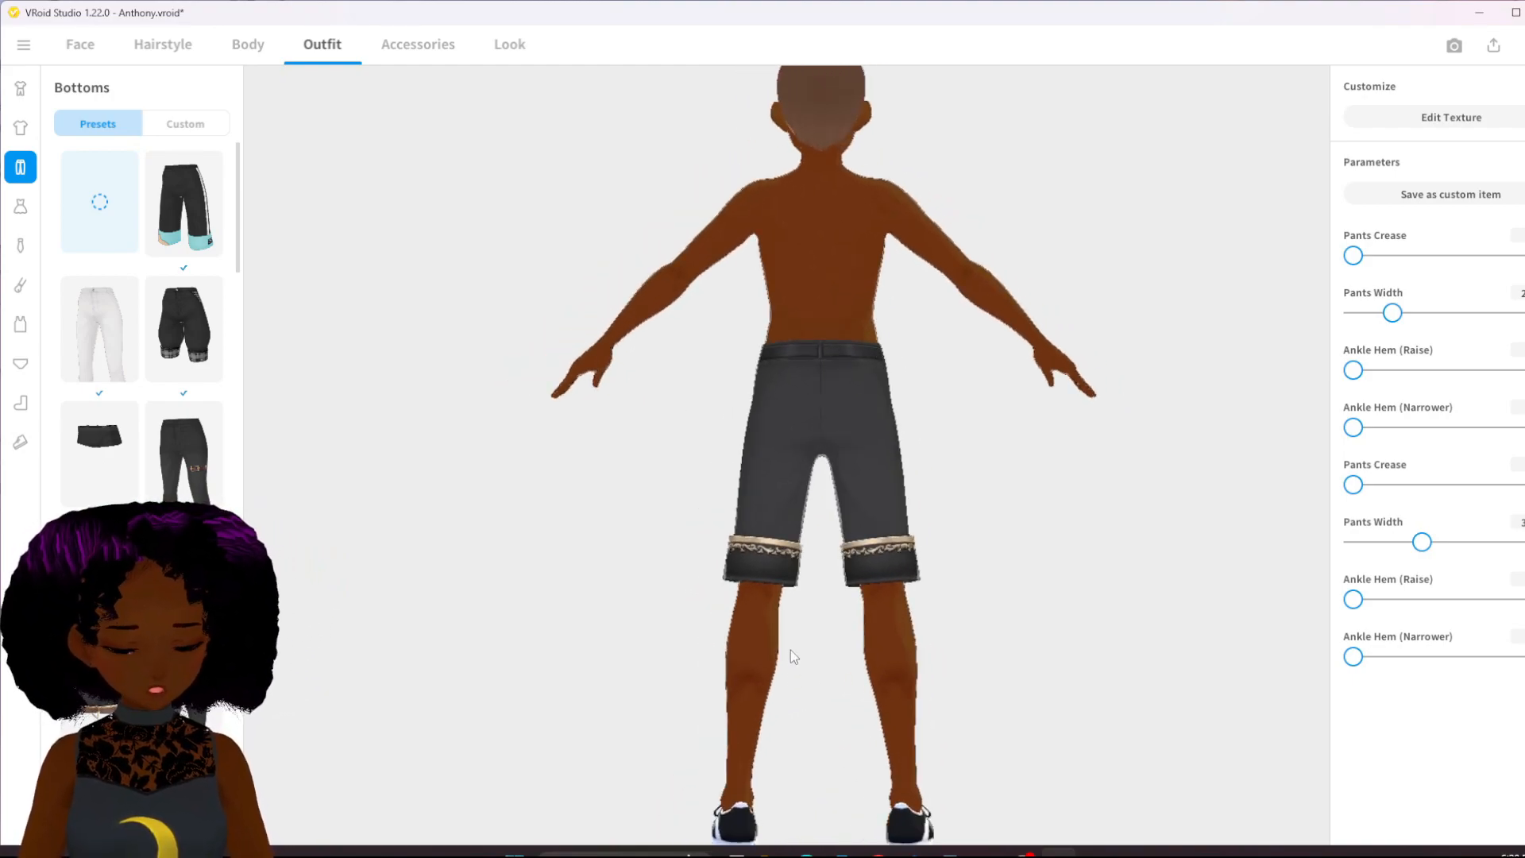
pyautogui.moveTo(796, 613)
pyautogui.mouseDown(button='right')
pyautogui.moveTo(816, 610)
pyautogui.moveTo(820, 628)
pyautogui.moveTo(806, 623)
pyautogui.mouseUp(button='right')
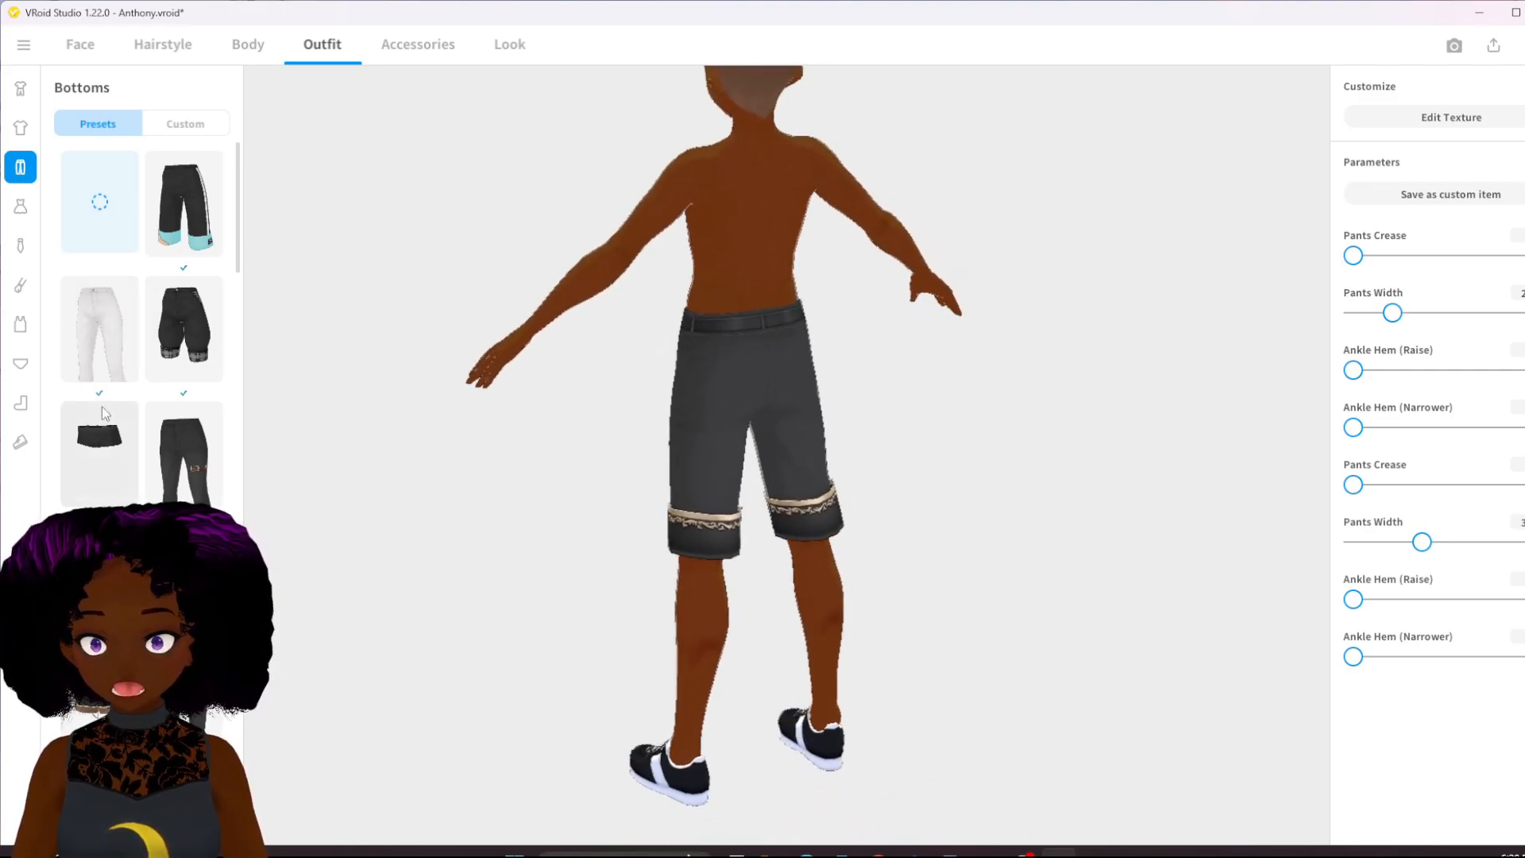
# - Dress the character in the black tank top preset as an inner top
pyautogui.click(21, 324)
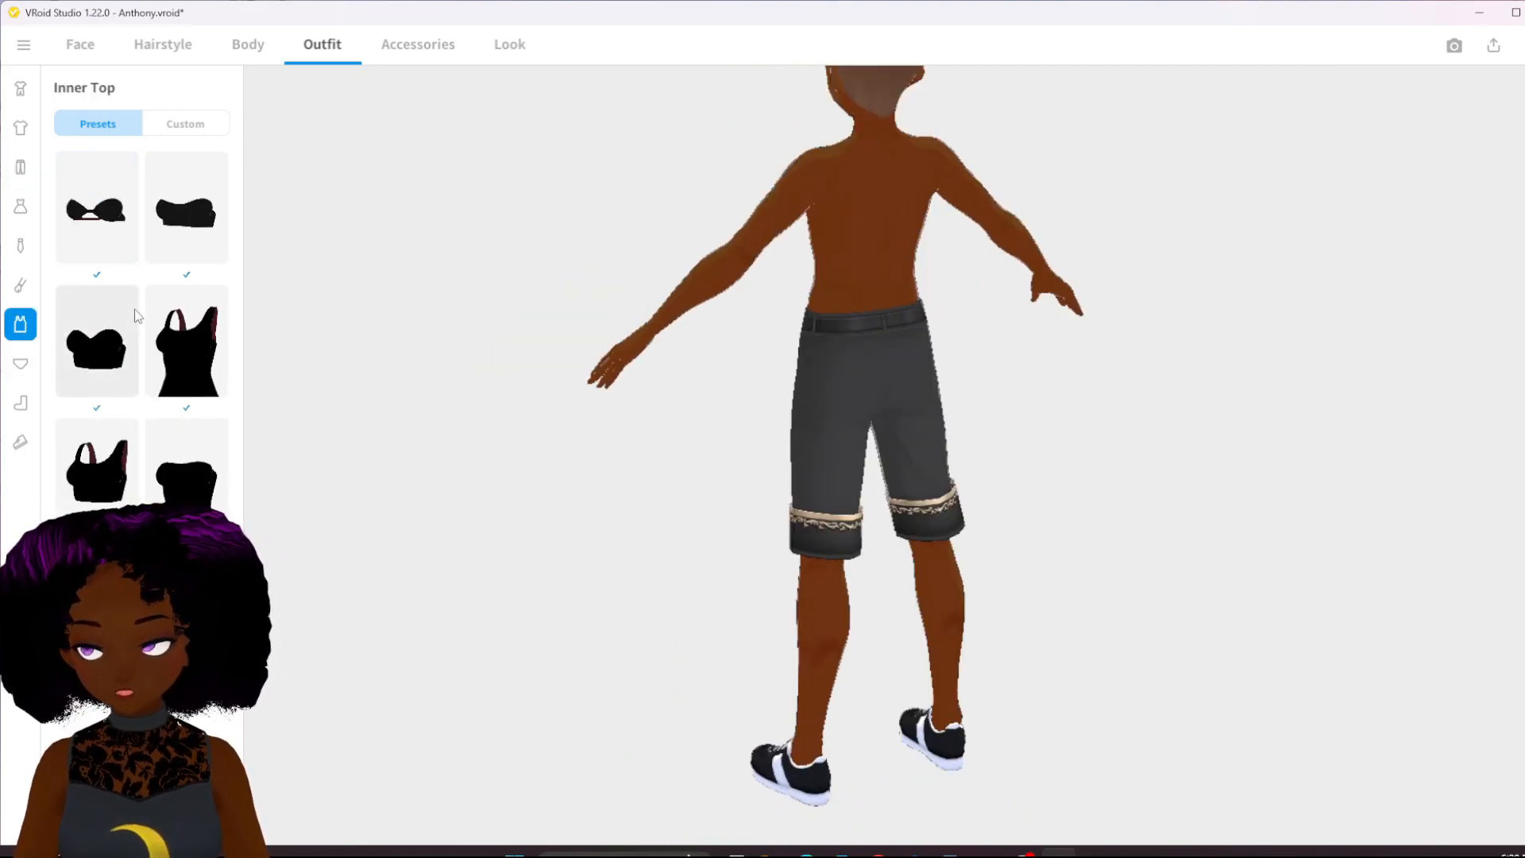
pyautogui.click(176, 367)
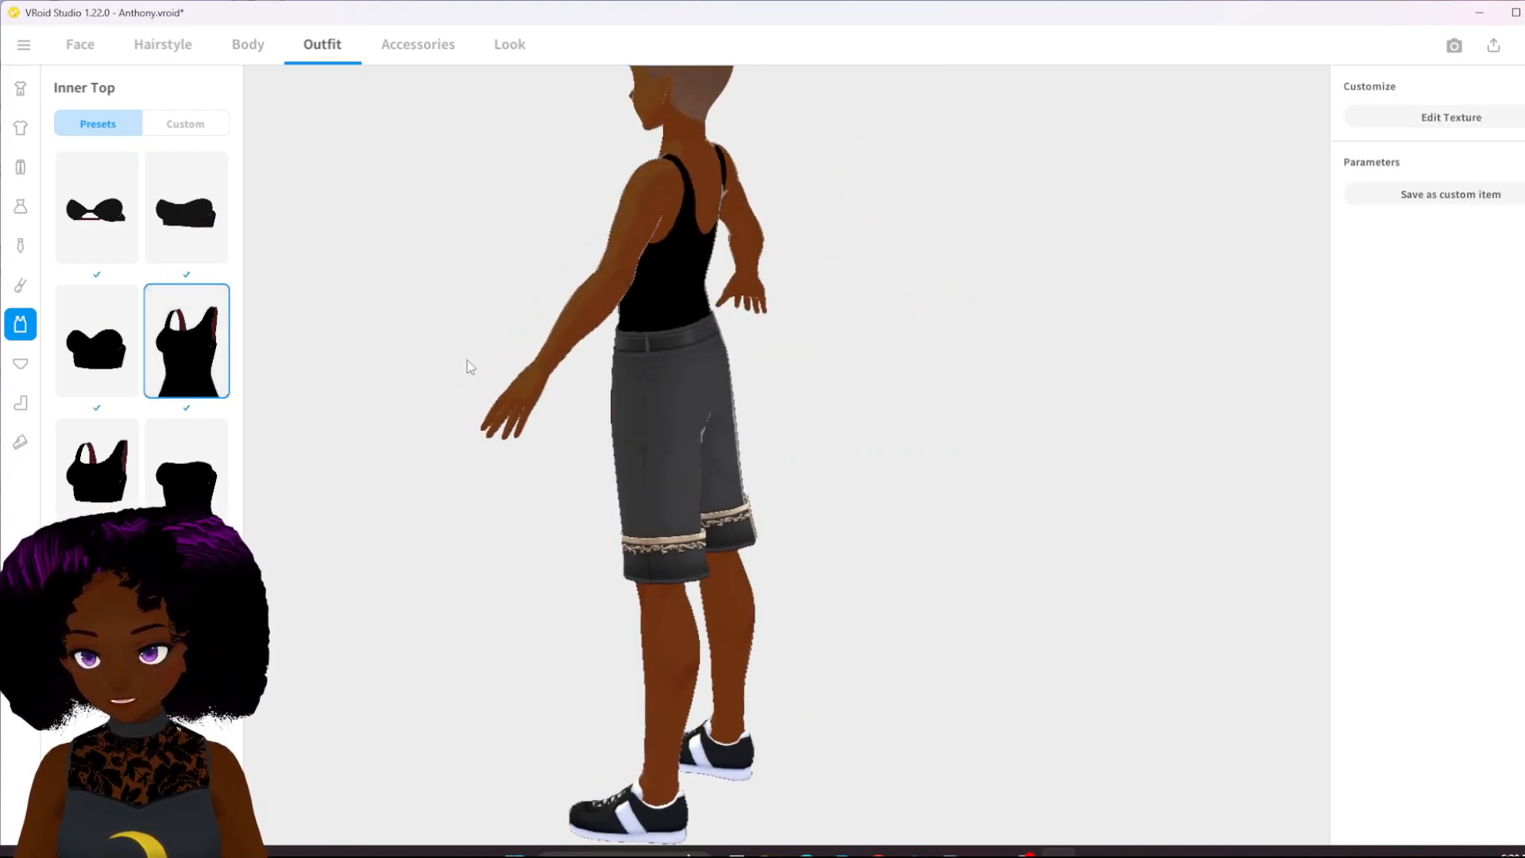
pyautogui.moveTo(569, 355); pyautogui.dragTo(578, 359, button='right')
pyautogui.scroll(3, 736, 270)
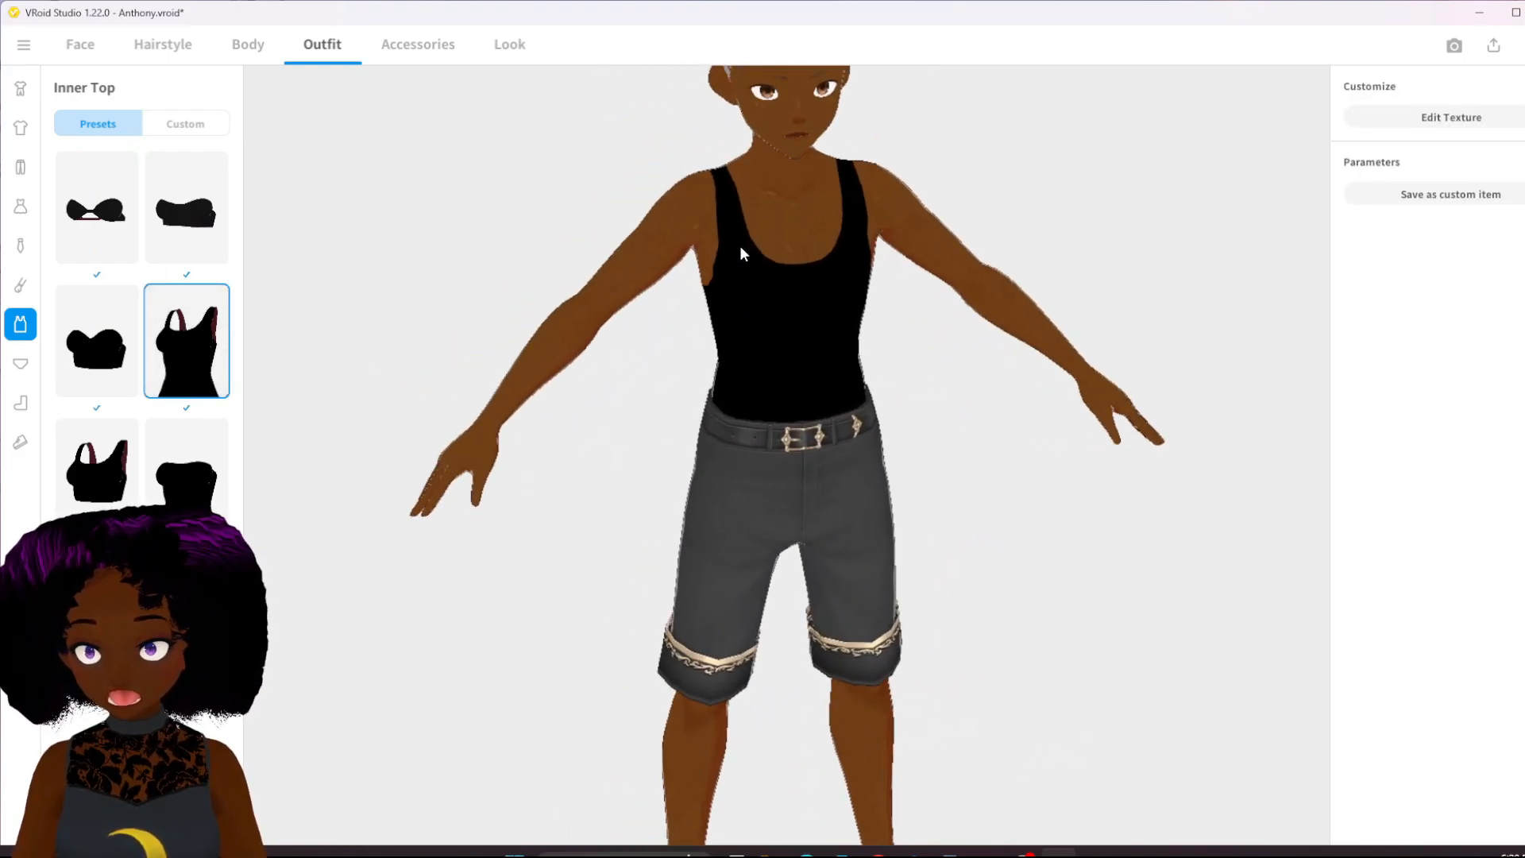
# - Inspect the face, collarbone, chest and arm shading around the tank top, including the full figure from the front
pyautogui.moveTo(743, 244); pyautogui.dragTo(667, 456, button='middle')
pyautogui.scroll(5, 667, 476)
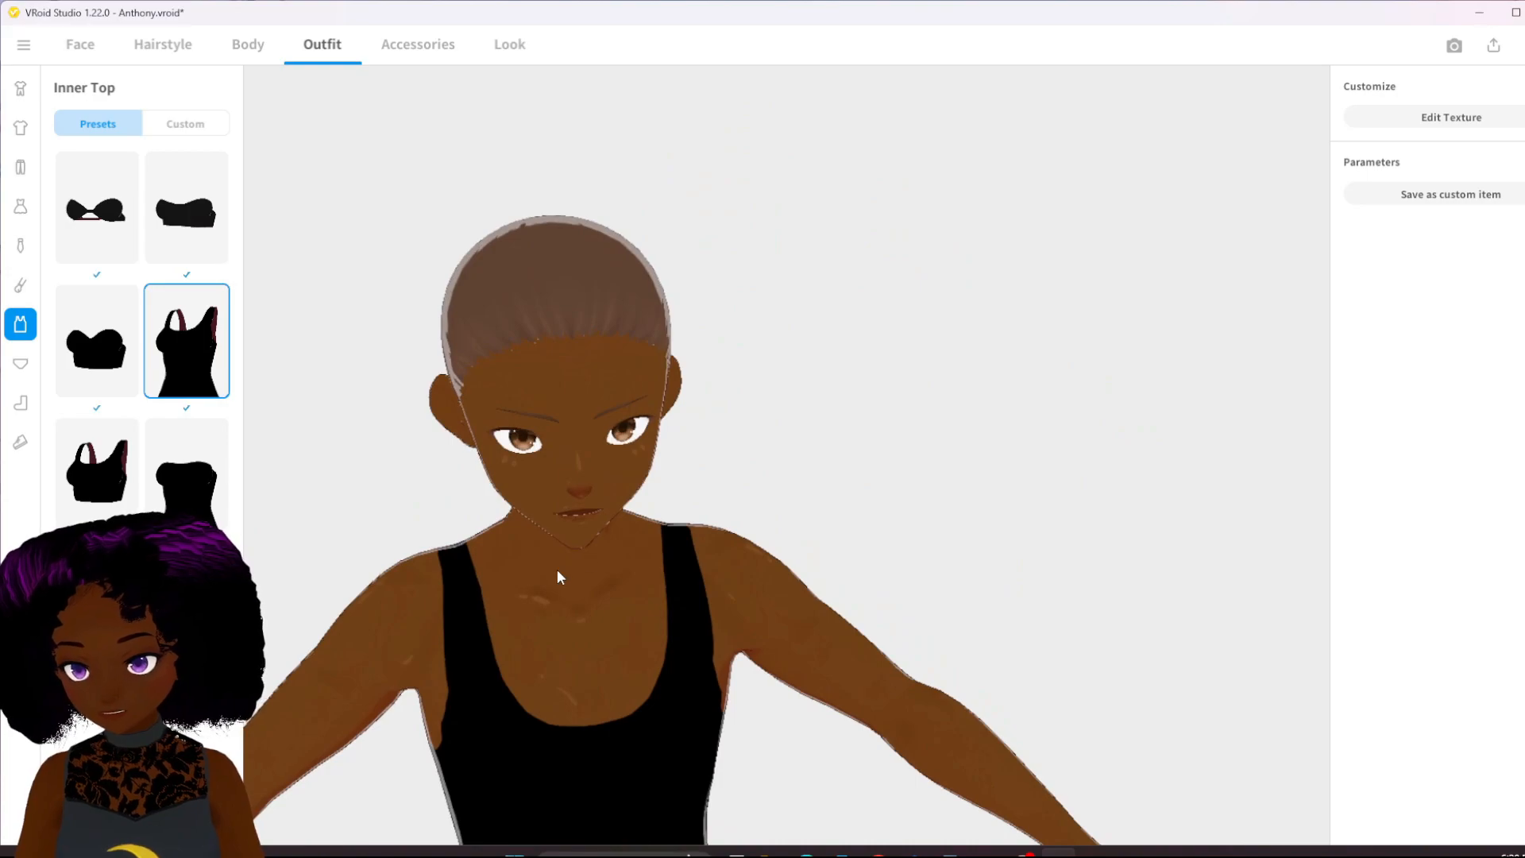
pyautogui.moveTo(589, 530); pyautogui.dragTo(634, 515, button='middle')
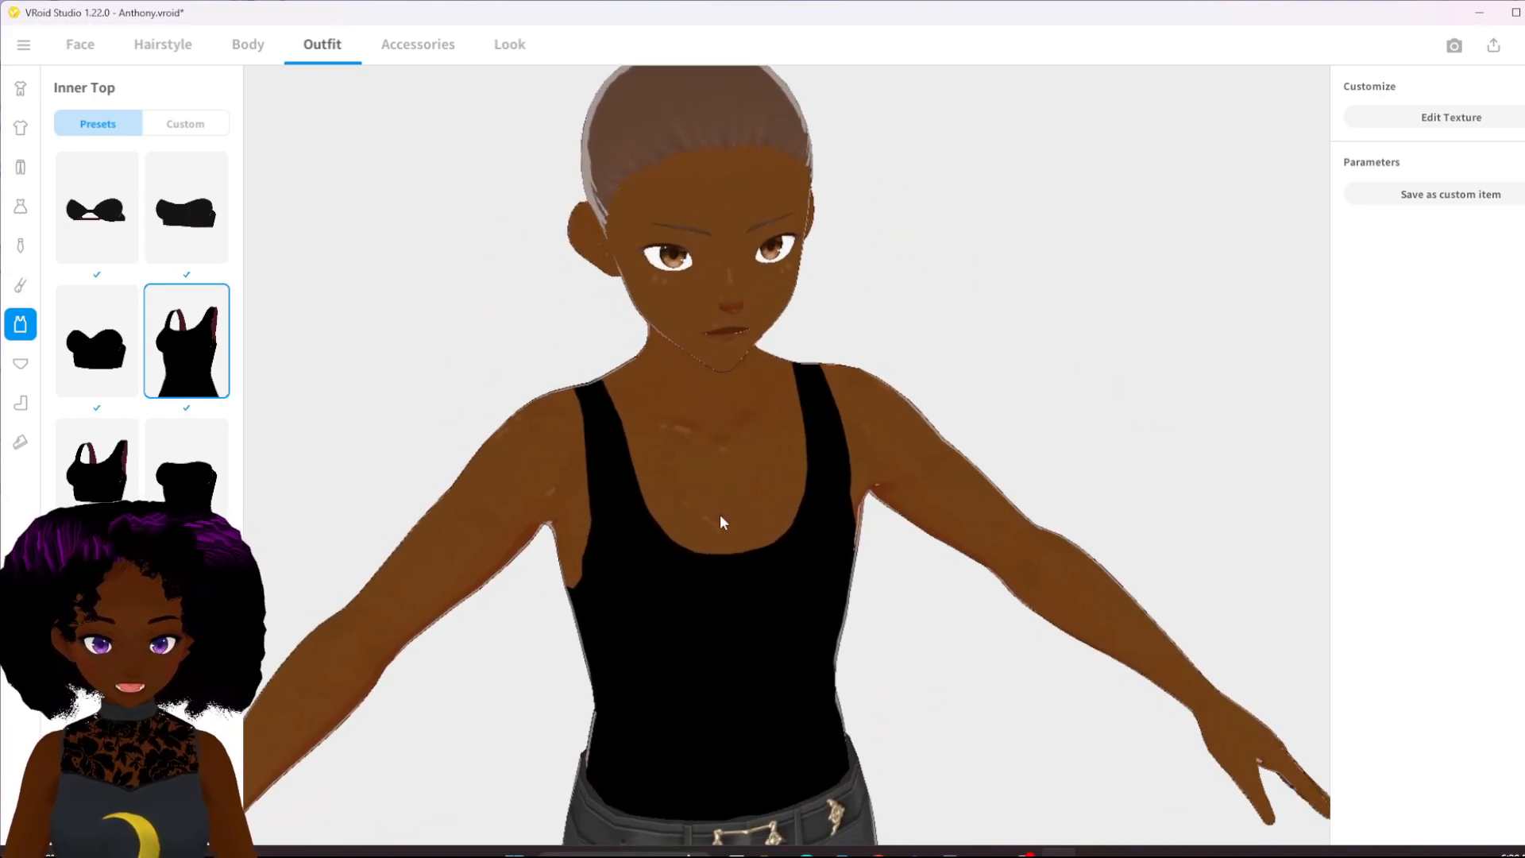
pyautogui.moveTo(676, 508); pyautogui.dragTo(667, 512, button='right')
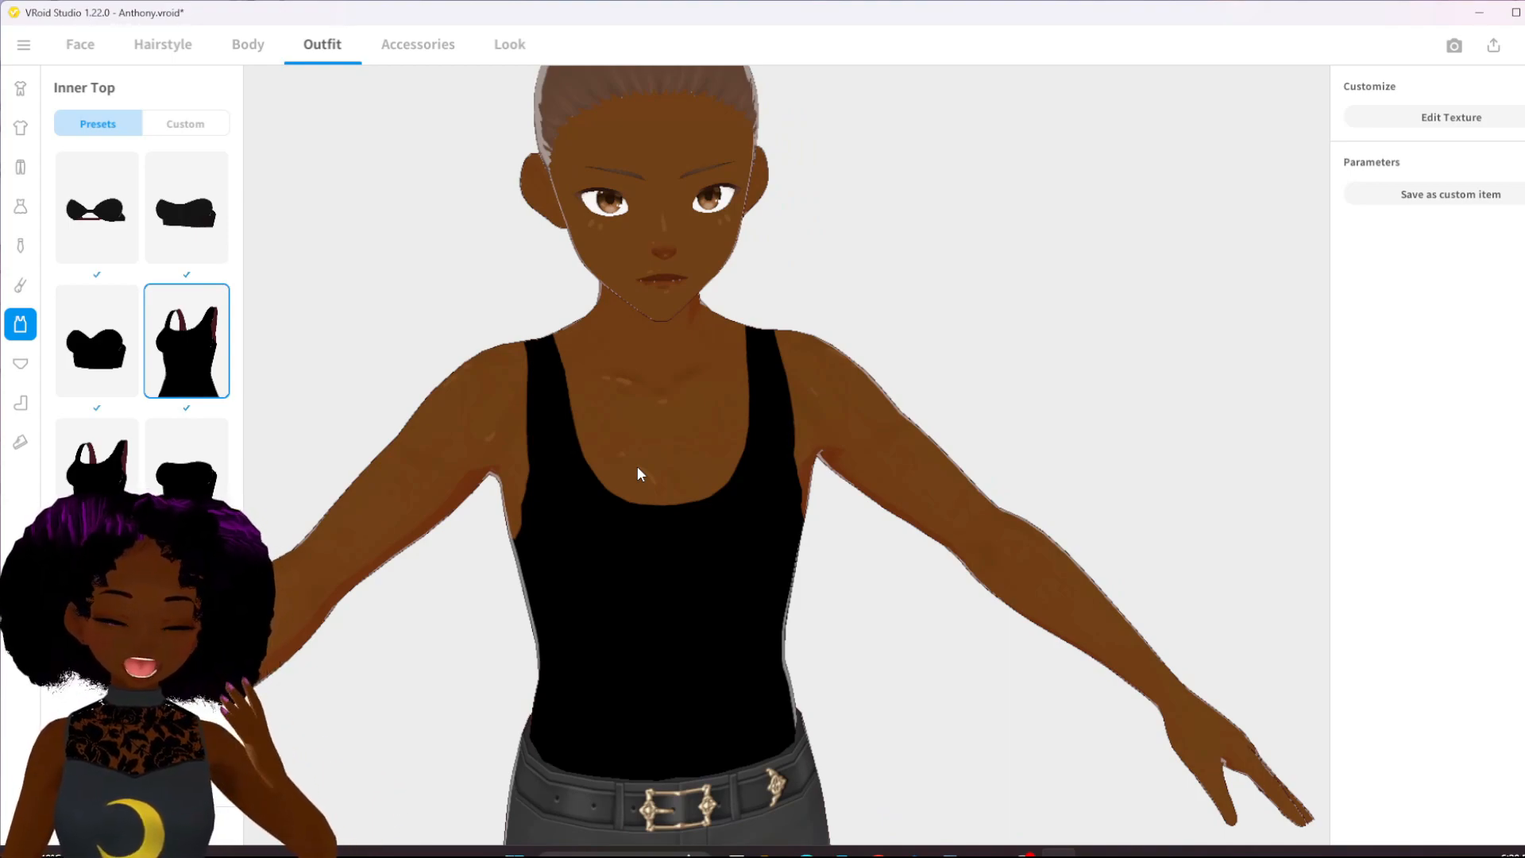
pyautogui.moveTo(617, 456); pyautogui.dragTo(711, 500, button='right')
pyautogui.scroll(-5, 608, 440)
pyautogui.scroll(-2, 607, 440)
pyautogui.moveTo(711, 501); pyautogui.dragTo(785, 411, button='middle')
pyautogui.moveTo(785, 508); pyautogui.dragTo(765, 441, button='middle')
pyautogui.scroll(-5, 766, 440)
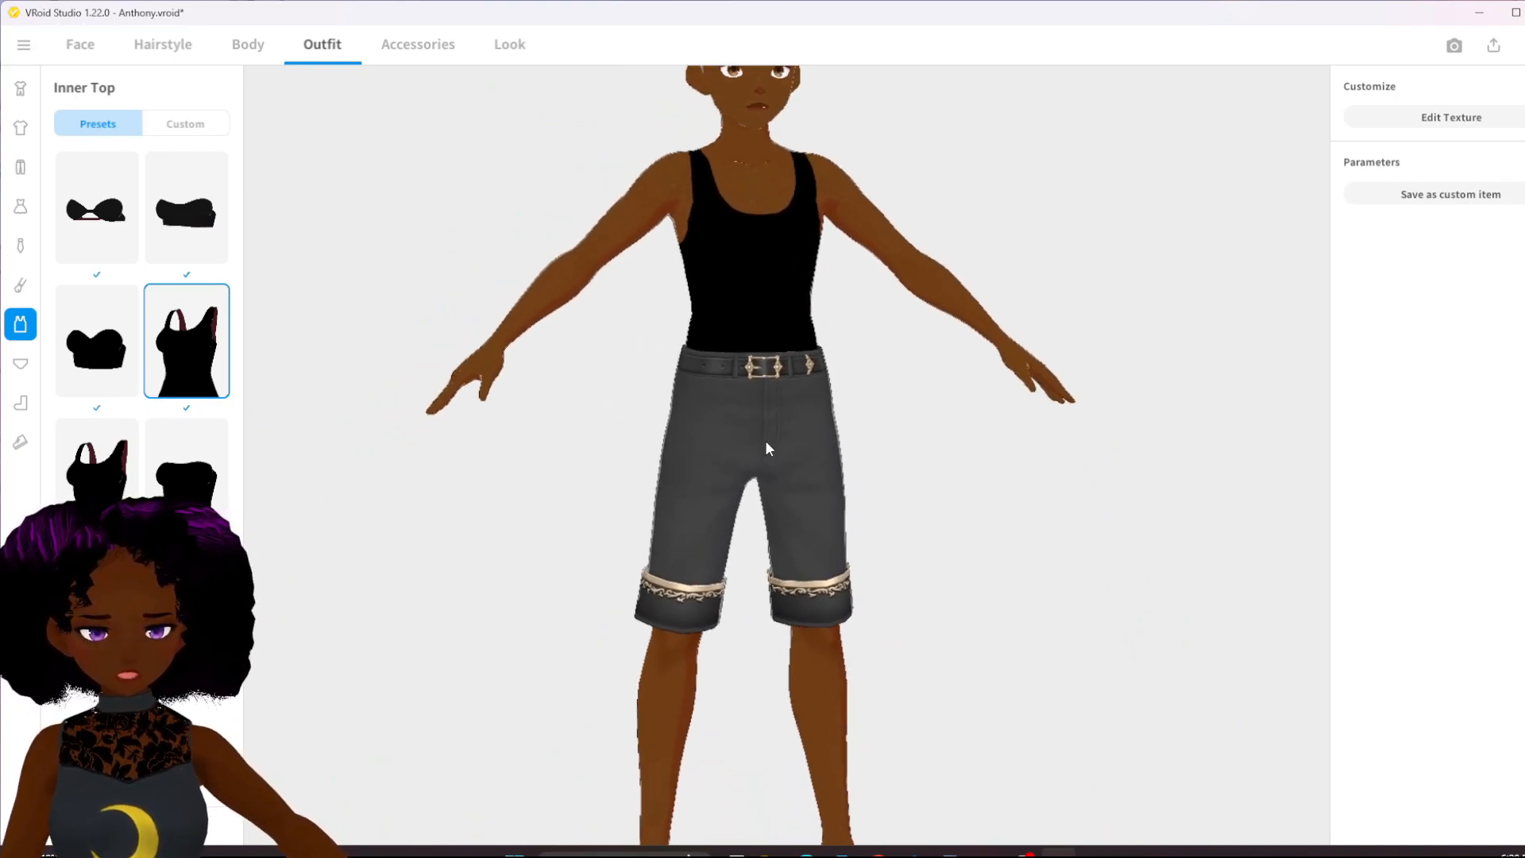
pyautogui.moveTo(766, 498); pyautogui.dragTo(753, 515, button='middle')
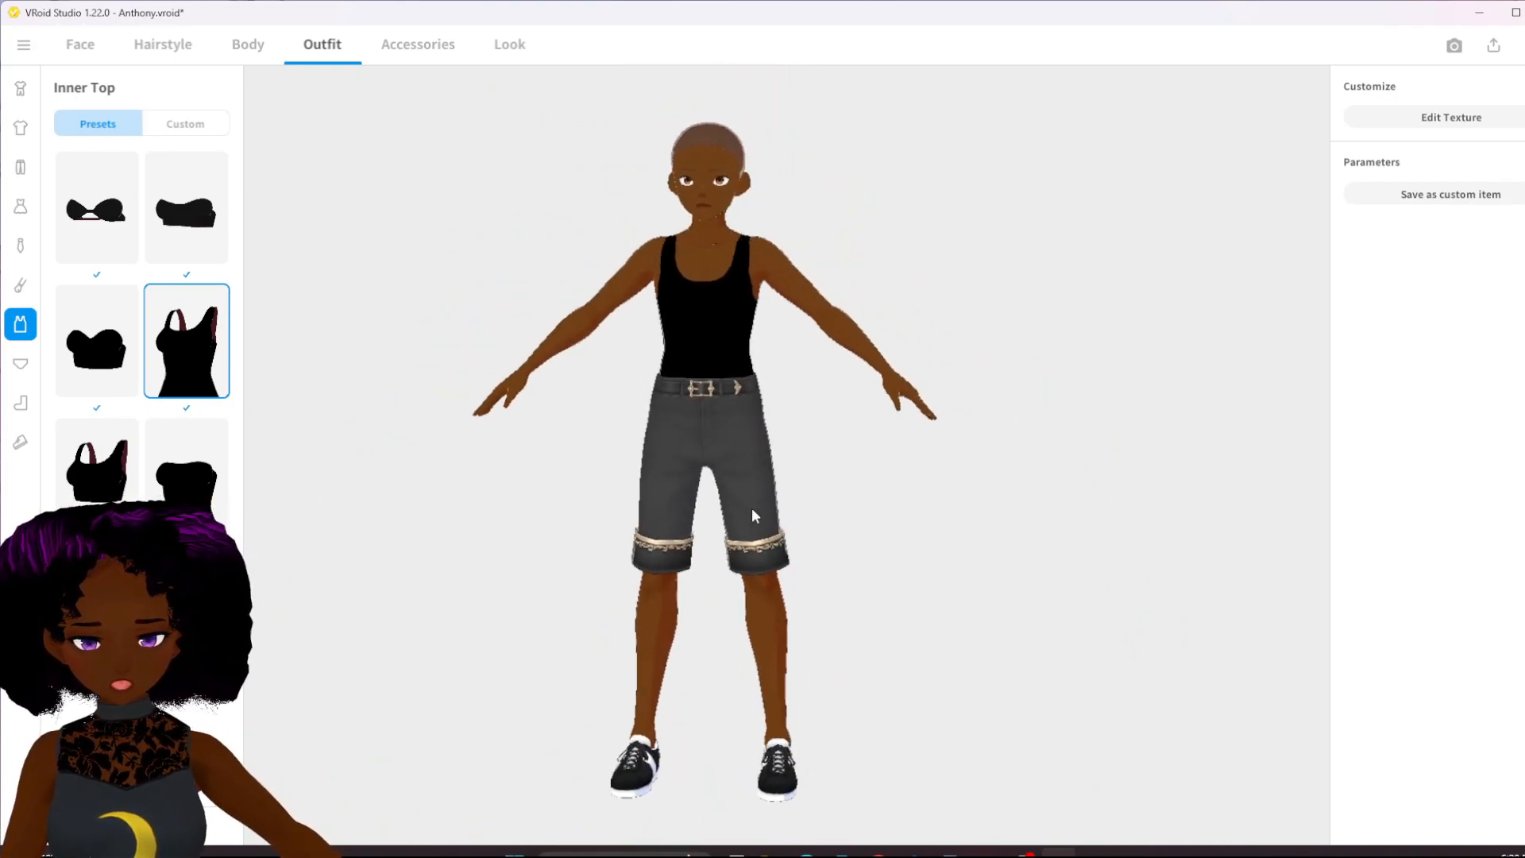
pyautogui.moveTo(752, 509); pyautogui.dragTo(765, 510, button='right')
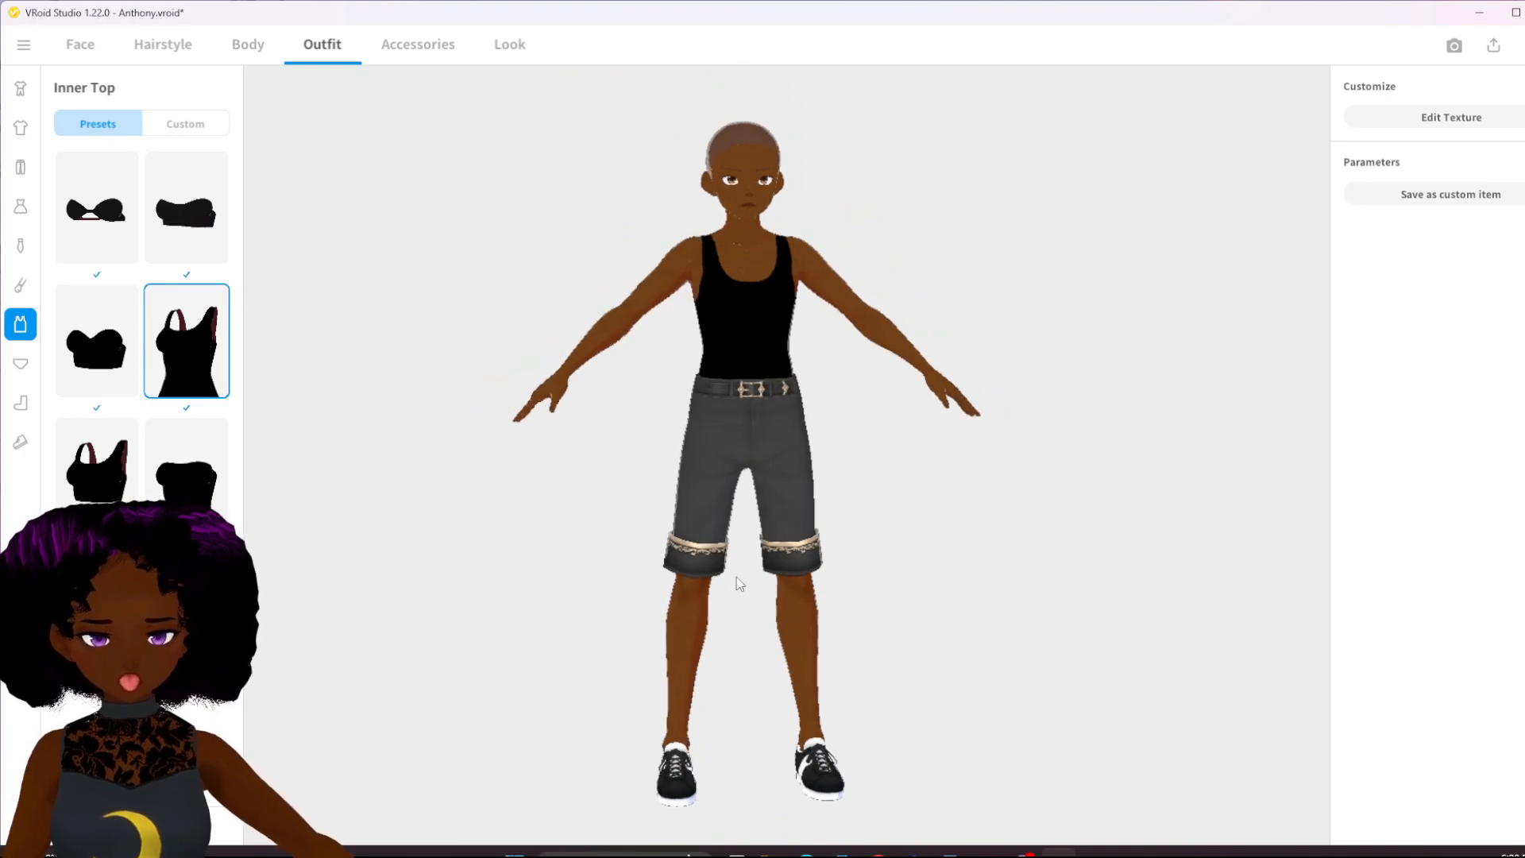
# - Inspect the lower-leg shading beneath the shorts, the character's back and shoulders, and the head from the front
pyautogui.scroll(2, 704, 596)
pyautogui.scroll(5, 704, 602)
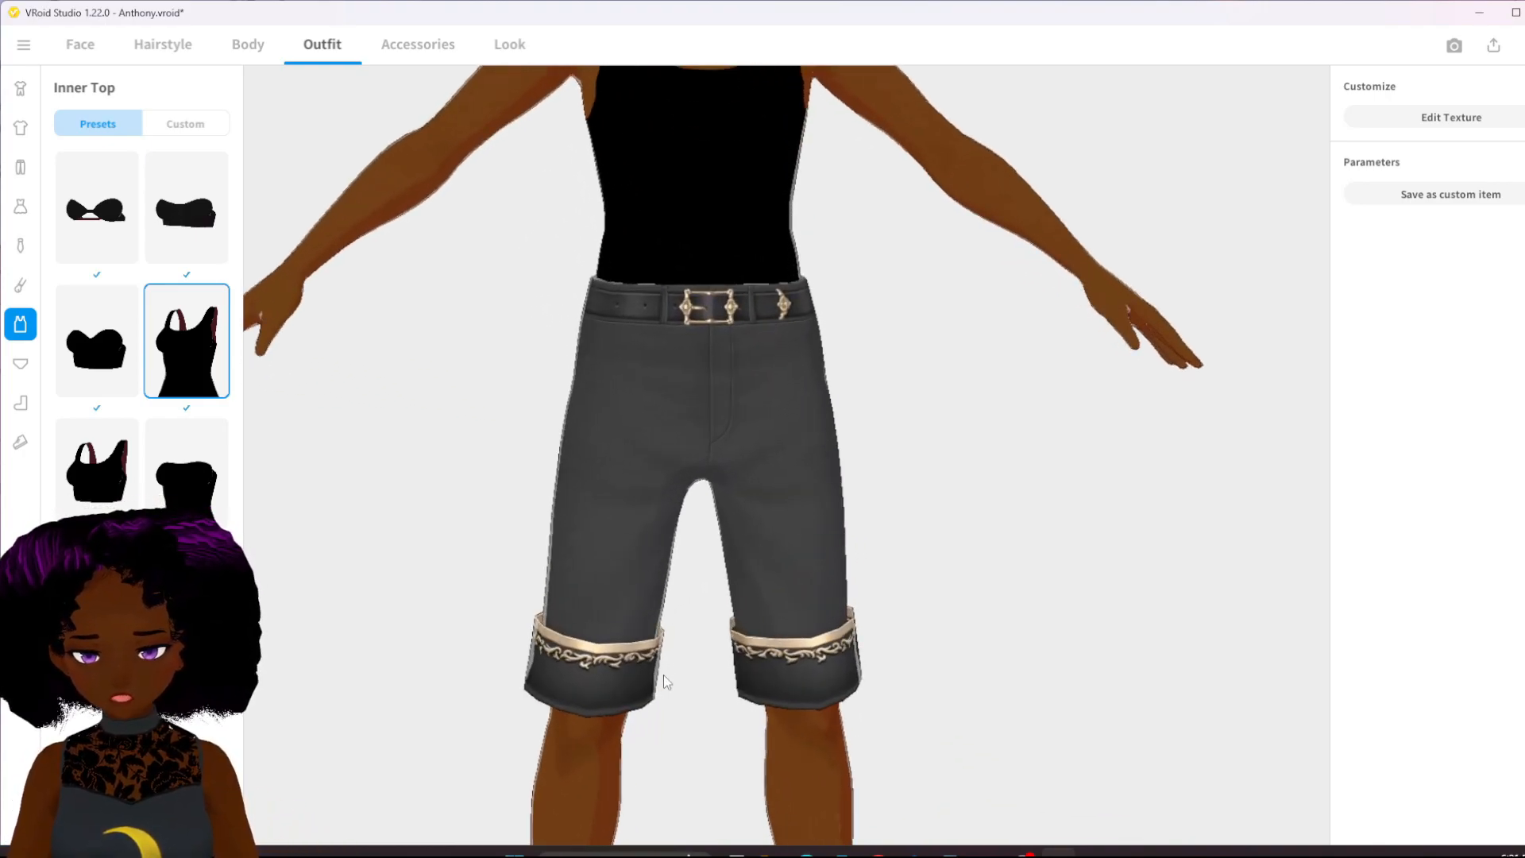
pyautogui.moveTo(619, 509); pyautogui.dragTo(613, 477, button='middle')
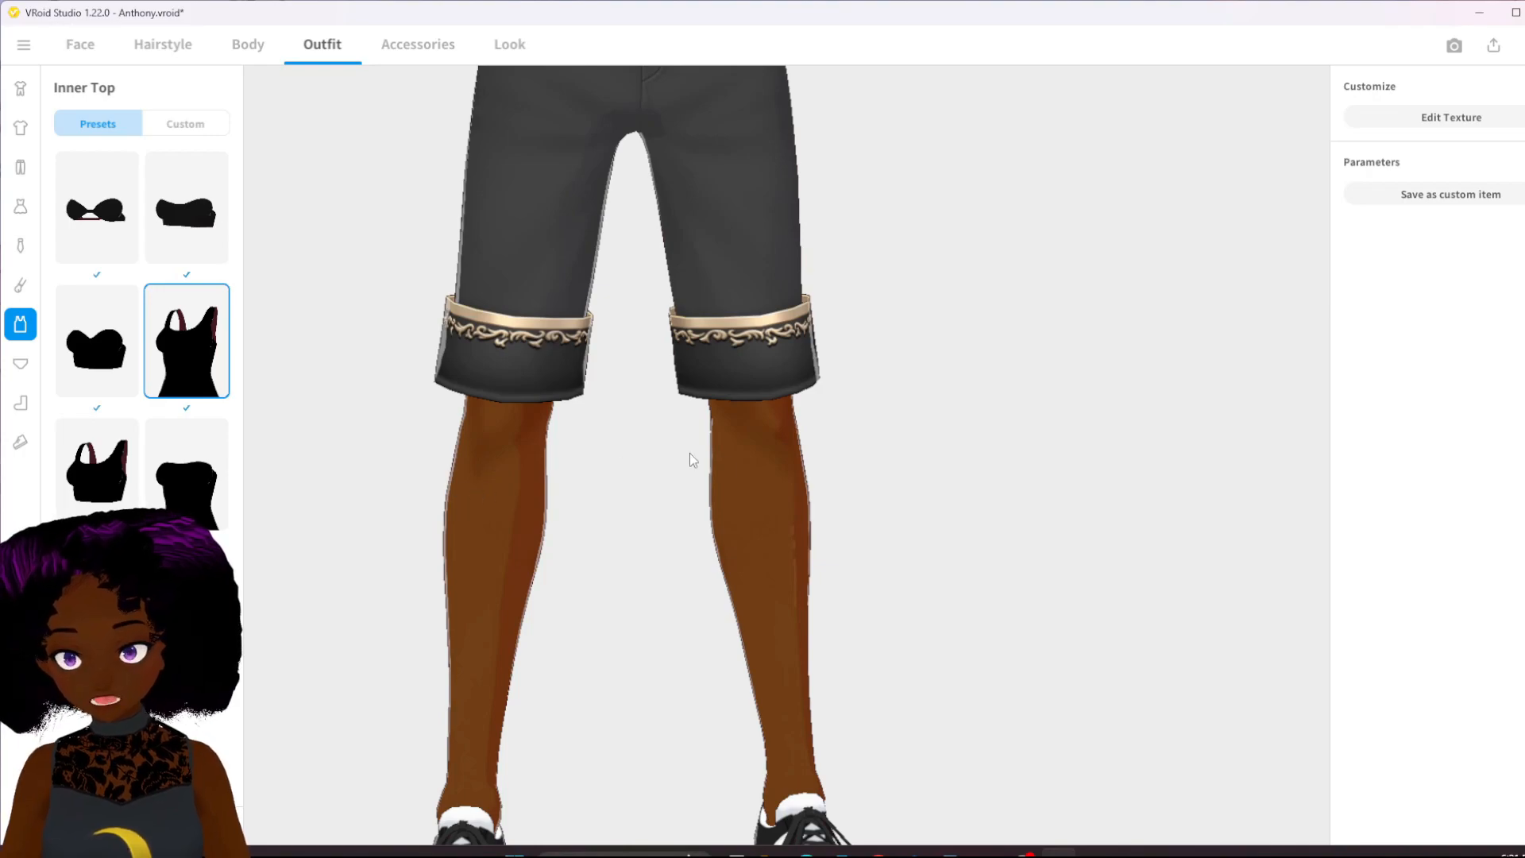
pyautogui.moveTo(680, 450); pyautogui.dragTo(760, 469, button='right')
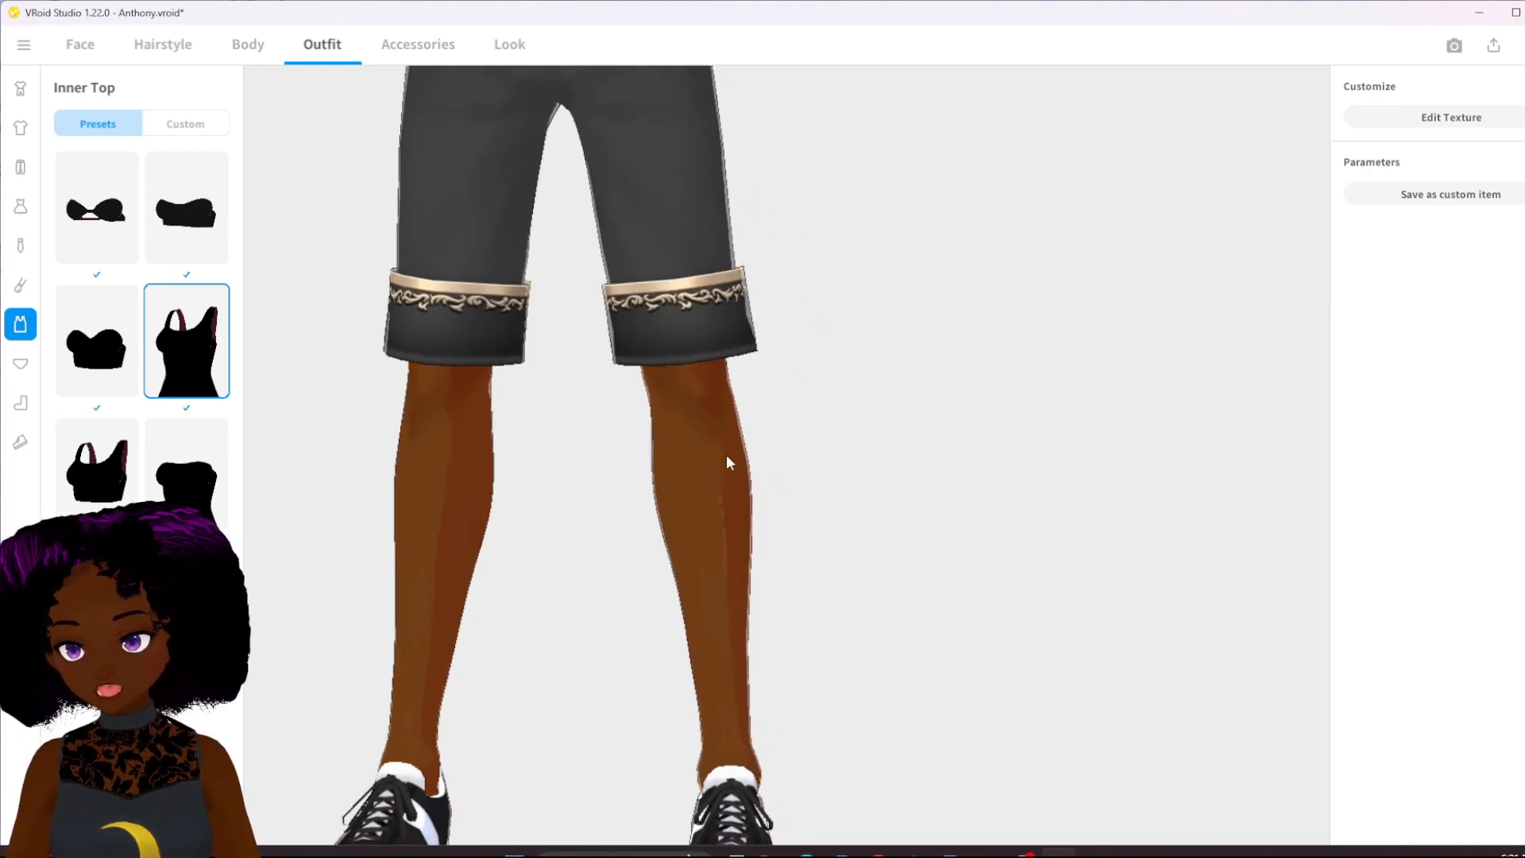
pyautogui.moveTo(489, 458); pyautogui.dragTo(497, 458, button='right')
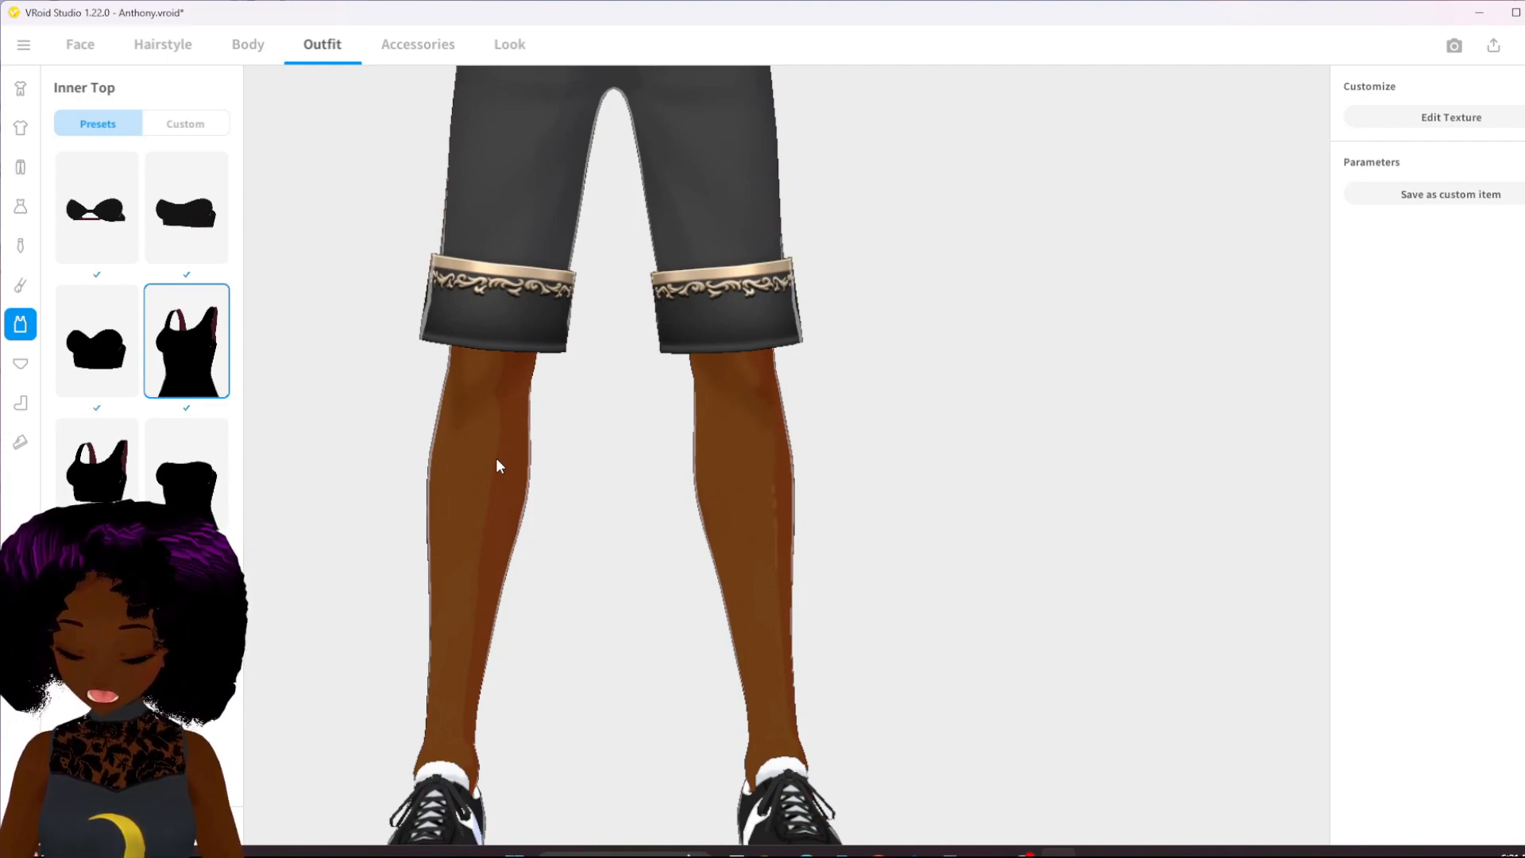
pyautogui.scroll(-6, 651, 509)
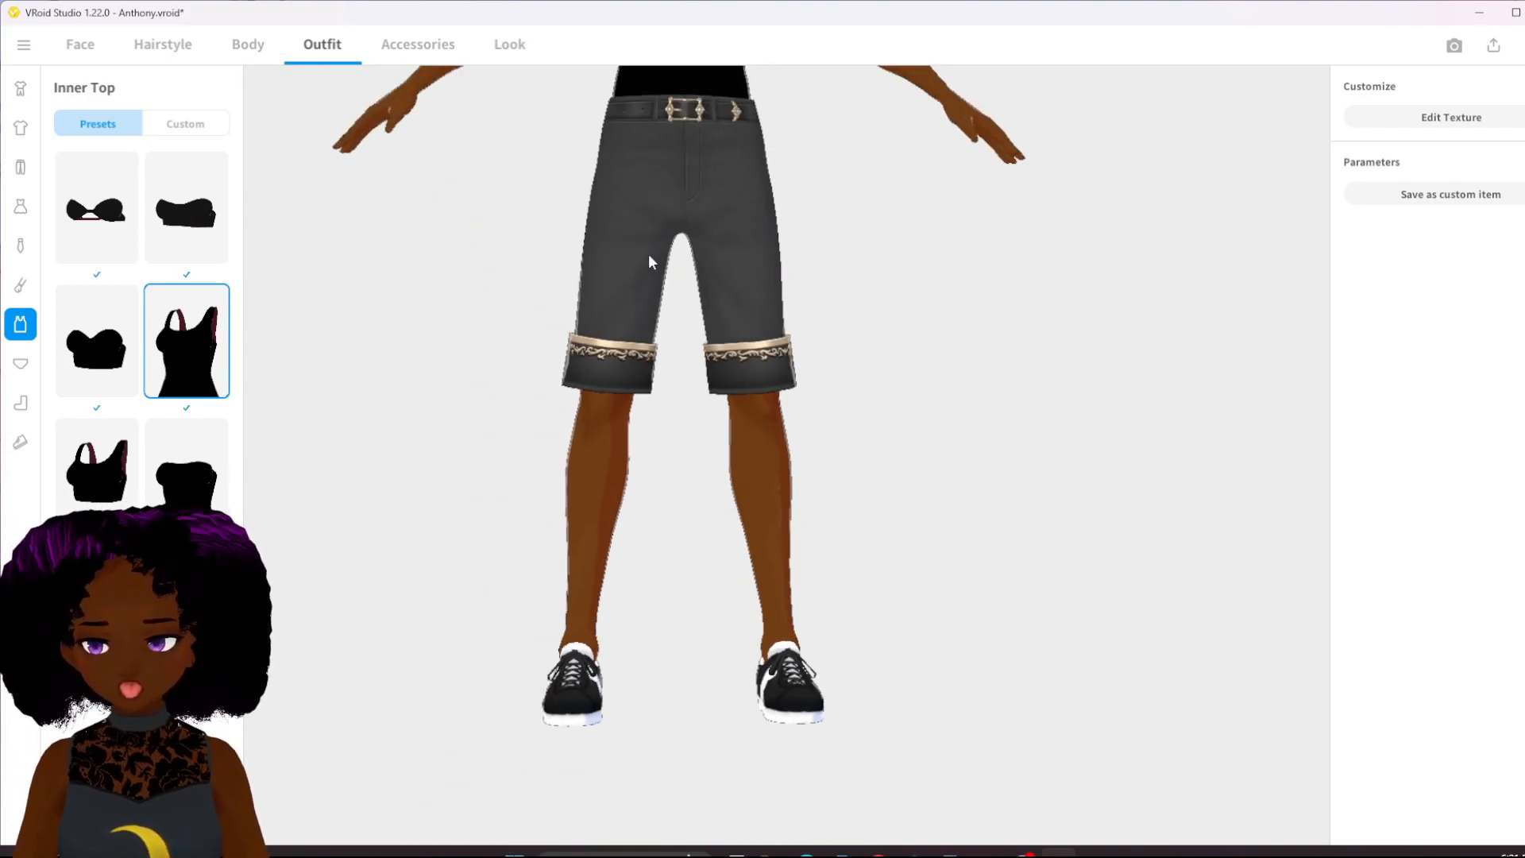
pyautogui.scroll(-5, 660, 446)
pyautogui.moveTo(735, 445); pyautogui.dragTo(901, 447, button='right')
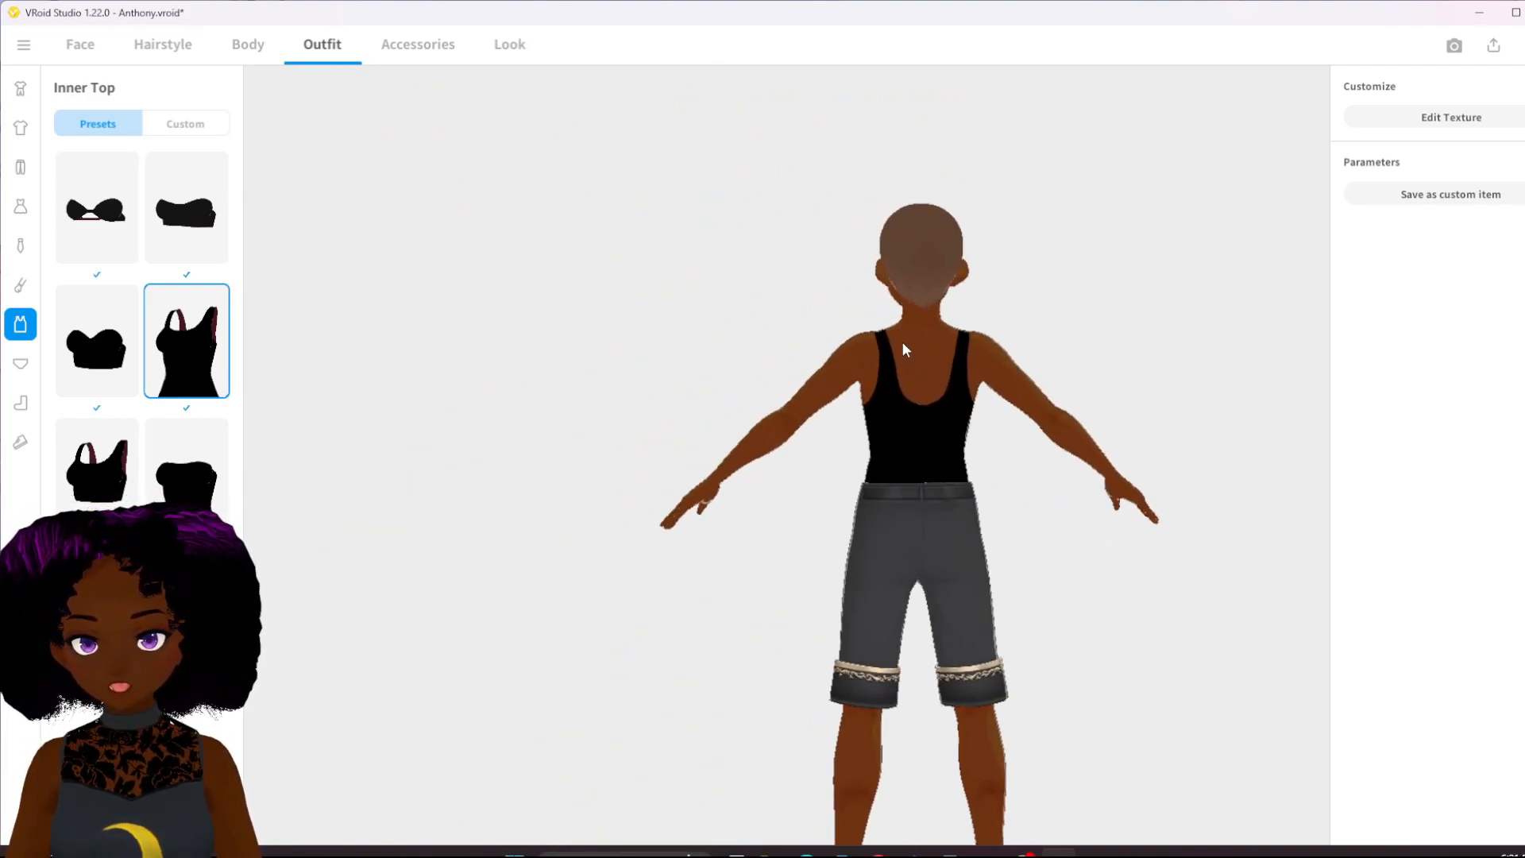
pyautogui.scroll(5, 888, 412)
pyautogui.scroll(2, 872, 384)
pyautogui.moveTo(937, 433); pyautogui.dragTo(774, 474, button='middle')
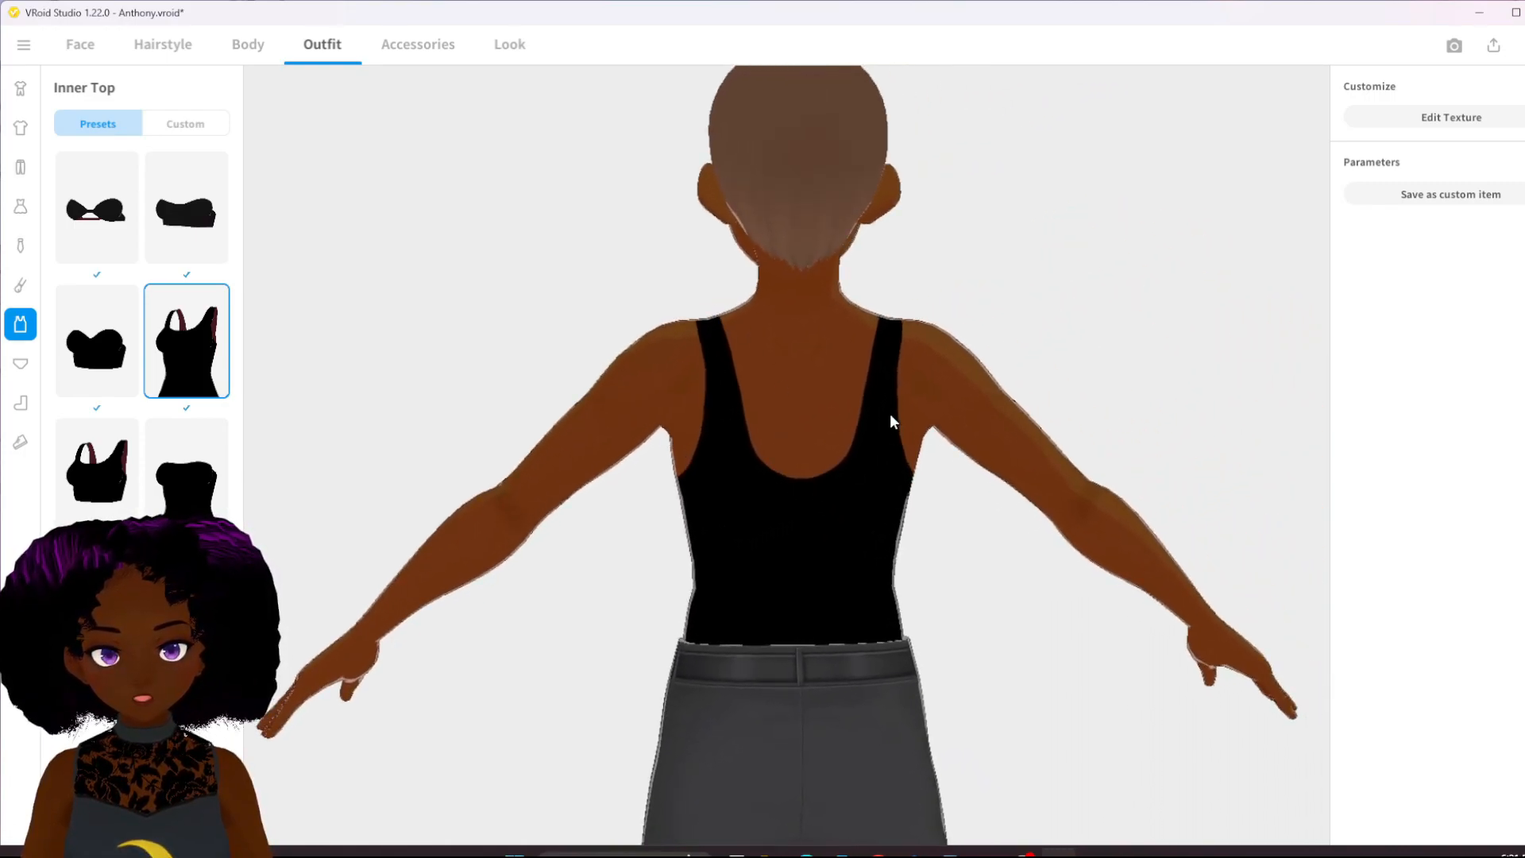
pyautogui.moveTo(874, 451); pyautogui.dragTo(1021, 451, button='right')
pyautogui.moveTo(961, 433); pyautogui.dragTo(912, 703, button='middle')
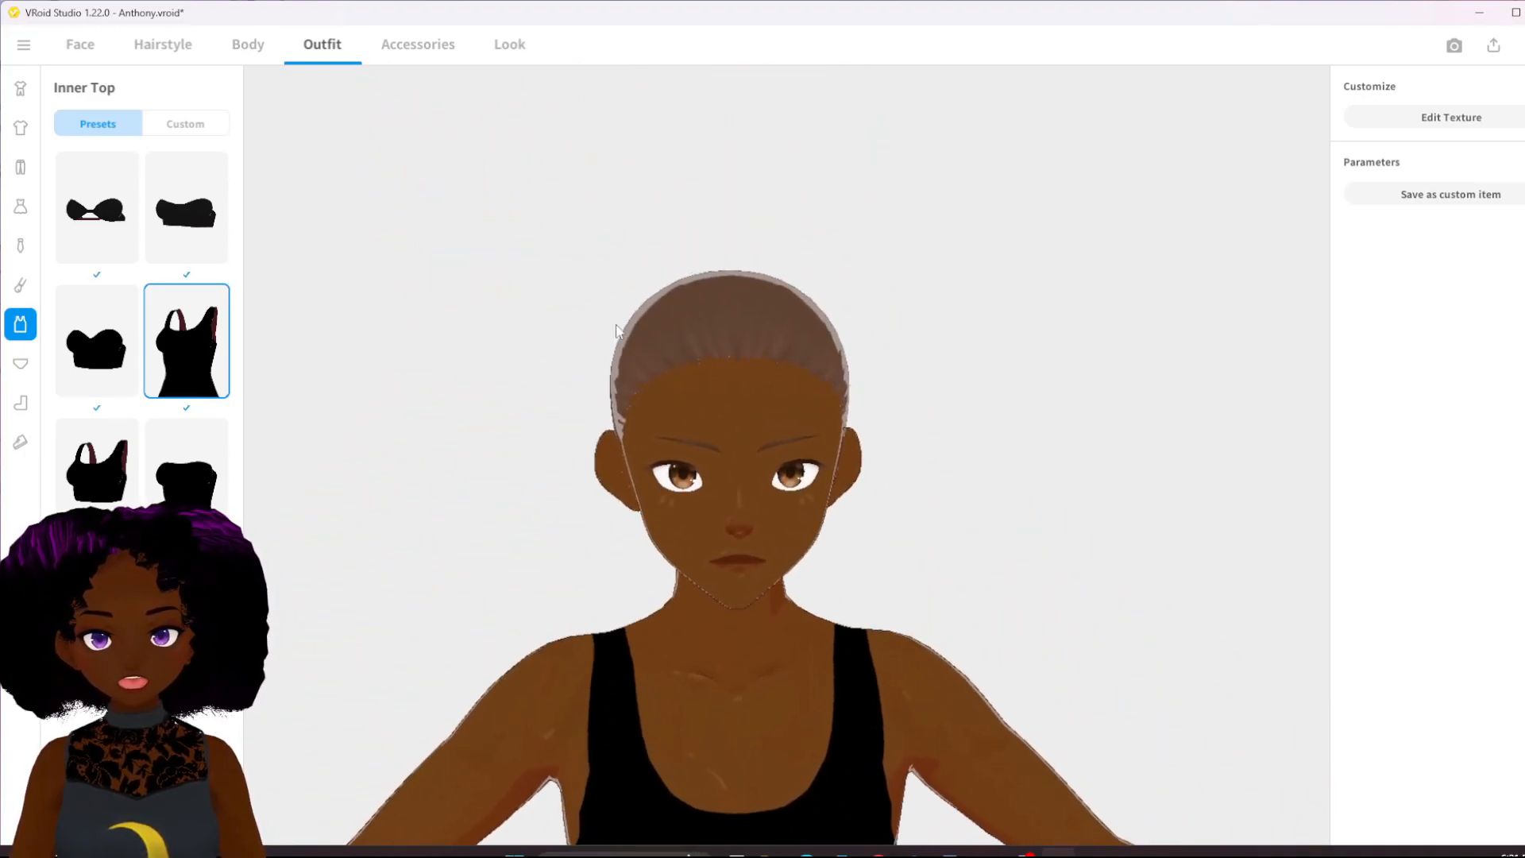
pyautogui.scroll(-5, 760, 398)
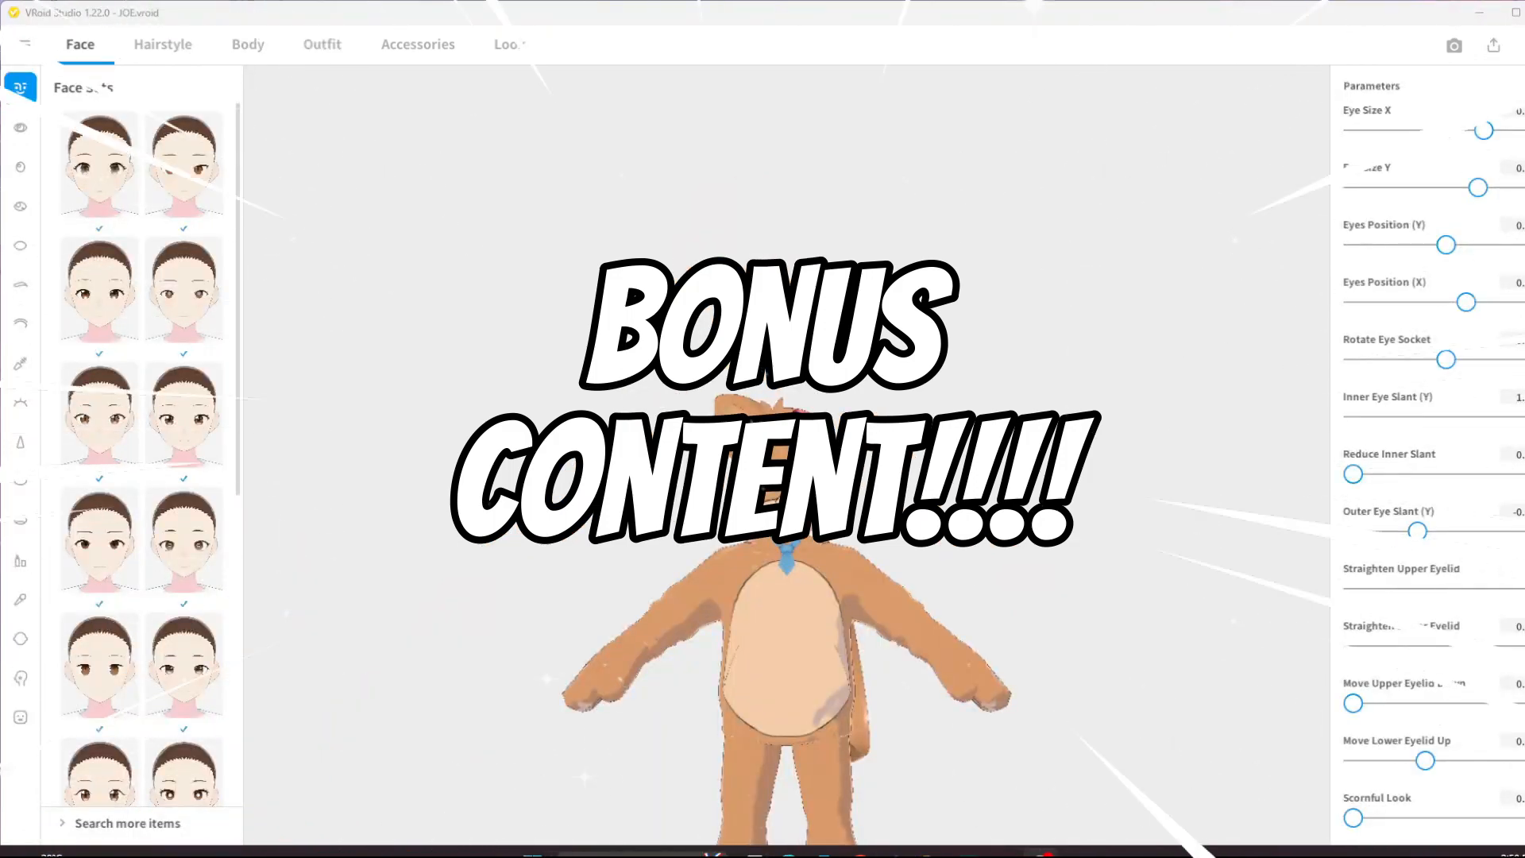
# - Remove the brown animal character's custom top with the empty Tops preset to expose the painted skin
pyautogui.moveTo(1043, 854)
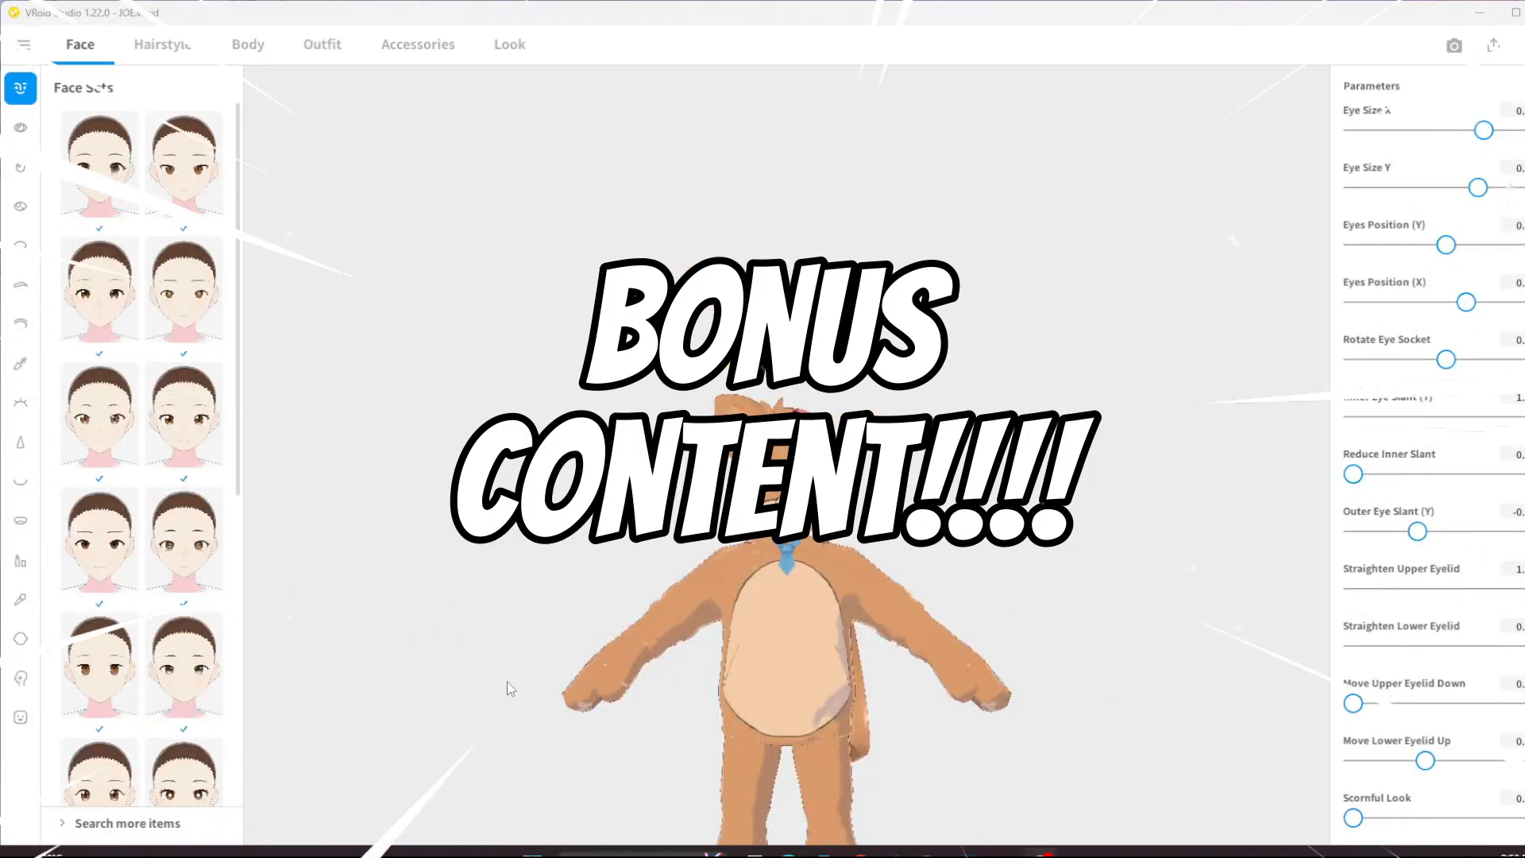
pyautogui.moveTo(886, 697); pyautogui.dragTo(835, 469, button='middle')
pyautogui.scroll(1, 865, 564)
pyautogui.scroll(3, 865, 564)
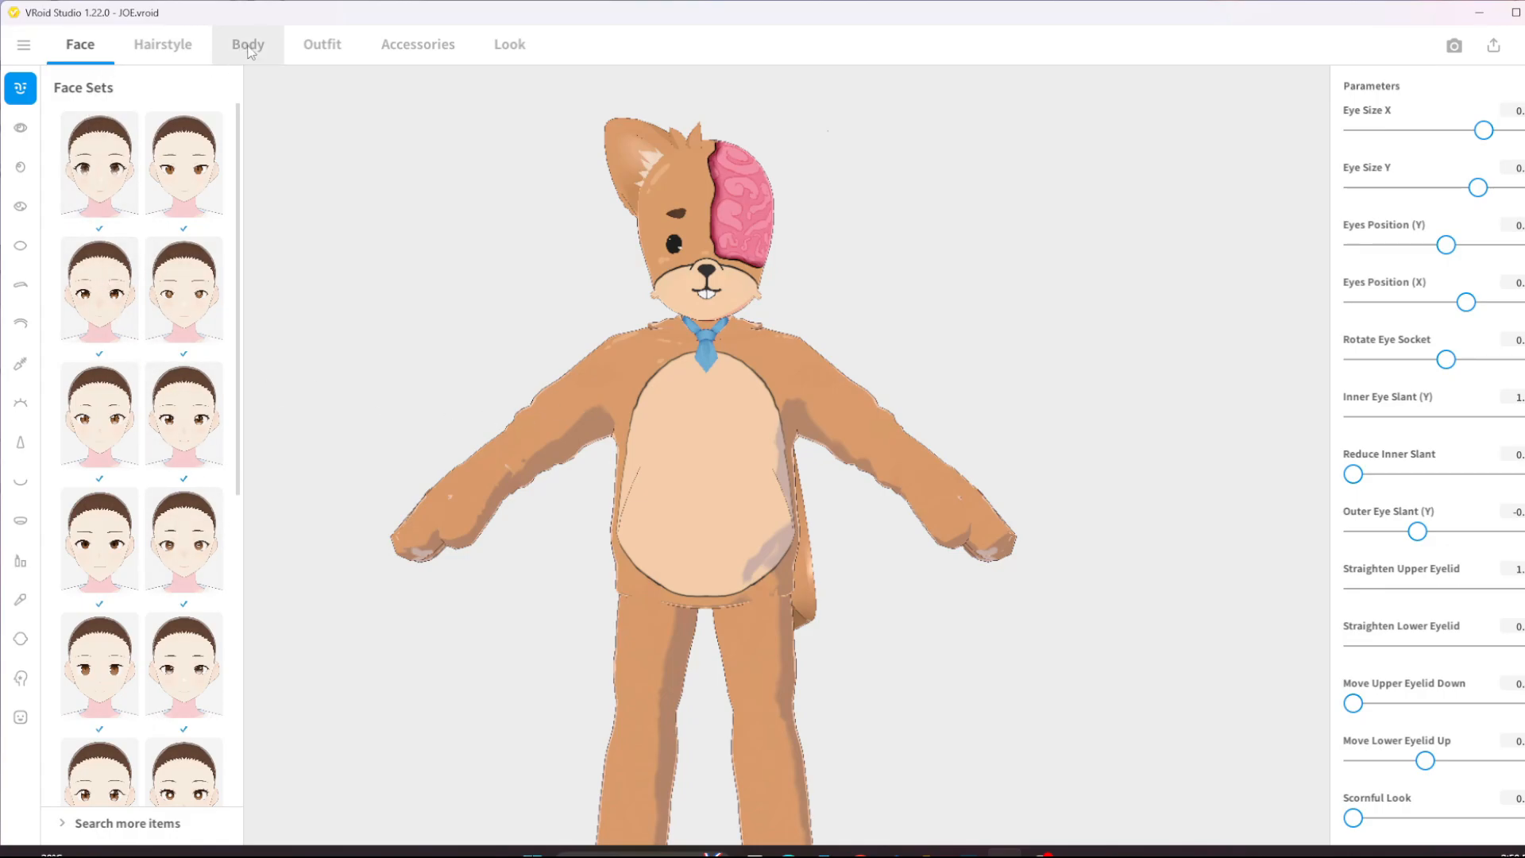
pyautogui.click(291, 49)
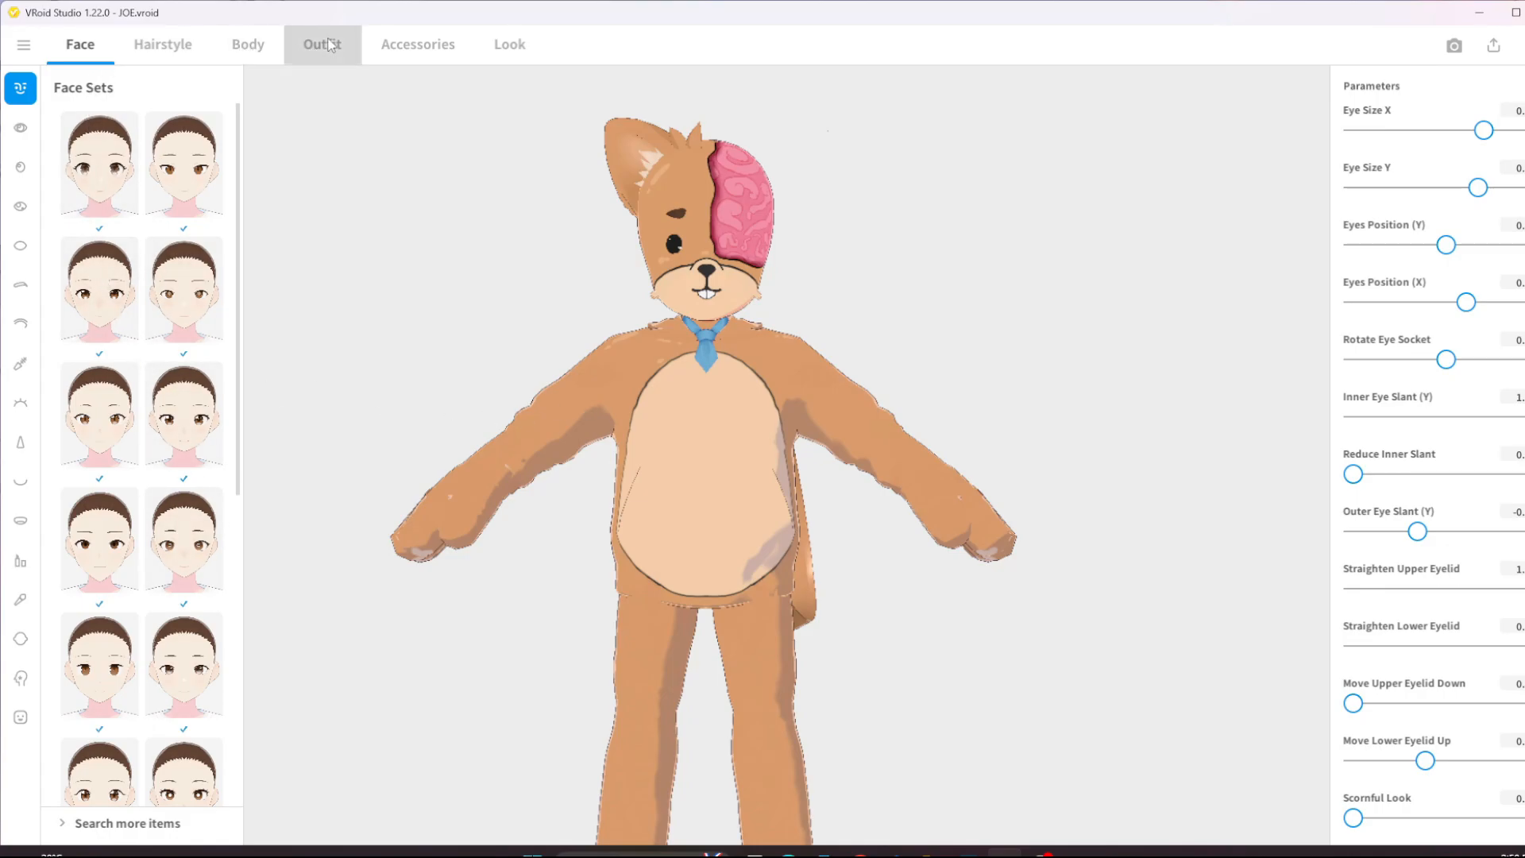
pyautogui.click(20, 130)
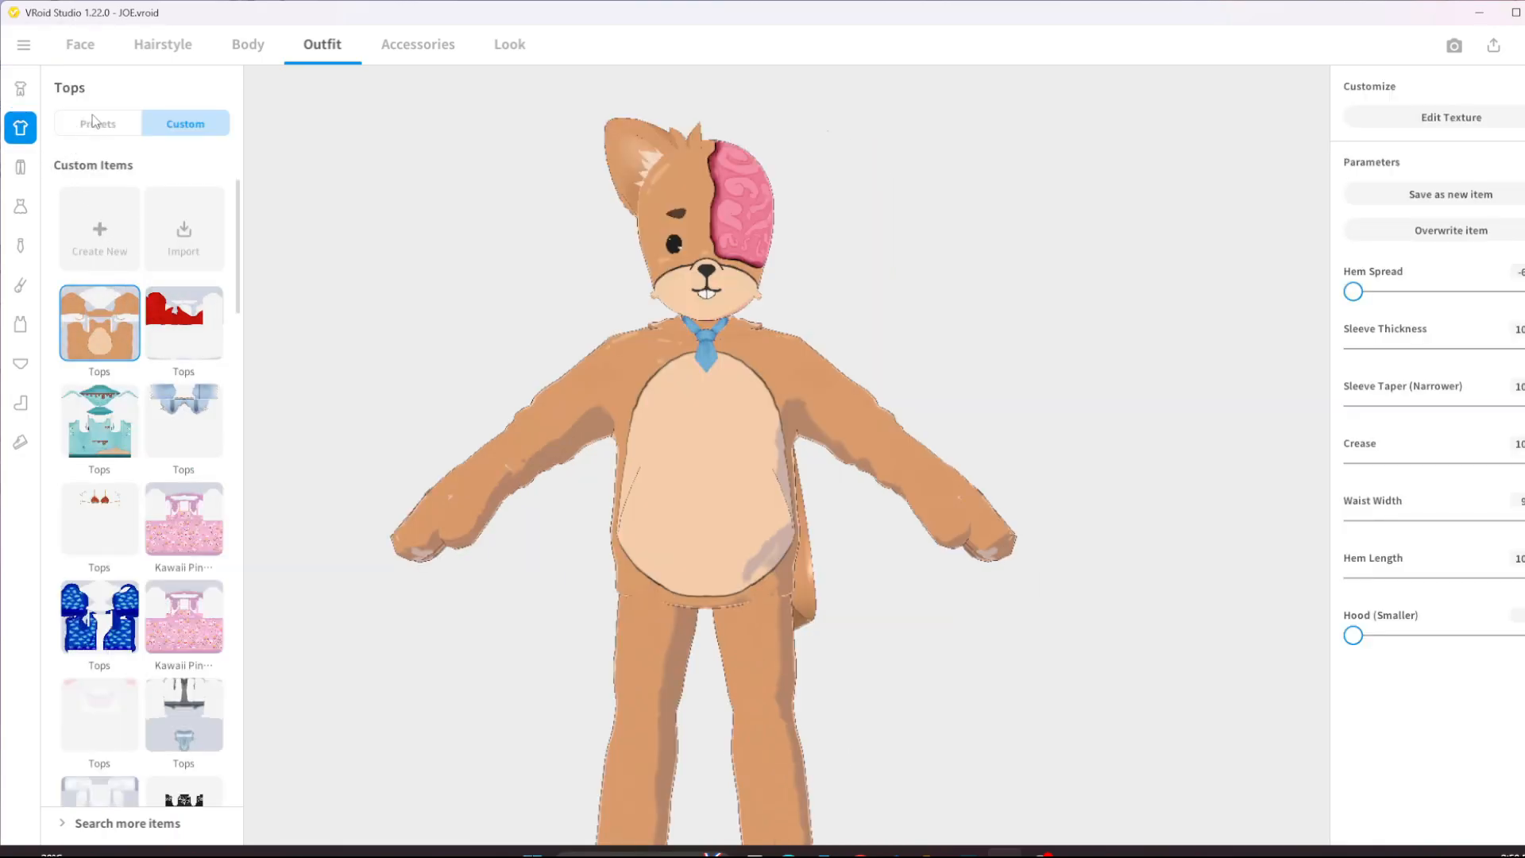
pyautogui.click(96, 124)
pyautogui.click(102, 203)
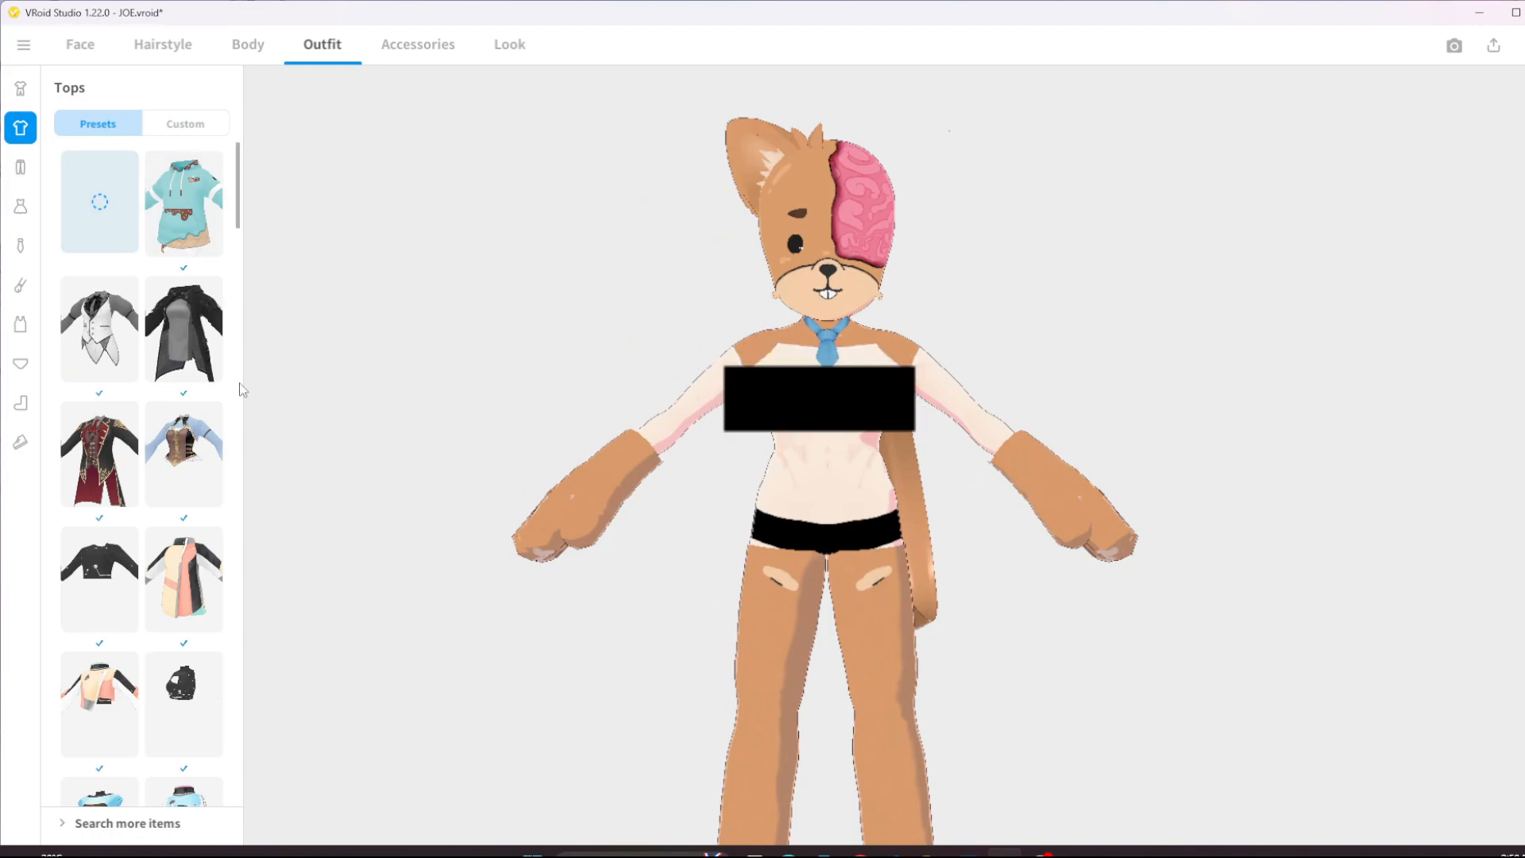
# - Try the light blue ice-cream hoodie preset on the animal character, then return to the empty Tops preset
pyautogui.moveTo(931, 483)
pyautogui.mouseDown(button='right')
pyautogui.moveTo(852, 491)
pyautogui.moveTo(926, 503)
pyautogui.mouseUp(button='right')
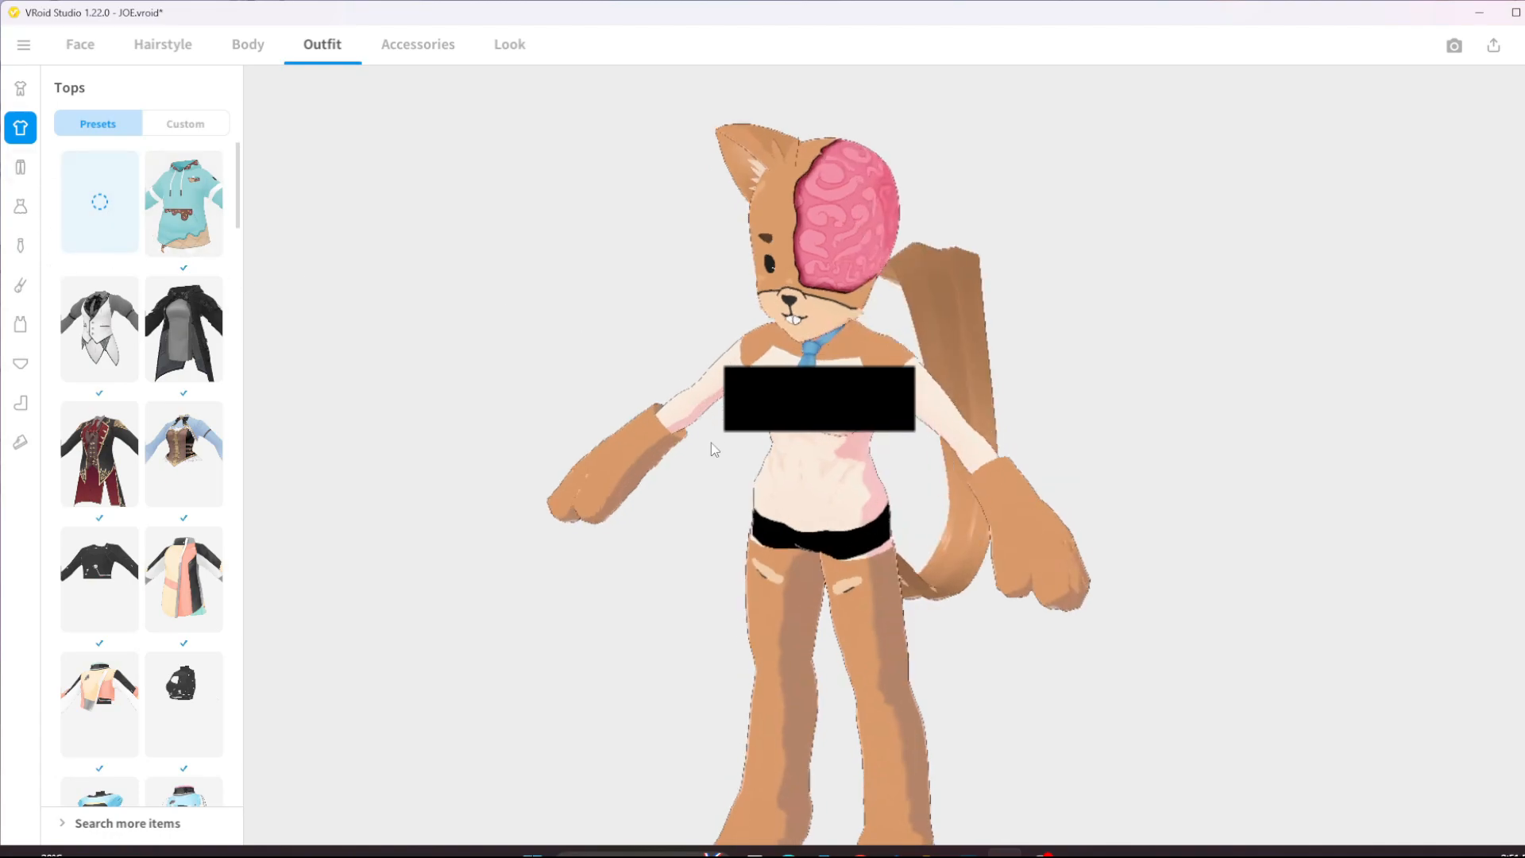
pyautogui.moveTo(616, 398); pyautogui.dragTo(691, 411)
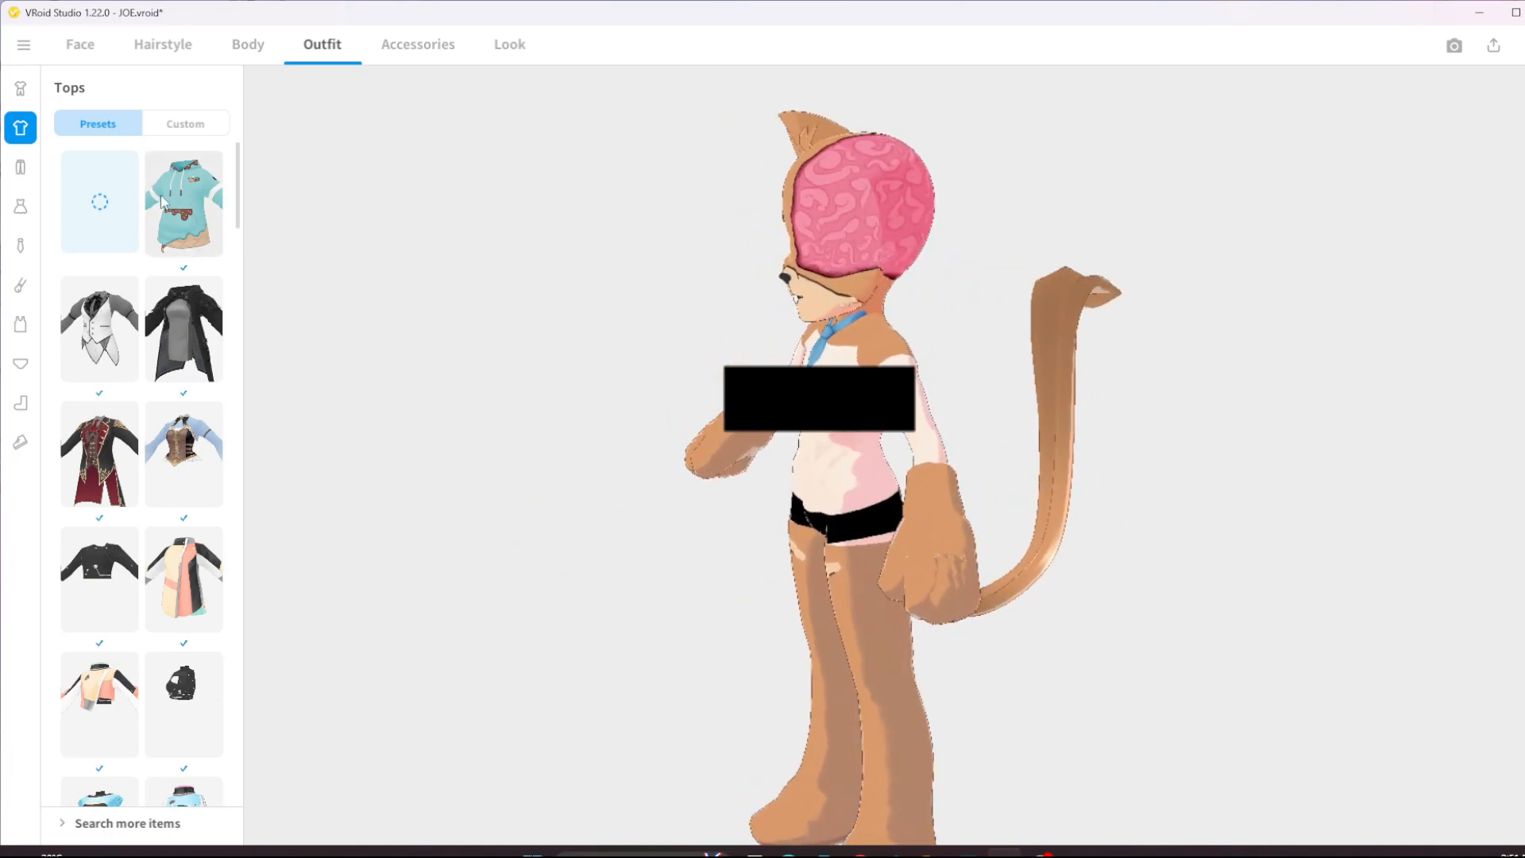
pyautogui.click(179, 231)
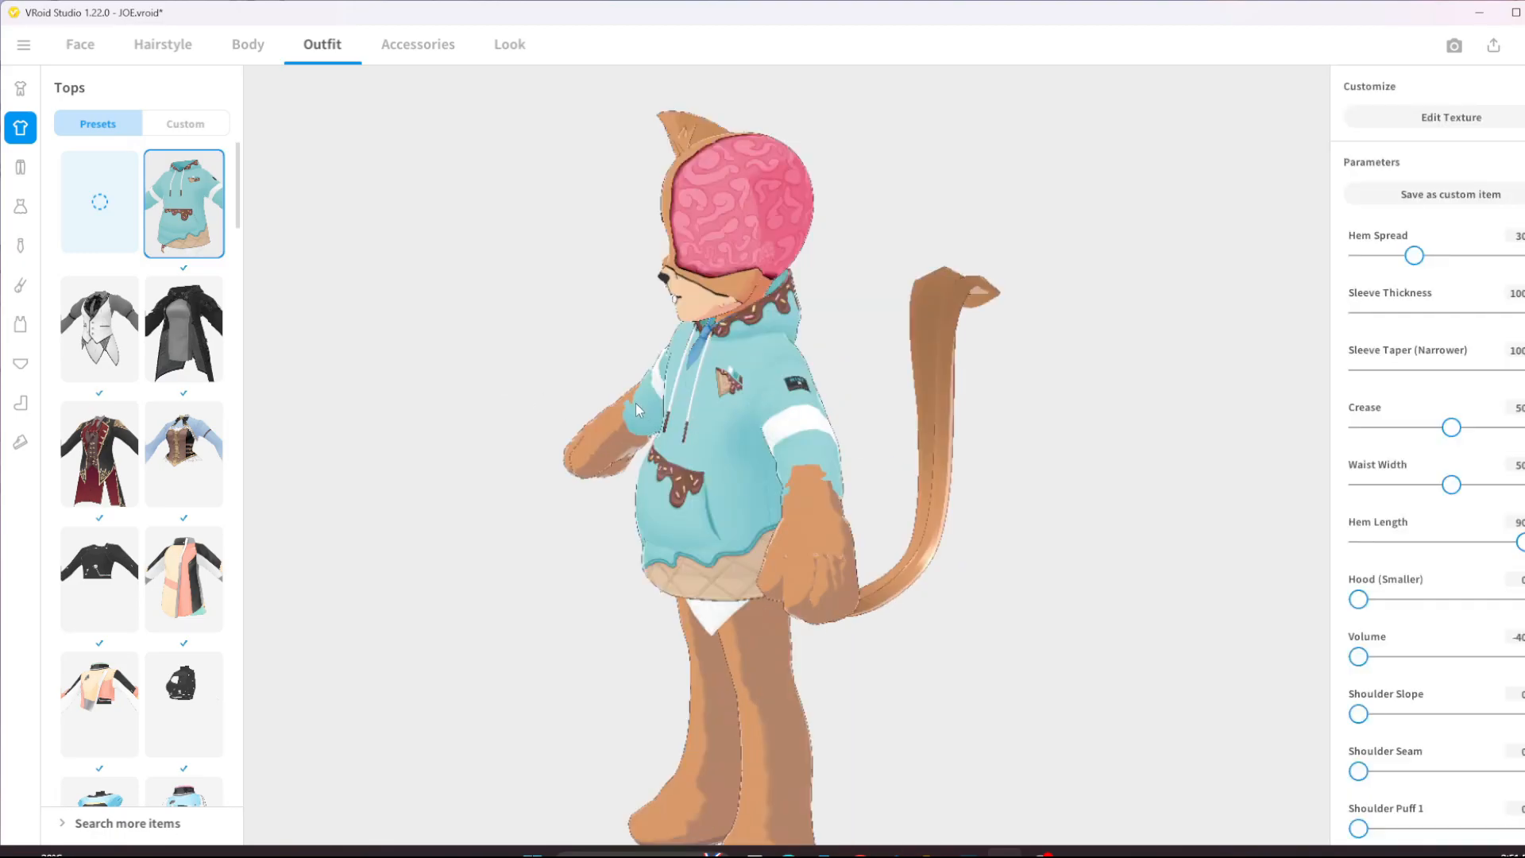
pyautogui.click(127, 208)
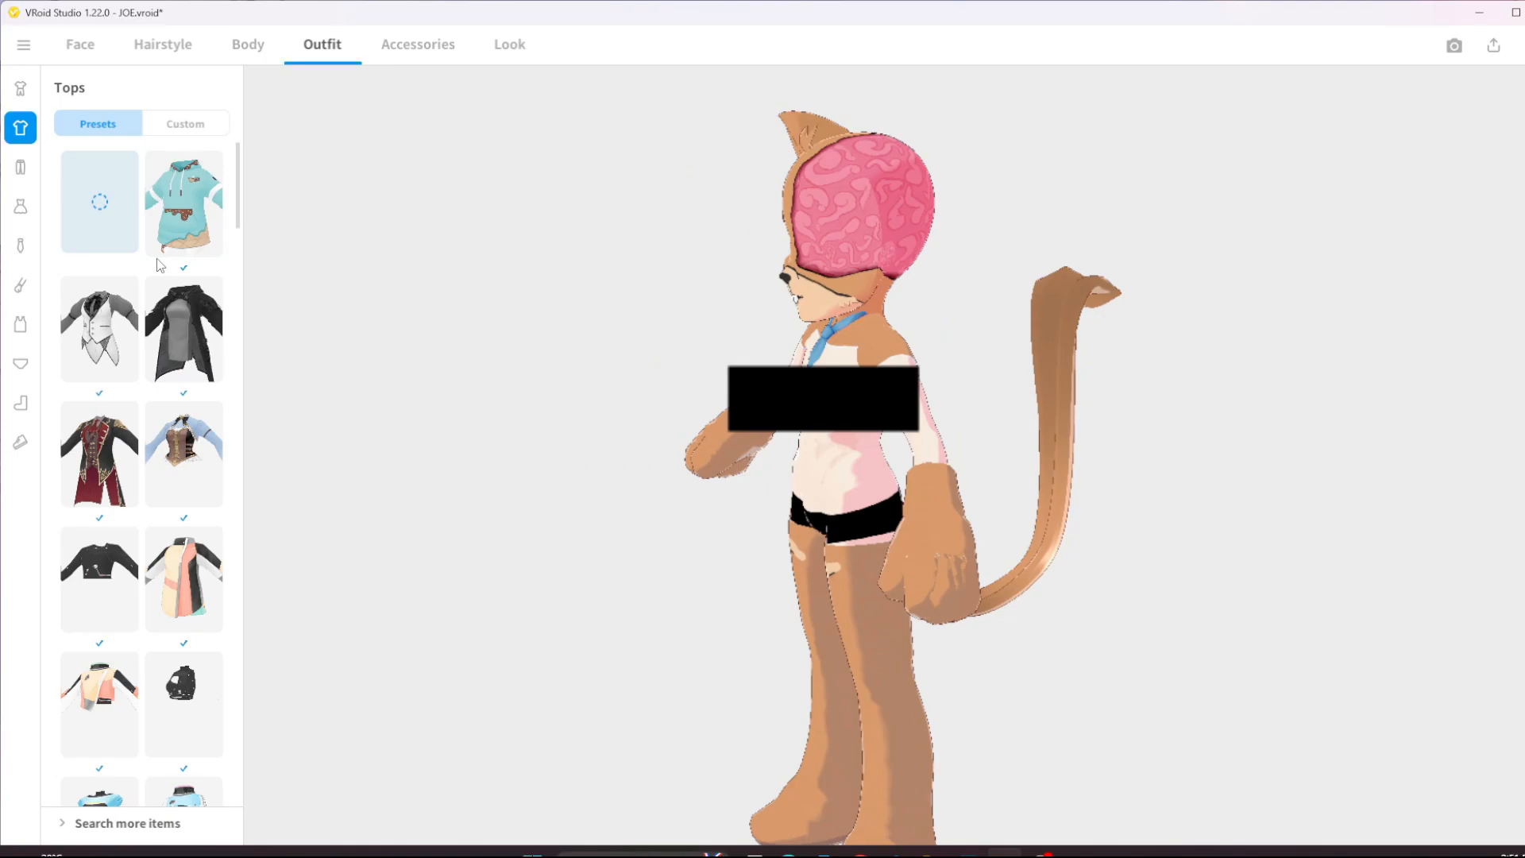
# - Open the animal character's body skin texture for editing and bring the torso area of the texture into view
pyautogui.moveTo(640, 522); pyautogui.dragTo(735, 527, button='right')
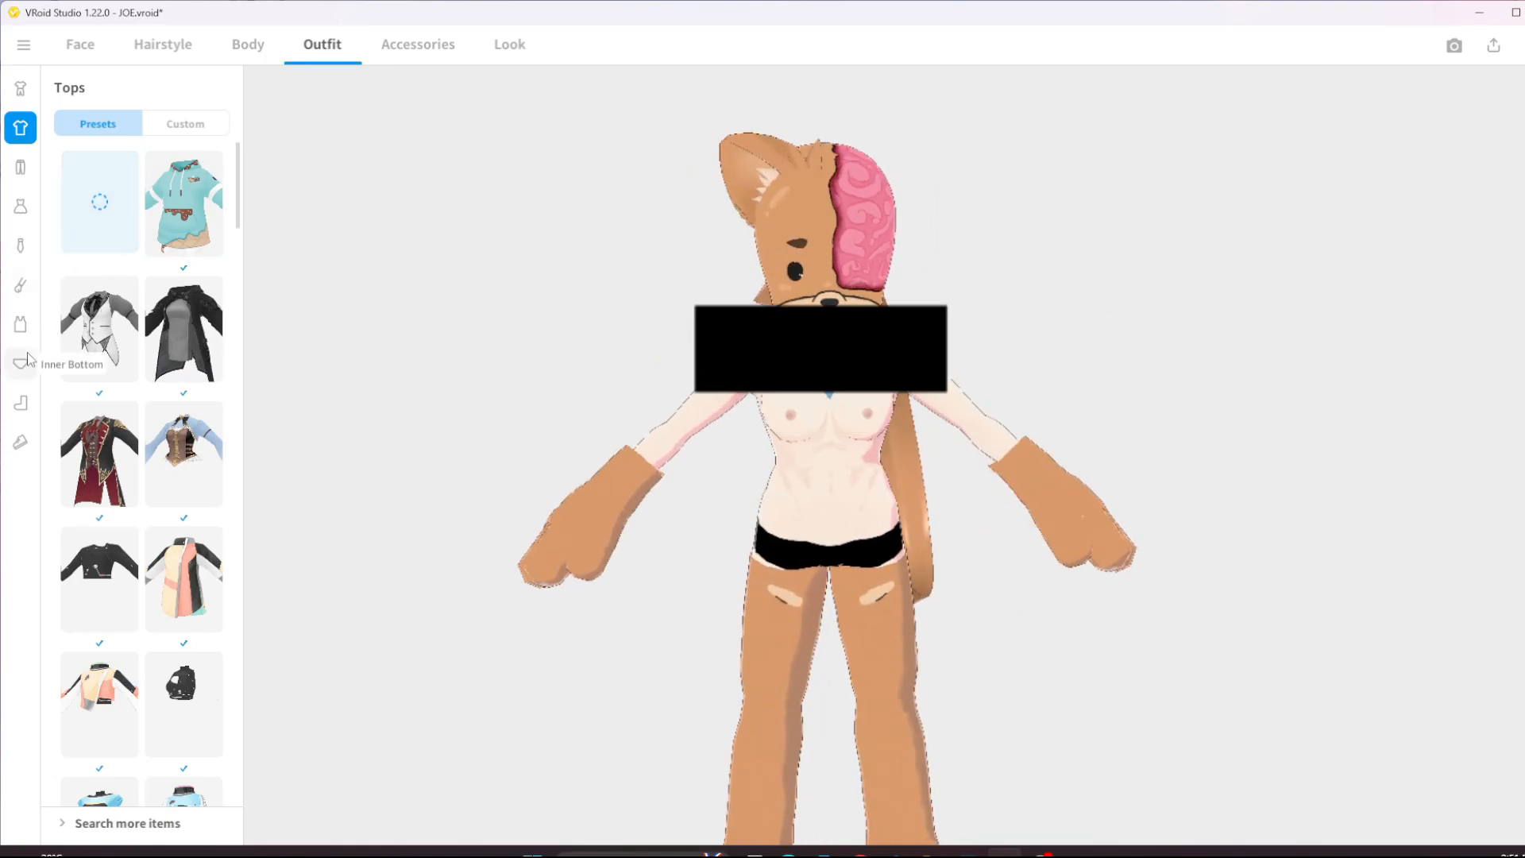
pyautogui.scroll(8, 622, 548)
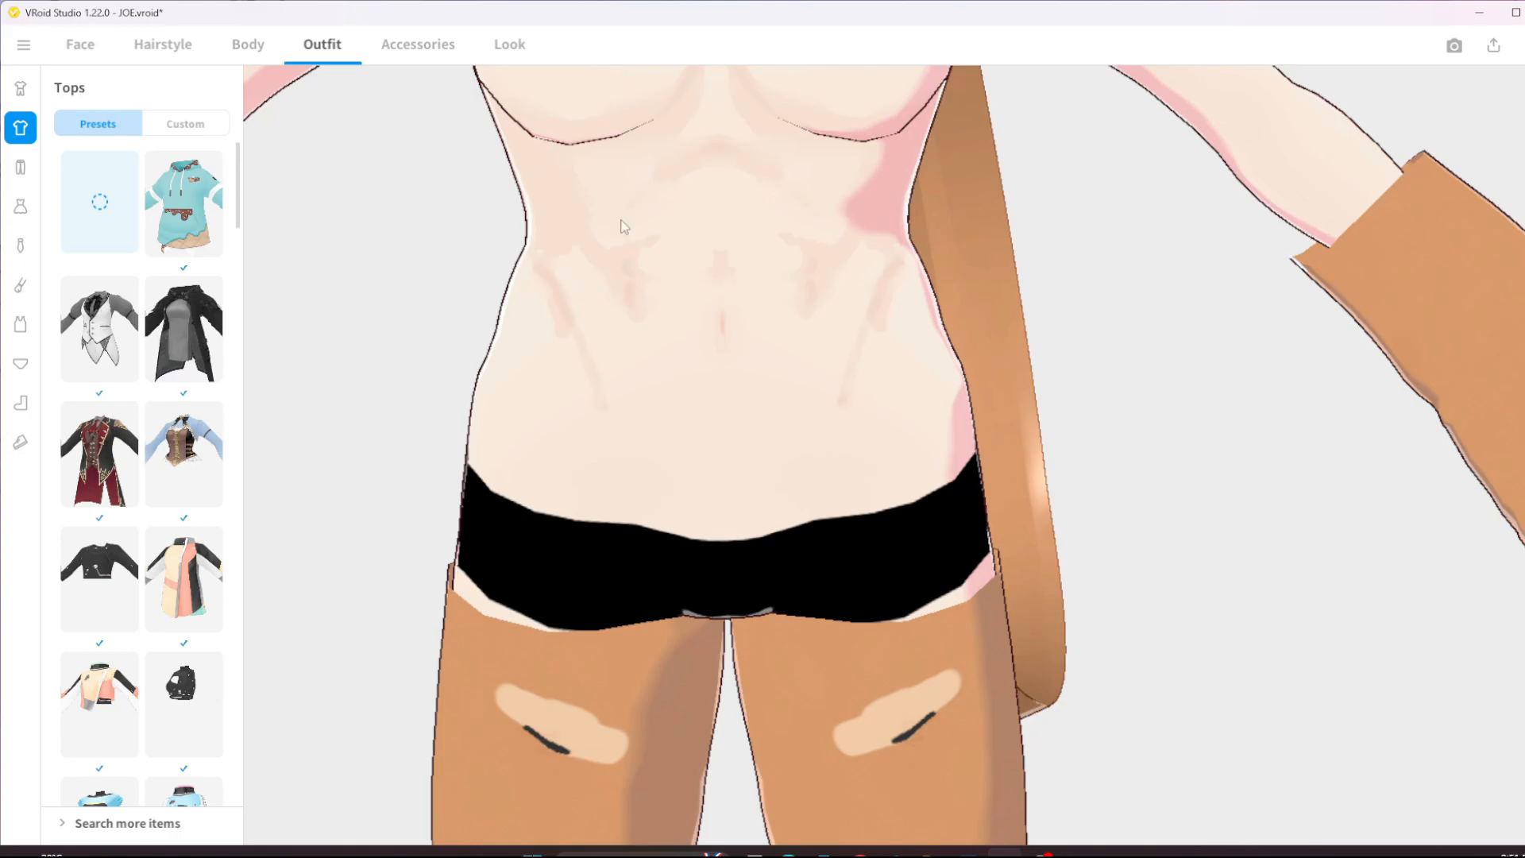
pyautogui.click(248, 48)
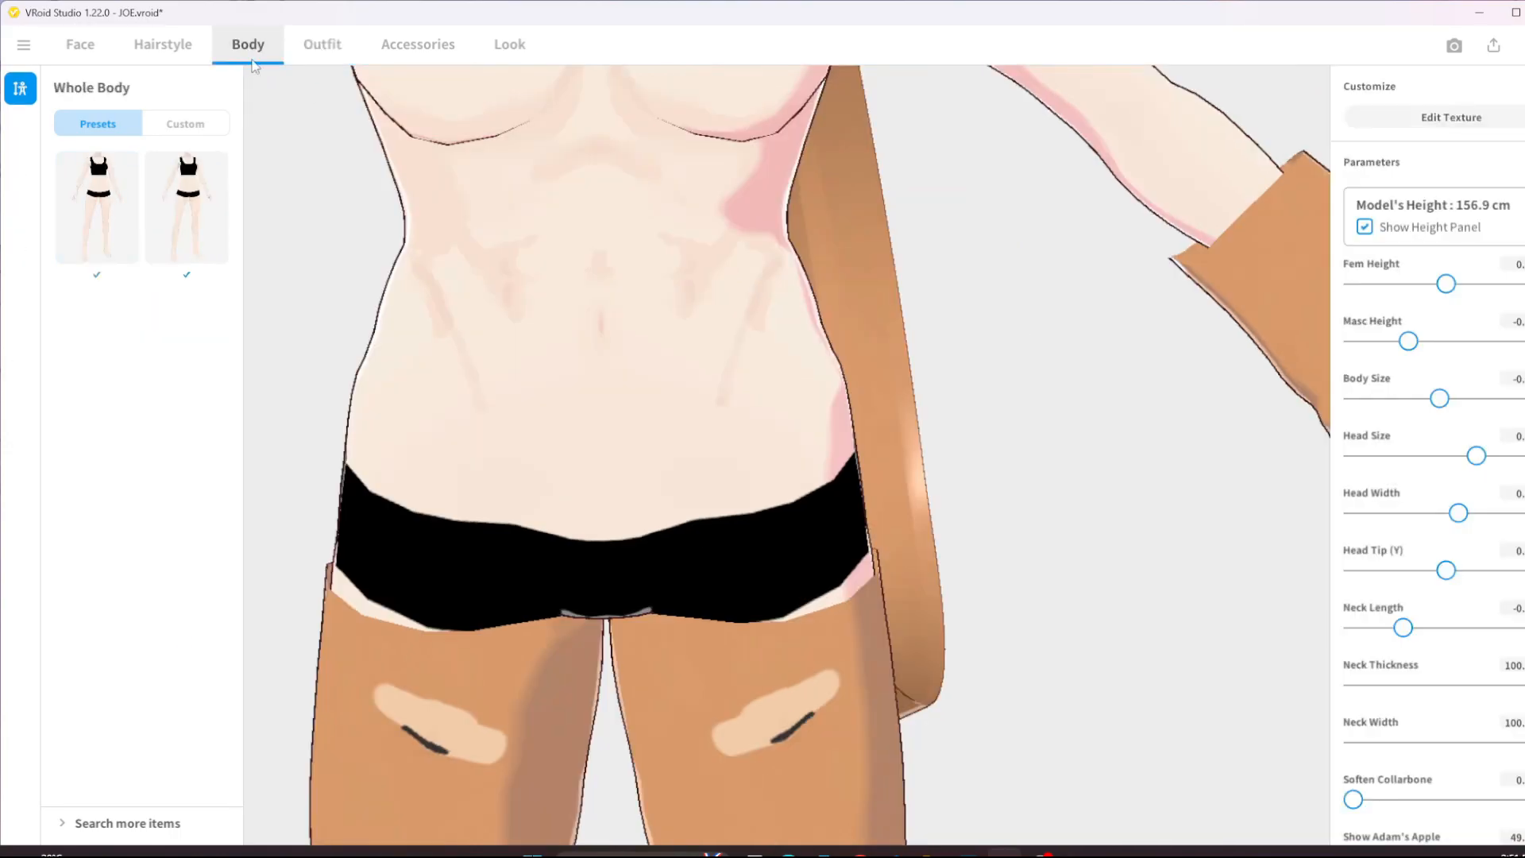
pyautogui.click(1461, 116)
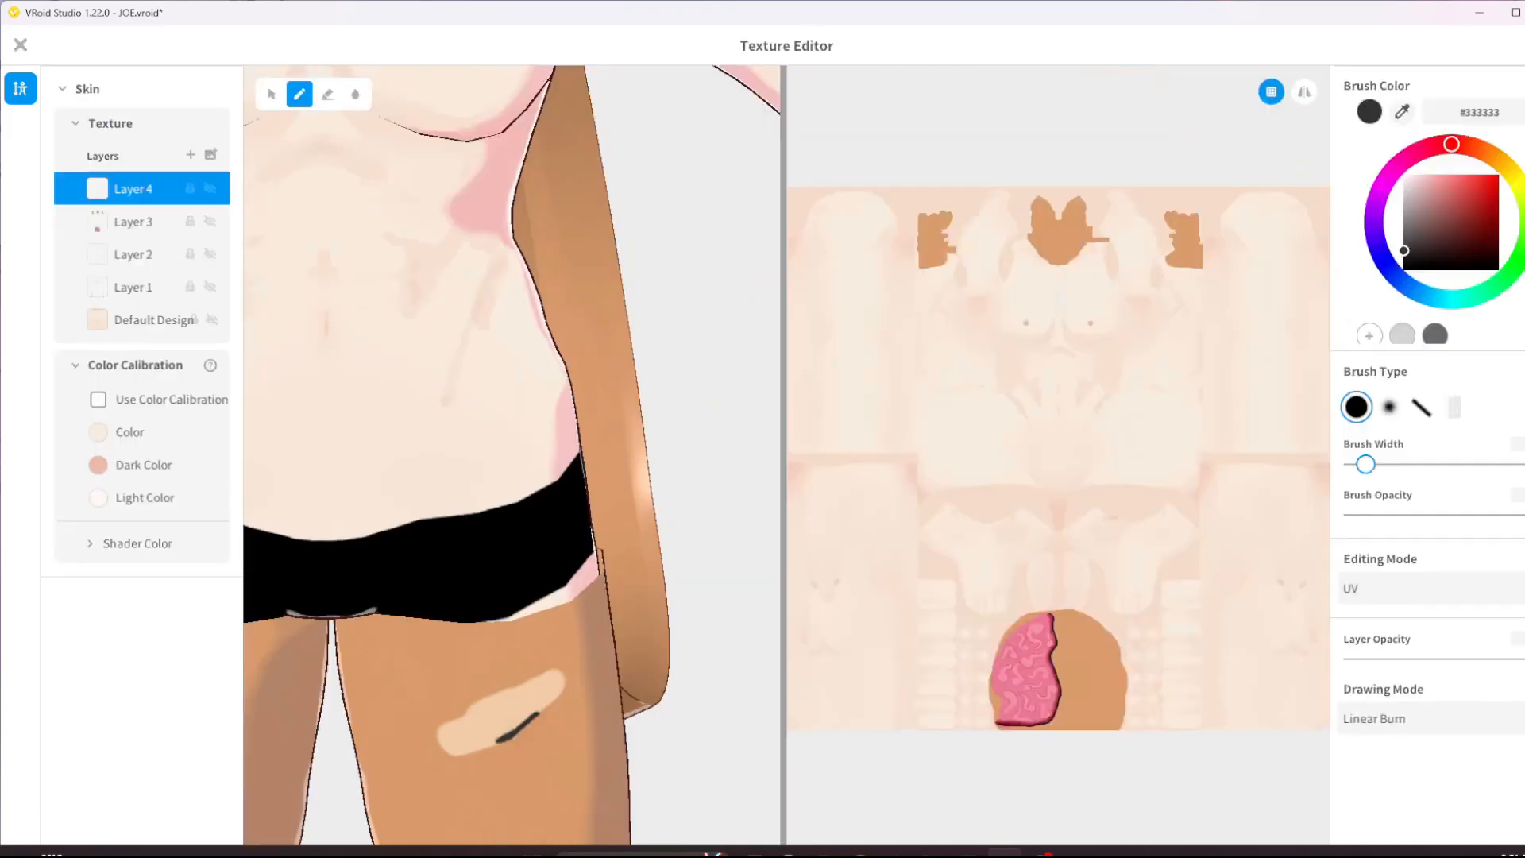
pyautogui.scroll(5, 1078, 296)
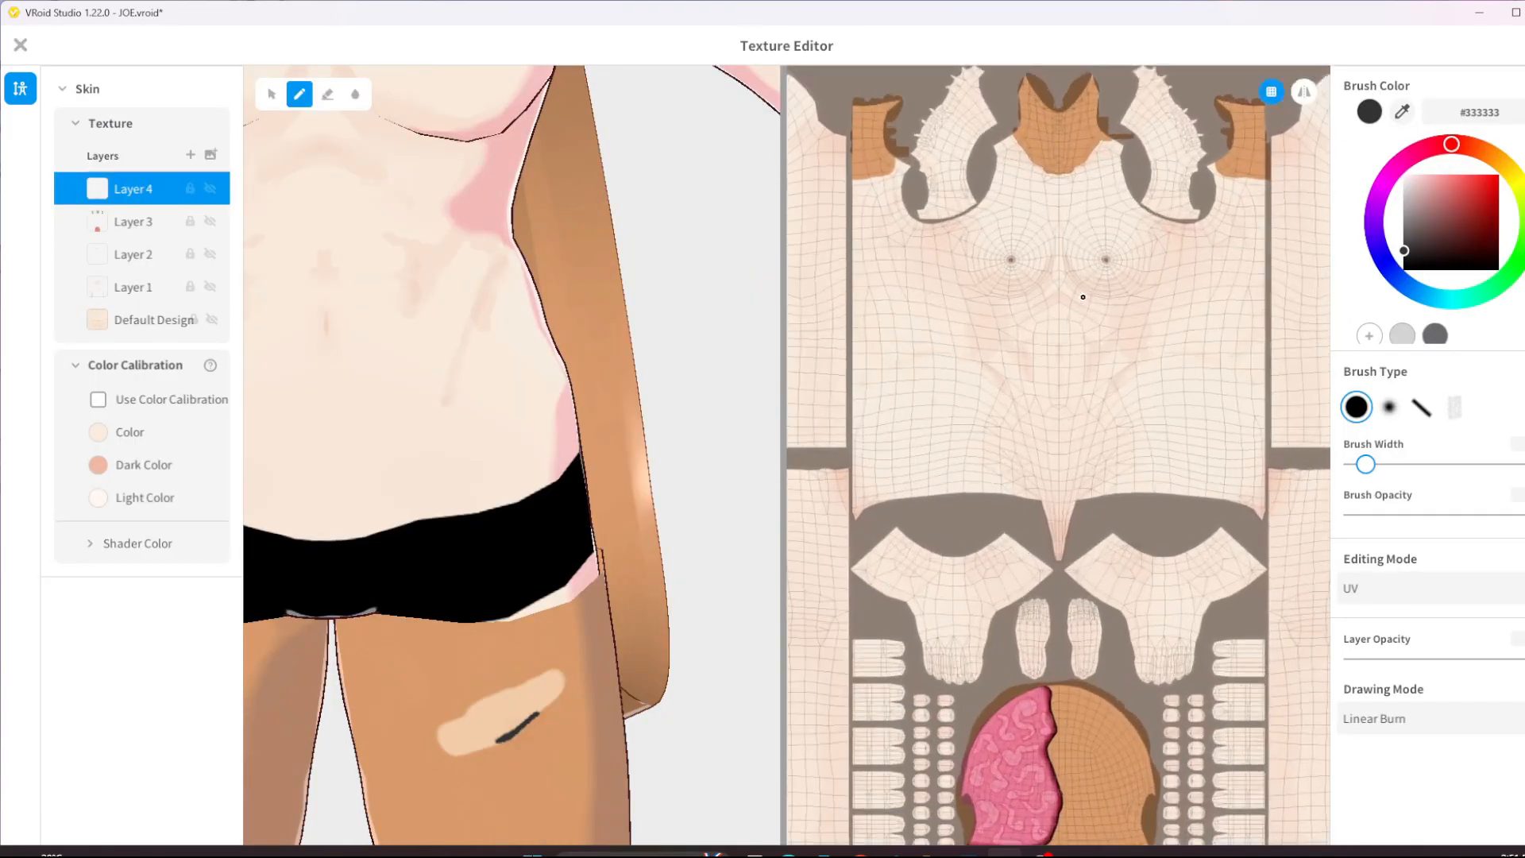
# - Try a dark #333333 brush stroke down the abdomen on Layer 4 of the skin texture and undo it
pyautogui.click(1090, 256)
pyautogui.moveTo(1089, 268); pyautogui.dragTo(1062, 460)
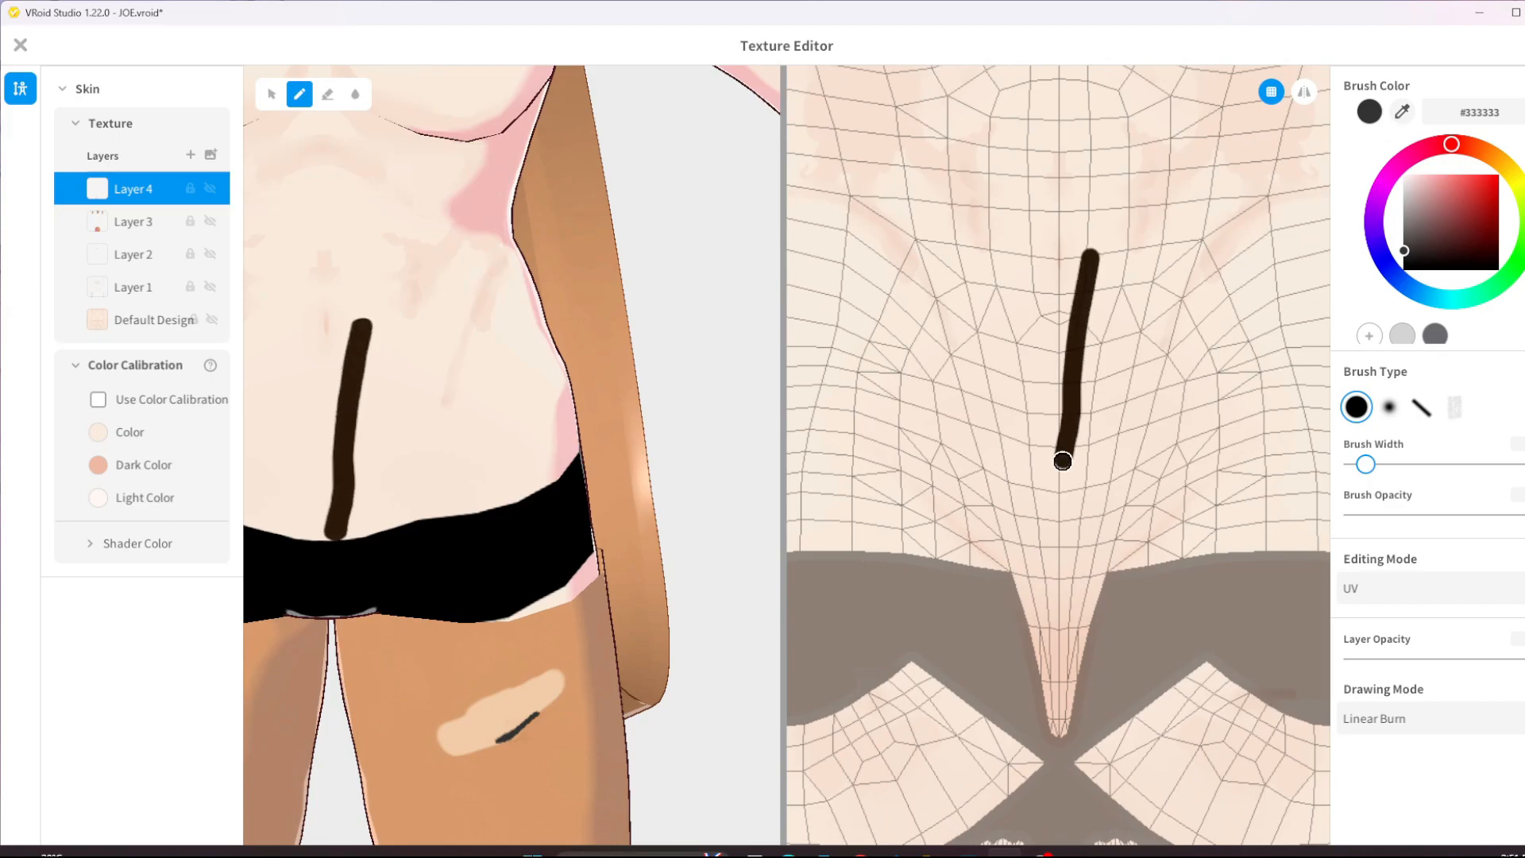
pyautogui.hotkey('ctrl', 'z')
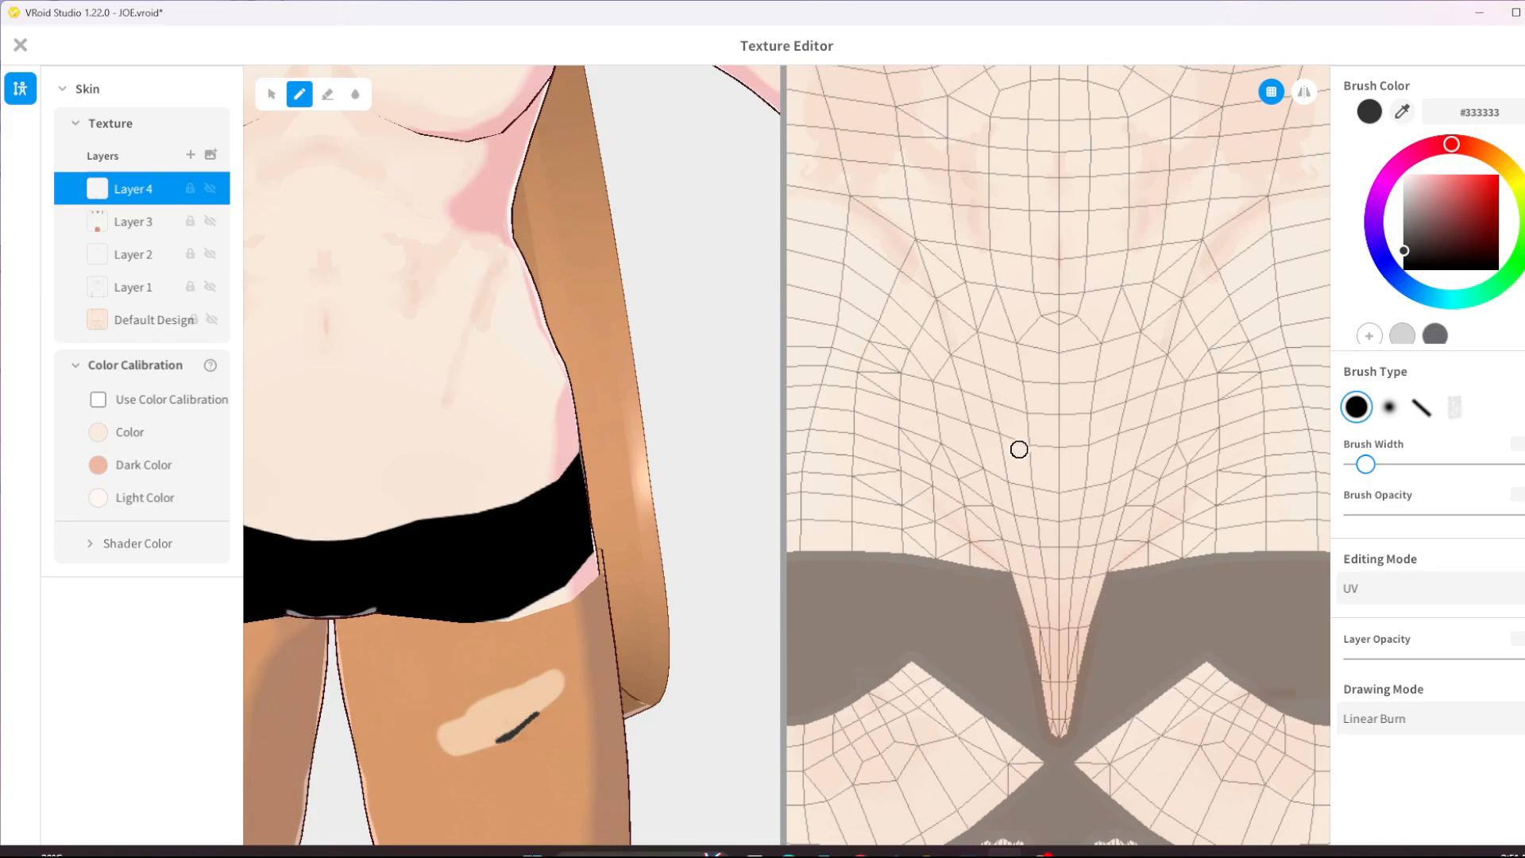
# - Hide the mesh guide to examine the painted abdomen and chest shading on the flat texture, and show the guide again
pyautogui.click(1271, 92)
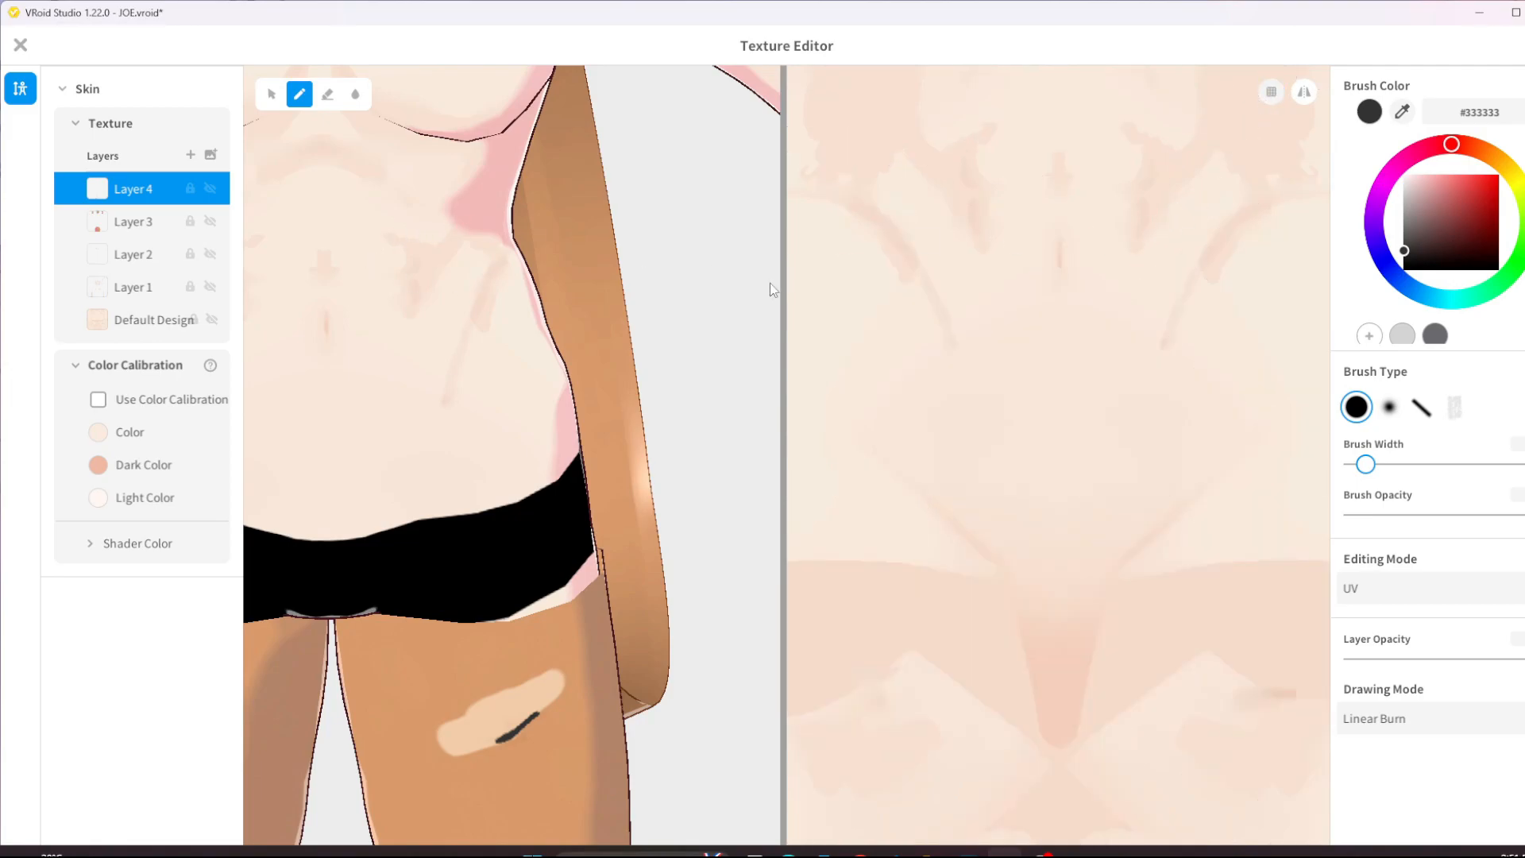
pyautogui.moveTo(1103, 340)
pyautogui.mouseDown(button='right')
pyautogui.moveTo(1074, 649)
pyautogui.moveTo(1065, 612)
pyautogui.moveTo(1100, 593)
pyautogui.moveTo(1118, 611)
pyautogui.moveTo(1104, 650)
pyautogui.mouseUp(button='right')
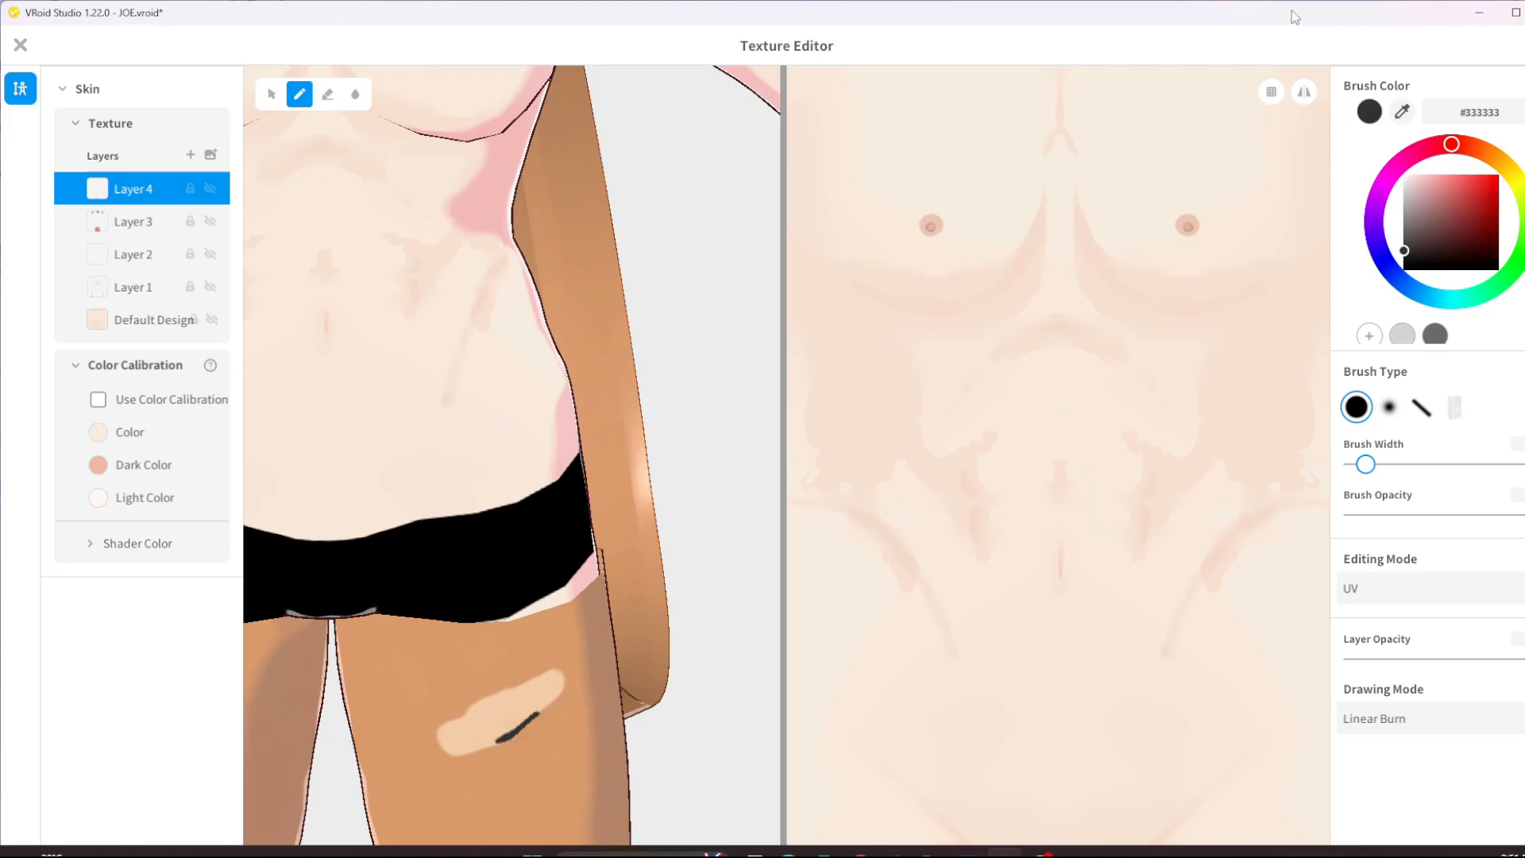
pyautogui.click(1272, 93)
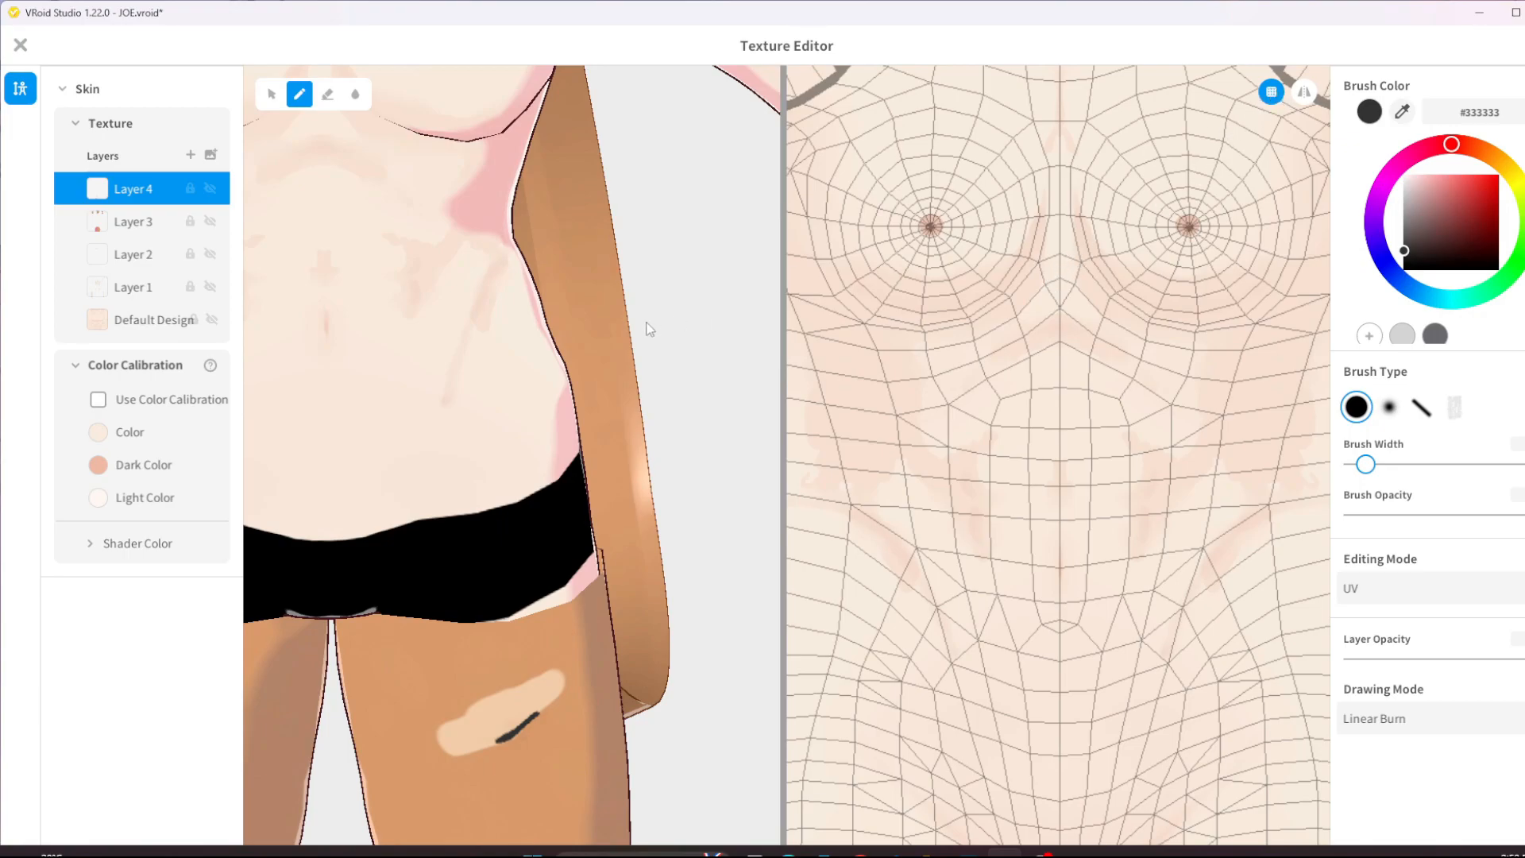
# - Compare the abdomen and waist shading on the front of the model with the flat skin texture, hiding the mesh guide
pyautogui.moveTo(581, 300)
pyautogui.mouseDown(button='right')
pyautogui.moveTo(634, 297)
pyautogui.moveTo(479, 292)
pyautogui.mouseUp(button='right')
pyautogui.moveTo(479, 292)
pyautogui.mouseDown(button='middle')
pyautogui.moveTo(576, 539)
pyautogui.moveTo(518, 462)
pyautogui.mouseUp(button='middle')
pyautogui.moveTo(473, 334)
pyautogui.mouseDown(button='right')
pyautogui.moveTo(619, 333)
pyautogui.moveTo(487, 323)
pyautogui.mouseUp(button='right')
pyautogui.moveTo(487, 323); pyautogui.dragTo(818, 238, button='middle')
pyautogui.moveTo(494, 292)
pyautogui.mouseDown(button='right')
pyautogui.moveTo(541, 294)
pyautogui.moveTo(558, 322)
pyautogui.moveTo(446, 228)
pyautogui.moveTo(510, 228)
pyautogui.moveTo(456, 228)
pyautogui.moveTo(517, 310)
pyautogui.moveTo(513, 288)
pyautogui.mouseUp(button='right')
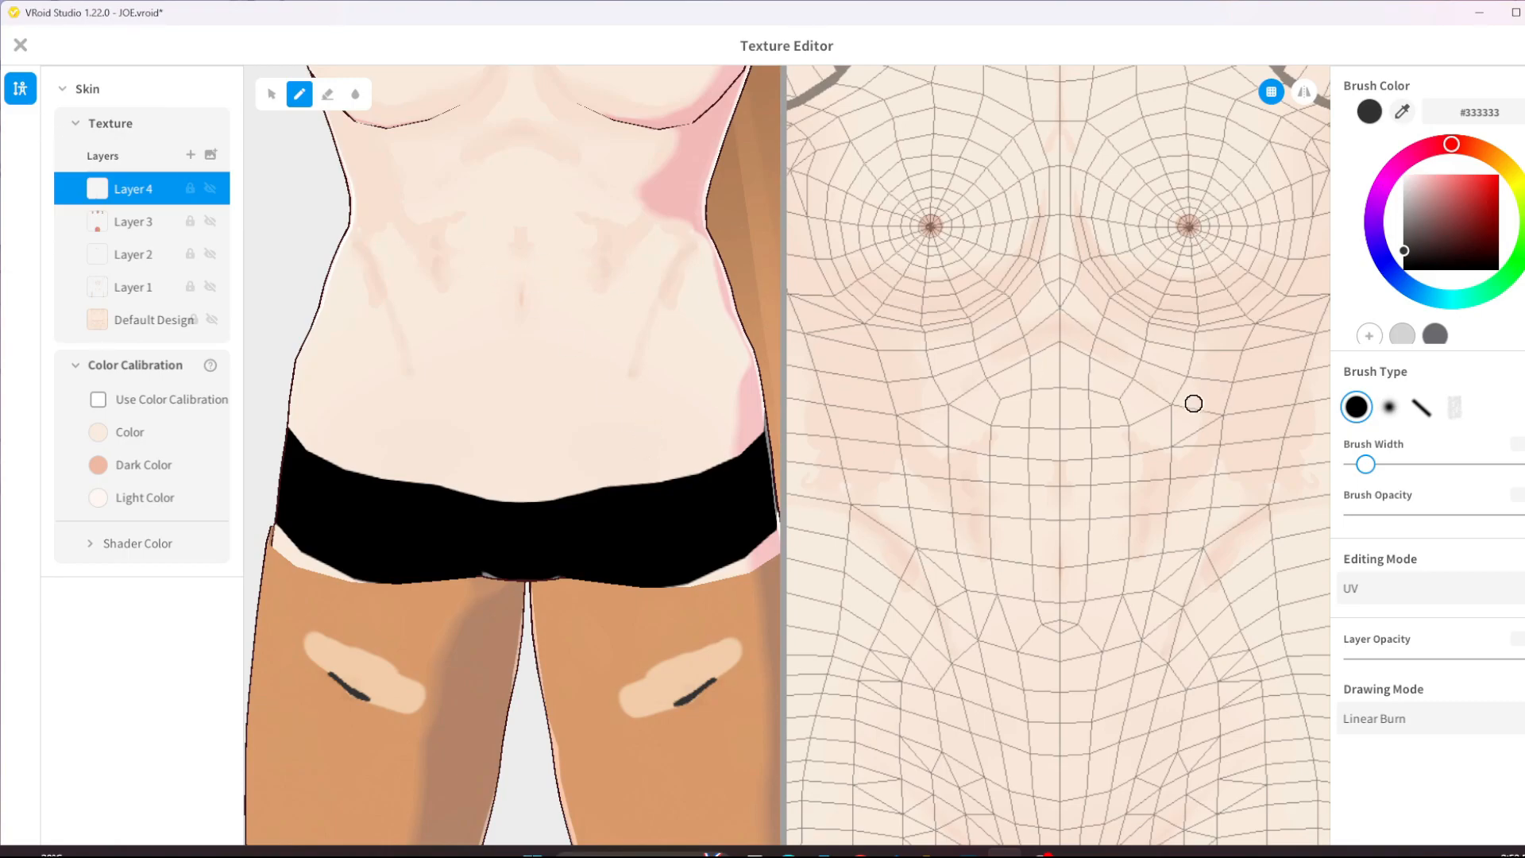
pyautogui.click(1274, 93)
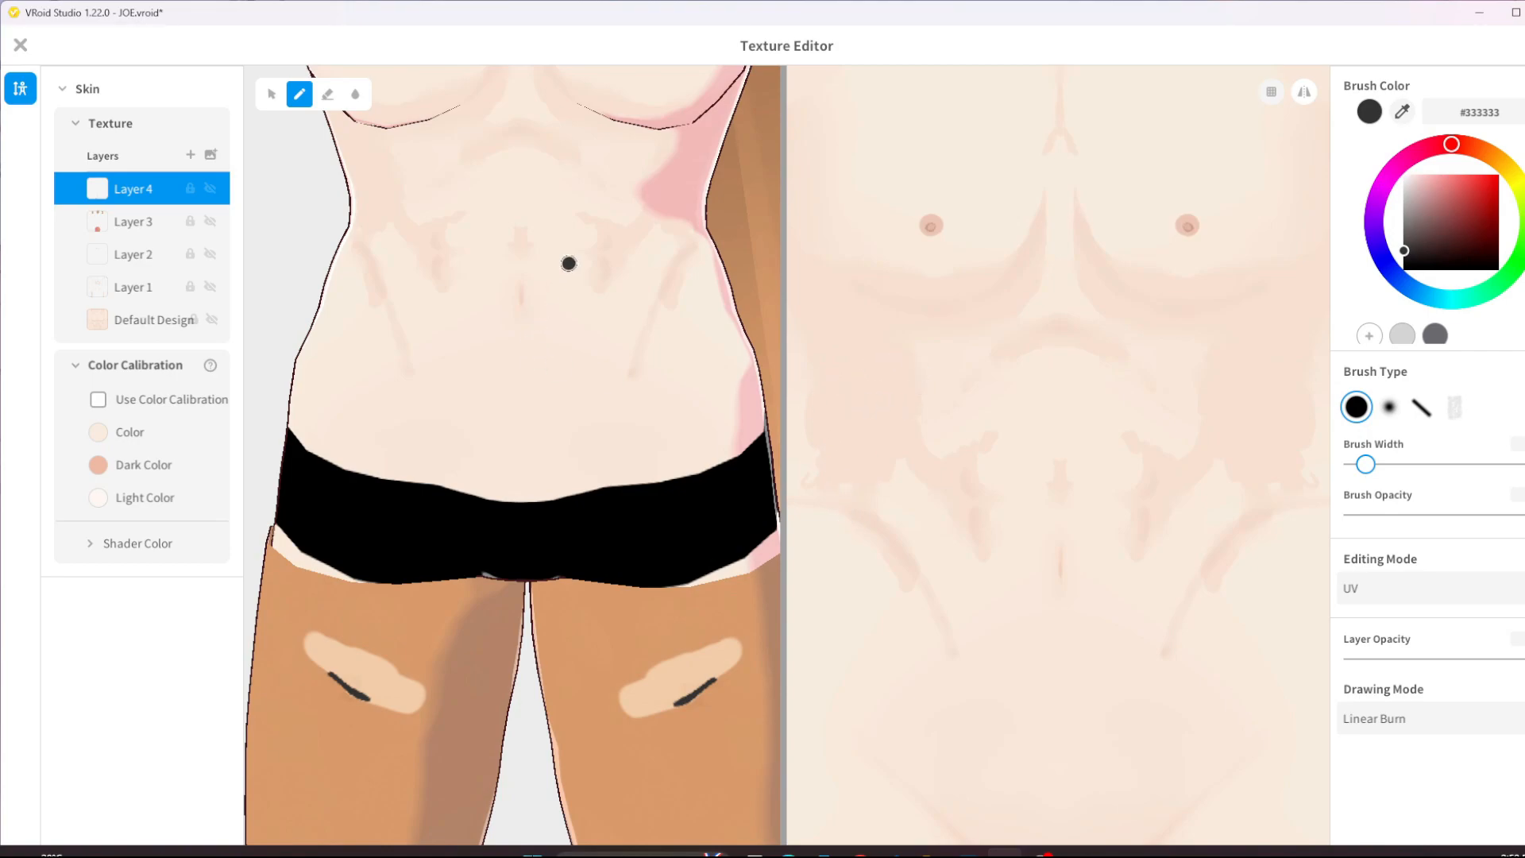
pyautogui.moveTo(606, 243)
pyautogui.mouseDown(button='right')
pyautogui.moveTo(536, 218)
pyautogui.moveTo(610, 233)
pyautogui.mouseUp(button='right')
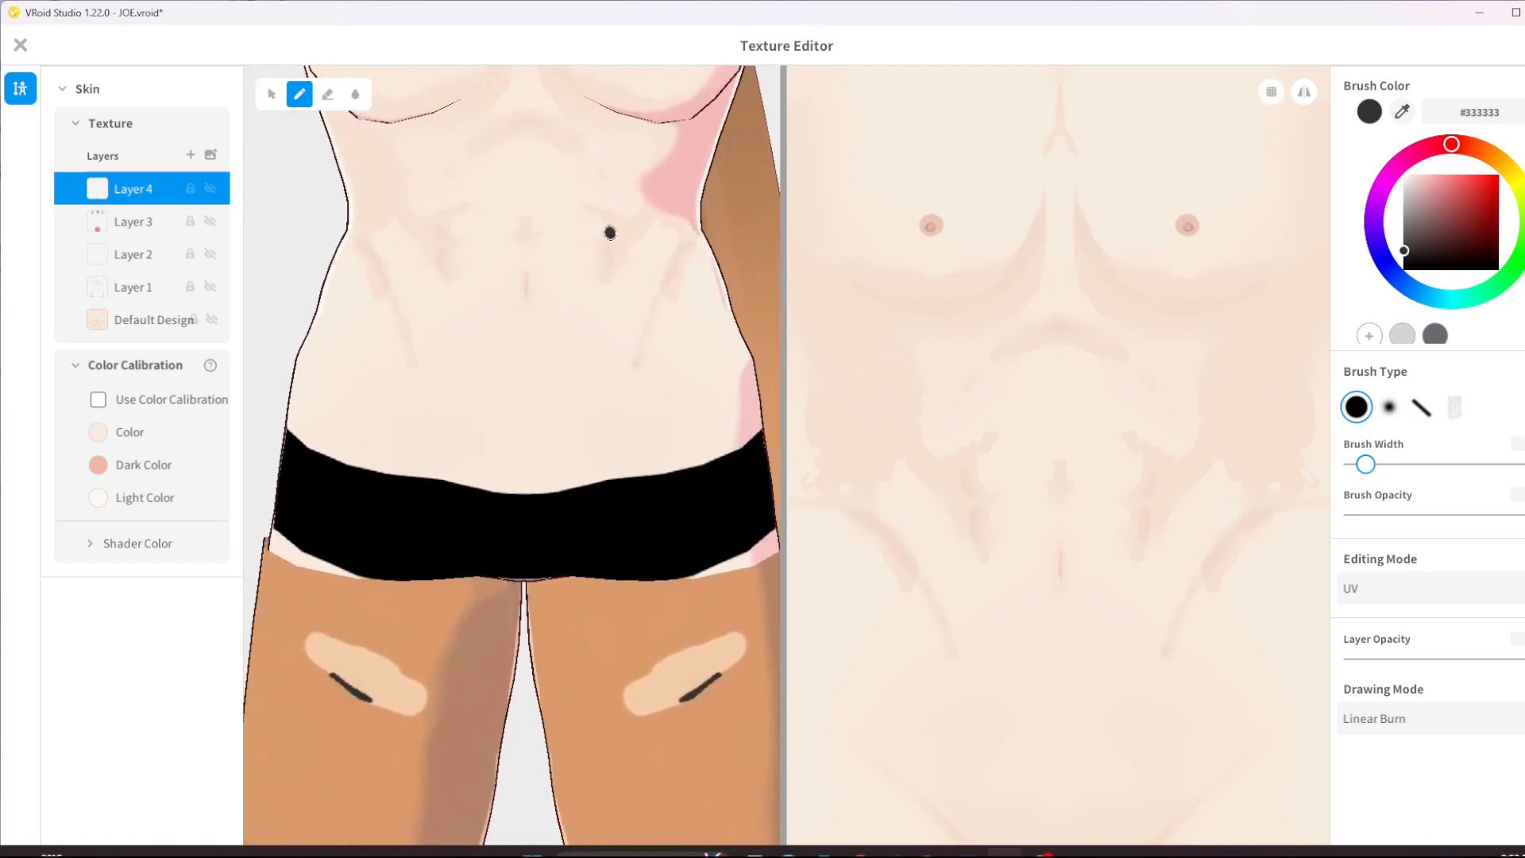
pyautogui.moveTo(470, 188); pyautogui.dragTo(479, 184, button='right')
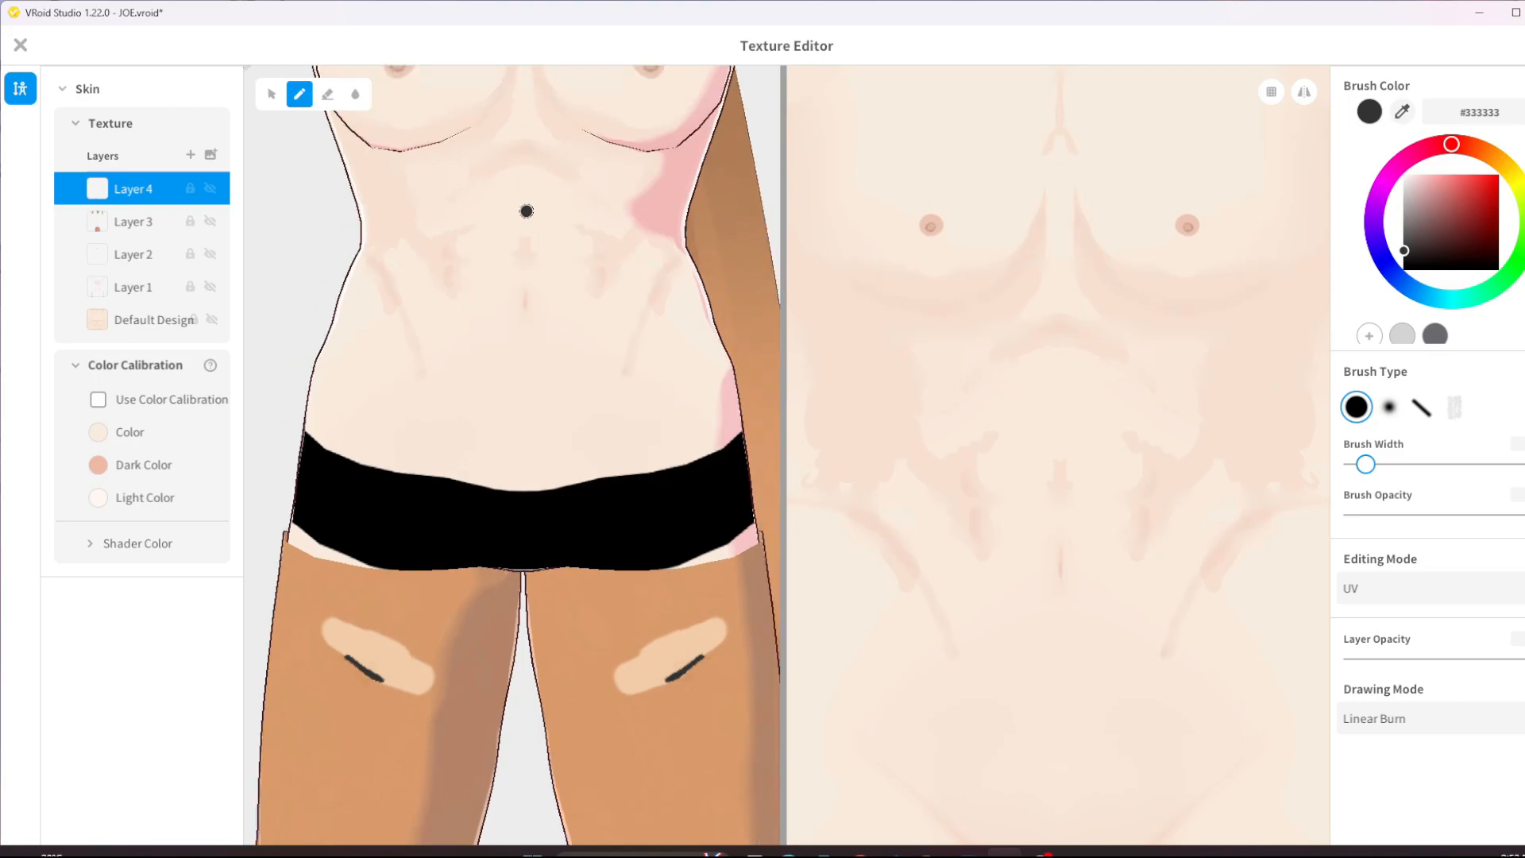
pyautogui.scroll(1, 527, 210)
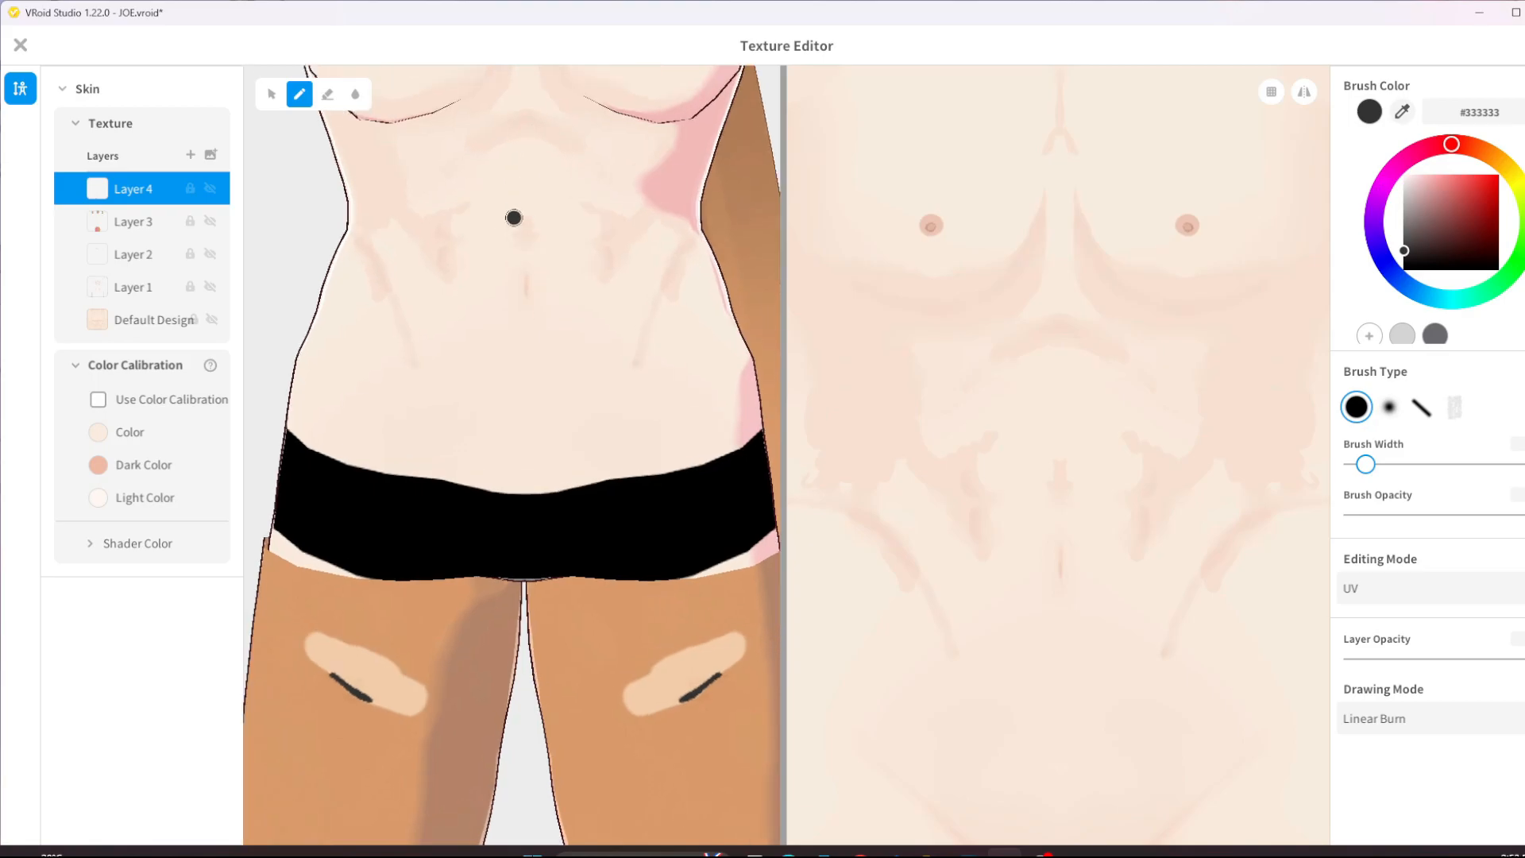
pyautogui.scroll(-2, 508, 227)
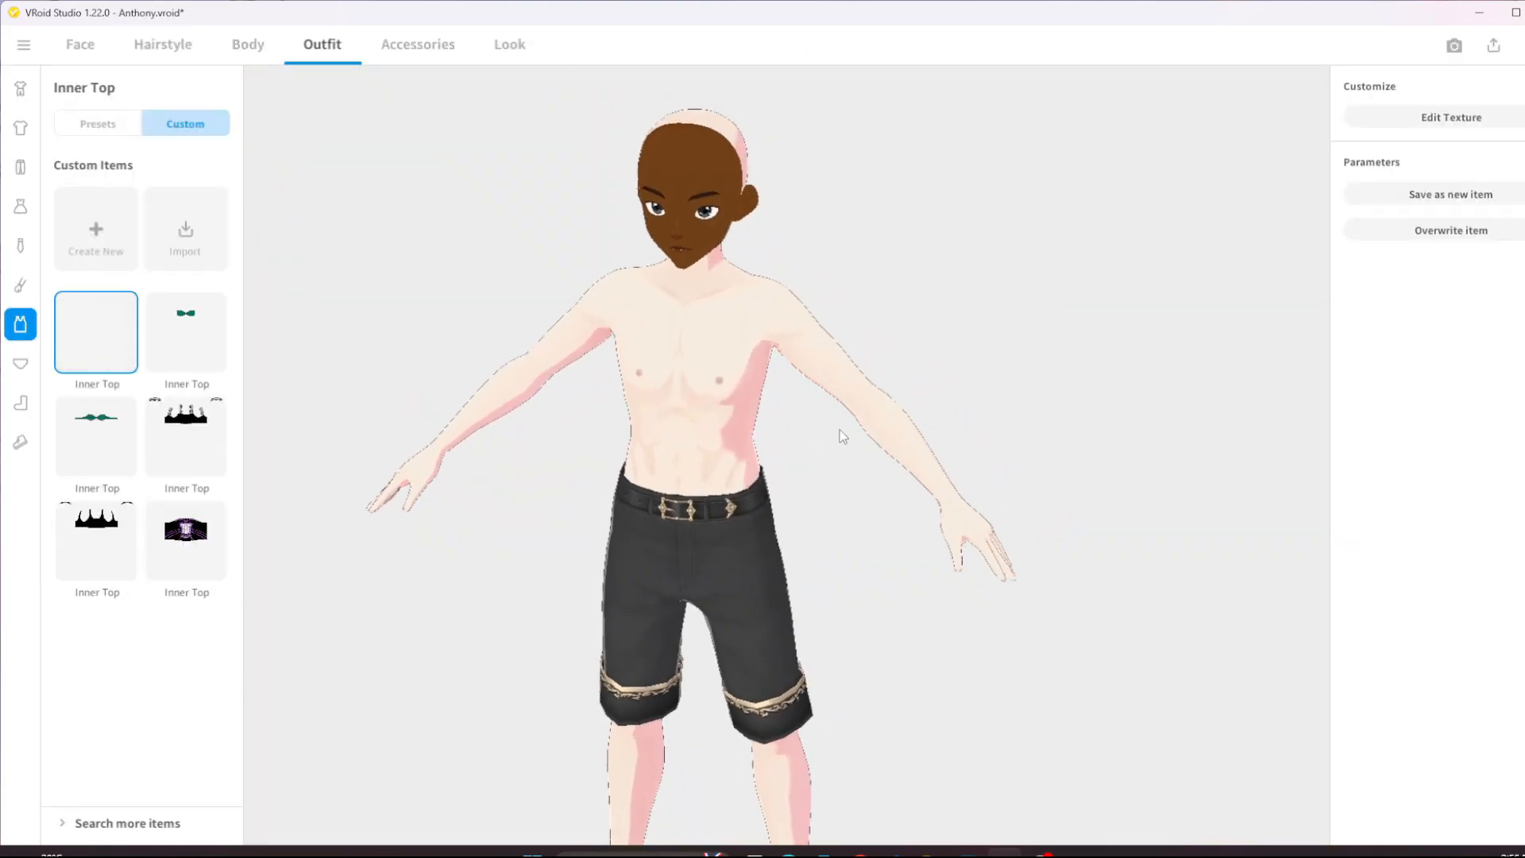
# - Examine the bare chest, abdomen and arm shading of the character in black shorts, from the full figure to close up
pyautogui.moveTo(841, 430); pyautogui.dragTo(843, 426, button='right')
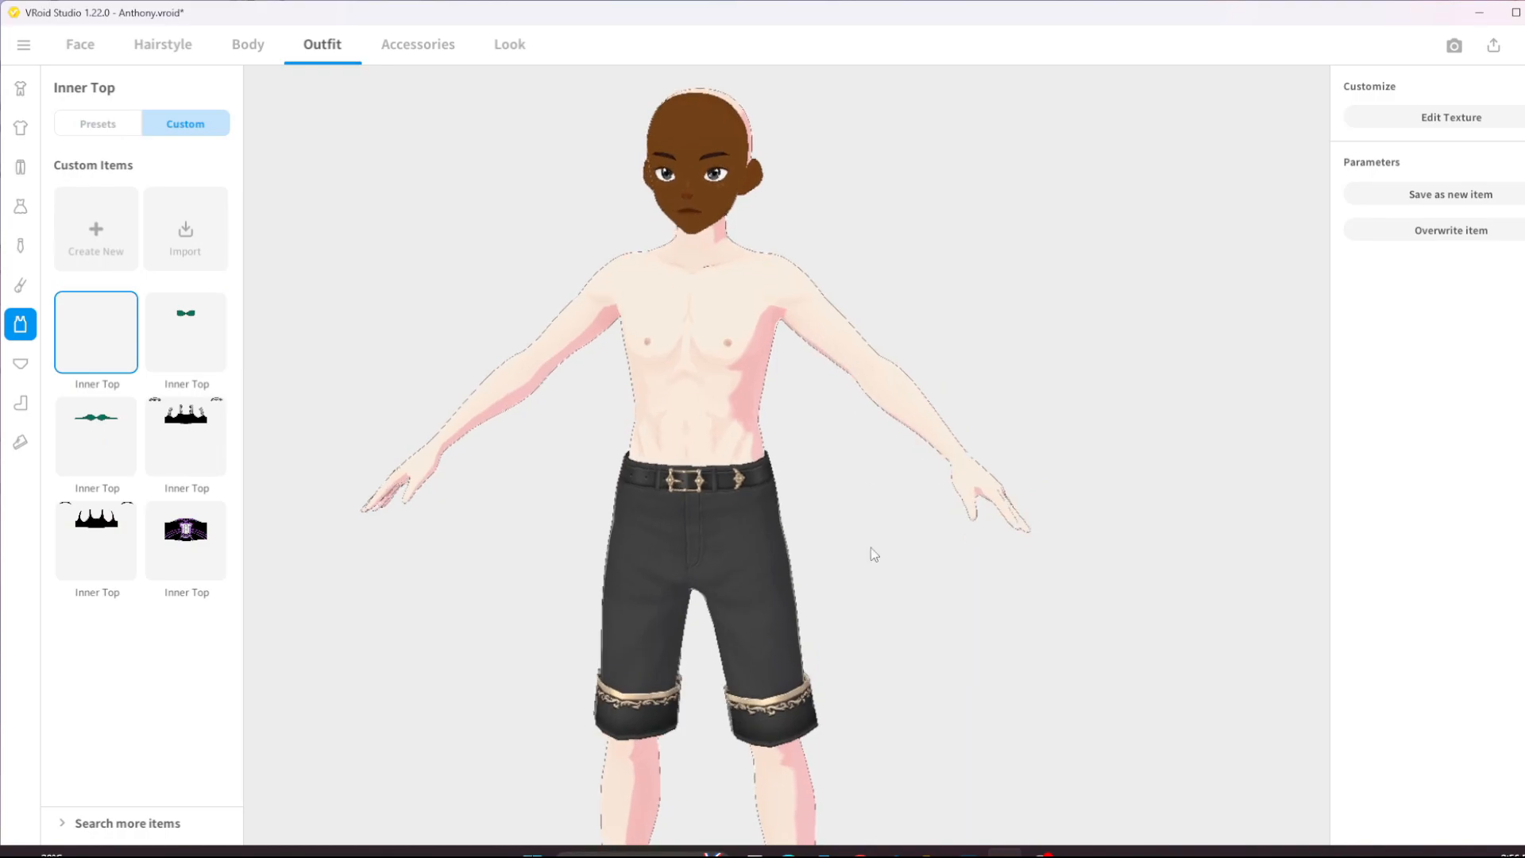
pyautogui.moveTo(829, 616); pyautogui.dragTo(841, 617, button='right')
pyautogui.moveTo(840, 727); pyautogui.dragTo(814, 671, button='middle')
pyautogui.moveTo(813, 671); pyautogui.dragTo(809, 630, button='right')
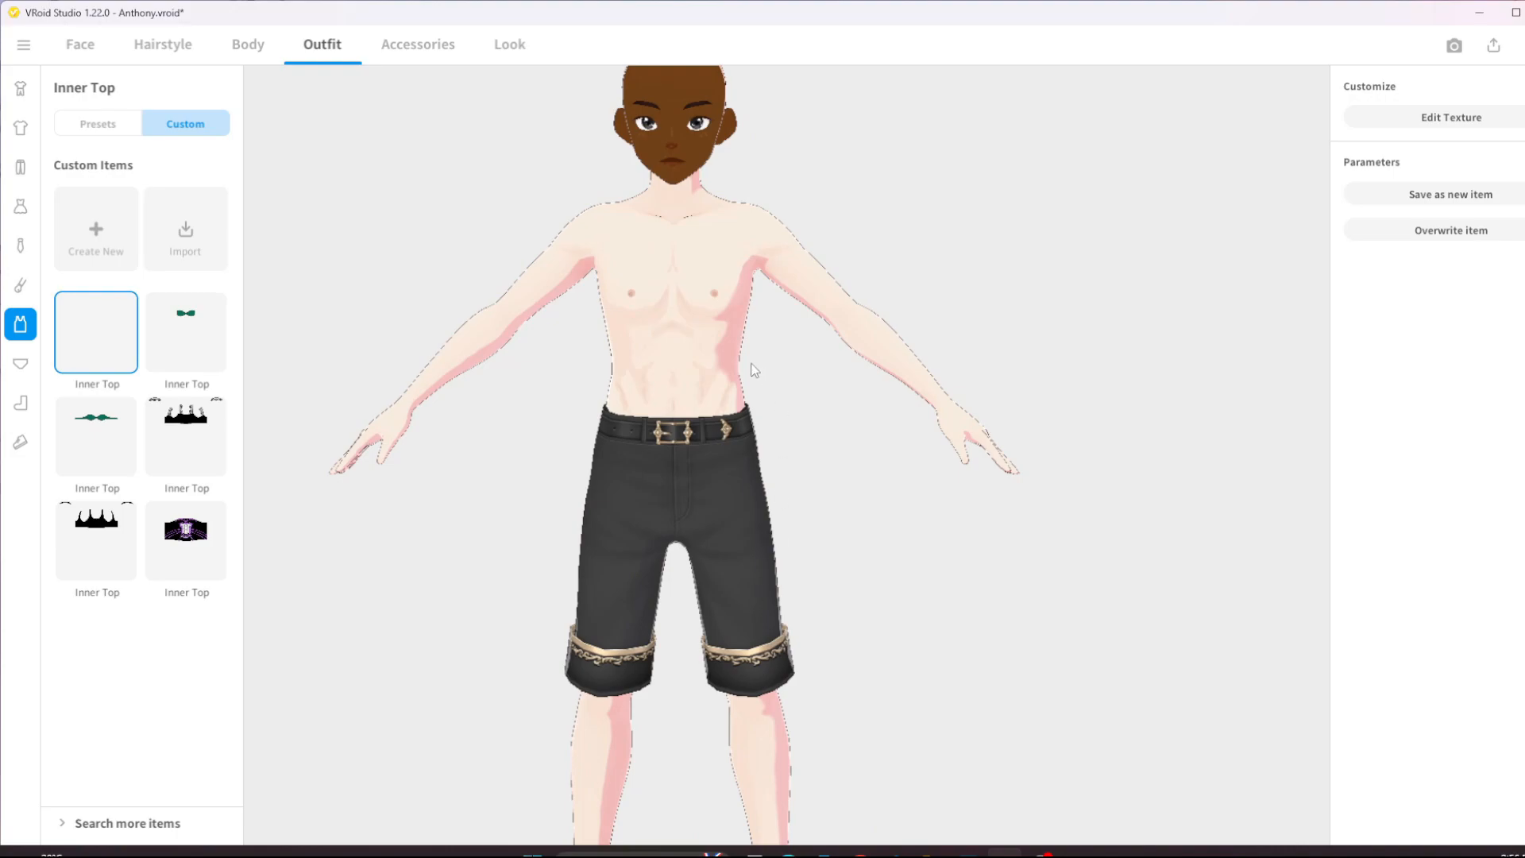
pyautogui.scroll(6, 696, 343)
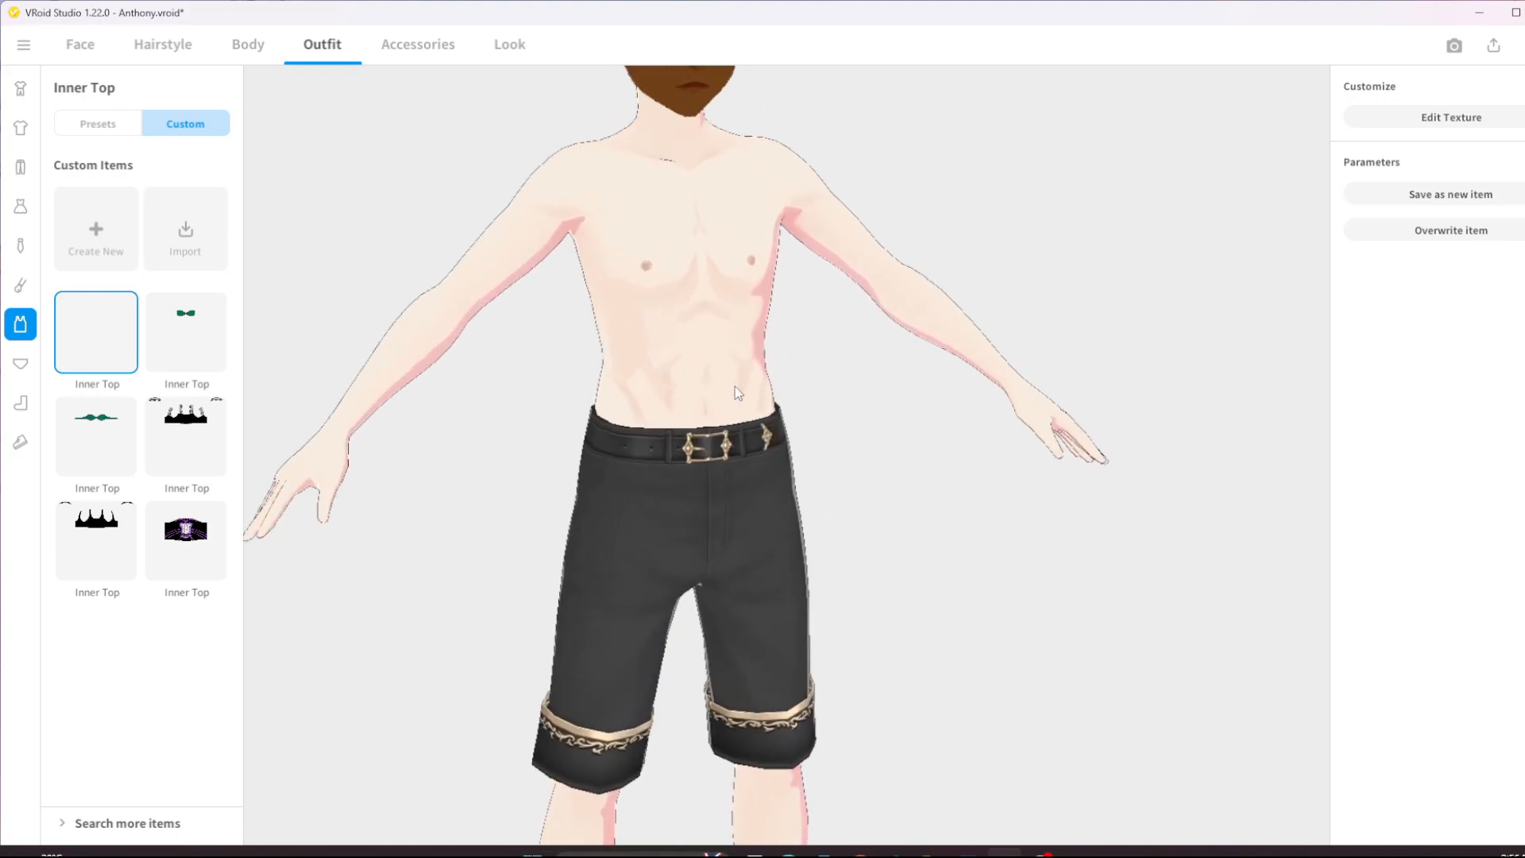
pyautogui.moveTo(735, 387); pyautogui.dragTo(686, 408, button='right')
pyautogui.moveTo(707, 410); pyautogui.dragTo(738, 437, button='middle')
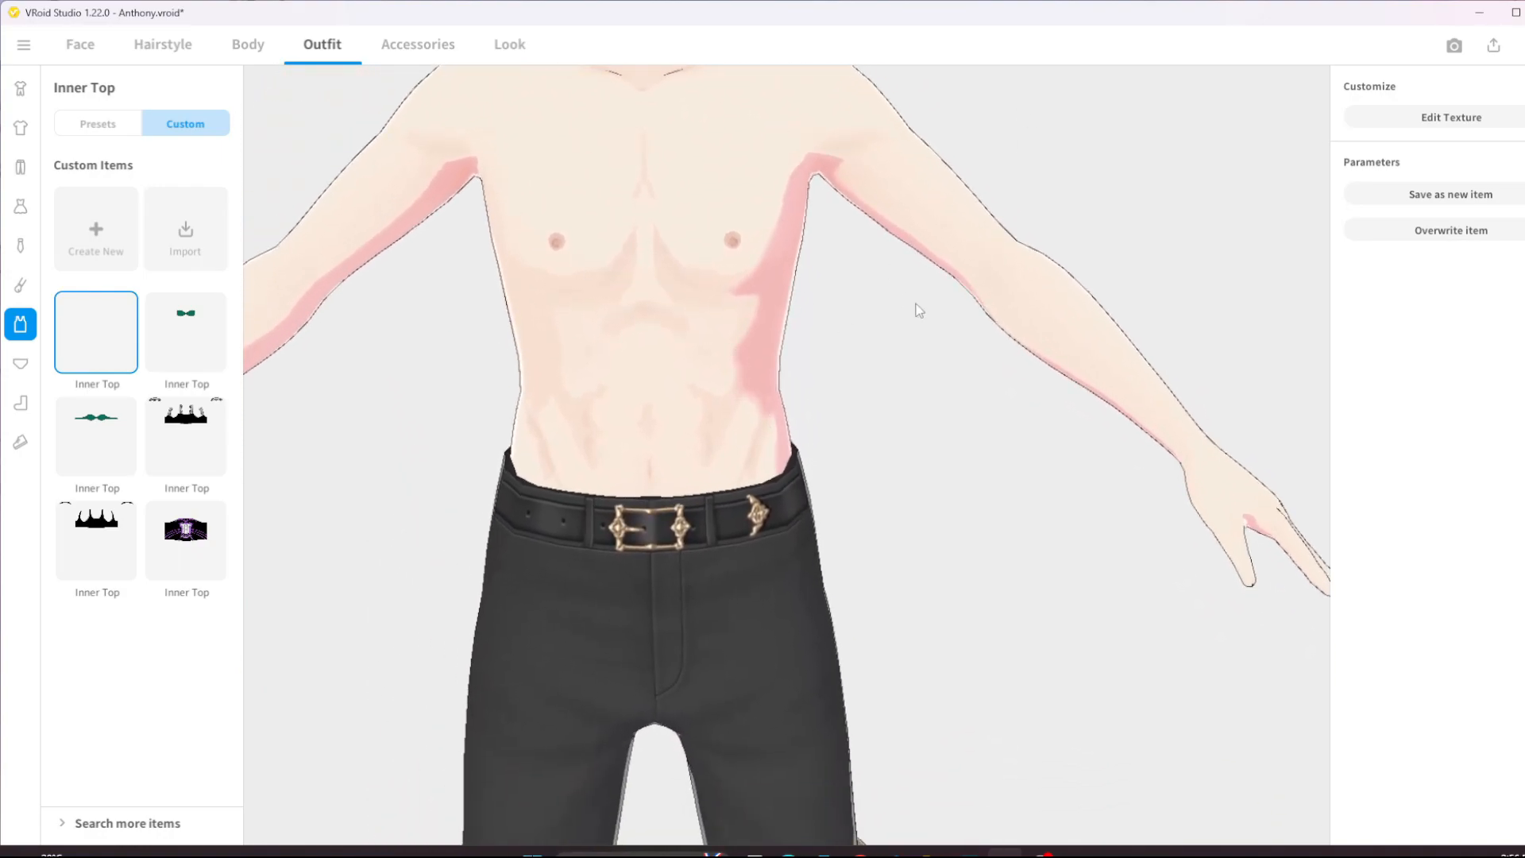
pyautogui.scroll(-1, 825, 373)
pyautogui.scroll(-1, 802, 459)
pyautogui.moveTo(796, 459); pyautogui.dragTo(802, 375, button='middle')
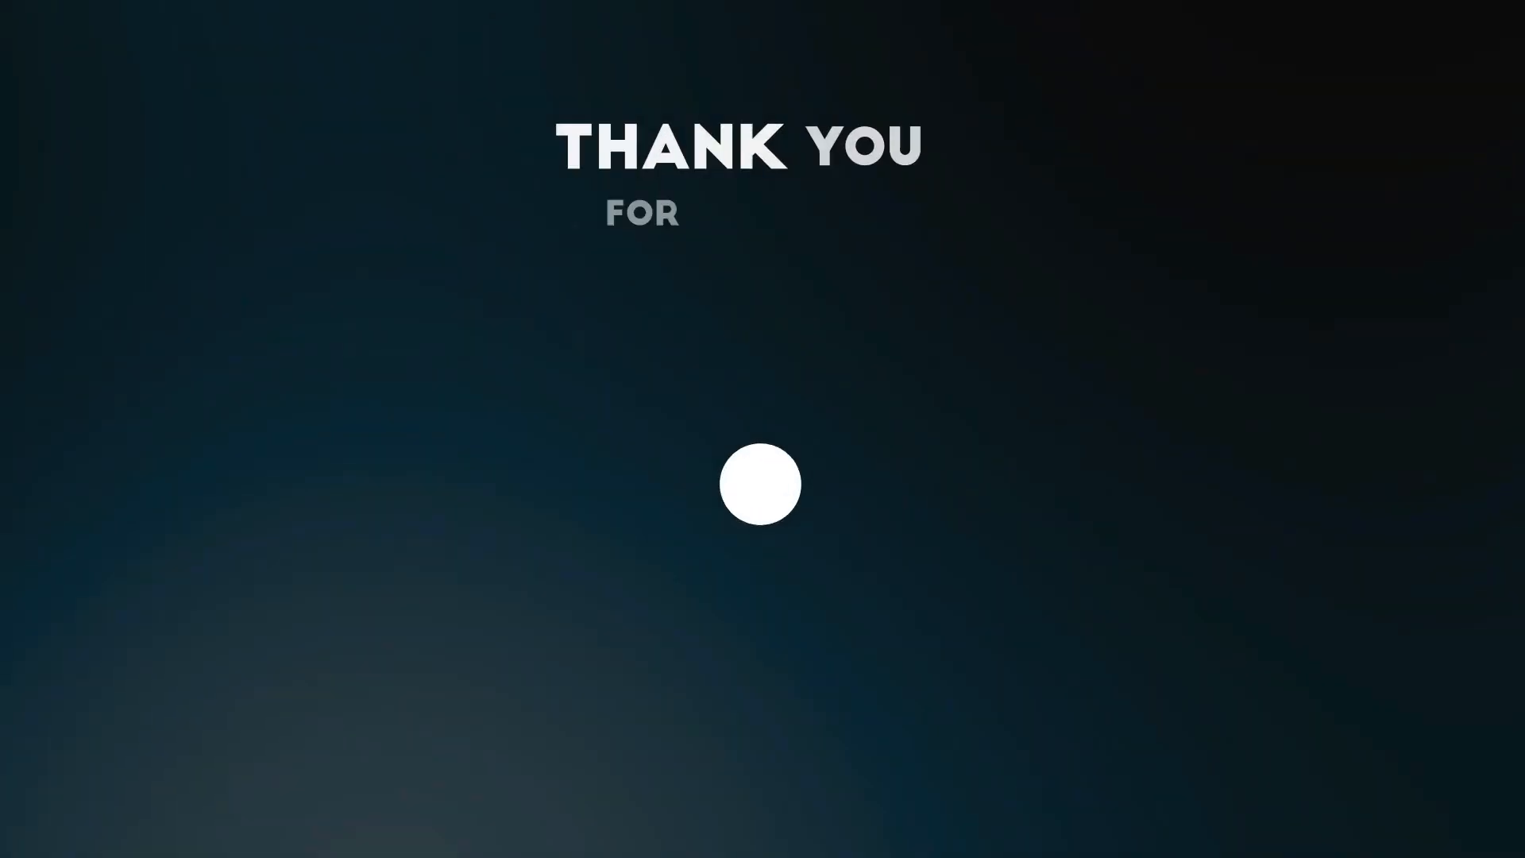